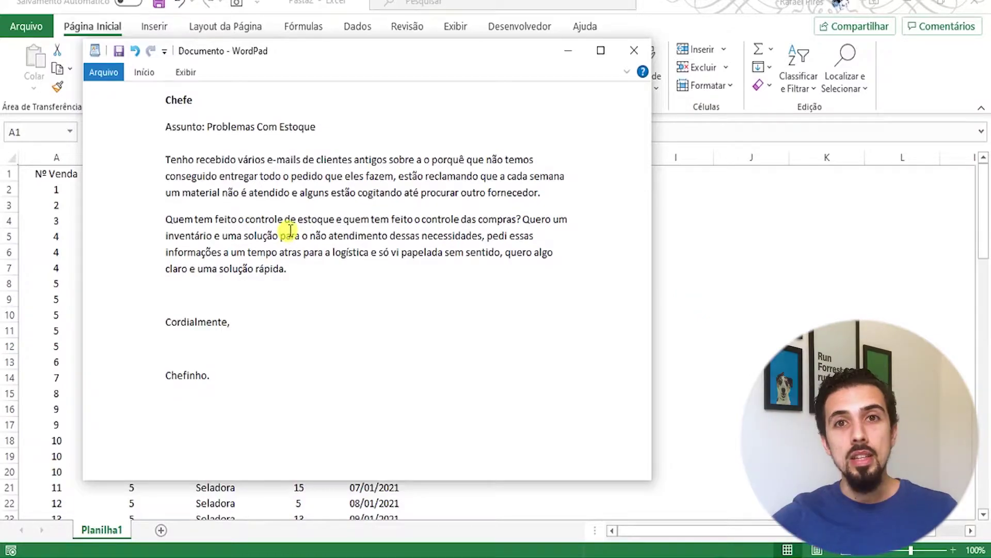
- Switch from the memo to the Excel workbook and convert the sales data in A1:E77 into a table with headers
{"action": "left_click", "coordinate": [698, 254]}
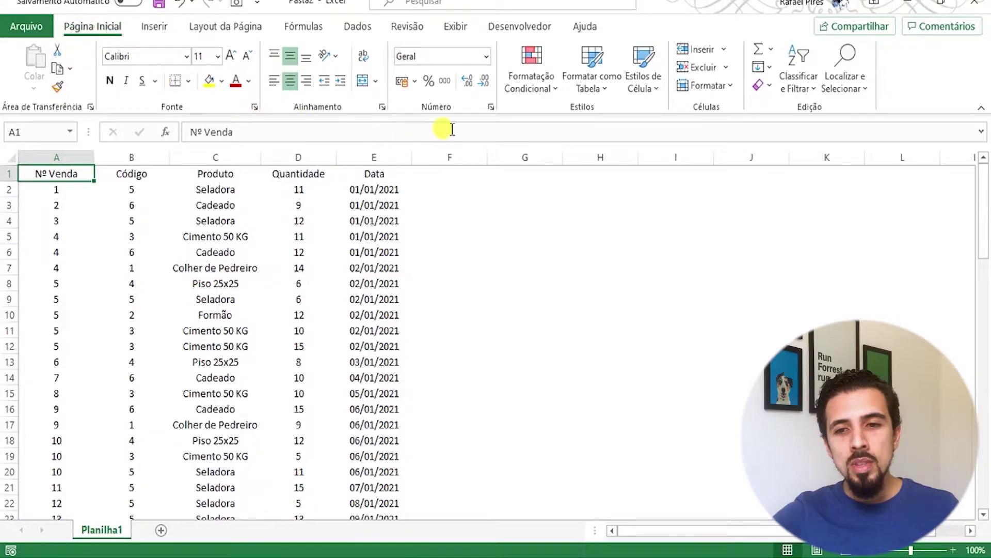
{"action": "left_click", "coordinate": [592, 80]}
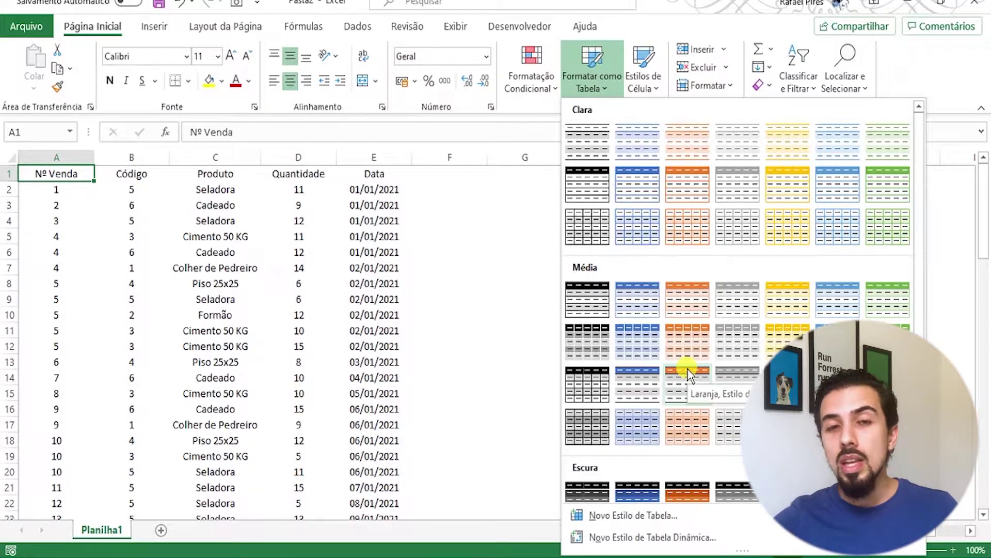
{"action": "left_click", "coordinate": [288, 298]}
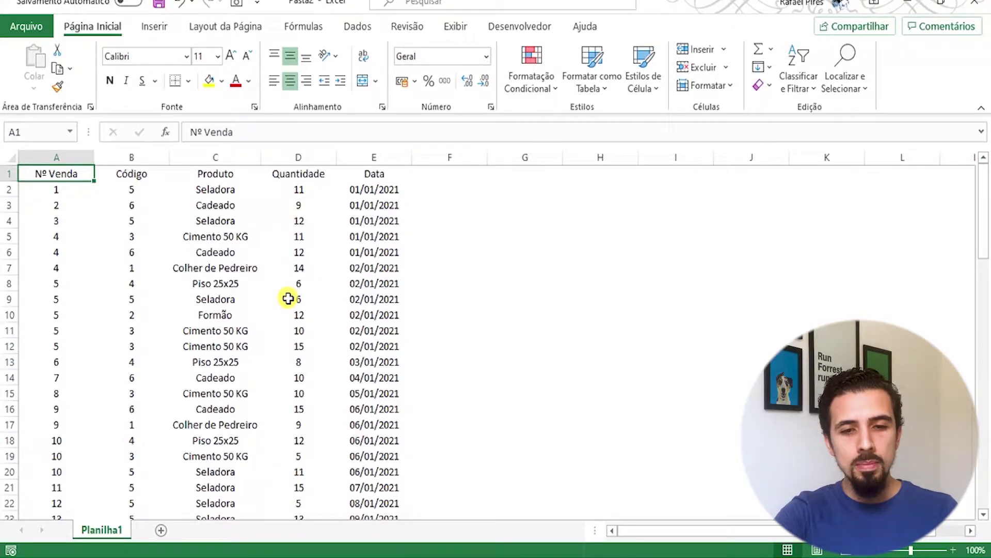
{"action": "key", "text": "ctrl+t"}
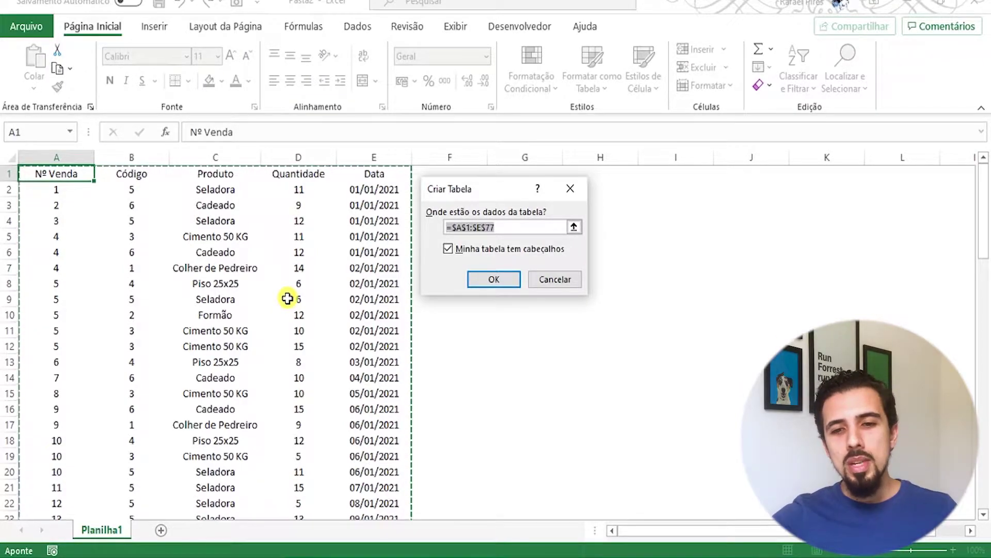
{"action": "left_click_drag", "start_coordinate": [483, 188], "coordinate": [479, 179]}
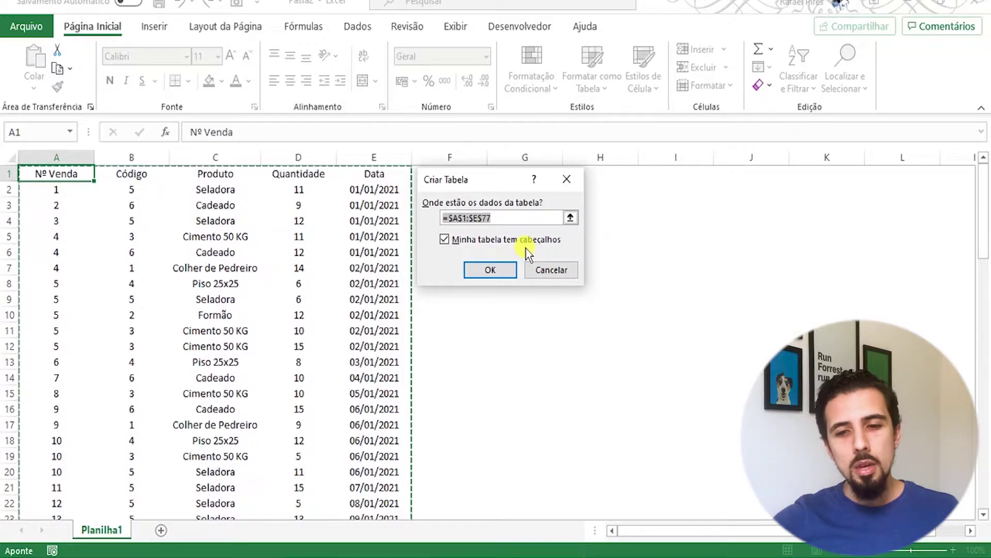
{"action": "left_click", "coordinate": [491, 270]}
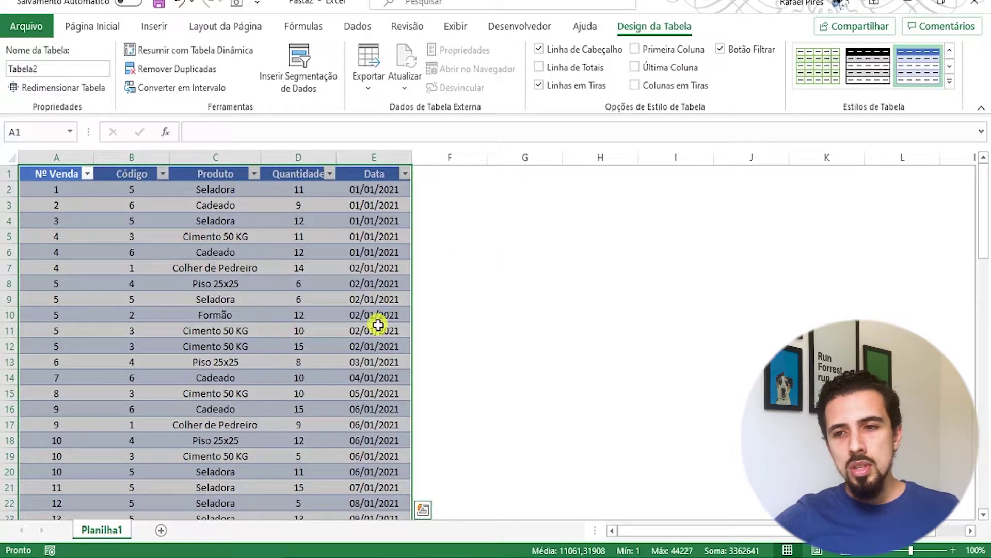
- Apply a light-group table style with a light blue header and name the table Historico
{"action": "left_click", "coordinate": [950, 81]}
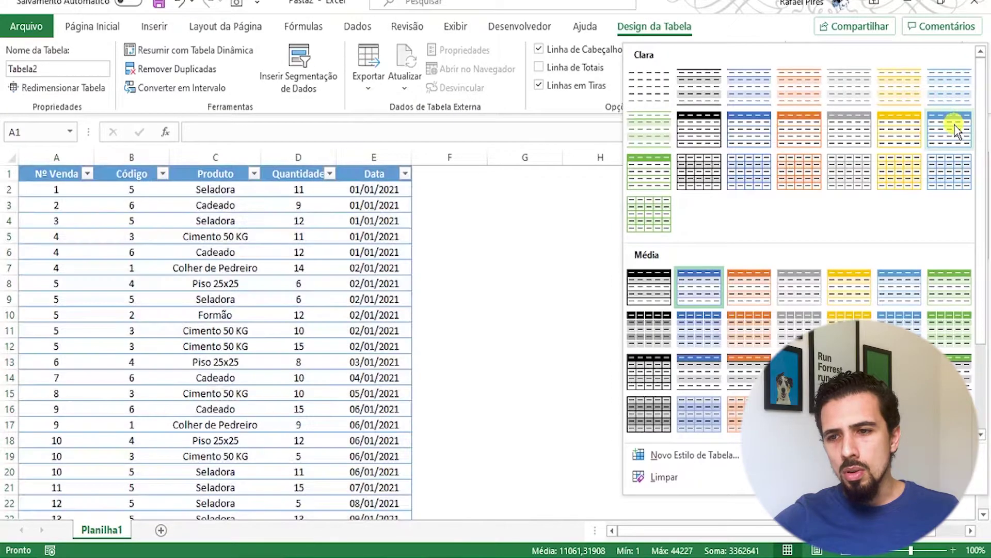
{"action": "left_click", "coordinate": [955, 130]}
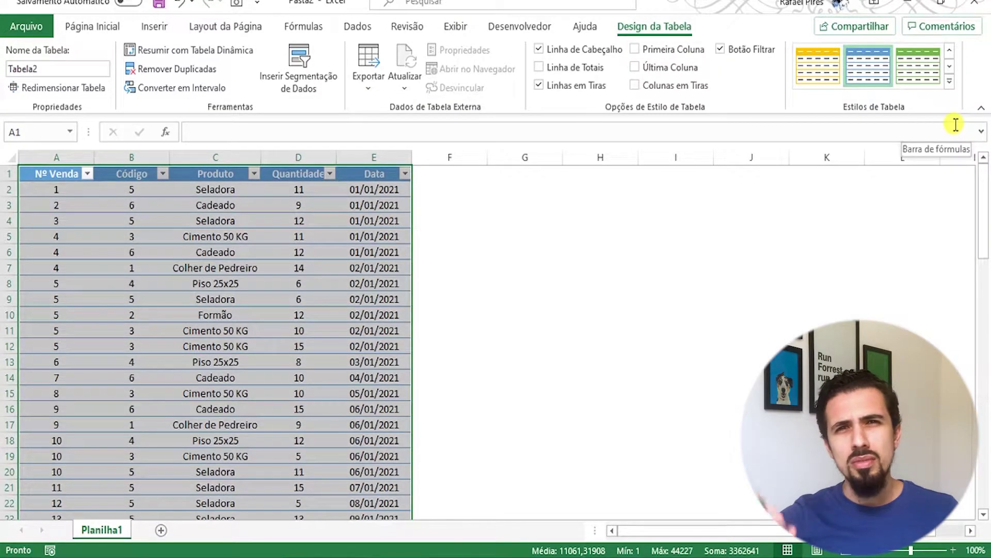
{"action": "left_click", "coordinate": [209, 235]}
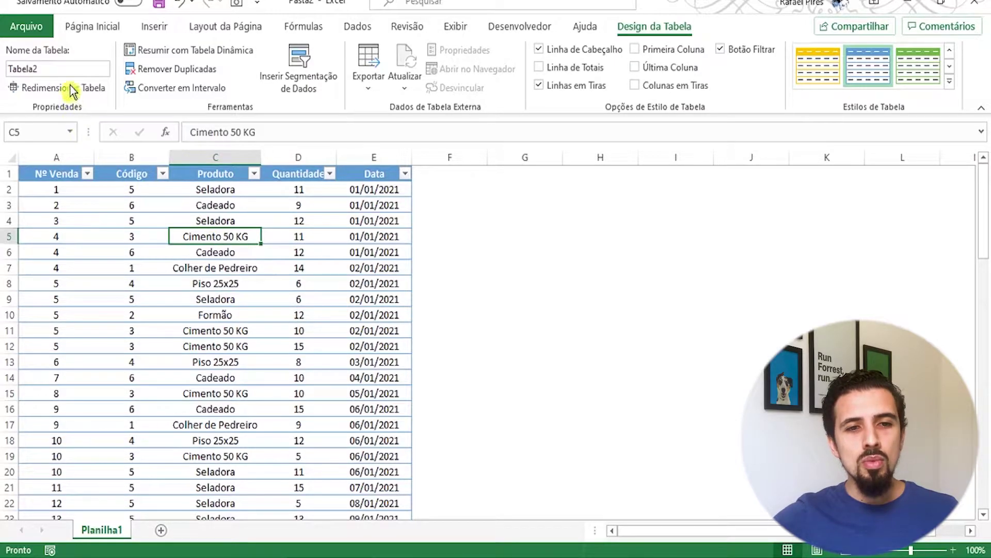
{"action": "left_click", "coordinate": [68, 70]}
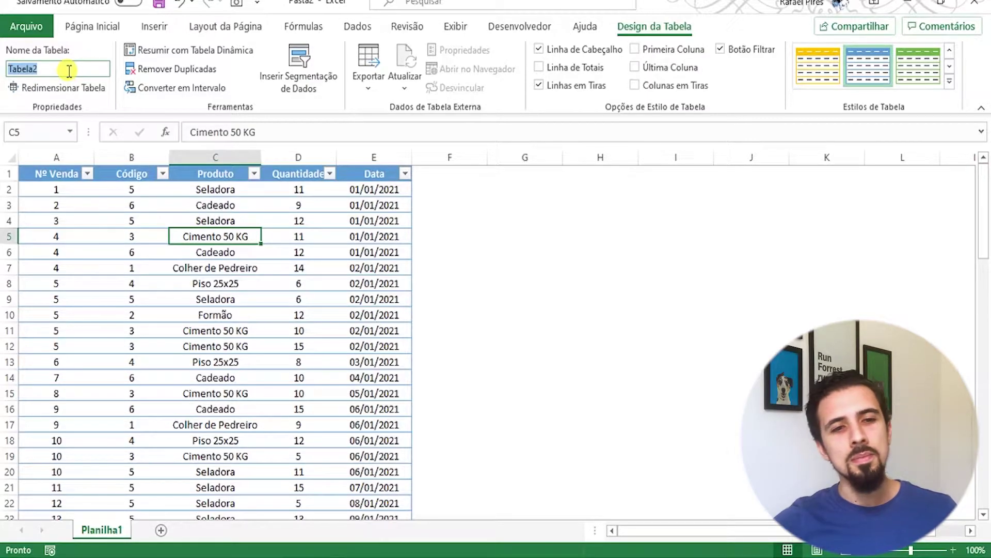
{"action": "type", "text": "H"}
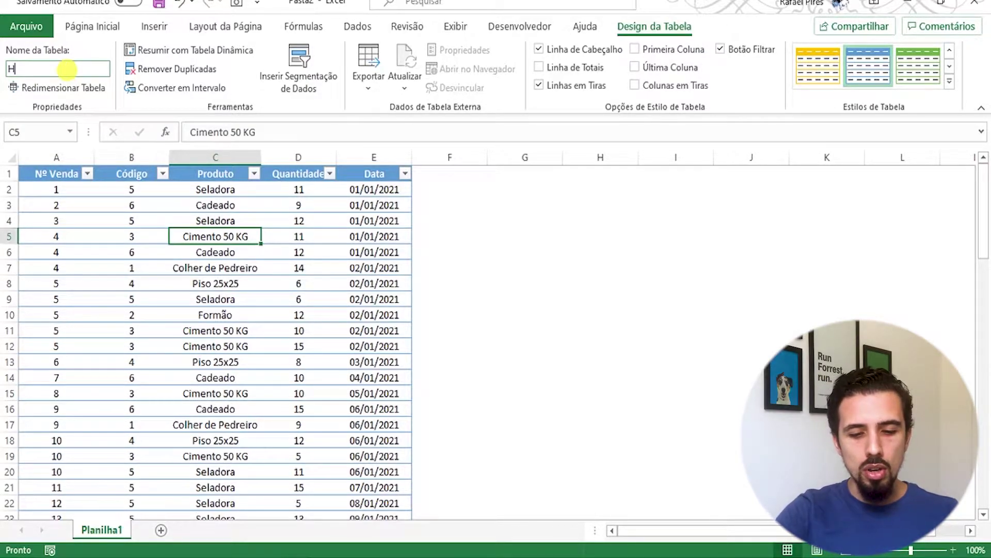
{"action": "type", "text": "istorico"}
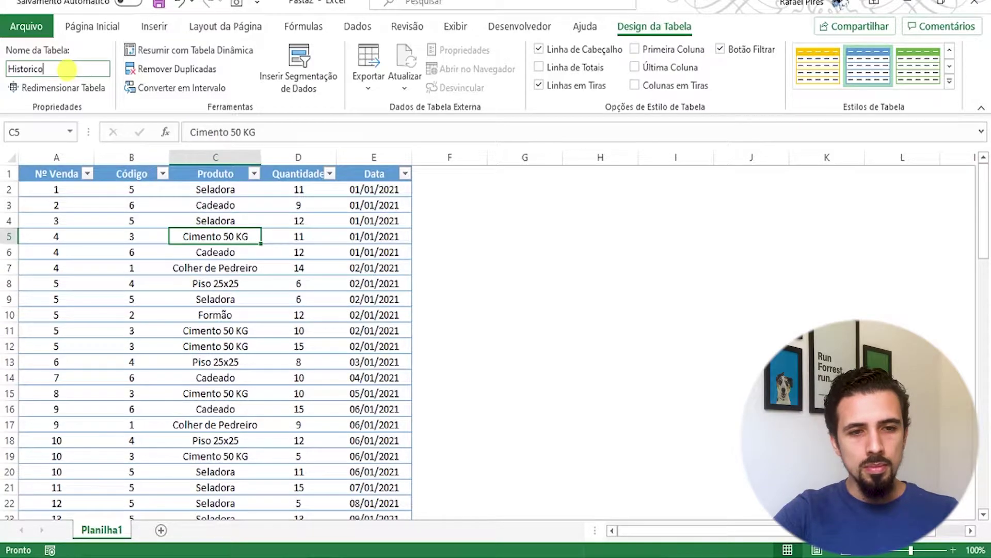
{"action": "left_click", "coordinate": [562, 235]}
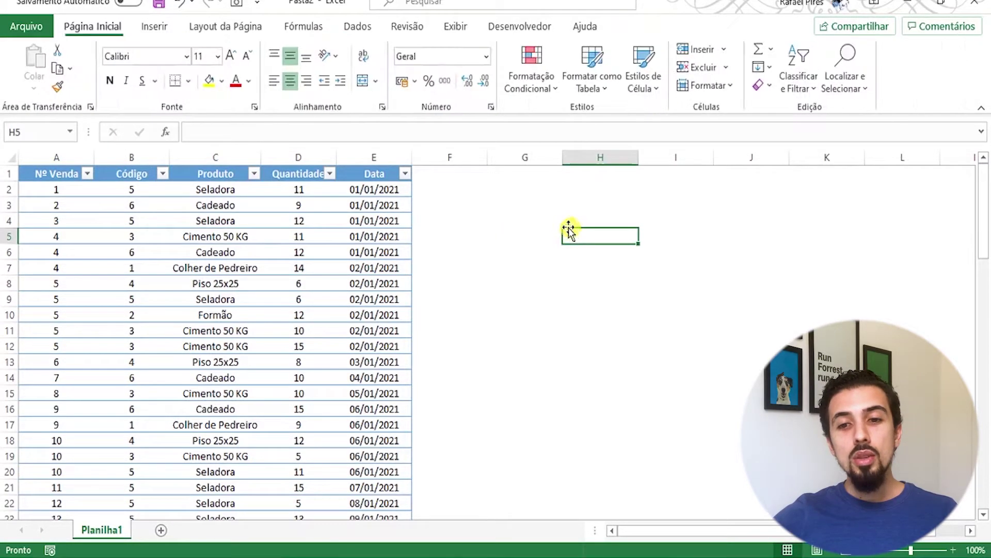
- Try the lookup formula =PROCV(1;Historico[#Tudo];3;0) in cell H2, and clear the cell
{"action": "left_click", "coordinate": [578, 192]}
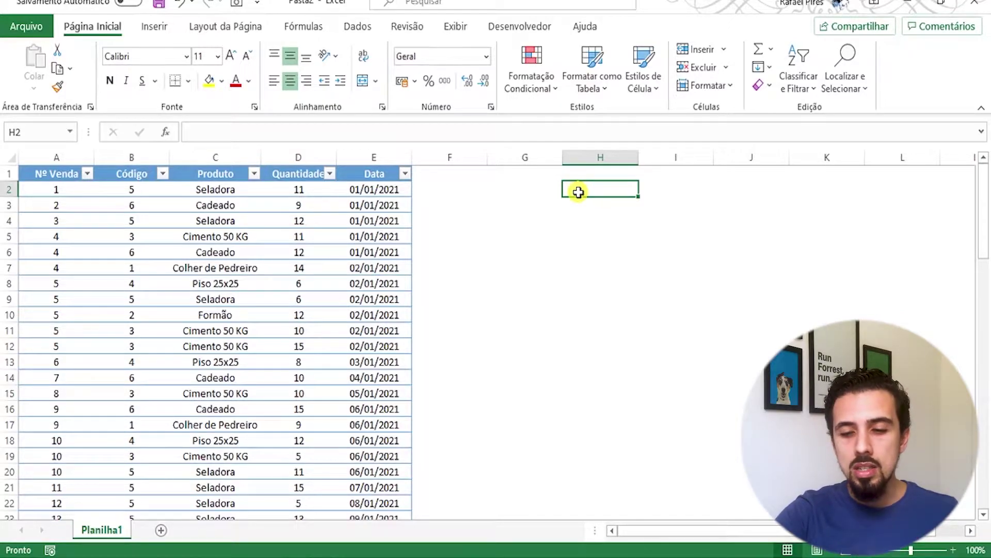
{"action": "type", "text": "=procv"}
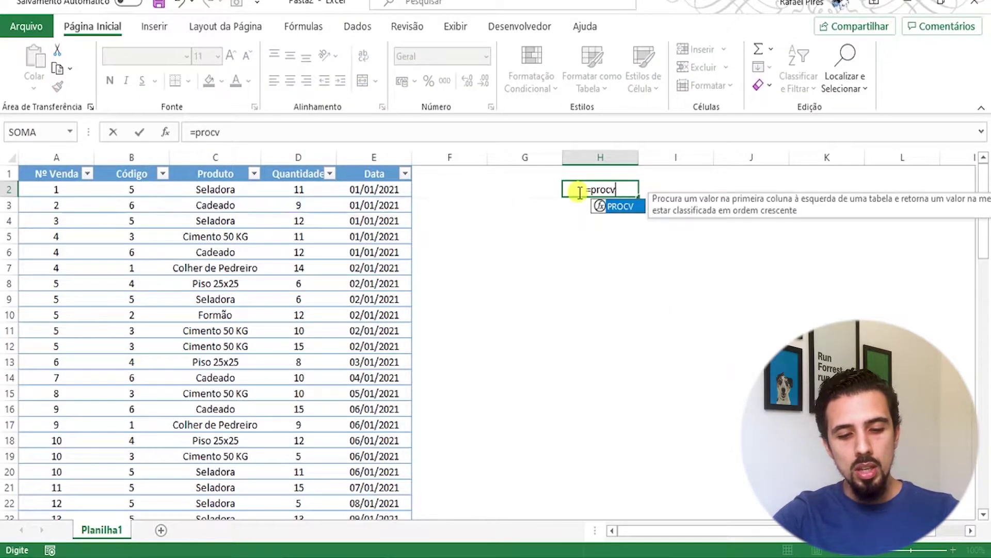
{"action": "key", "text": "Tab"}
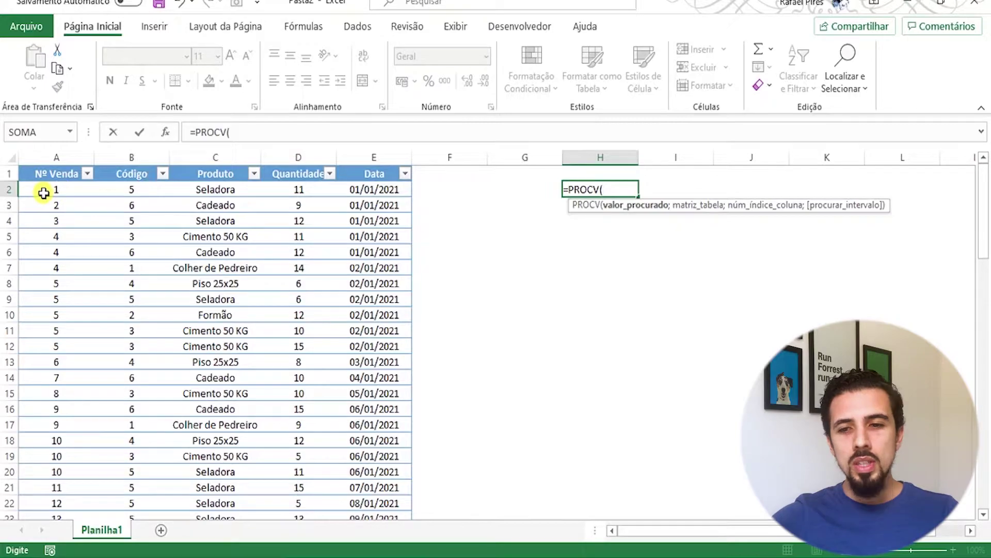
{"action": "type", "text": "1;"}
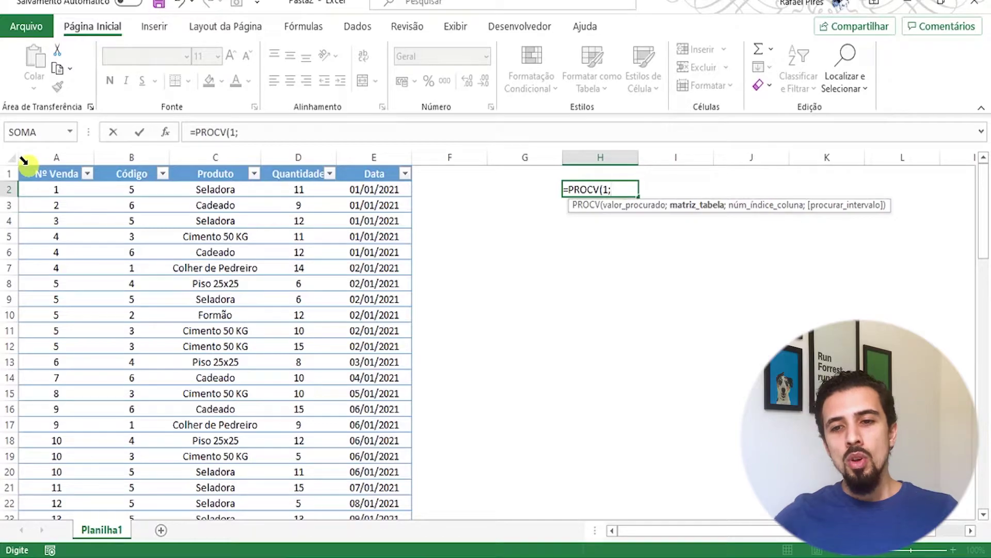
{"action": "type", "text": "histo"}
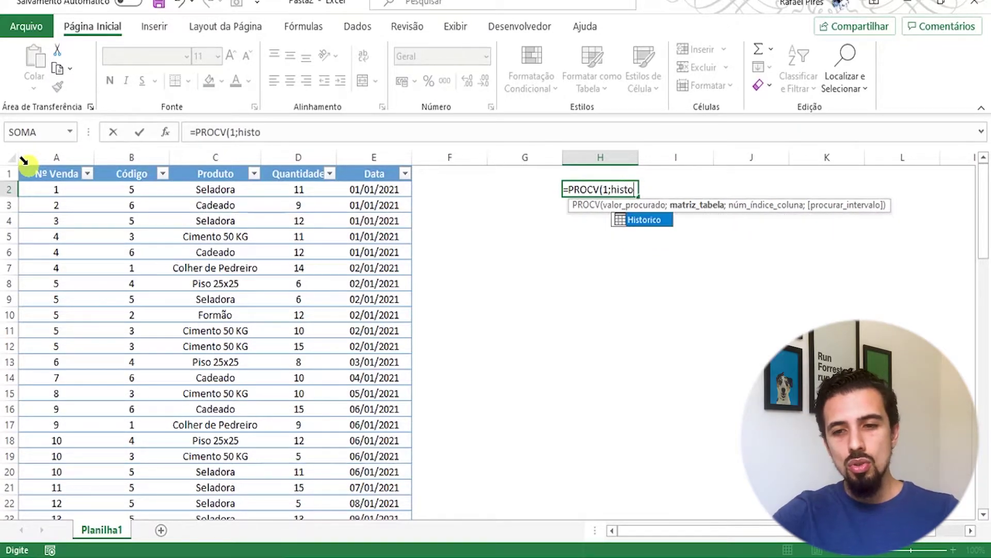
{"action": "key", "text": "Tab"}
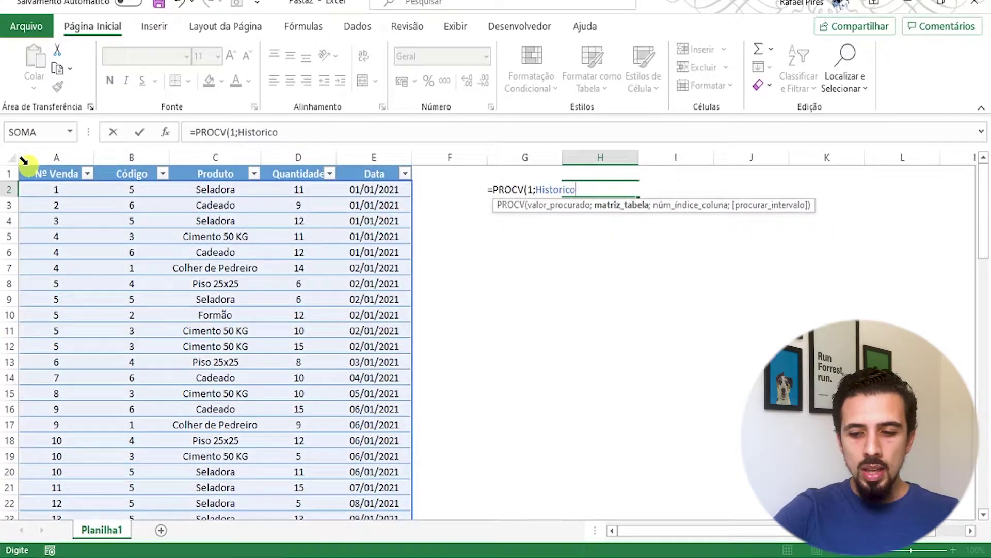
{"action": "type", "text": "["}
{"action": "key", "text": "Down"}
{"action": "key", "text": "Down"}
{"action": "key", "text": "Down"}
{"action": "key", "text": "Down"}
{"action": "key", "text": "Down"}
{"action": "key", "text": "Down"}
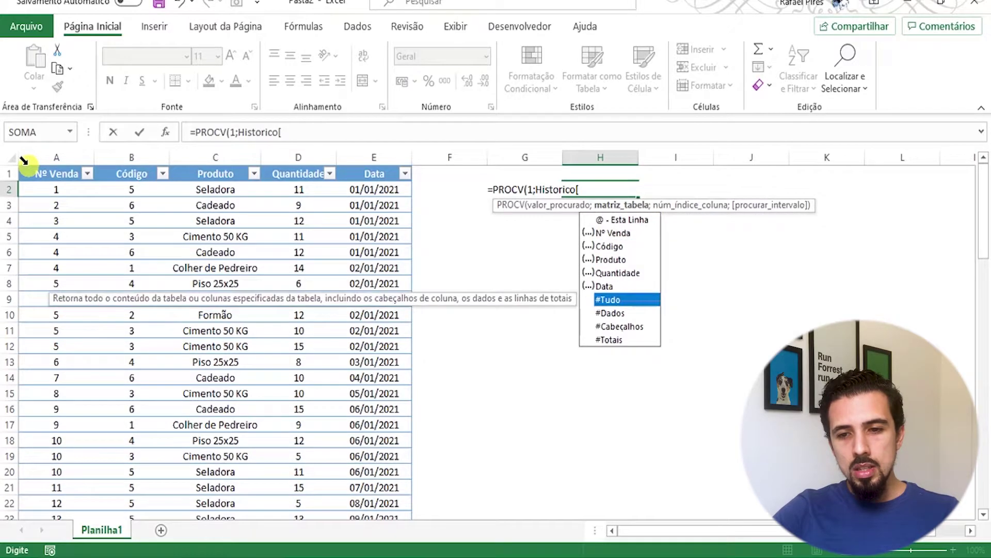
{"action": "key", "text": "Tab"}
{"action": "type", "text": "]"}
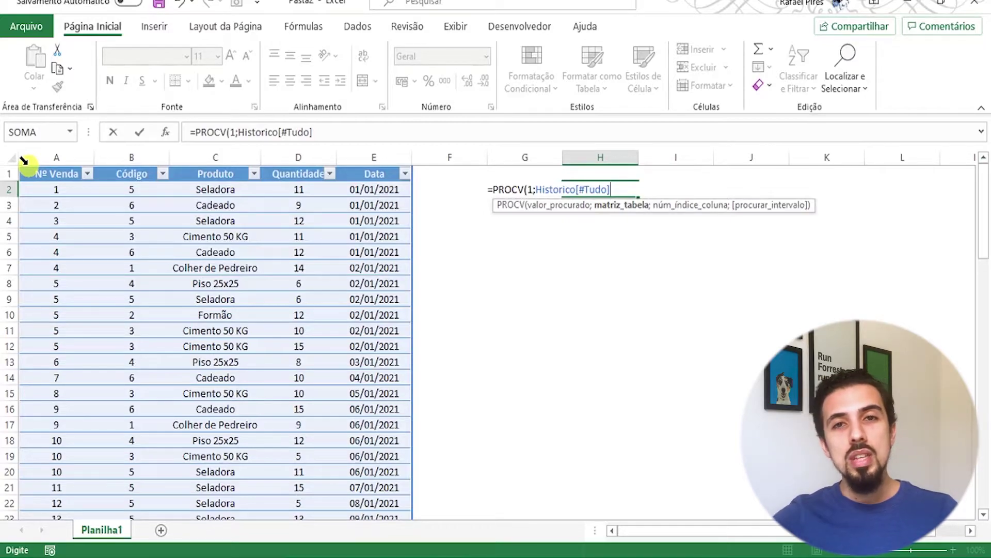
{"action": "type", "text": ";"}
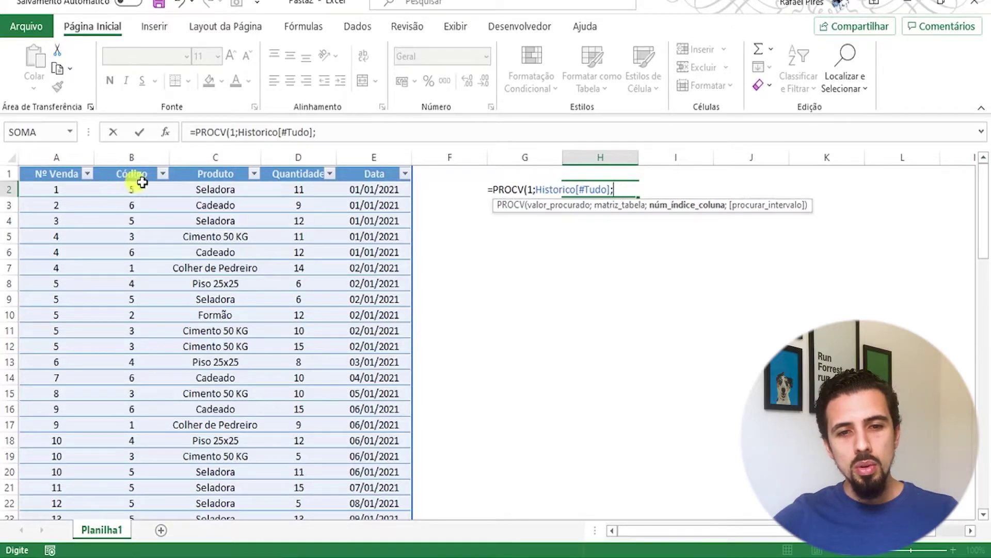
{"action": "type", "text": "3"}
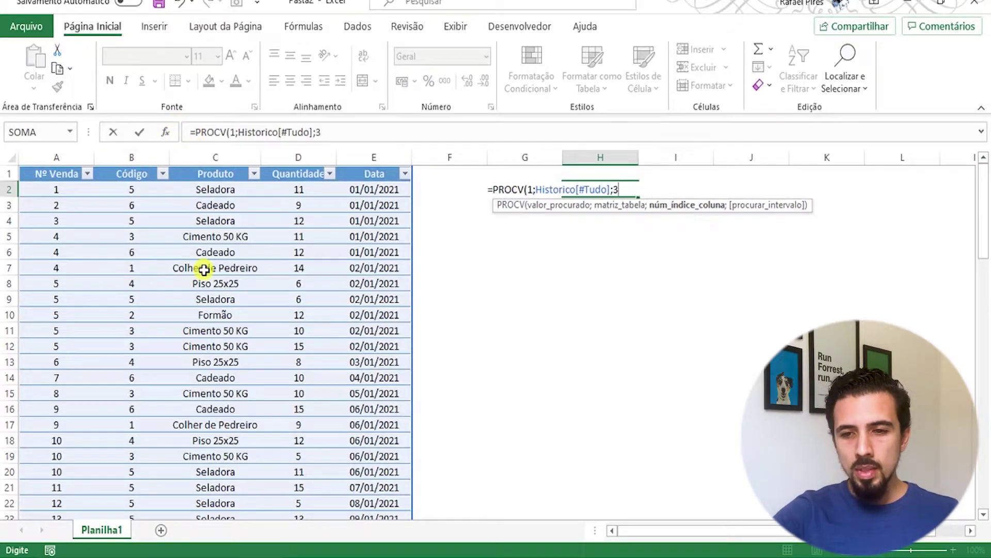
{"action": "type", "text": ";0"}
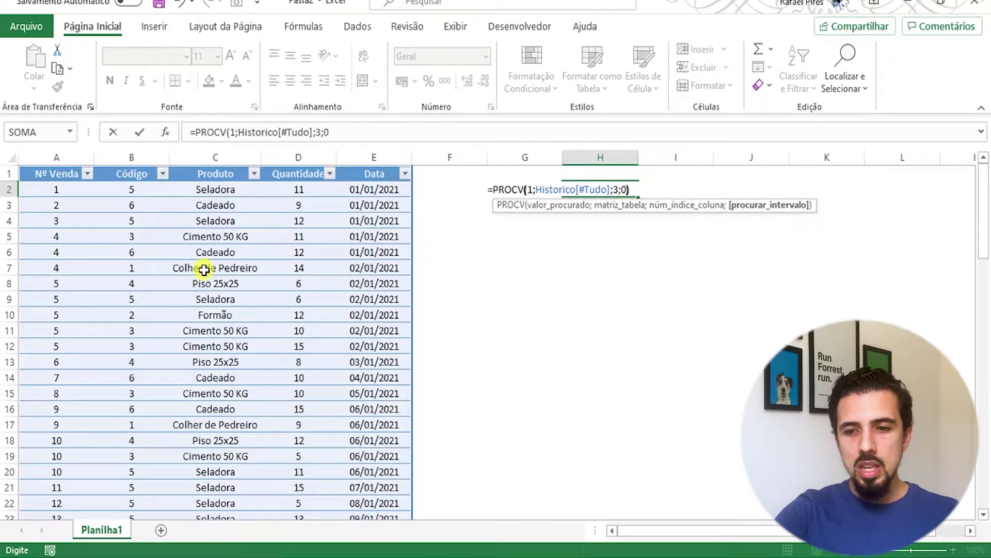
{"action": "key", "text": "Return"}
{"action": "left_click", "coordinate": [604, 186]}
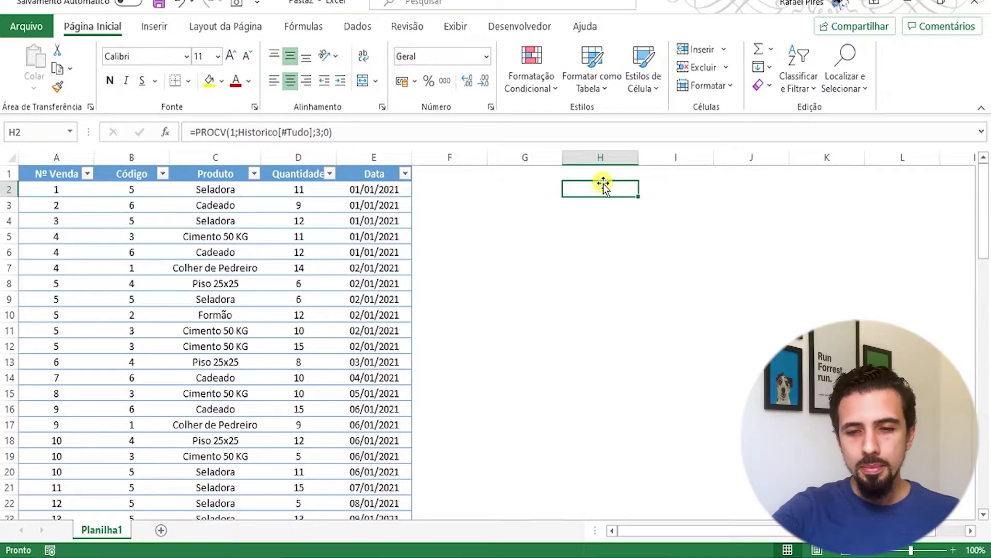
{"action": "left_click", "coordinate": [346, 287]}
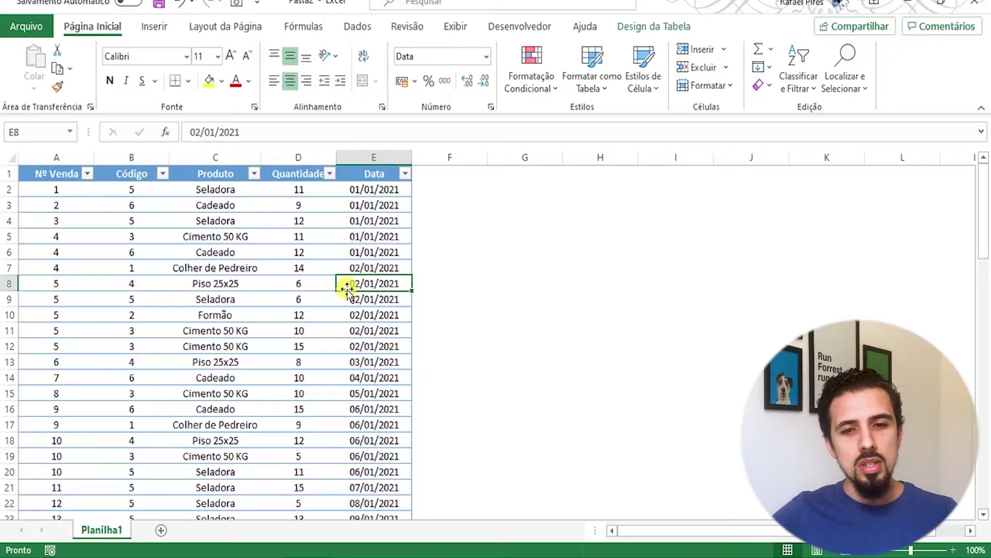
{"action": "left_click_drag", "start_coordinate": [387, 205], "coordinate": [394, 312]}
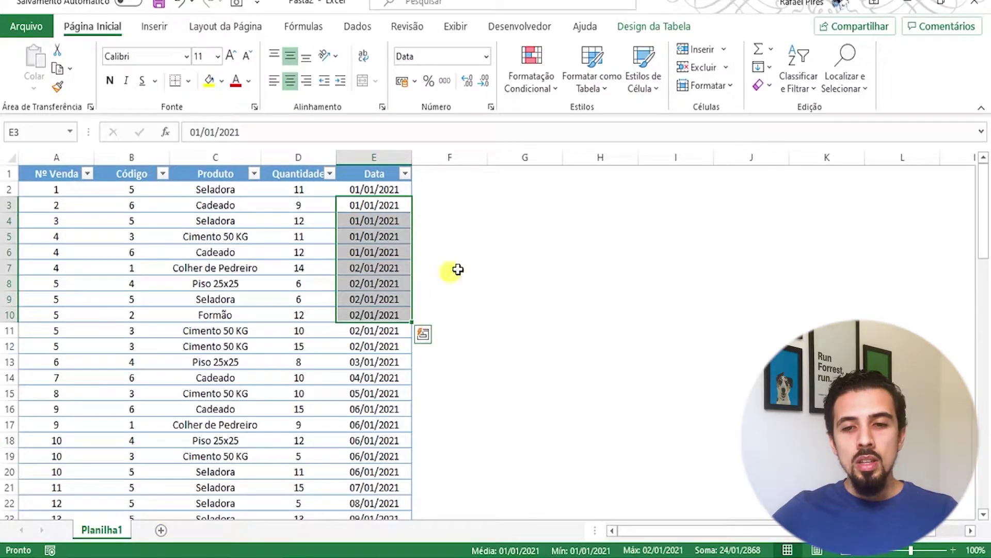
- Enter the product codes 1 to 6 in cells G2:G7
{"action": "left_click", "coordinate": [525, 189]}
{"action": "type", "text": "1"}
{"action": "key", "text": "Return"}
{"action": "type", "text": "2"}
{"action": "key", "text": "Return"}
{"action": "type", "text": "3"}
{"action": "key", "text": "Return"}
{"action": "type", "text": "4"}
{"action": "key", "text": "Return"}
{"action": "type", "text": "5"}
{"action": "key", "text": "Return"}
{"action": "type", "text": "6"}
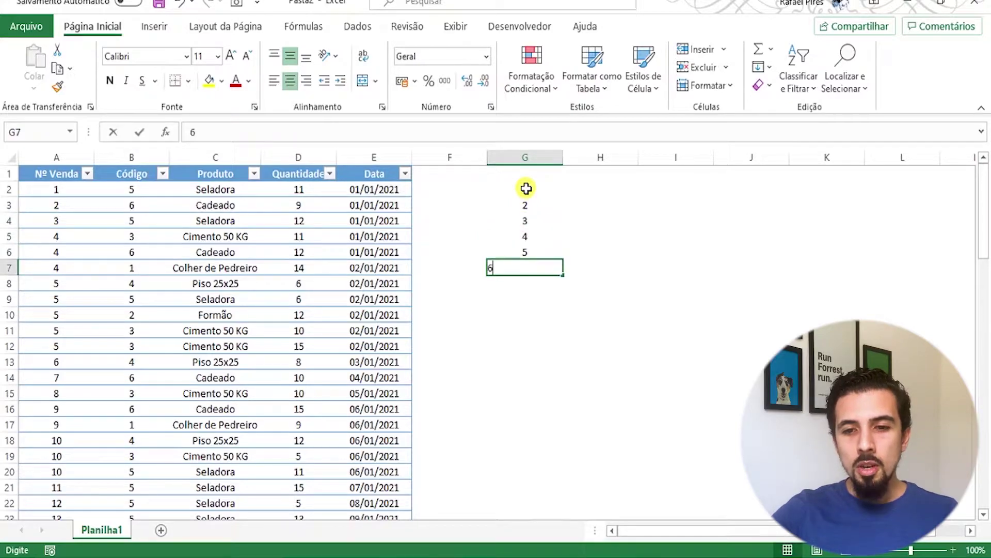
{"action": "key", "text": "Return"}
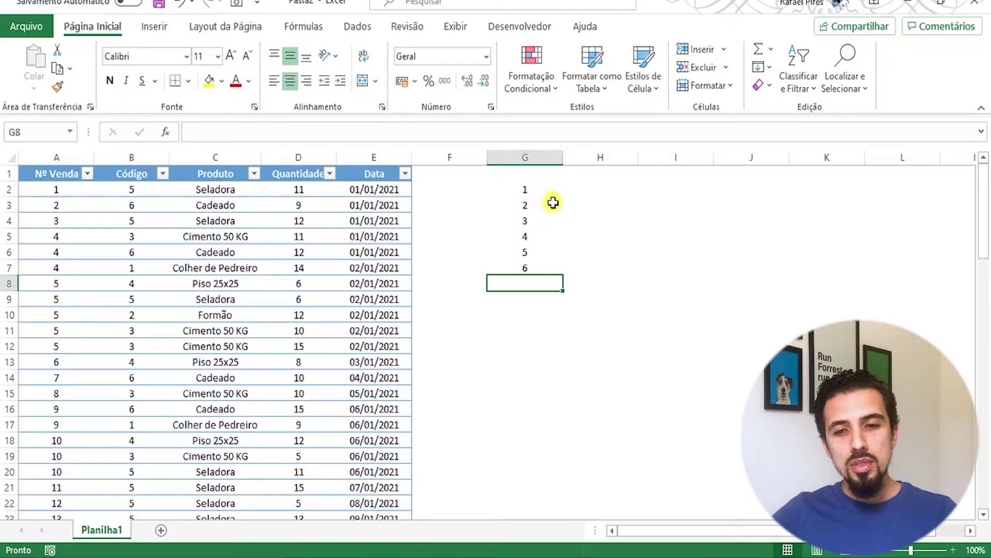
- Compare the codes in G2:G7 with the distinct values in the Código column's filter
{"action": "left_click_drag", "start_coordinate": [531, 191], "coordinate": [541, 261]}
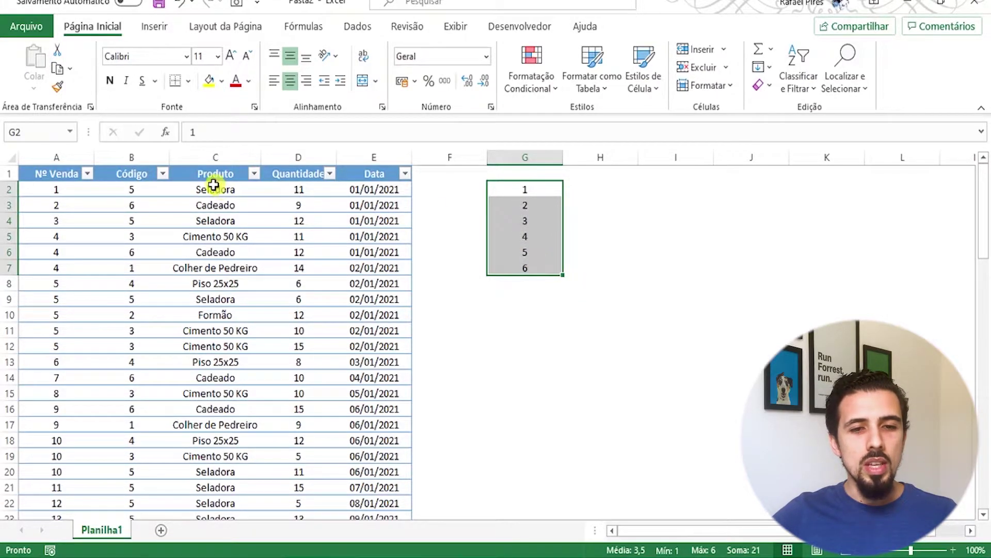
{"action": "left_click", "coordinate": [163, 174]}
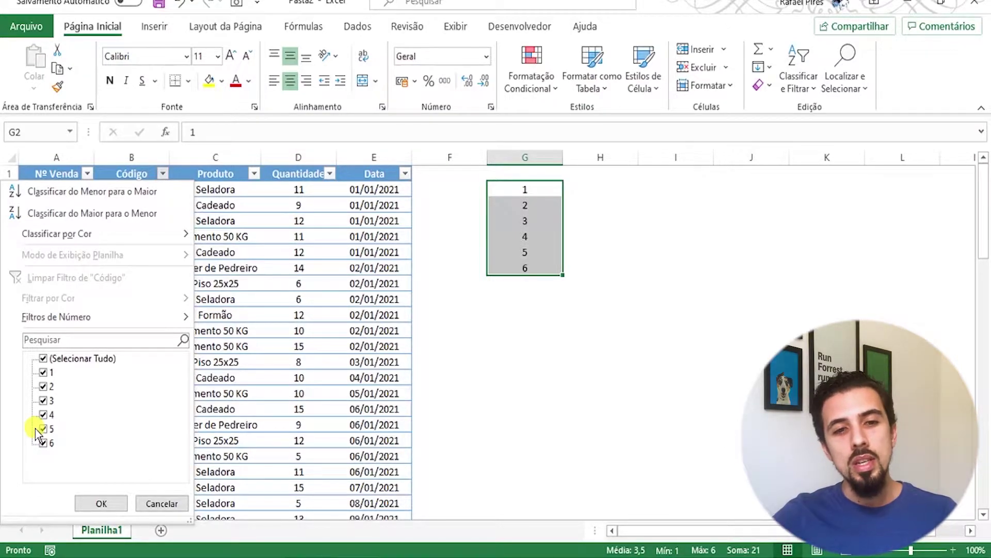
{"action": "left_click", "coordinate": [243, 299]}
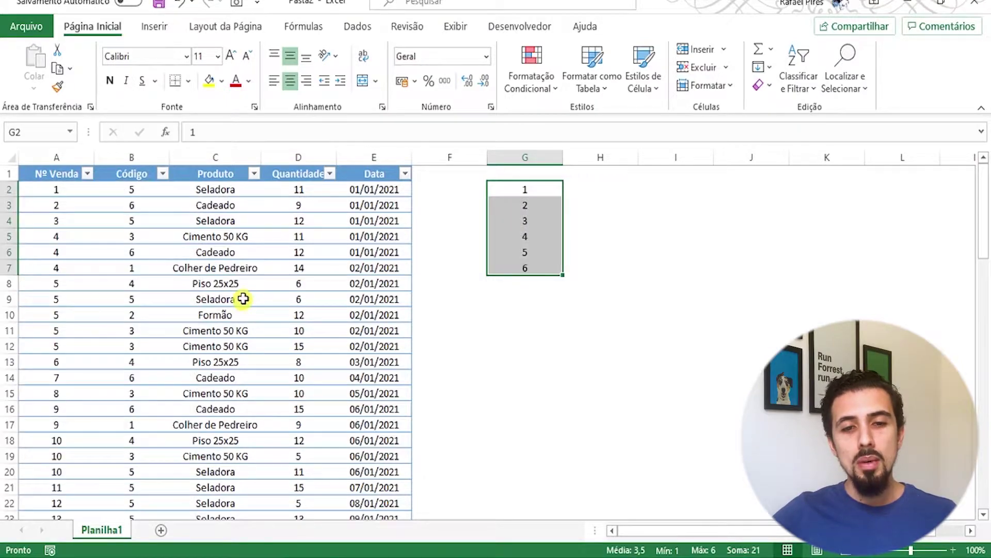
- Turn off the filter buttons in the header row of the Historico table
{"action": "left_click", "coordinate": [249, 208]}
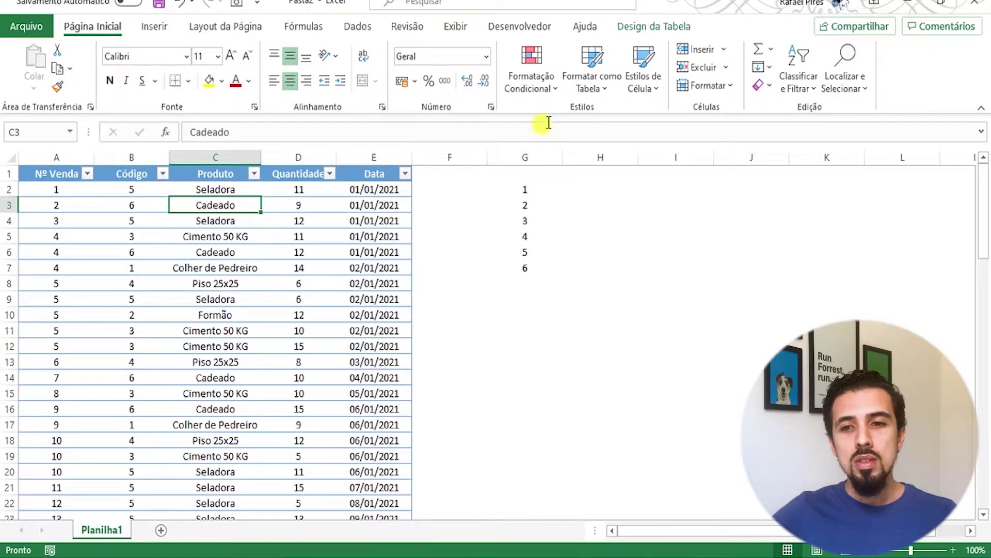
{"action": "left_click", "coordinate": [636, 25]}
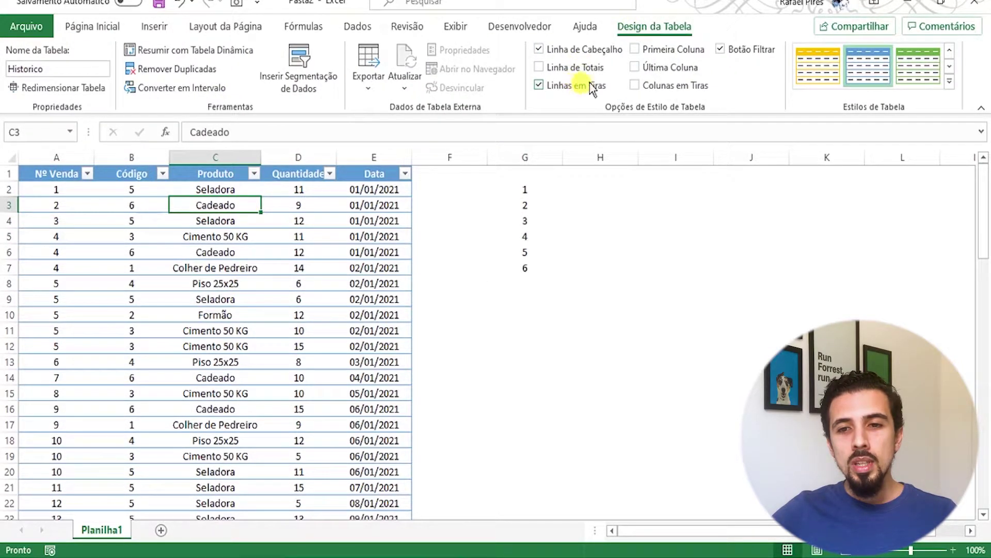
{"action": "left_click", "coordinate": [739, 53]}
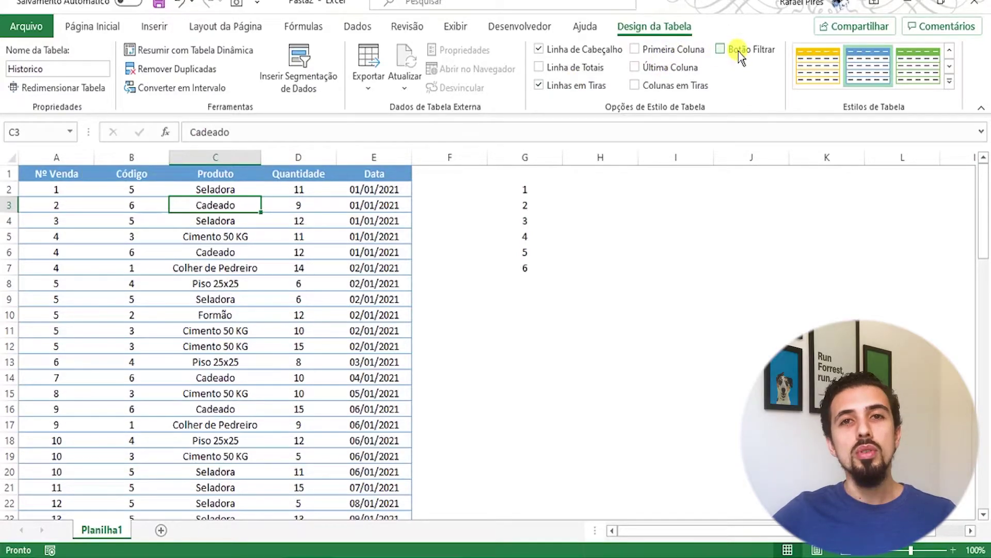
- Turn the Historico table's filter buttons back on and review the distinct values in the Código column's filter
{"action": "left_click", "coordinate": [739, 51]}
{"action": "left_click", "coordinate": [236, 271]}
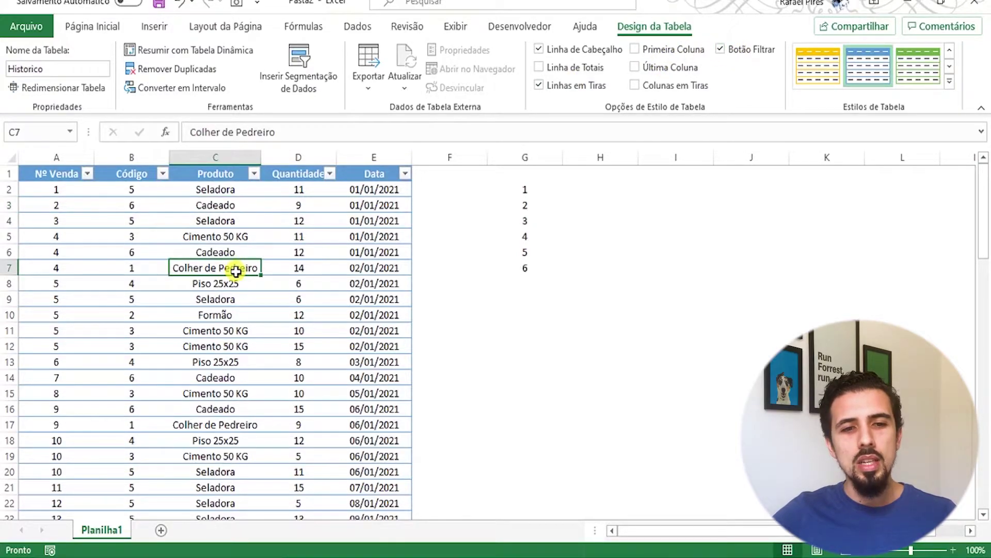
{"action": "left_click", "coordinate": [163, 173]}
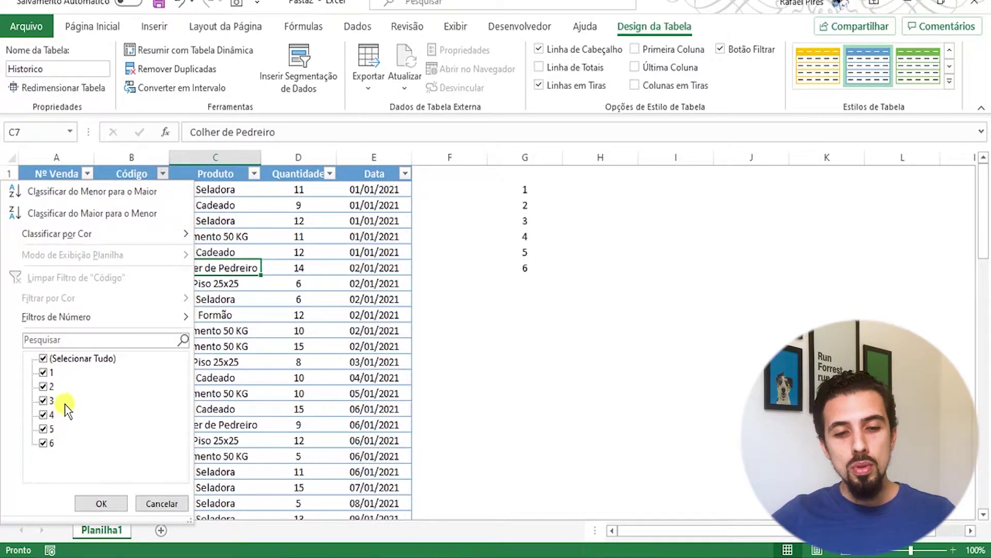
{"action": "left_click", "coordinate": [101, 503]}
- Enter the lookup formula =PROCV(G2;B:C;2;0) in cell H2 to return the product name for the code in G2
{"action": "left_click", "coordinate": [578, 186]}
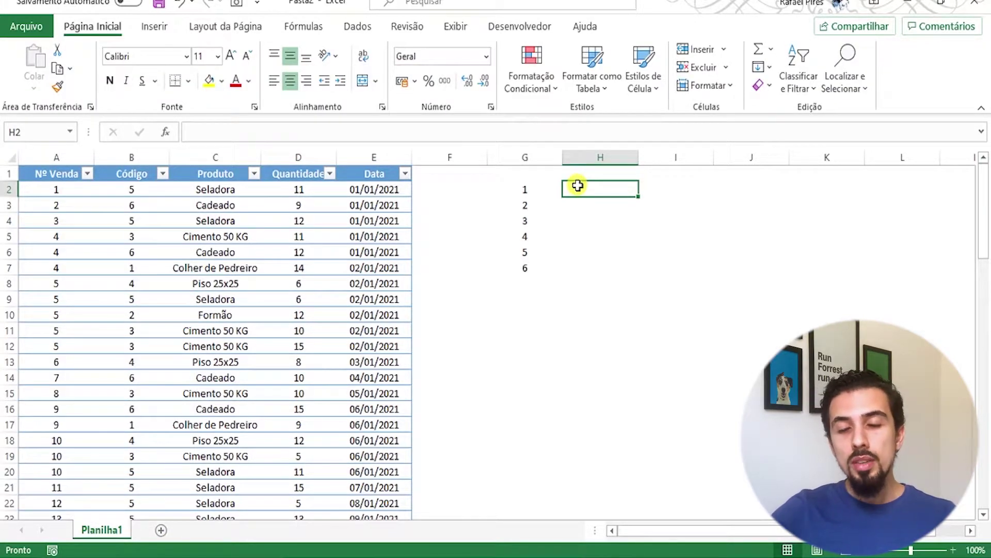
{"action": "type", "text": "=procv"}
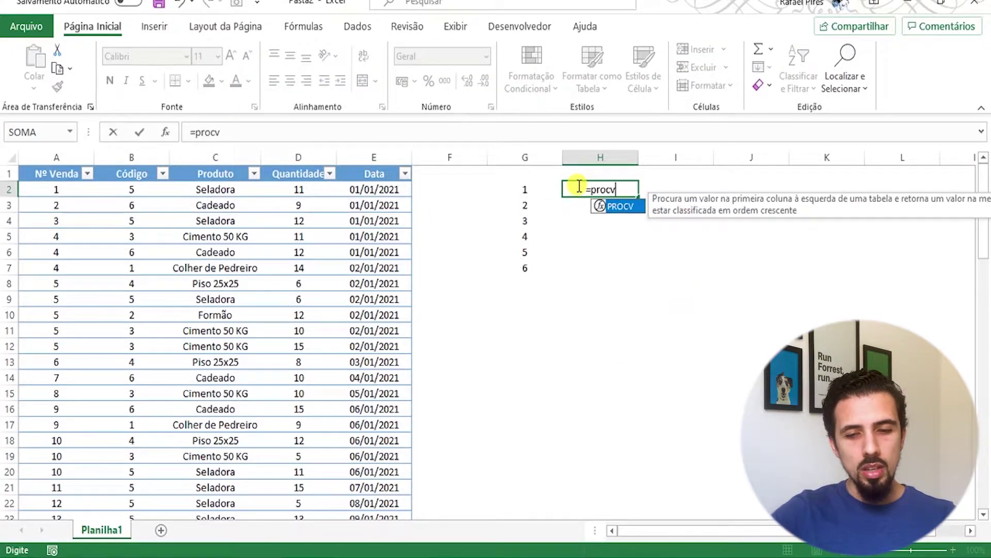
{"action": "key", "text": "Tab"}
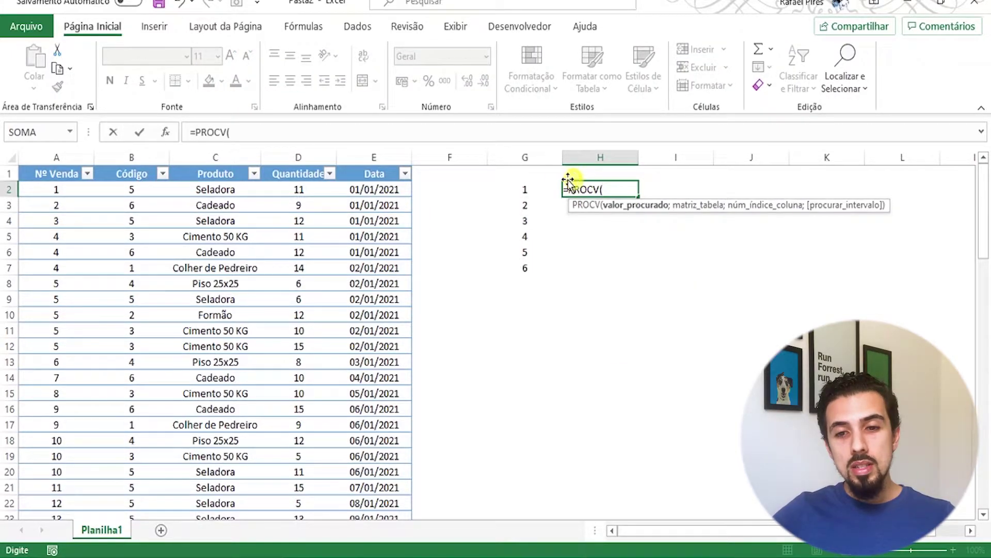
{"action": "left_click", "coordinate": [533, 190]}
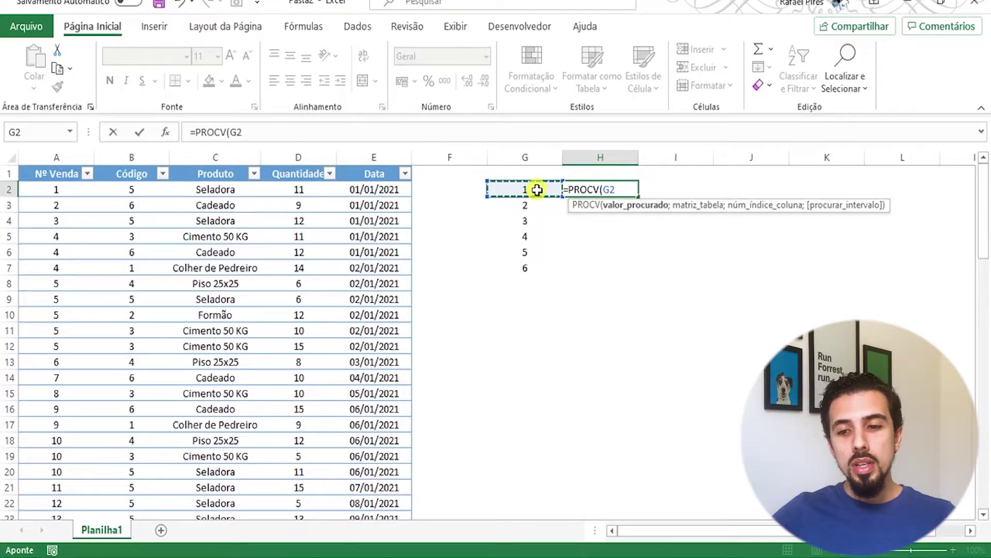
{"action": "type", "text": ";"}
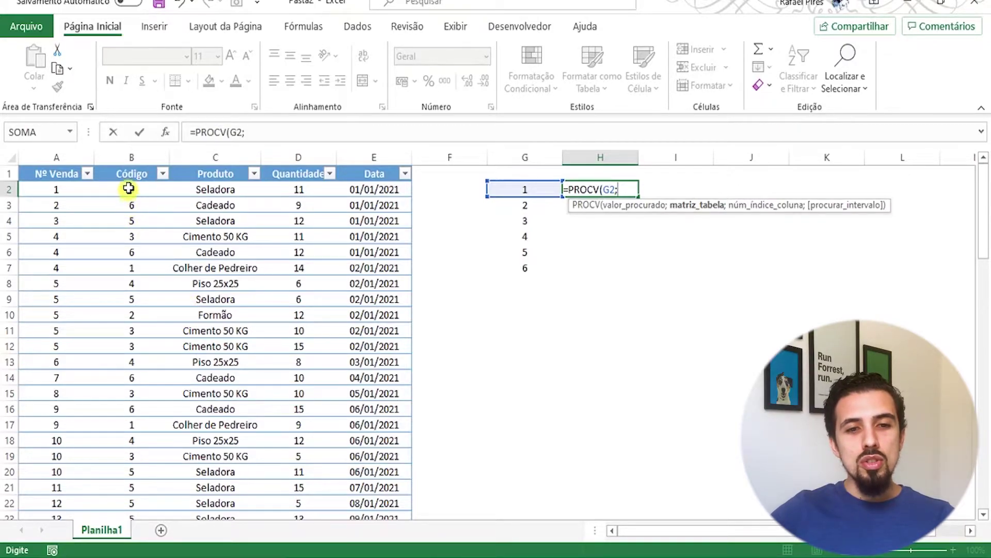
{"action": "left_click_drag", "start_coordinate": [129, 160], "coordinate": [199, 317]}
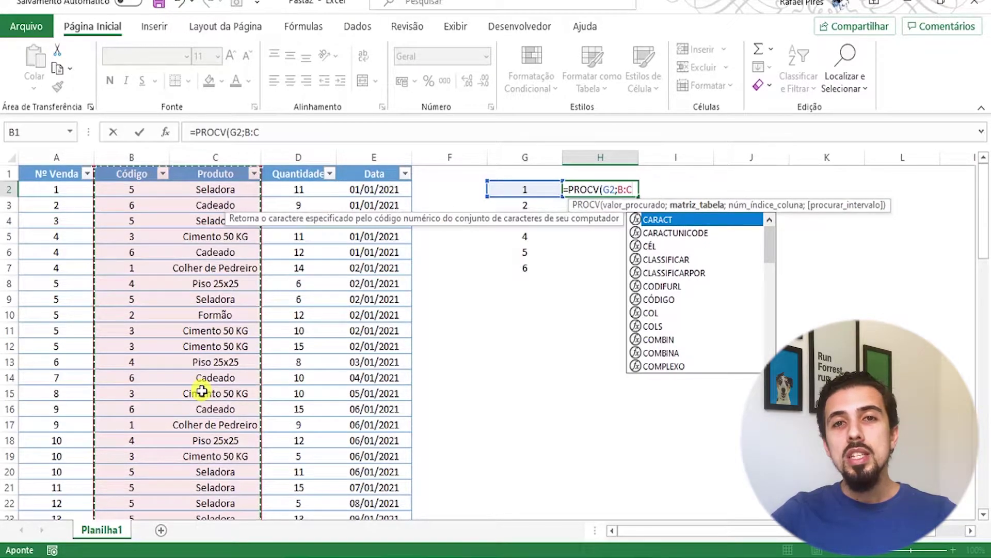
{"action": "type", "text": ";"}
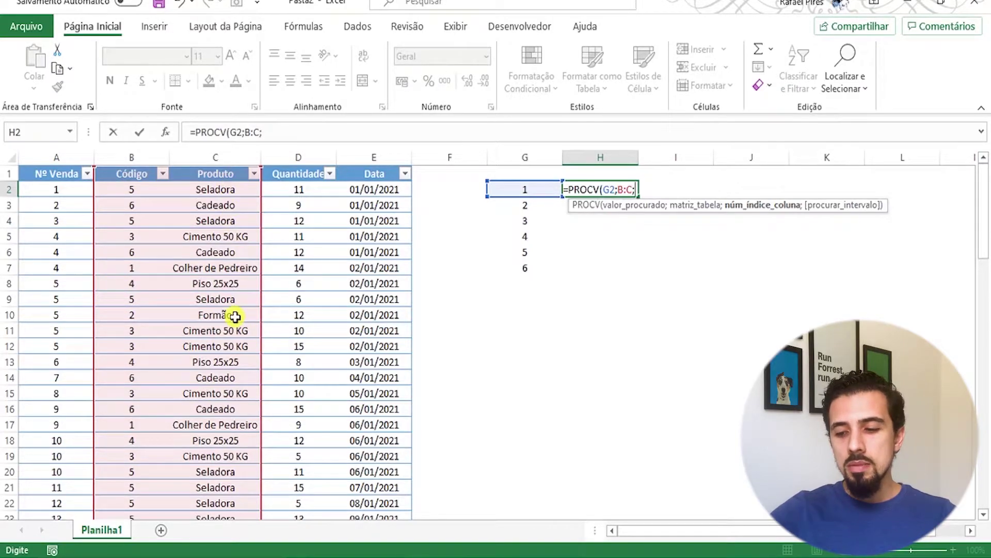
{"action": "type", "text": "2;"}
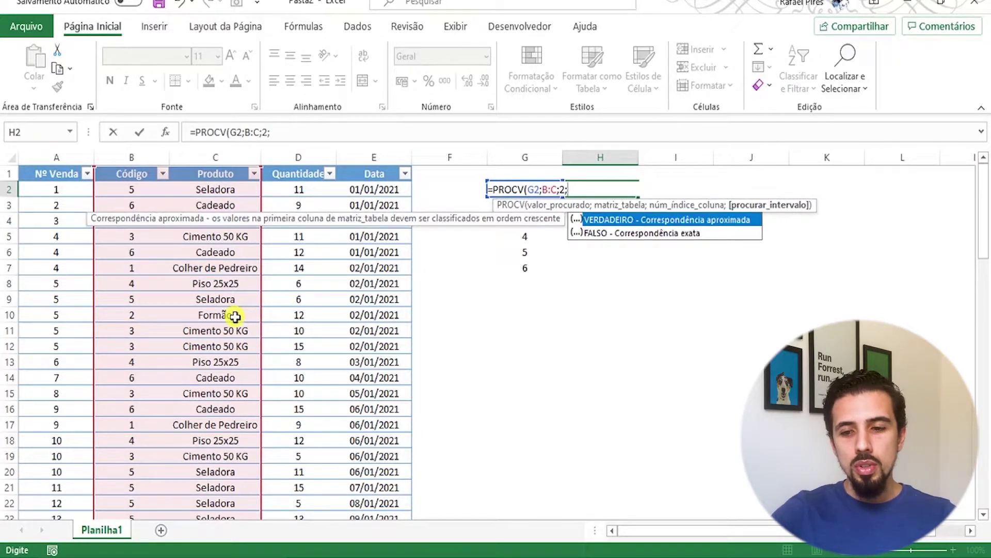
{"action": "type", "text": "0)"}
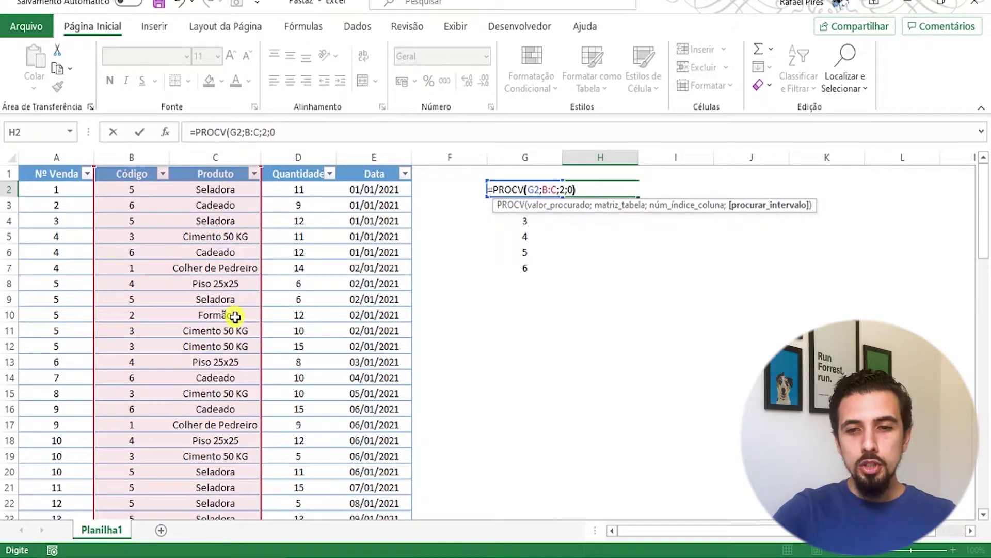
{"action": "key", "text": "Return"}
- Review the lookup formula in H2 and fill it down through H7
{"action": "double_click", "coordinate": [626, 190]}
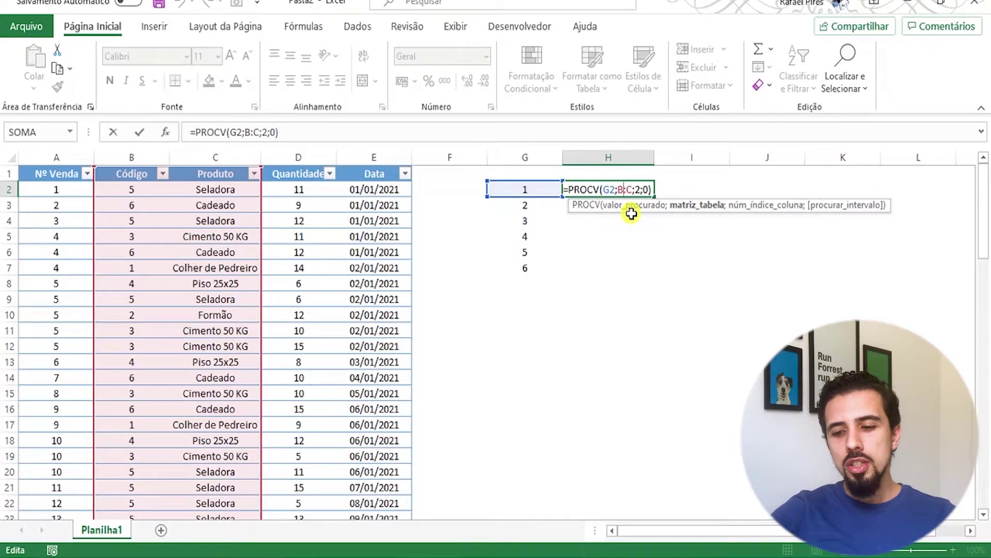
{"action": "key", "text": "Return"}
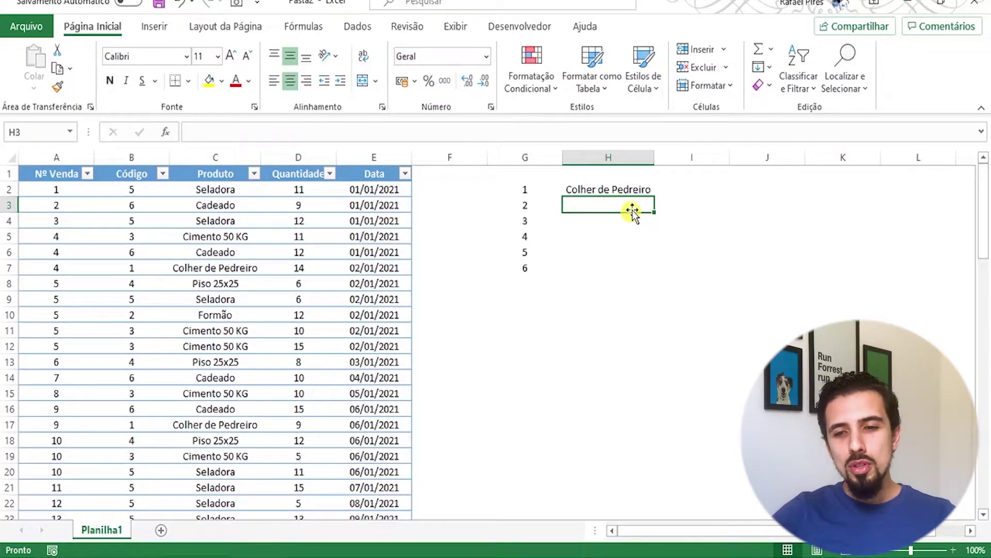
{"action": "left_click", "coordinate": [633, 189]}
{"action": "left_click_drag", "start_coordinate": [654, 197], "coordinate": [643, 287]}
{"action": "left_click", "coordinate": [643, 273]}
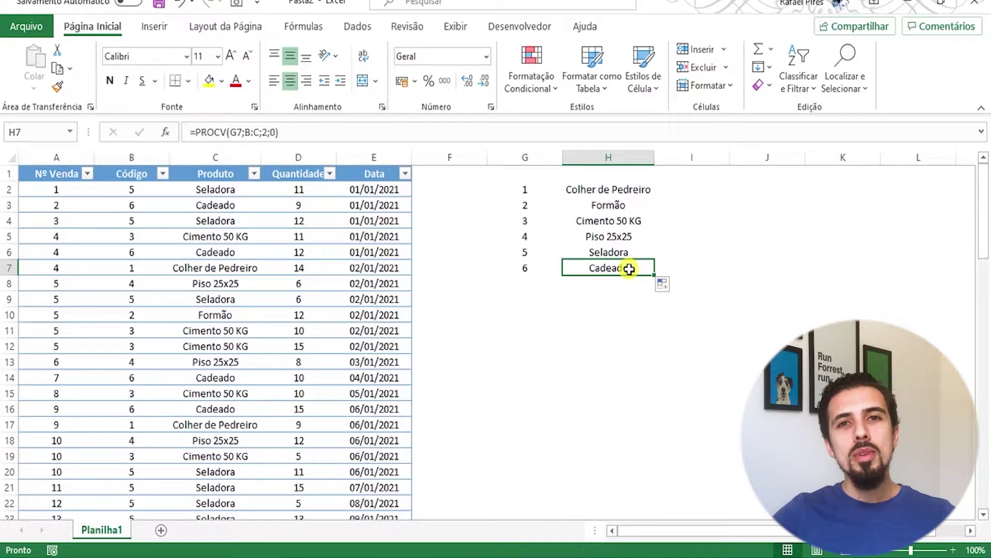
- Copy the product codes and names in G2:H7
{"action": "left_click_drag", "start_coordinate": [529, 191], "coordinate": [594, 266]}
{"action": "key", "text": "ctrl+c"}
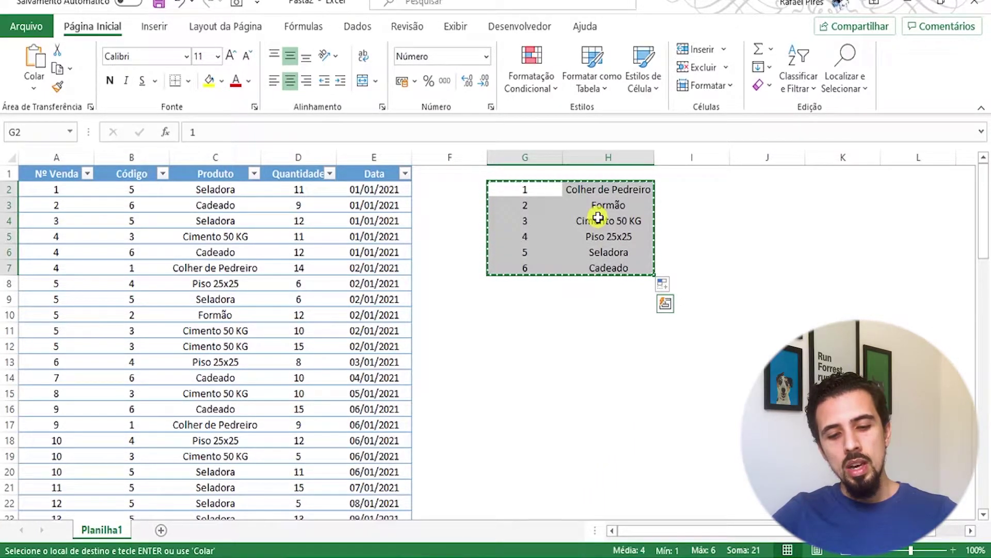
{"action": "key", "text": "alt+c"}
{"action": "key", "text": "v"}
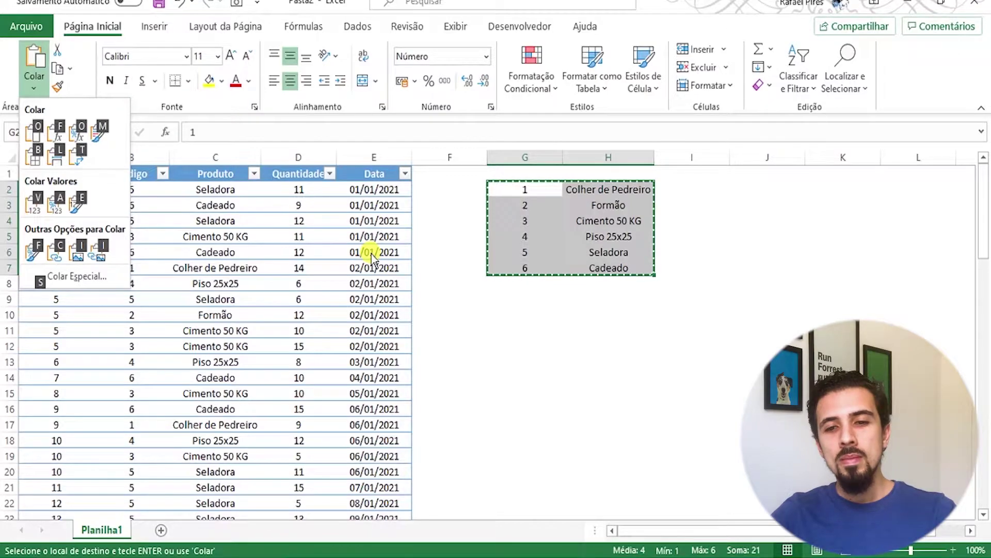
{"action": "key", "text": "Escape"}
{"action": "key", "text": "Escape"}
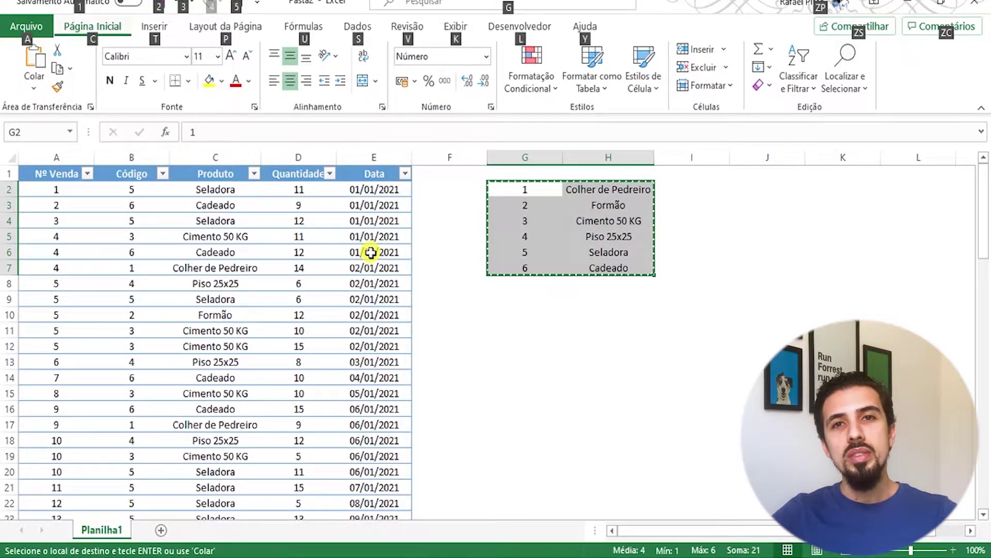
{"action": "key", "text": "Escape"}
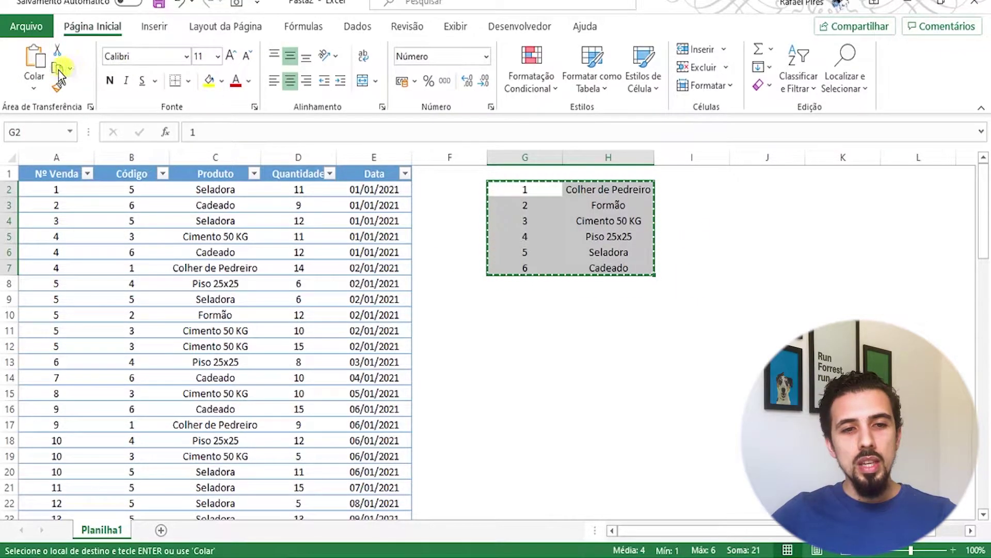
- Paste the copied range over itself as values only, and check the contents of the product name cells in column H
{"action": "left_click", "coordinate": [28, 90]}
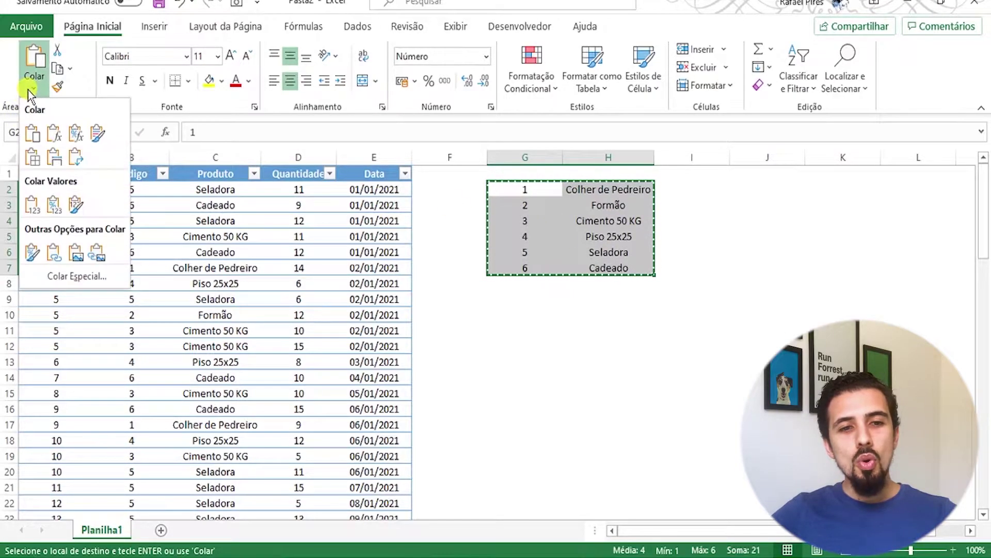
{"action": "left_click", "coordinate": [35, 205]}
{"action": "left_click", "coordinate": [567, 223]}
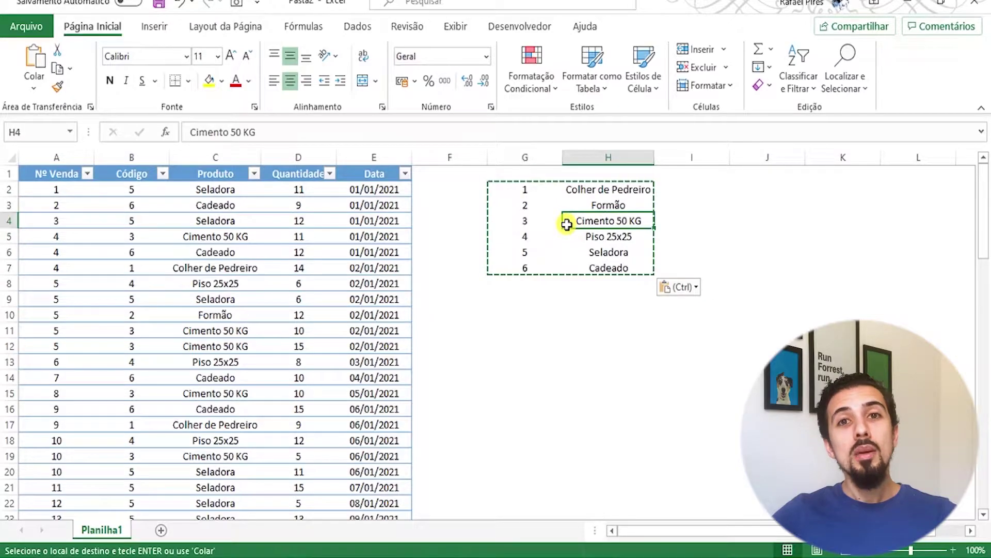
{"action": "key", "text": "Escape"}
{"action": "left_click", "coordinate": [625, 198]}
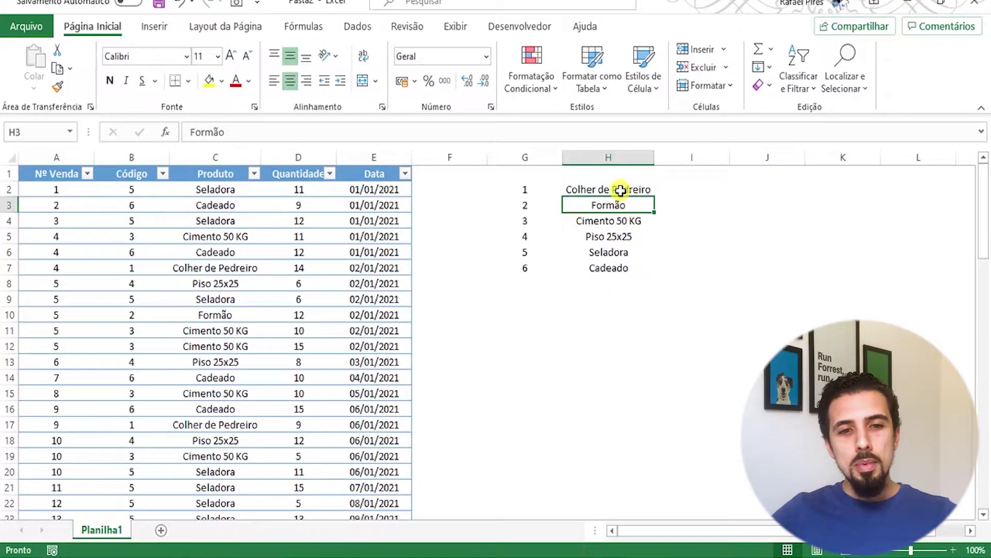
{"action": "left_click", "coordinate": [622, 236]}
{"action": "left_click", "coordinate": [619, 252]}
{"action": "left_click", "coordinate": [631, 272]}
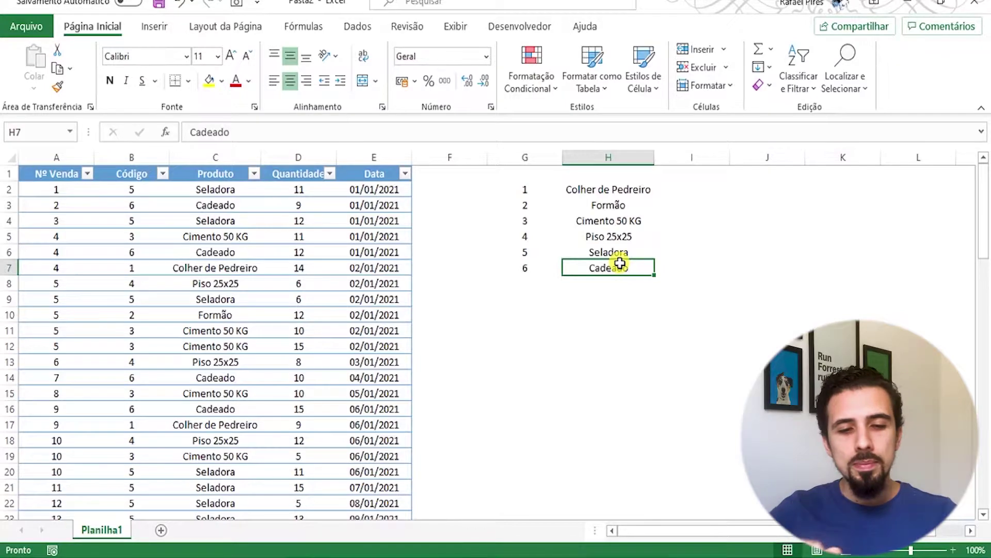
- Add a new worksheet, and name the sales history sheet Historico and the new sheet Produtos
{"action": "left_click", "coordinate": [162, 530]}
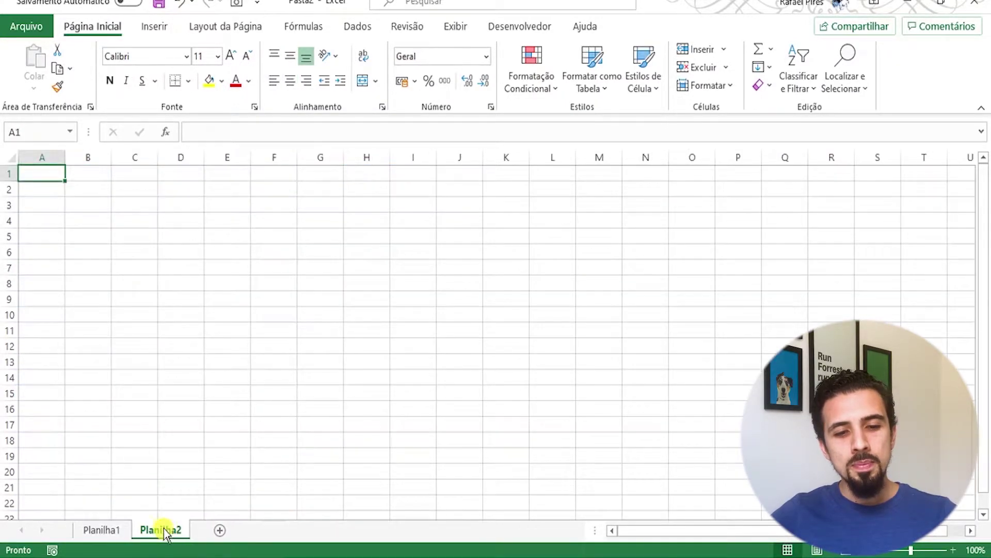
{"action": "right_click", "coordinate": [108, 530]}
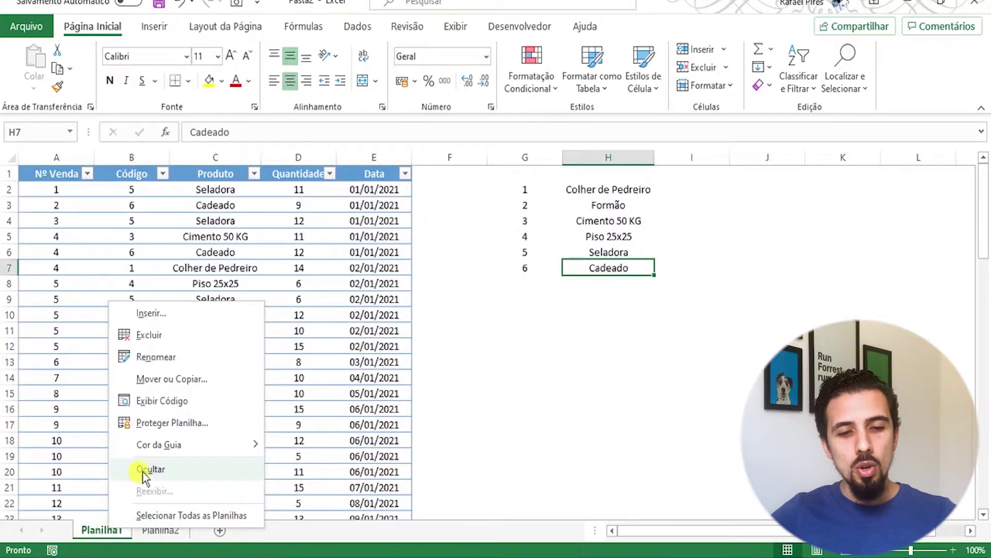
{"action": "left_click", "coordinate": [157, 356]}
{"action": "type", "text": "His"}
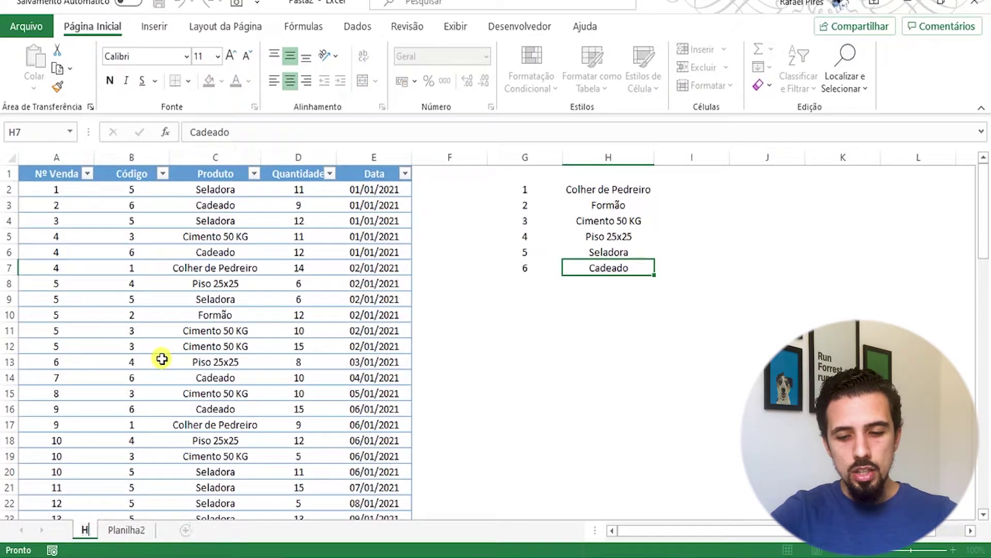
{"action": "type", "text": "torico"}
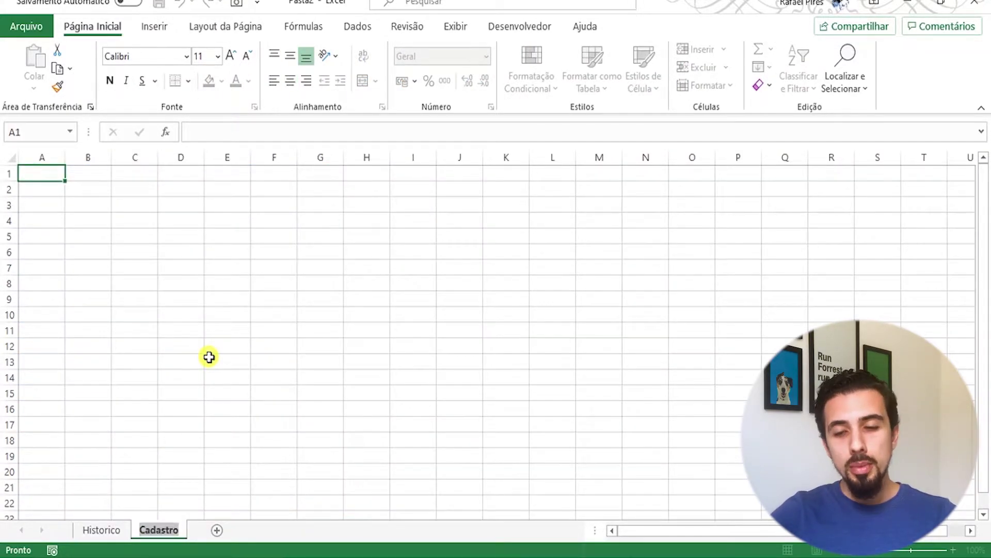
{"action": "type", "text": "Produtos"}
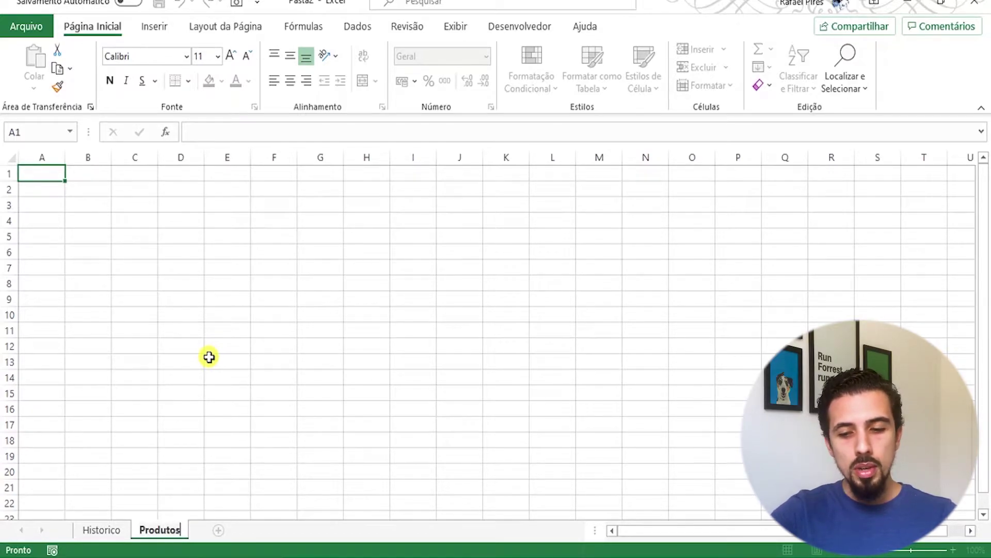
{"action": "key", "text": "Return"}
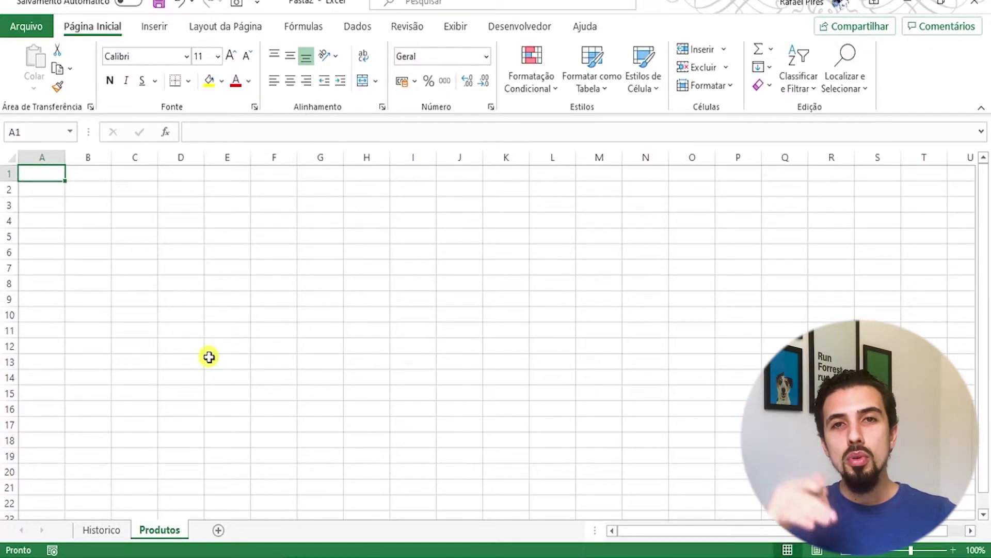
- Copy the product list in G2:H7 of the Historico sheet to cell A1 of the Produtos sheet
{"action": "left_click", "coordinate": [101, 529]}
{"action": "left_click_drag", "start_coordinate": [524, 189], "coordinate": [590, 263]}
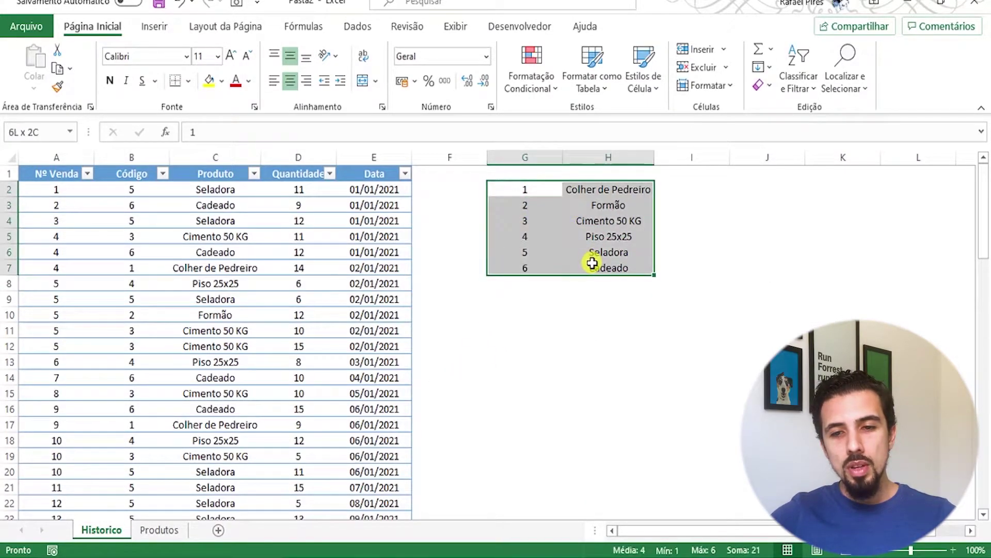
{"action": "key", "text": "ctrl+c"}
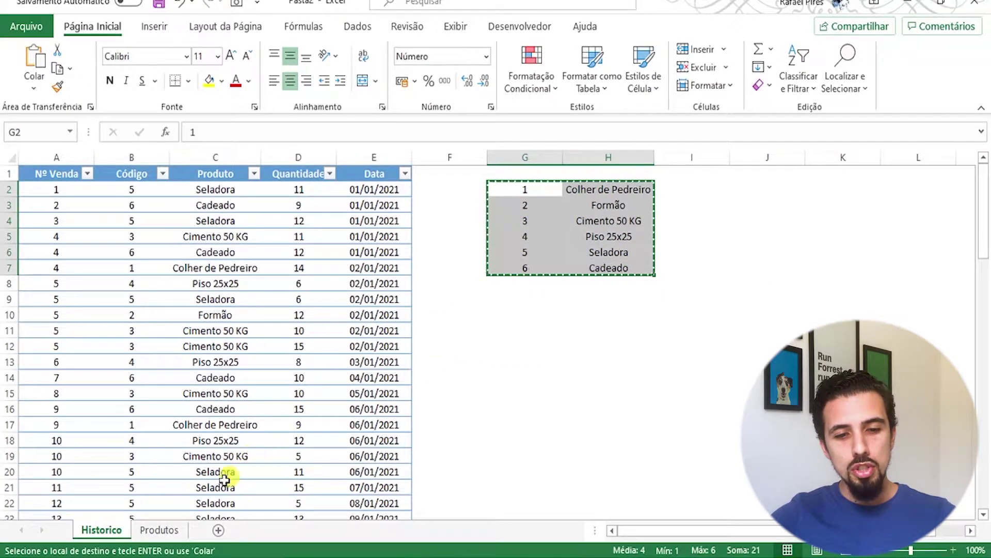
{"action": "left_click", "coordinate": [160, 530]}
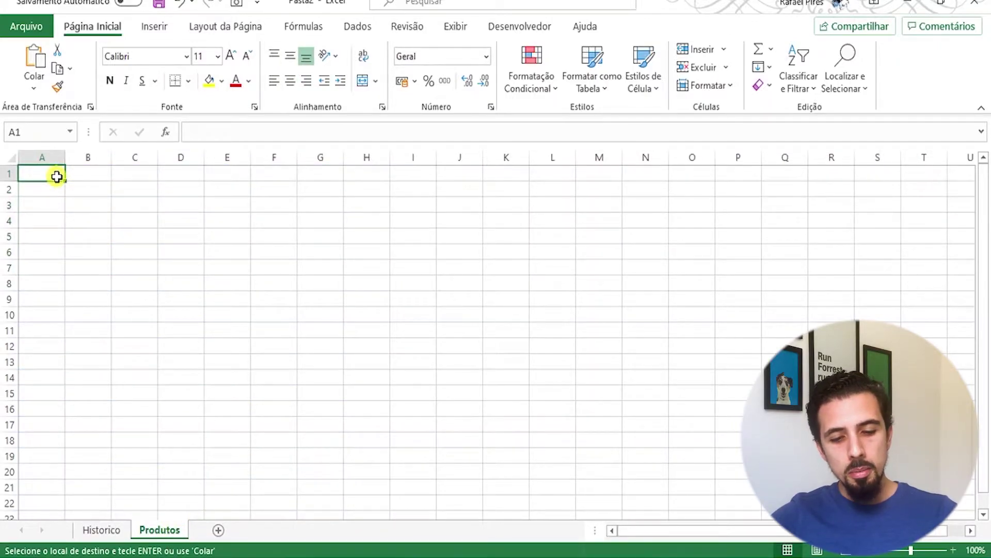
{"action": "key", "text": "ctrl+v"}
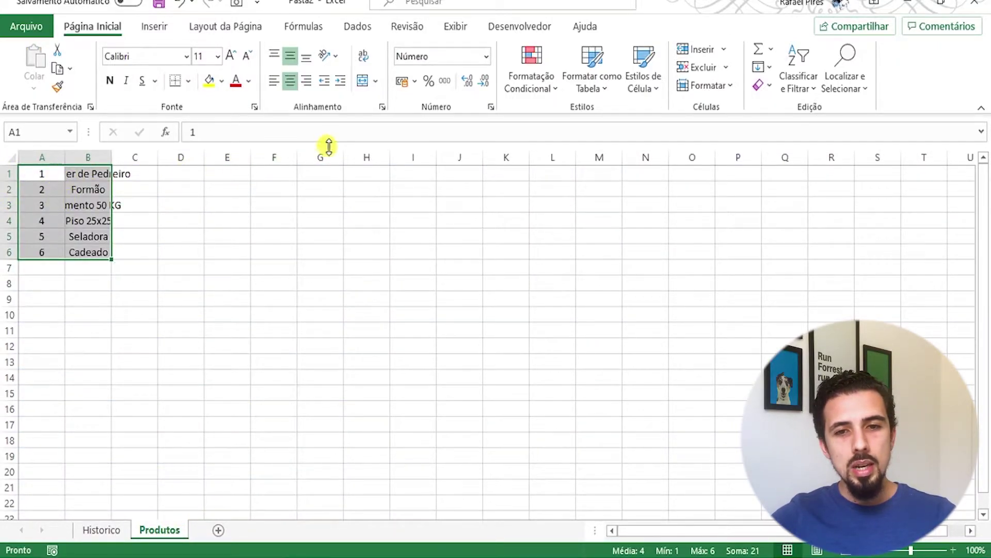
- Hide the gridlines on the Produtos sheet and widen all of its columns equally
{"action": "left_click", "coordinate": [453, 27]}
{"action": "left_click", "coordinate": [419, 82]}
{"action": "left_click", "coordinate": [223, 279]}
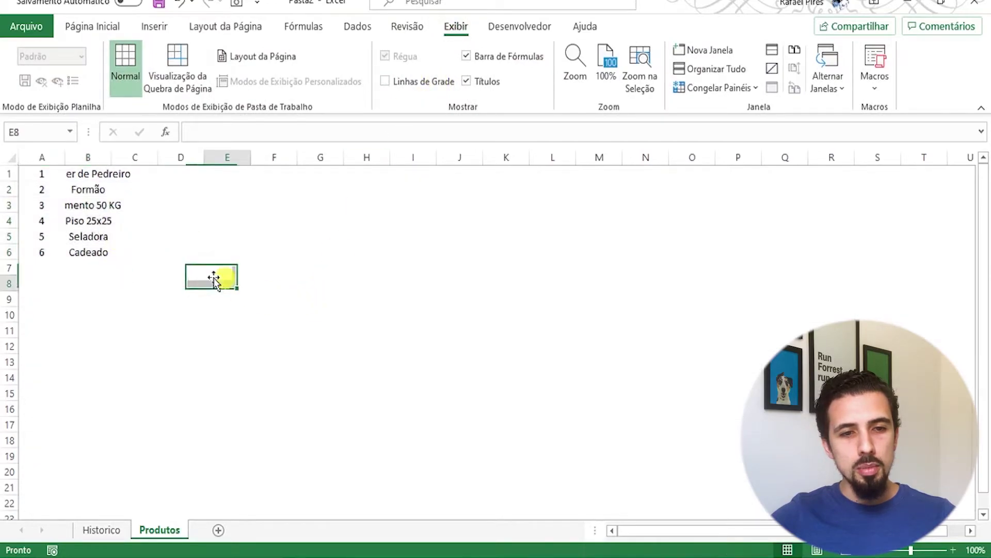
{"action": "left_click", "coordinate": [14, 157]}
{"action": "left_click_drag", "start_coordinate": [80, 155], "coordinate": [90, 155]}
- Insert a blank row above the product list on the Produtos sheet
{"action": "left_click", "coordinate": [10, 173]}
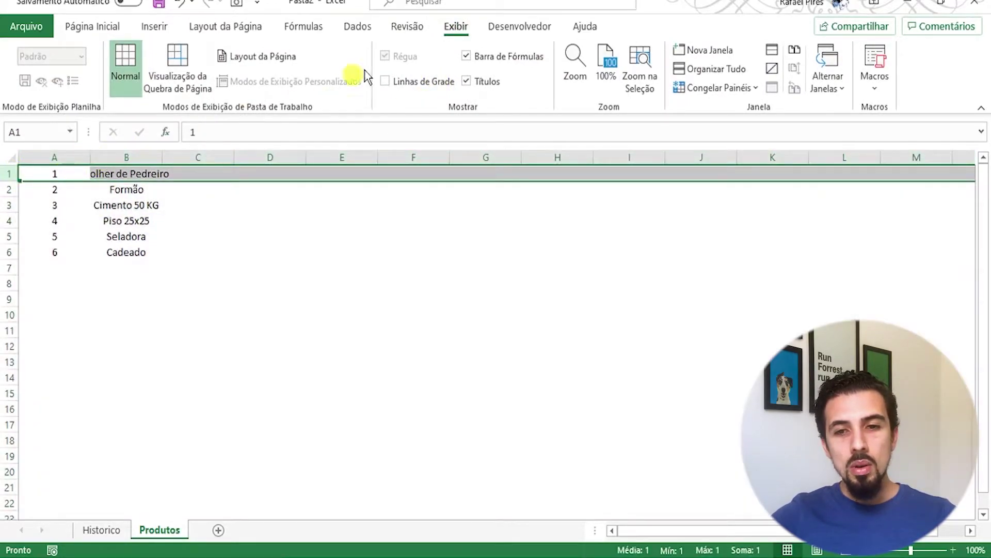
{"action": "left_click", "coordinate": [93, 27]}
{"action": "left_click", "coordinate": [697, 49]}
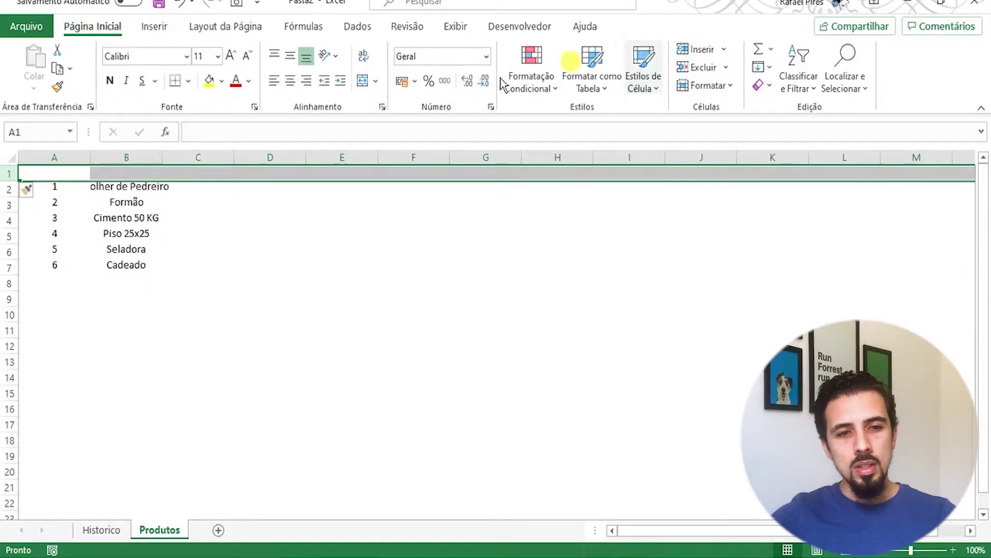
- Enter the headers Cód Produto and Produto in A1:B1 of the Produtos sheet and widen all columns equally
{"action": "left_click", "coordinate": [56, 173]}
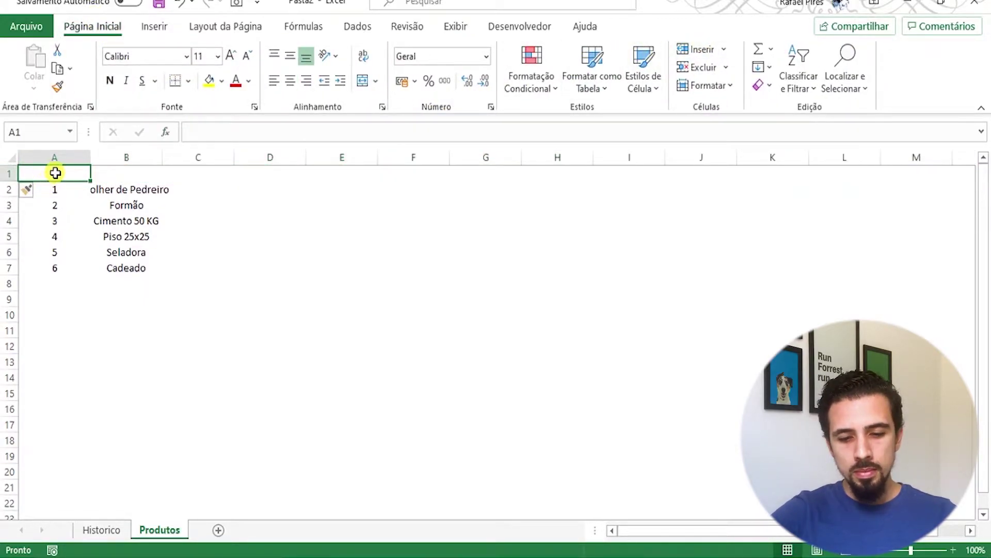
{"action": "type", "text": "Cód Produto"}
{"action": "key", "text": "Tab"}
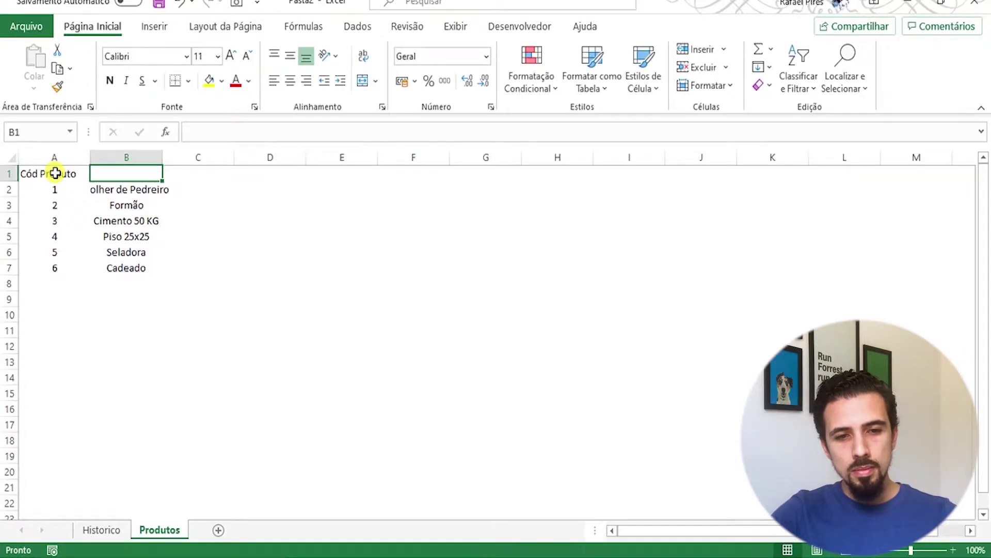
{"action": "type", "text": "Produ"}
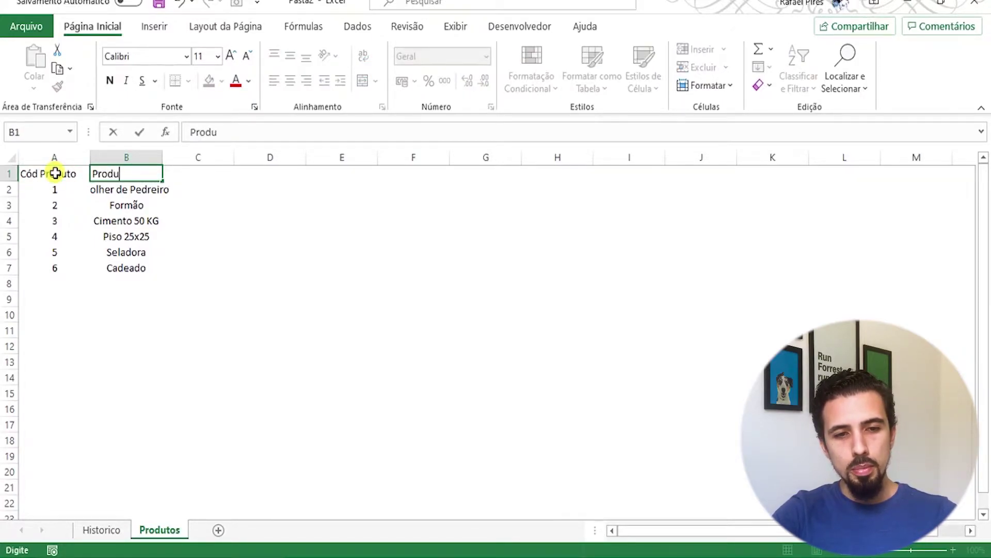
{"action": "type", "text": "to"}
{"action": "key", "text": "Tab"}
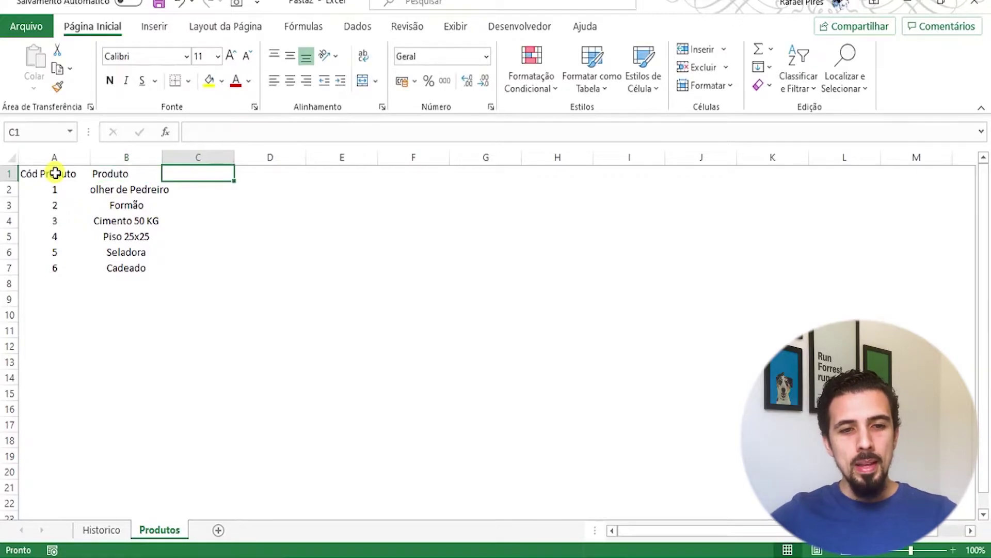
{"action": "left_click", "coordinate": [12, 157]}
{"action": "left_click_drag", "start_coordinate": [100, 165], "coordinate": [115, 165]}
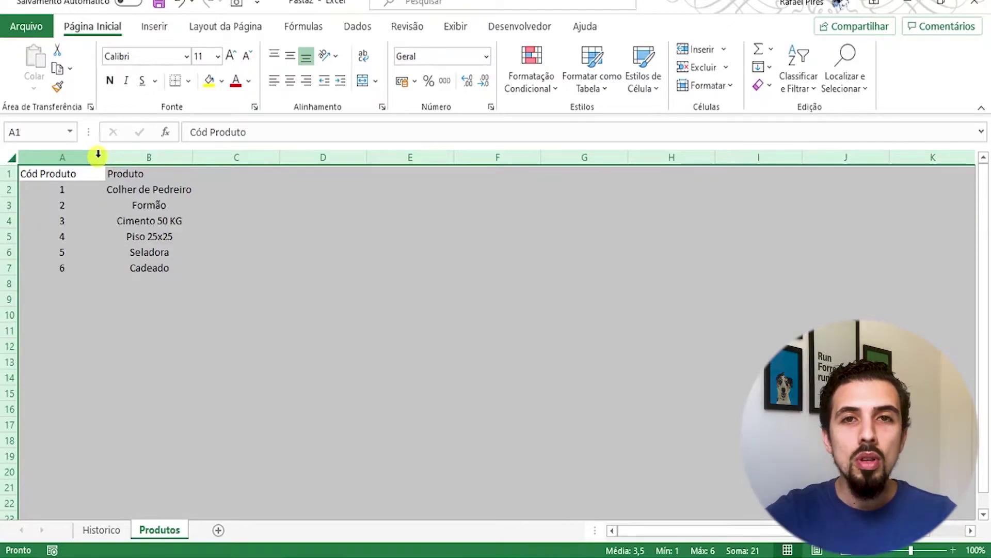
- Add the header Estoque Mínimo in C1 of the Produtos sheet
{"action": "left_click", "coordinate": [212, 179]}
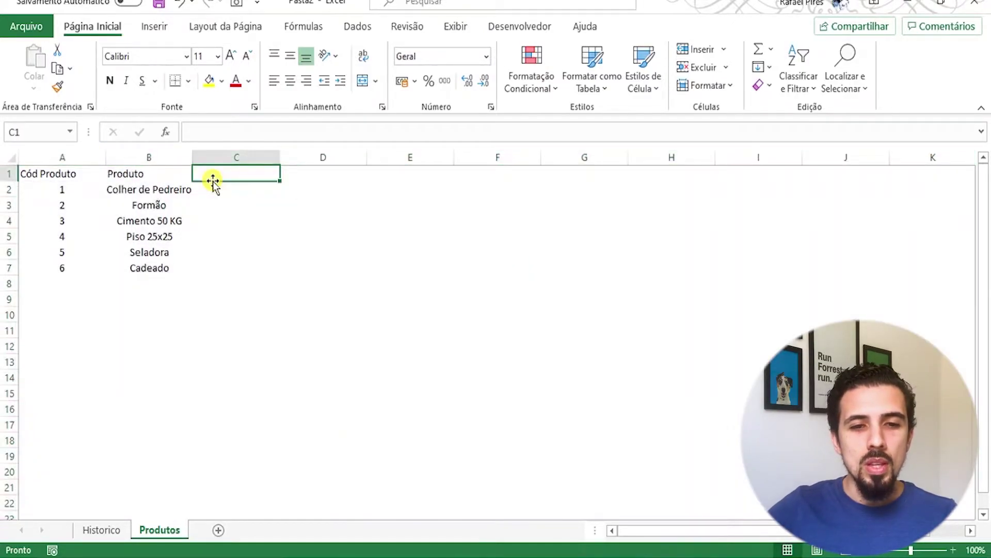
{"action": "type", "text": "Estoque Mínimo"}
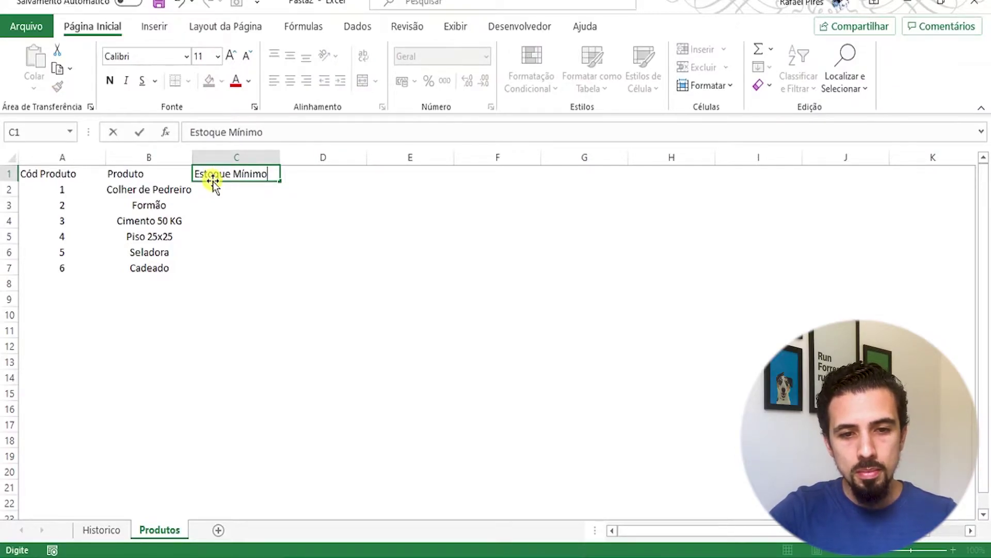
{"action": "key", "text": "Tab"}
{"action": "type", "text": "Estoqu"}
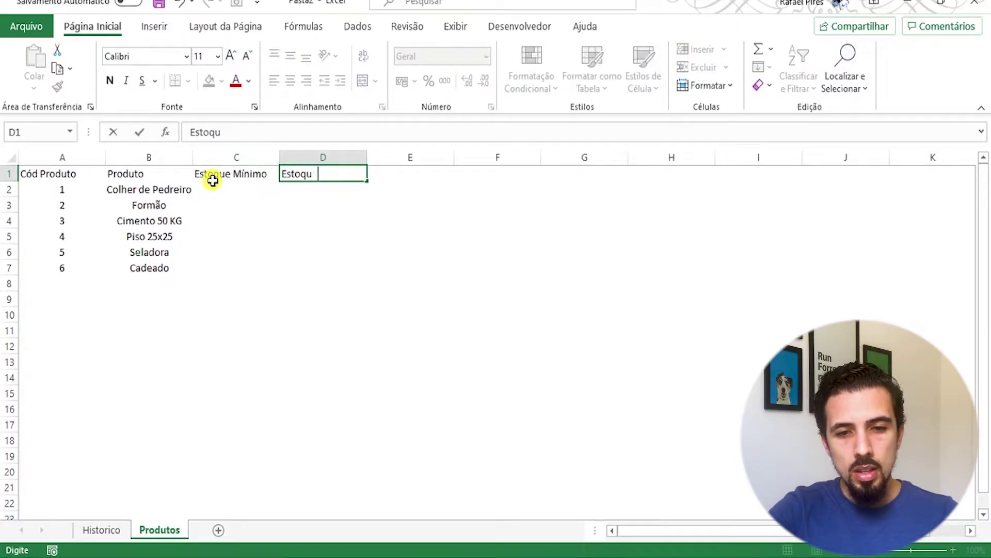
{"action": "type", "text": "e Máximo"}
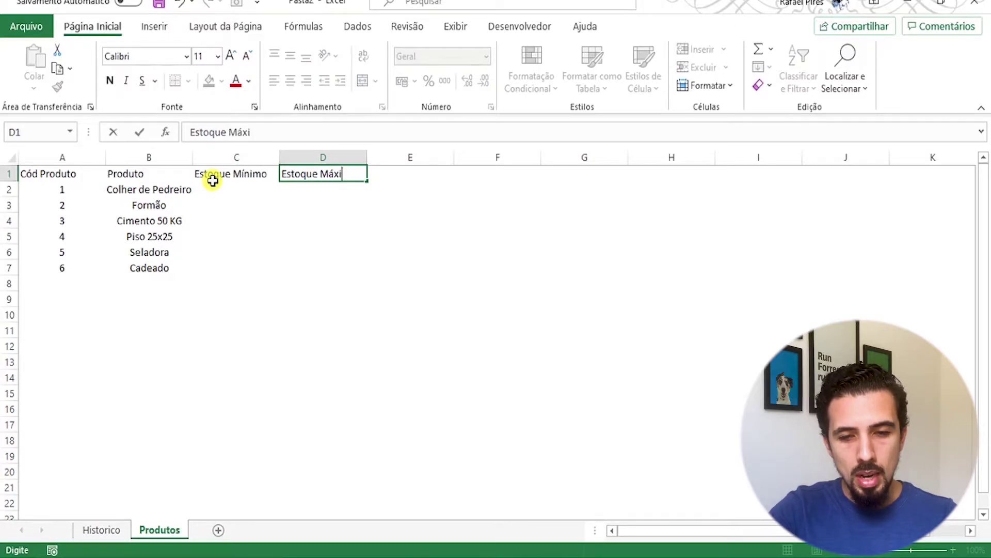
{"action": "key", "text": "BackSpace"}
{"action": "key", "text": "BackSpace"}
{"action": "key", "text": "BackSpace"}
{"action": "key", "text": "BackSpace"}
{"action": "key", "text": "BackSpace"}
{"action": "key", "text": "BackSpace"}
{"action": "key", "text": "BackSpace"}
{"action": "key", "text": "BackSpace"}
{"action": "key", "text": "BackSpace"}
{"action": "key", "text": "BackSpace"}
{"action": "key", "text": "BackSpace"}
{"action": "key", "text": "BackSpace"}
{"action": "key", "text": "BackSpace"}
- Enter the header Ponto de Pedido in D1 and the header Estoque Mínimo in E1
{"action": "type", "text": "P"}
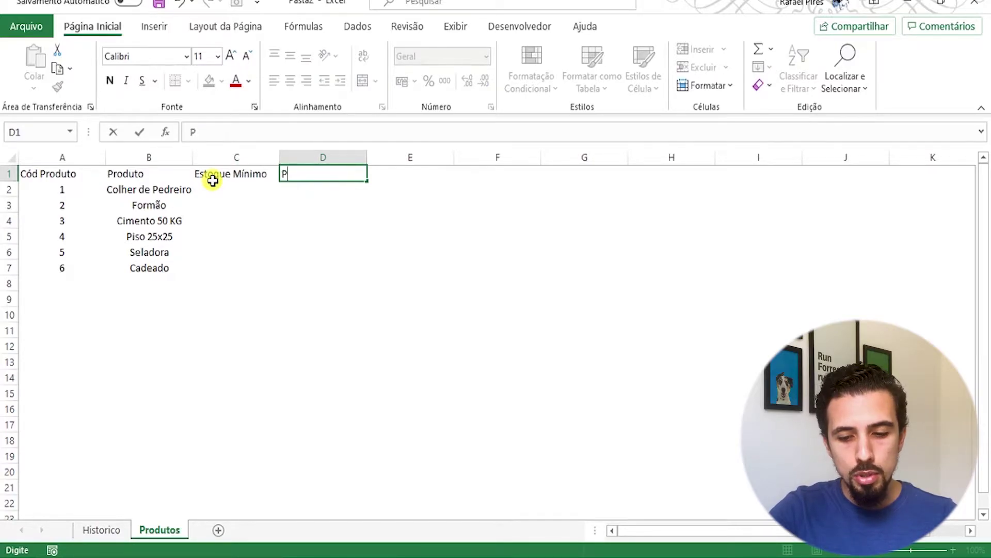
{"action": "type", "text": "onto de Pedido"}
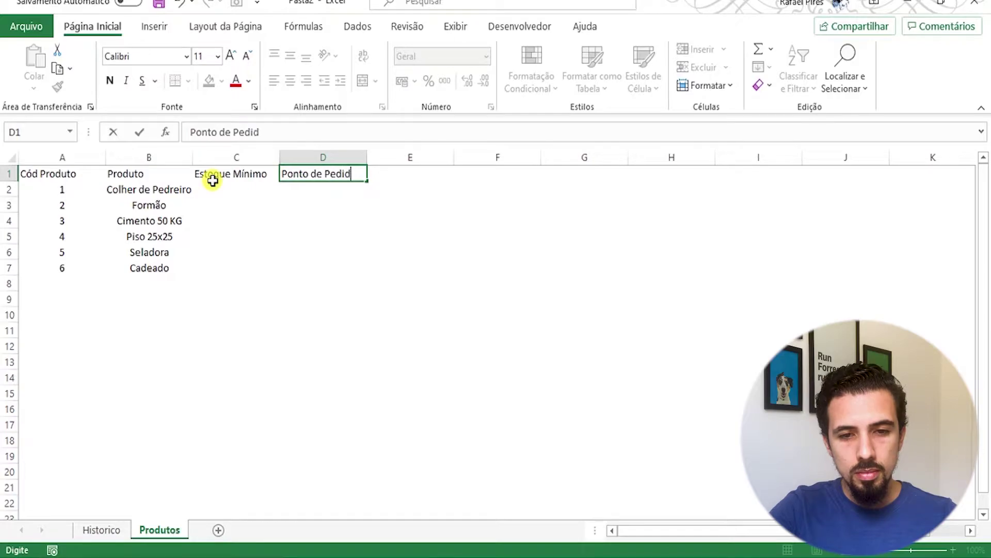
{"action": "key", "text": "Tab"}
{"action": "type", "text": "Estoque "}
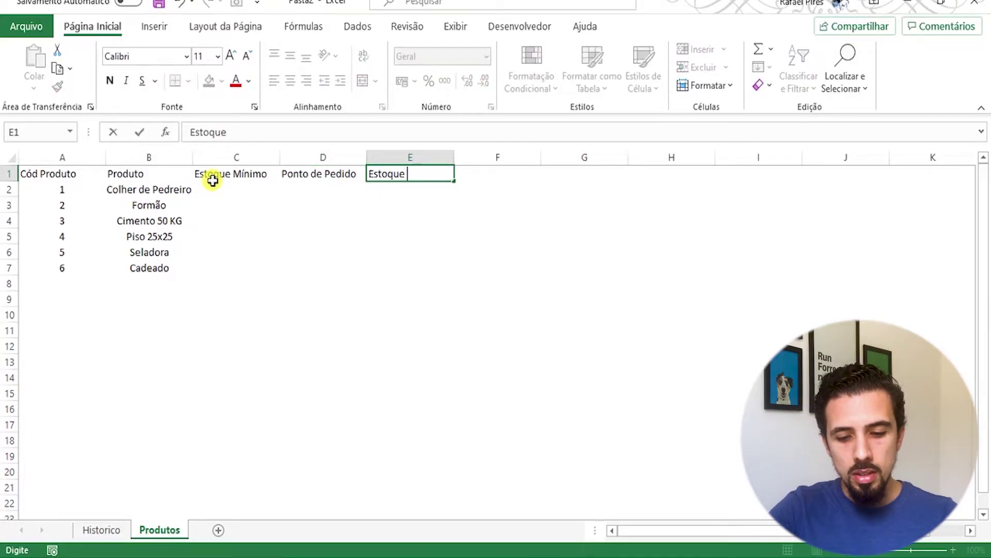
{"action": "type", "text": "Mínimo"}
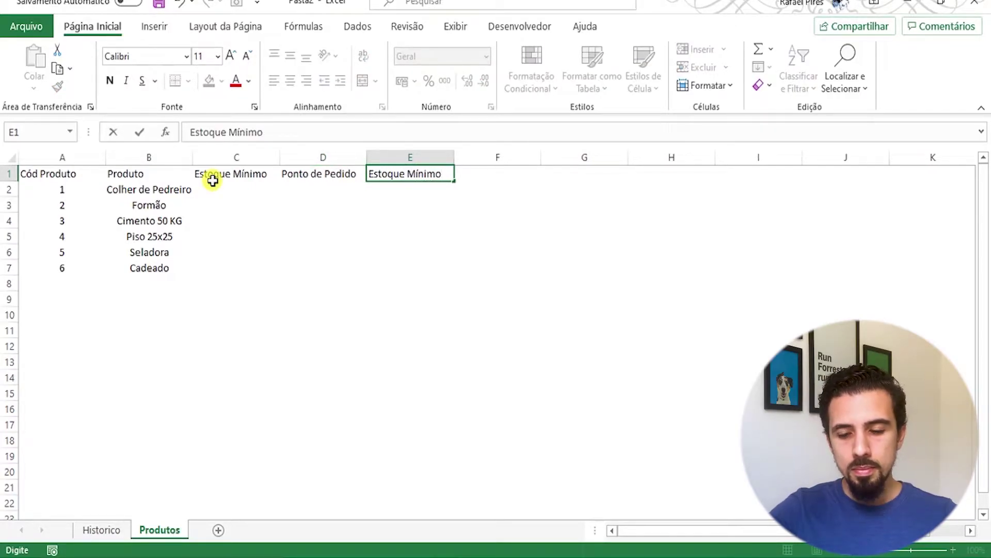
{"action": "left_click", "coordinate": [214, 187]}
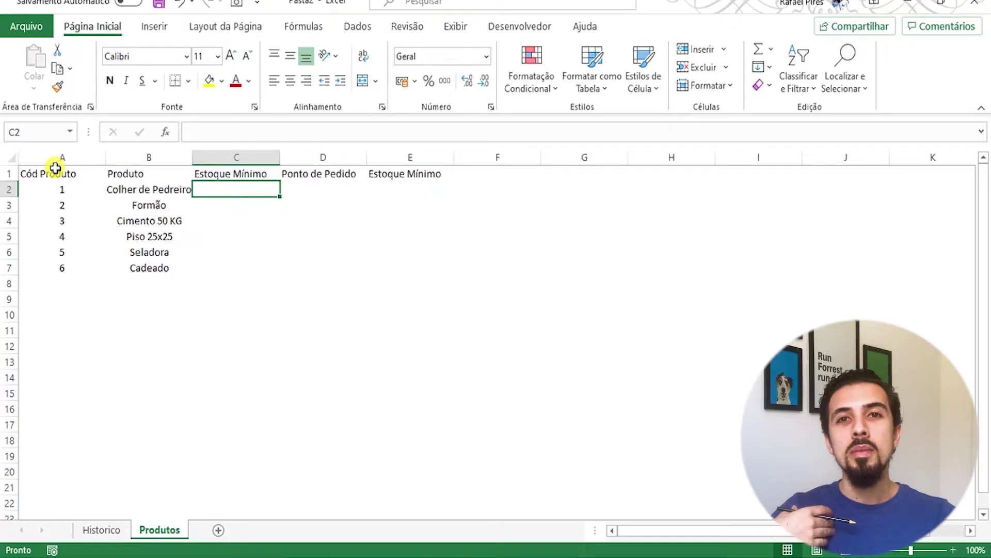
- Widen all columns of the Produtos sheet further and centre every cell both horizontally and vertically
{"action": "left_click", "coordinate": [12, 158]}
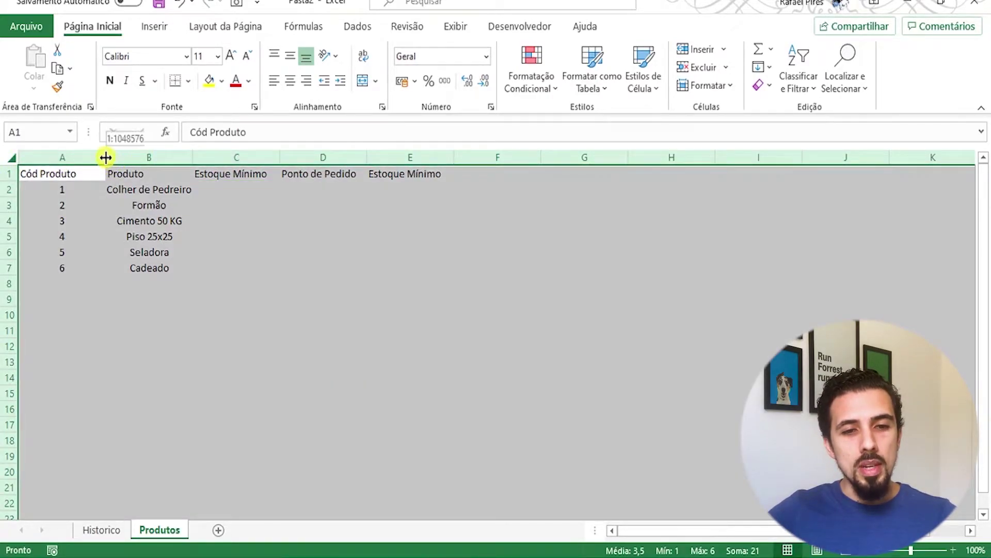
{"action": "left_click_drag", "start_coordinate": [104, 158], "coordinate": [123, 158]}
{"action": "left_click", "coordinate": [291, 56]}
{"action": "left_click", "coordinate": [290, 81]}
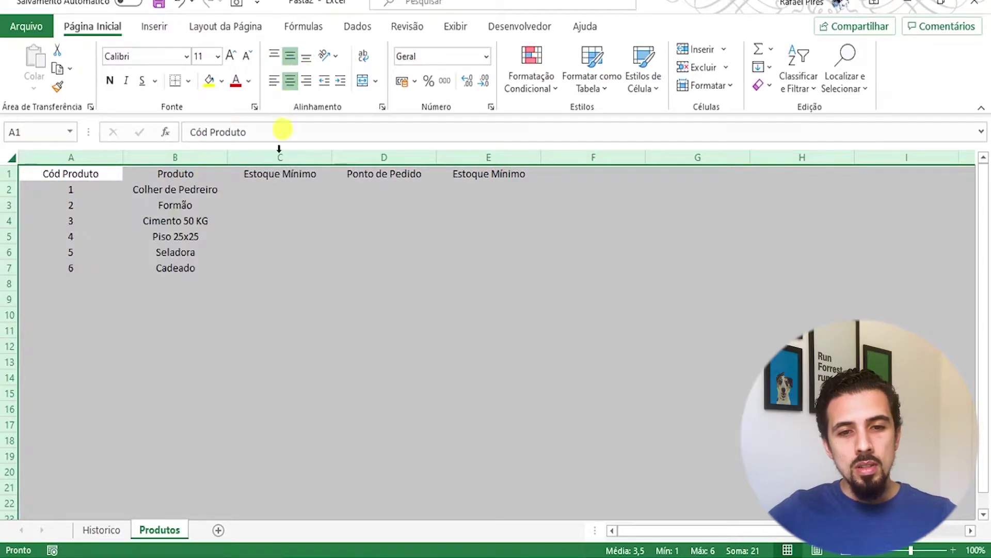
{"action": "left_click", "coordinate": [130, 189]}
- Format the range A1:E7 as a table with headers, using a light table style with a blue header row
{"action": "left_click", "coordinate": [80, 172]}
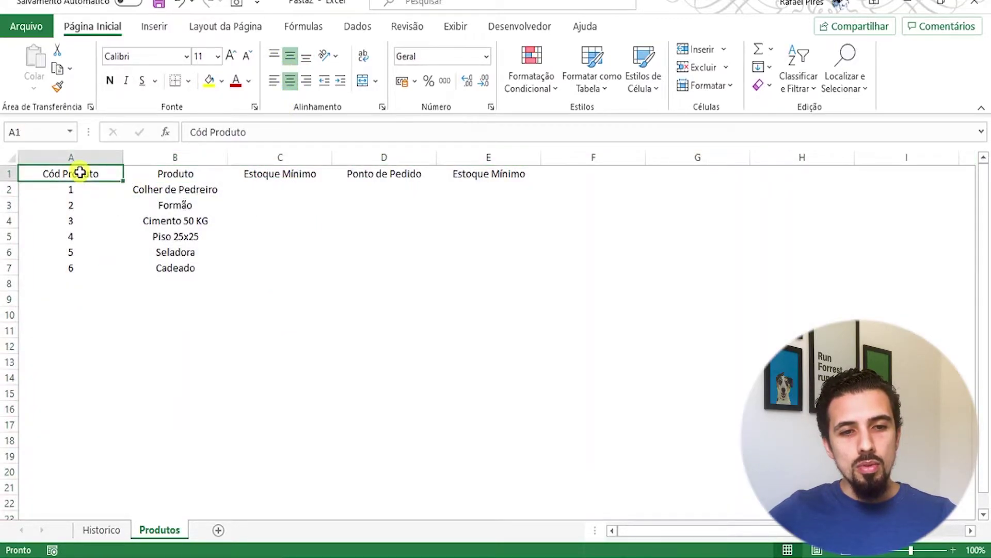
{"action": "left_click_drag", "start_coordinate": [80, 172], "coordinate": [475, 271]}
{"action": "left_click", "coordinate": [593, 83]}
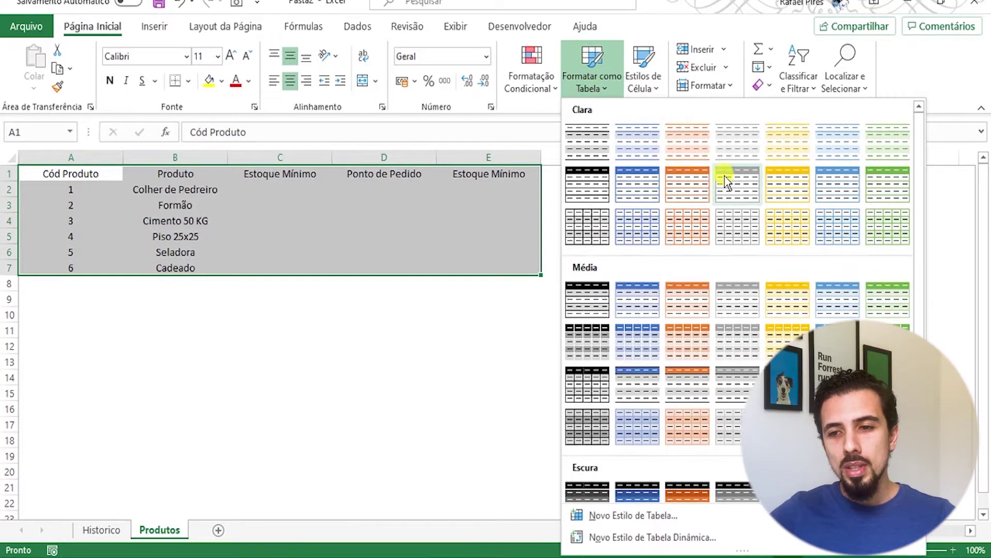
{"action": "left_click", "coordinate": [829, 178]}
{"action": "left_click", "coordinate": [485, 268]}
{"action": "left_click", "coordinate": [245, 232]}
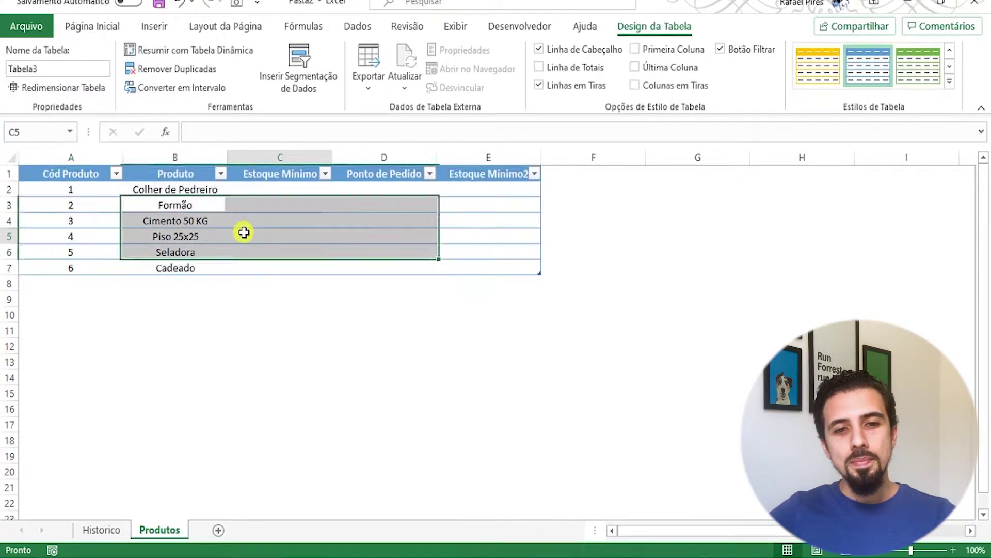
- Name the new product table Produtos
{"action": "left_click_drag", "start_coordinate": [56, 66], "coordinate": [3, 70]}
{"action": "type", "text": "Produtos"}
{"action": "key", "text": "Return"}
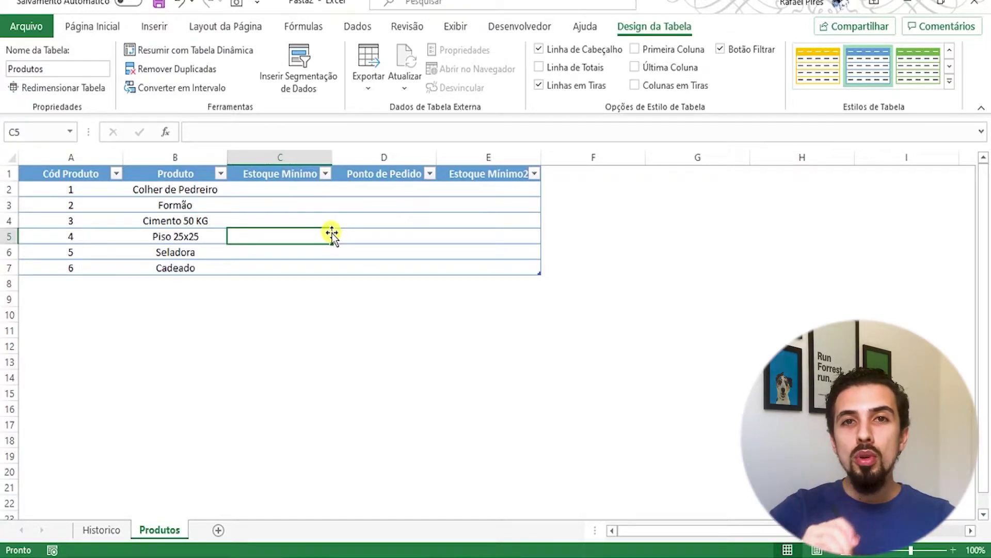
- Enter product code 7 in A8, directly below the last row of the table
{"action": "left_click", "coordinate": [116, 281]}
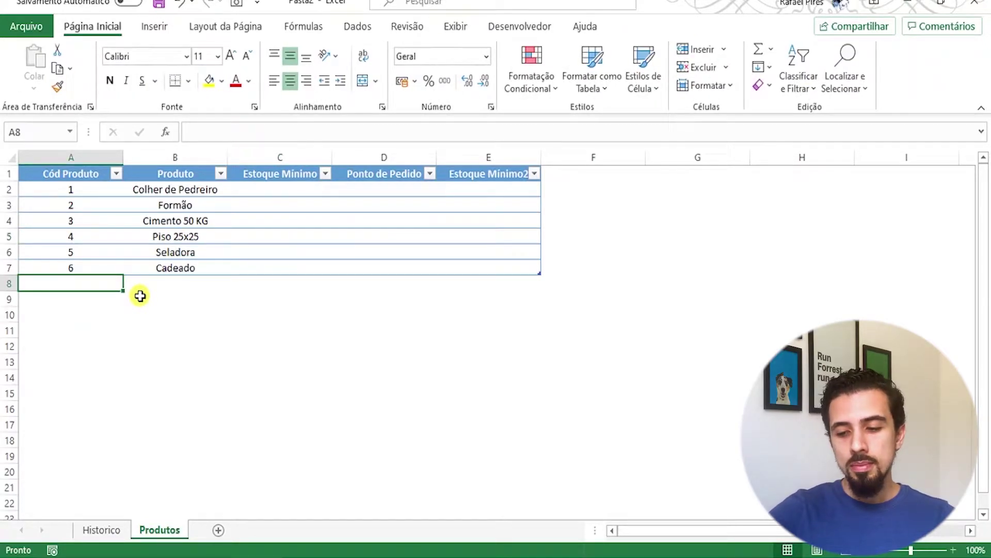
{"action": "type", "text": "7"}
{"action": "key", "text": "Return"}
{"action": "left_click", "coordinate": [151, 281]}
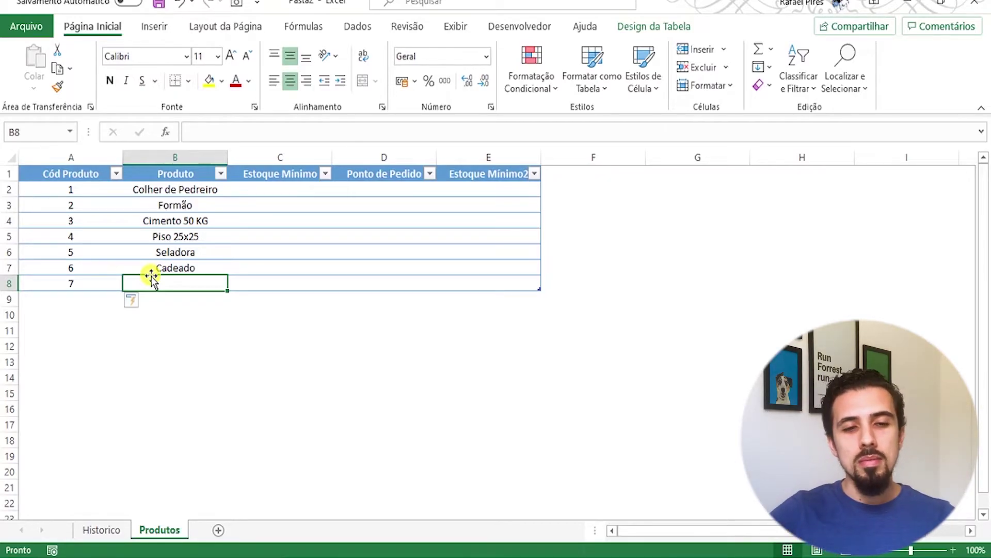
- Clear the product code from A8 and shrink the table so it ends at row 7
{"action": "left_click", "coordinate": [73, 288]}
{"action": "key", "text": "Delete"}
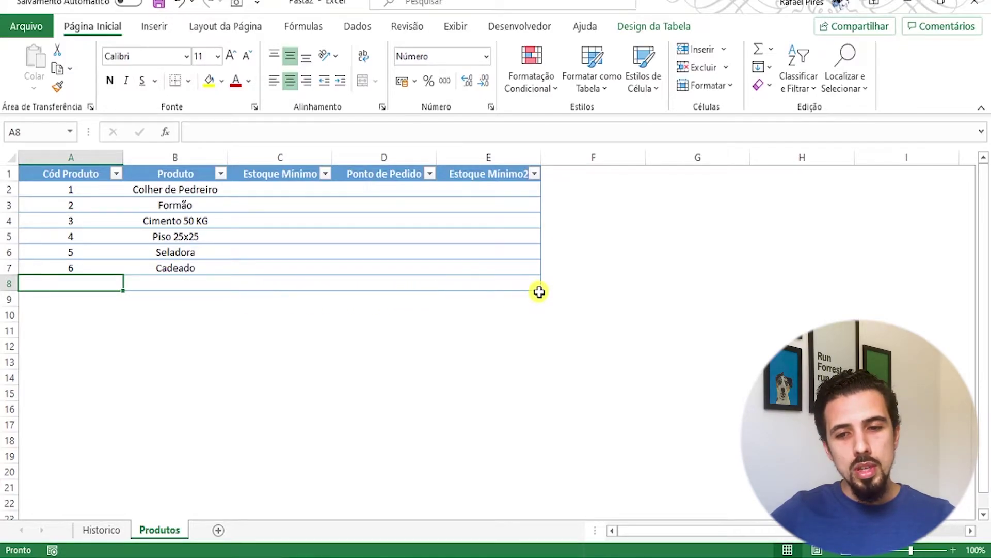
{"action": "left_click_drag", "start_coordinate": [539, 291], "coordinate": [538, 274]}
{"action": "left_click", "coordinate": [306, 224]}
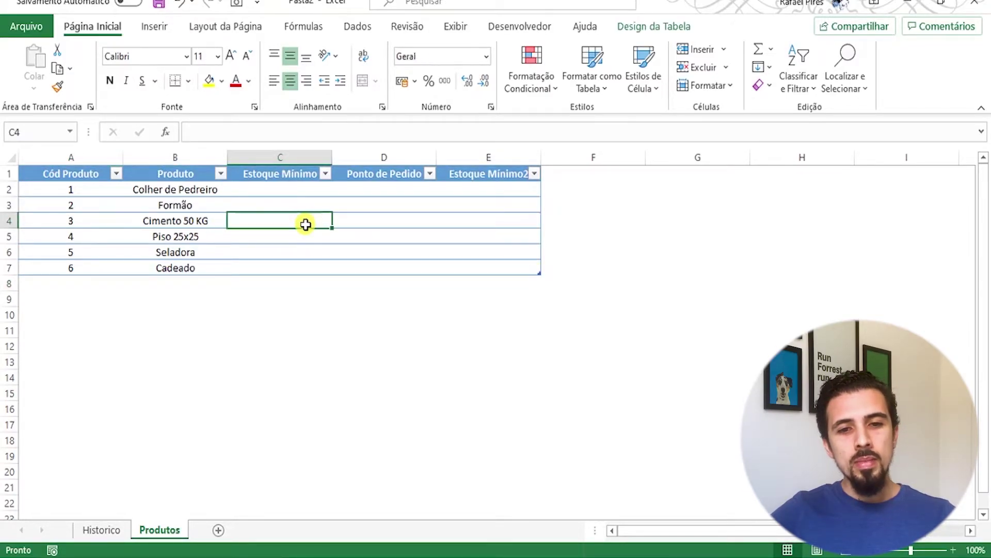
{"action": "left_click", "coordinate": [298, 202]}
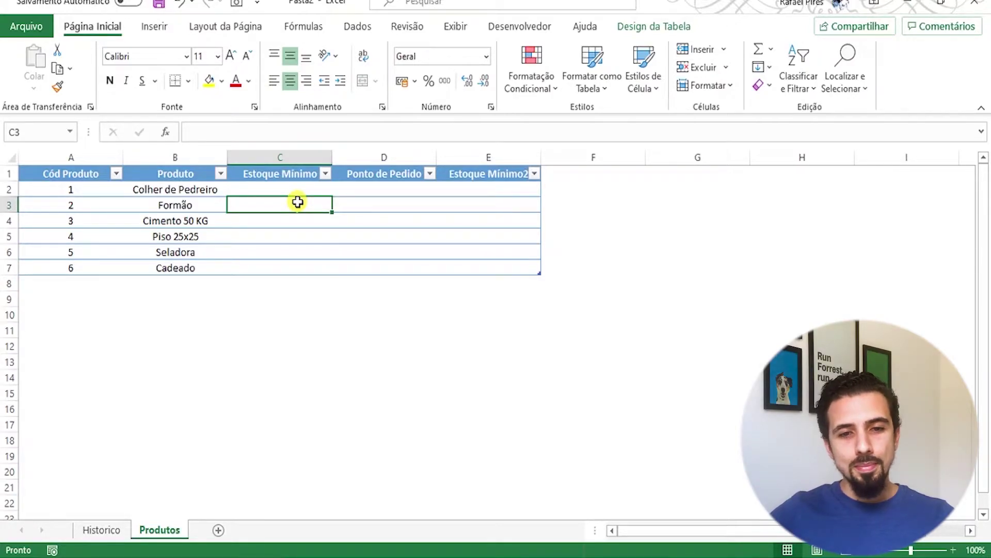
- Change the table header in E1 to Estoque Máximo
{"action": "left_click", "coordinate": [517, 174]}
{"action": "left_click_drag", "start_coordinate": [268, 133], "coordinate": [233, 133]}
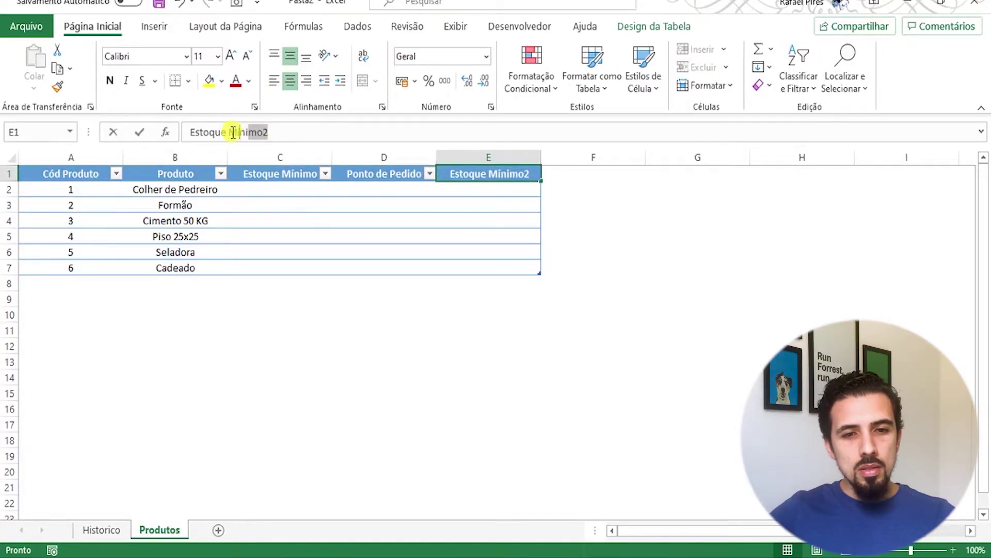
{"action": "type", "text": "Máximo"}
{"action": "key", "text": "Return"}
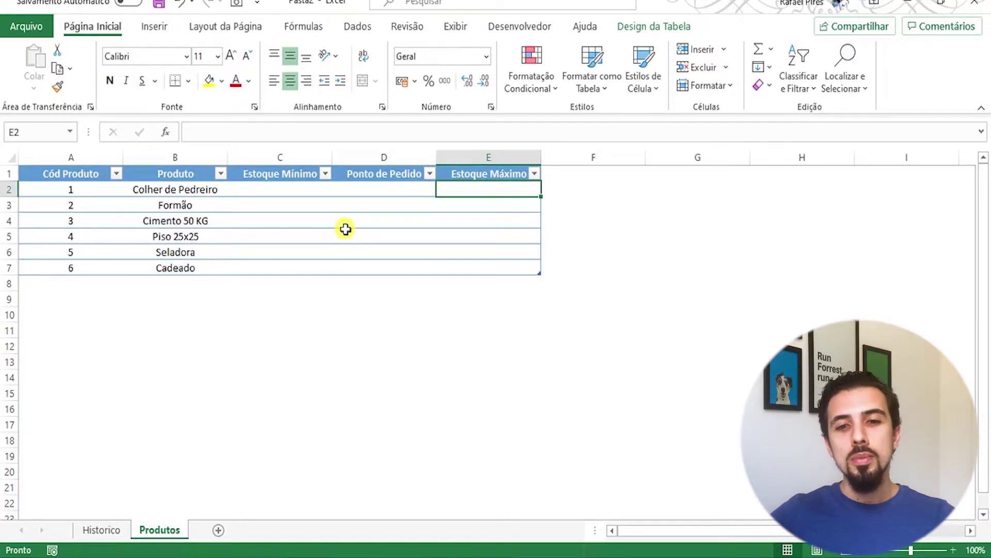
- Extend the product table with a Fornecedor column by entering its header in F1
{"action": "left_click", "coordinate": [589, 172]}
{"action": "type", "text": "Fornecedor"}
{"action": "key", "text": "Return"}
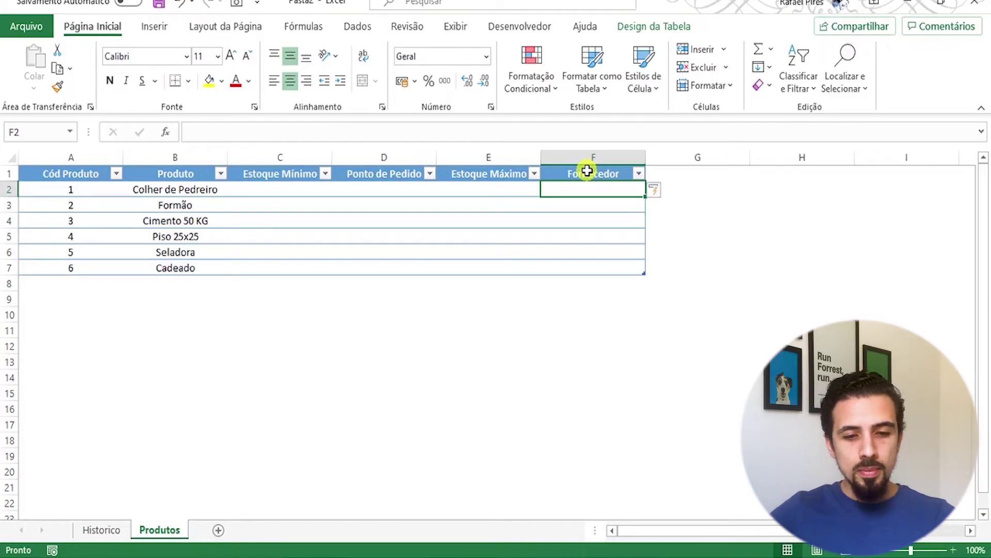
- Add a new worksheet after Produtos and name it Fornecedor
{"action": "left_click", "coordinate": [220, 531]}
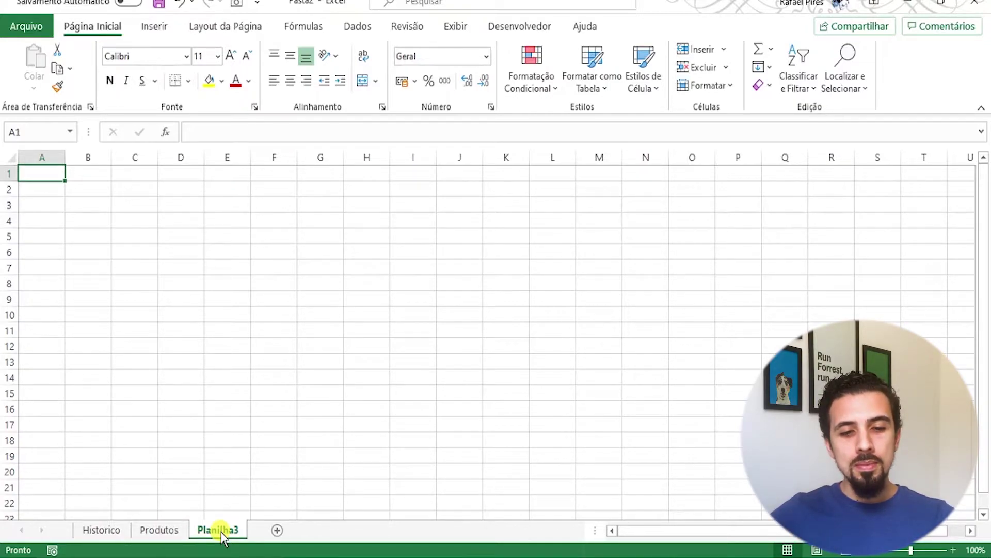
{"action": "right_click", "coordinate": [221, 532]}
{"action": "left_click", "coordinate": [291, 362]}
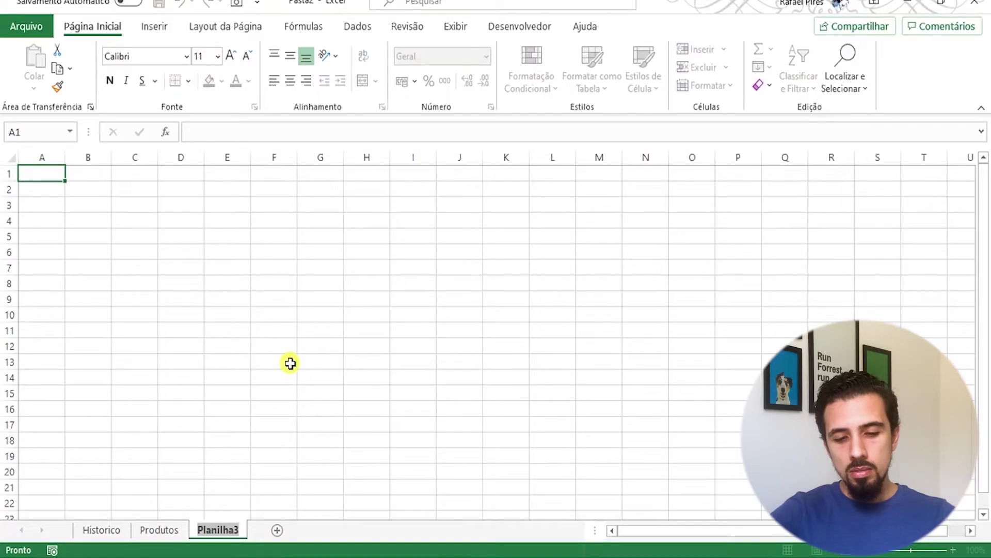
{"action": "type", "text": "Fornecedor"}
{"action": "key", "text": "Return"}
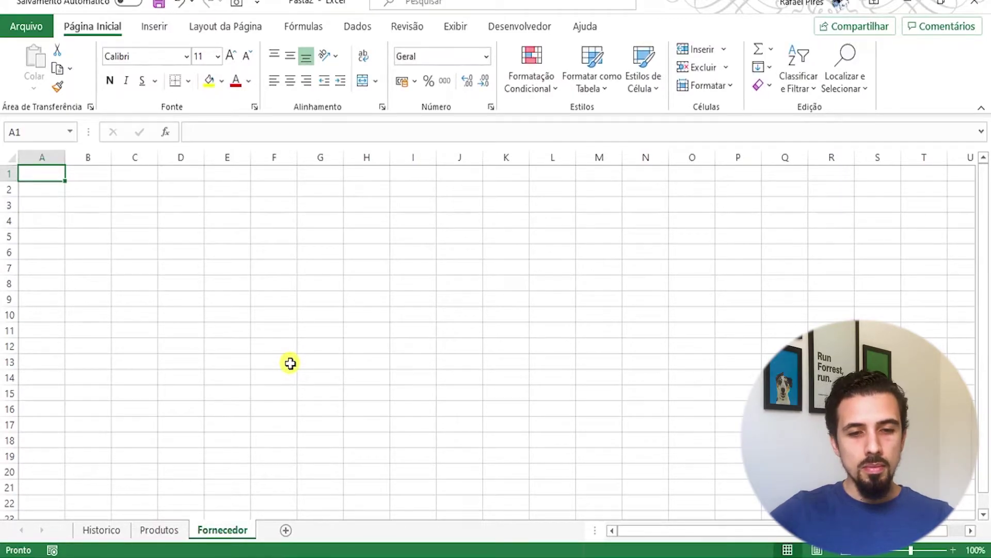
- Hide the gridlines on the Fornecedor sheet
{"action": "left_click", "coordinate": [457, 21]}
{"action": "left_click", "coordinate": [435, 82]}
{"action": "left_click", "coordinate": [92, 27]}
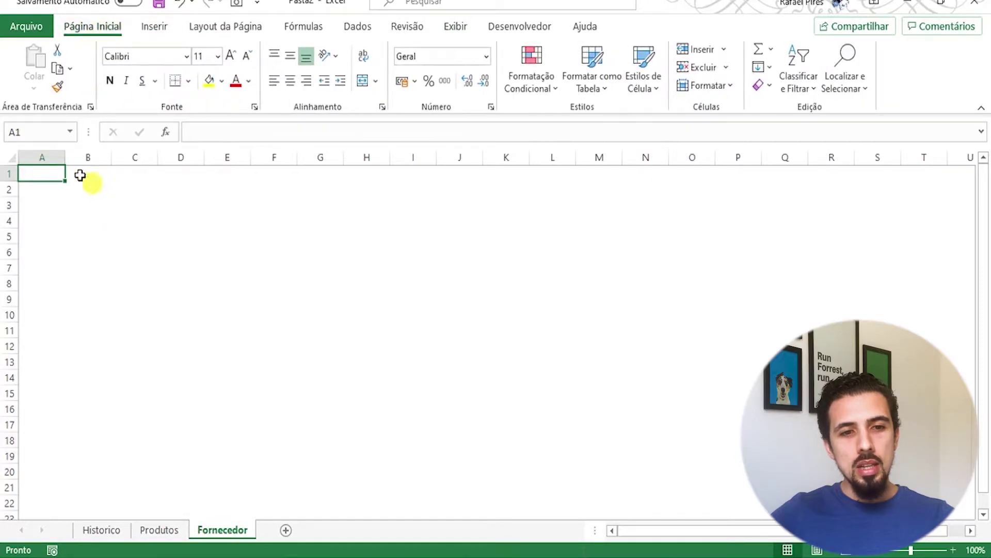
- Enter the headers Fornecedor, Local and Lead Time in A1:C1 of the Fornecedor sheet
{"action": "type", "text": "Fornecedor"}
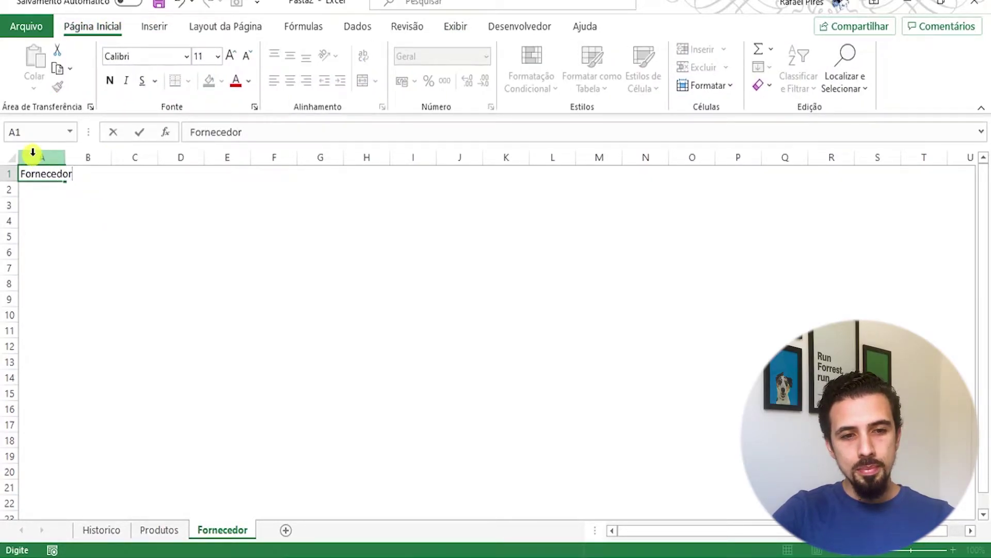
{"action": "key", "text": "Tab"}
{"action": "type", "text": "Local"}
{"action": "key", "text": "Tab"}
{"action": "type", "text": "Lead Time"}
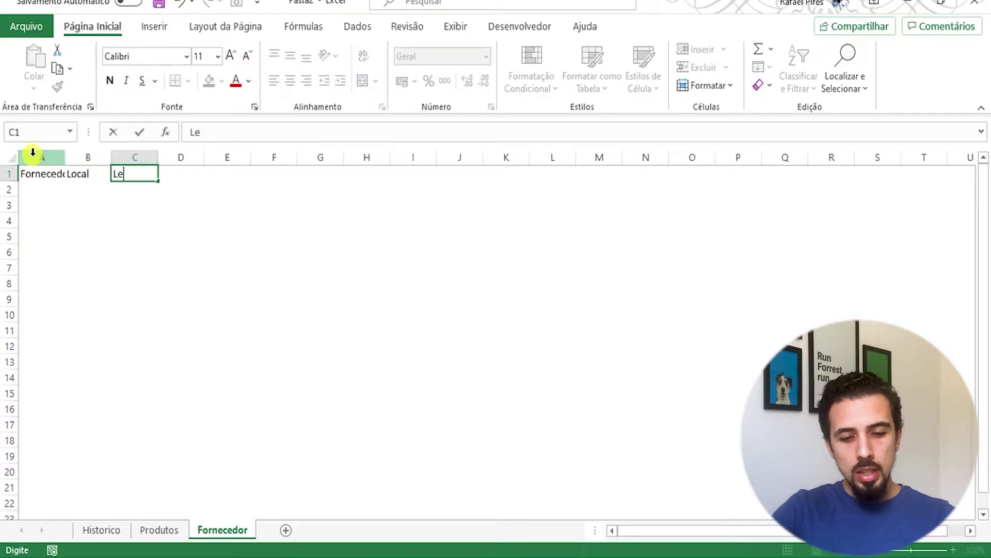
{"action": "key", "text": "Tab"}
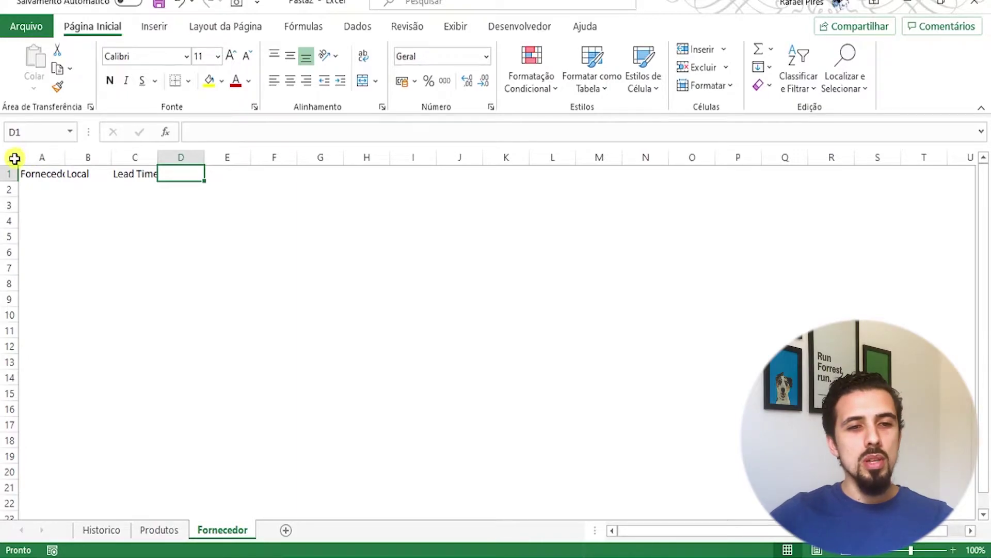
- Widen the Fornecedor sheet's columns evenly to fit the headers and centre all cells vertically and horizontally
{"action": "left_click", "coordinate": [13, 157]}
{"action": "left_click_drag", "start_coordinate": [65, 157], "coordinate": [175, 173]}
{"action": "left_click", "coordinate": [290, 55]}
{"action": "left_click", "coordinate": [290, 81]}
- Format A1:C1 as a table with headers, using the light blue table style
{"action": "left_click", "coordinate": [584, 78]}
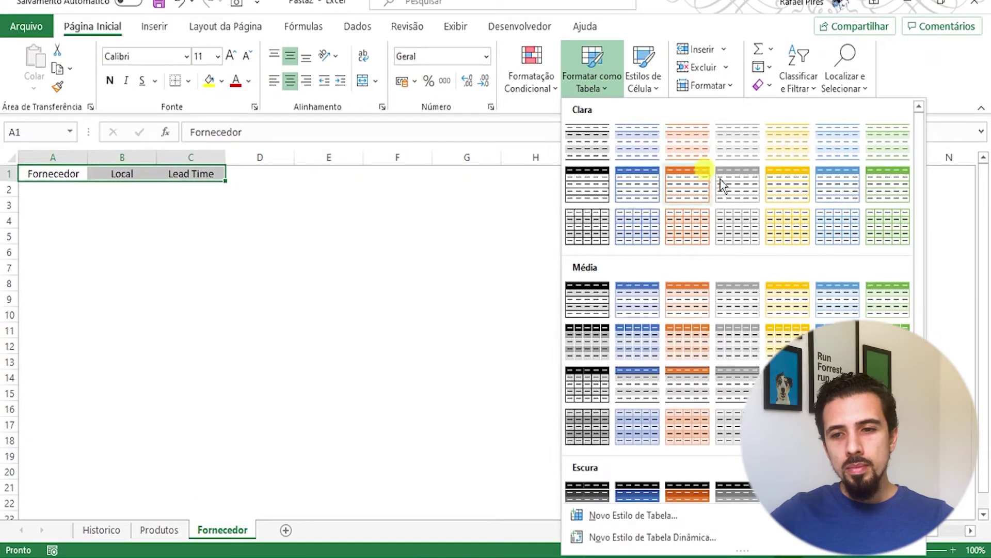
{"action": "left_click", "coordinate": [823, 197]}
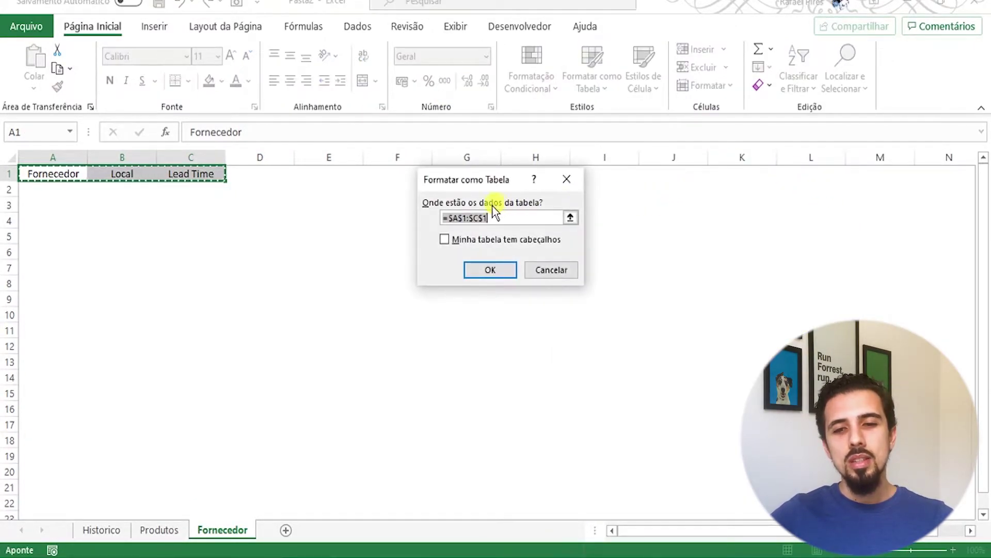
{"action": "left_click", "coordinate": [453, 242]}
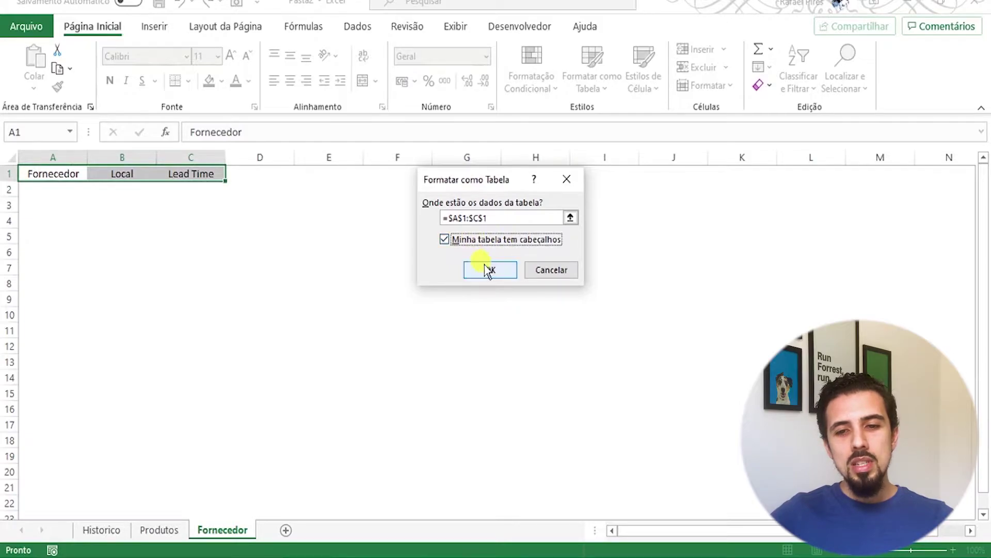
{"action": "left_click", "coordinate": [482, 266]}
- Enter the suppliers Dsitribuidora A, Distribuidora B and Distribuidora C in A2:A4
{"action": "left_click", "coordinate": [49, 189]}
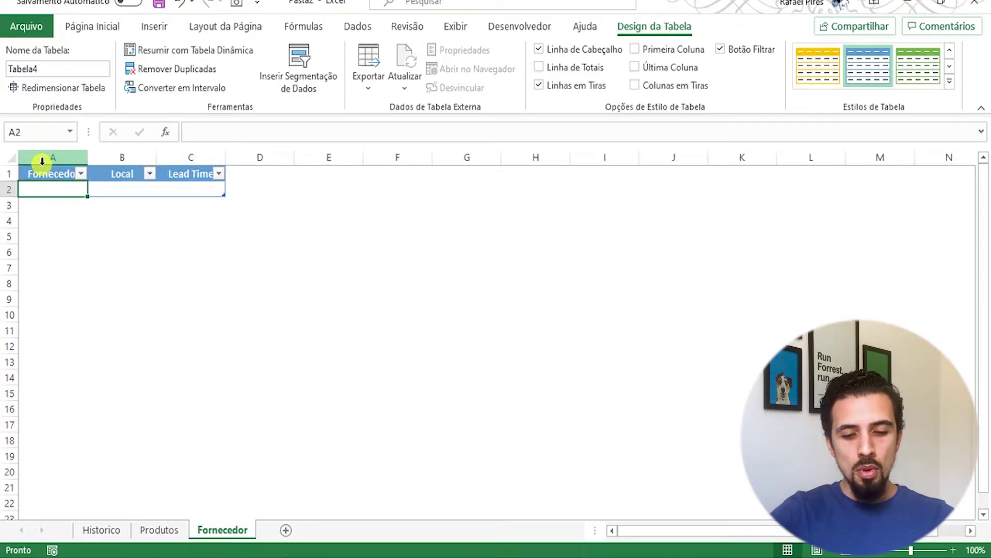
{"action": "type", "text": "D"}
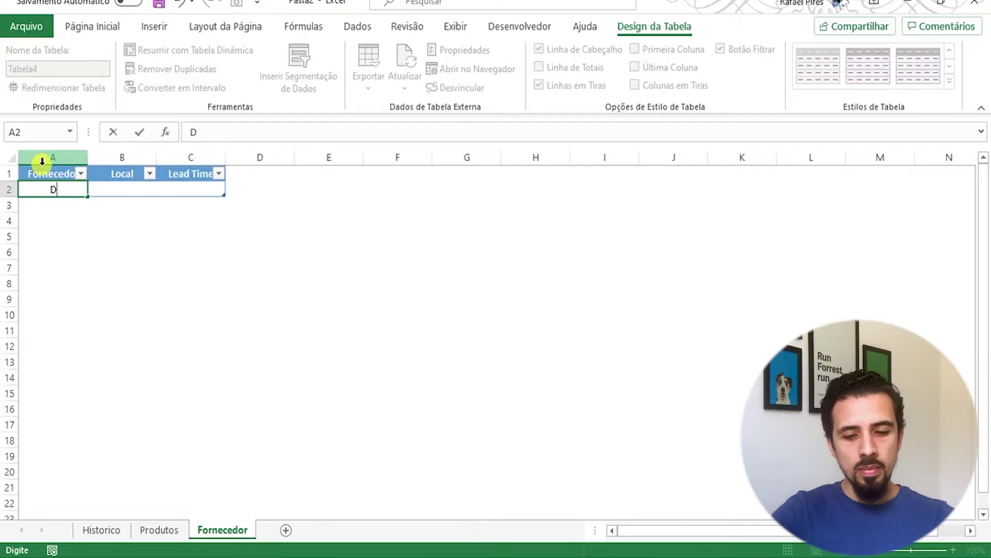
{"action": "type", "text": "sitribuidora A"}
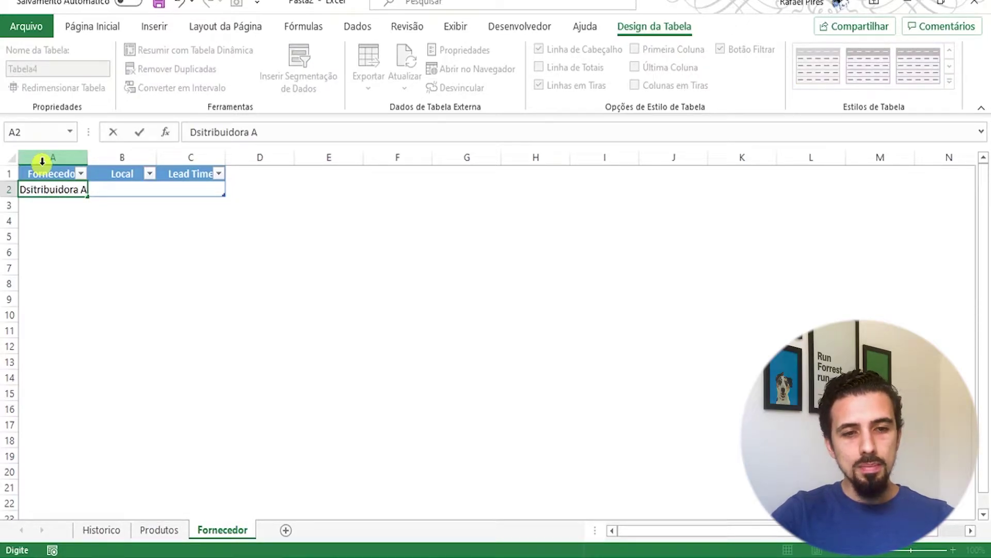
{"action": "key", "text": "Return"}
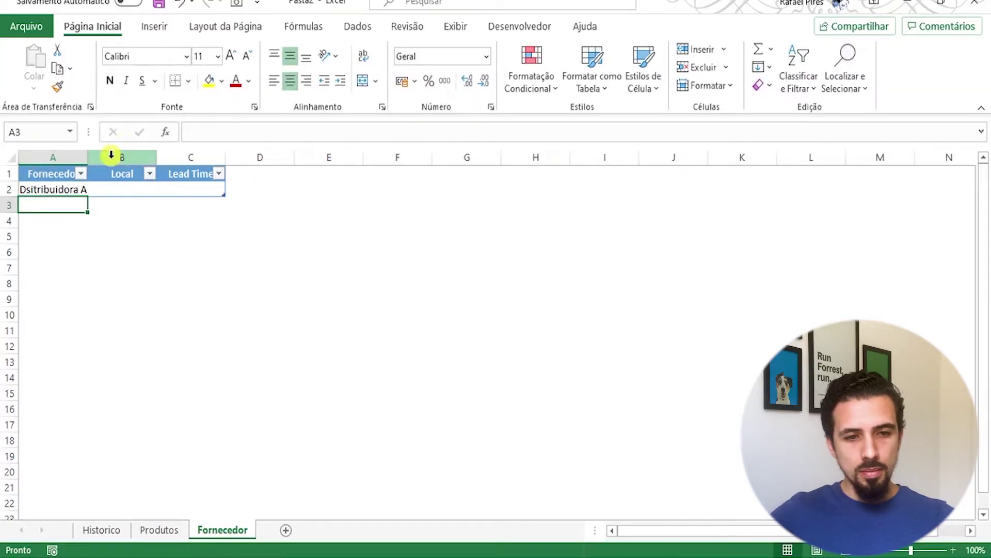
{"action": "type", "text": "Distribuidora B"}
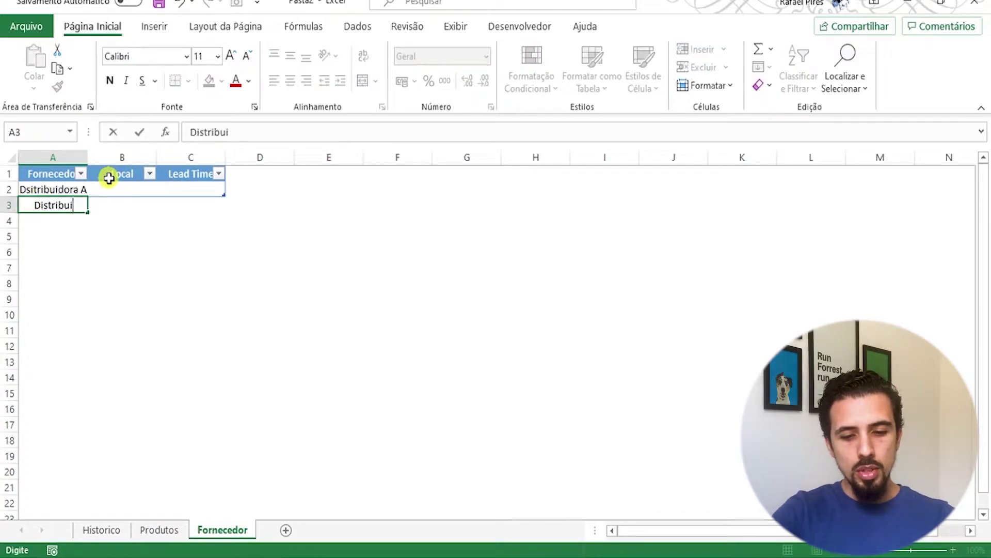
{"action": "key", "text": "Return"}
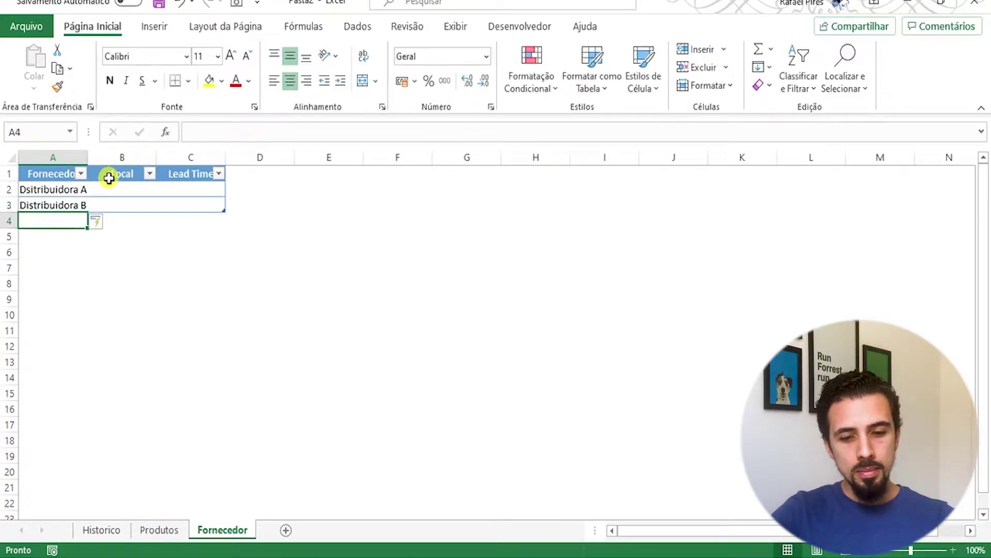
{"action": "type", "text": "Distribuidora C"}
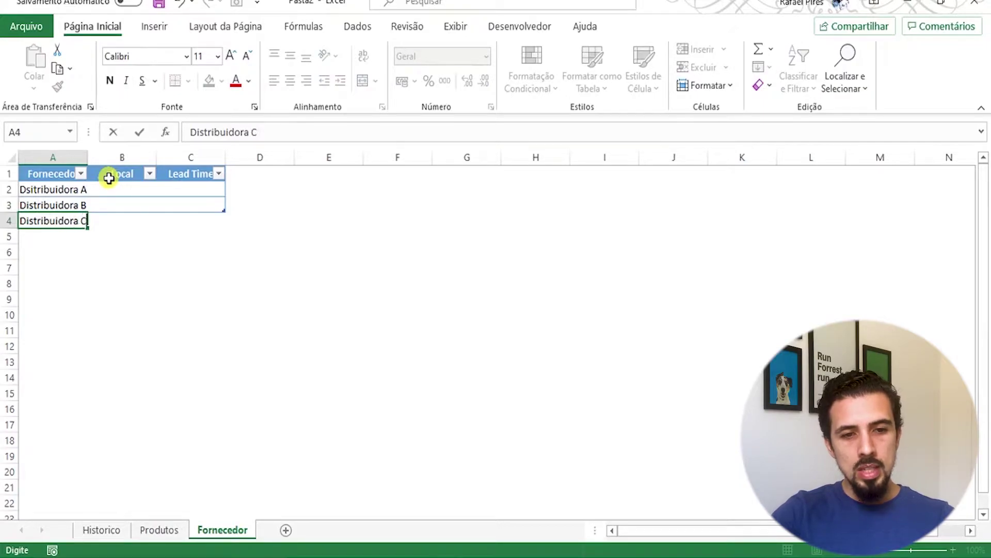
{"action": "key", "text": "Return"}
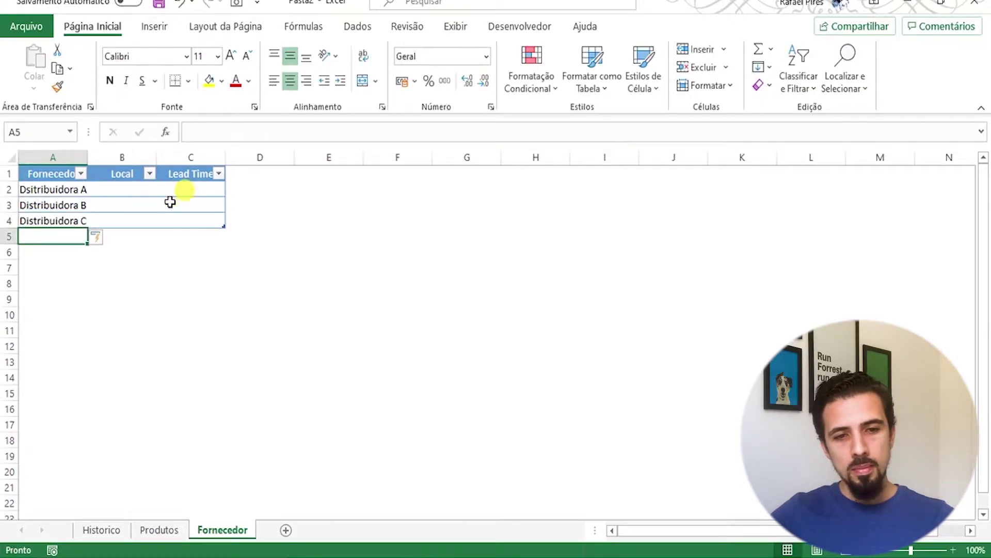
- Fill the Local column in B2:B4 with Cajamar, Guarulho and Resende
{"action": "scroll", "coordinate": [98, 297], "scroll_direction": "up", "scroll_amount": 6, "text": "ctrl"}
{"action": "scroll", "coordinate": [101, 304], "scroll_direction": "up", "scroll_amount": 1, "text": "ctrl"}
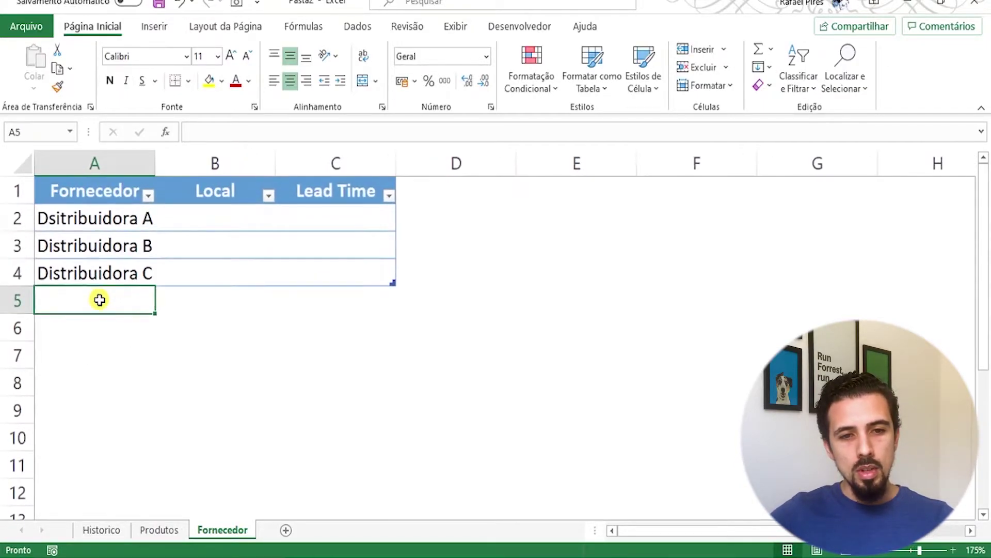
{"action": "left_click", "coordinate": [232, 212]}
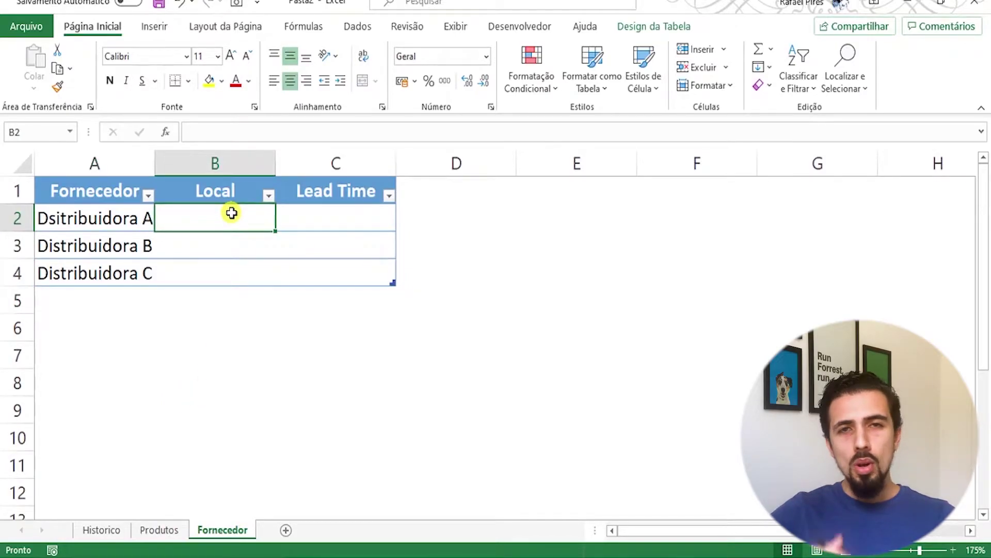
{"action": "type", "text": "Cajamar"}
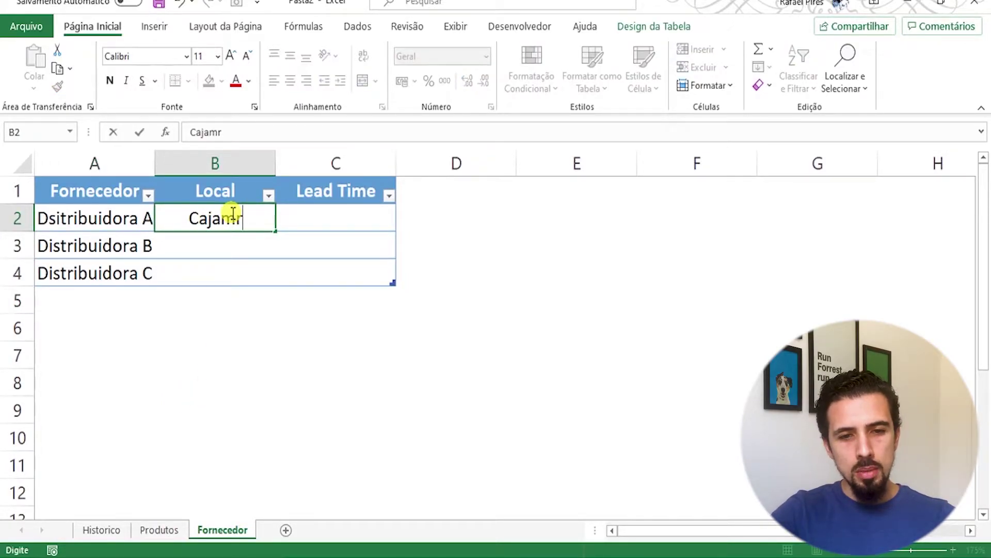
{"action": "key", "text": "Return"}
{"action": "type", "text": "Guarulho"}
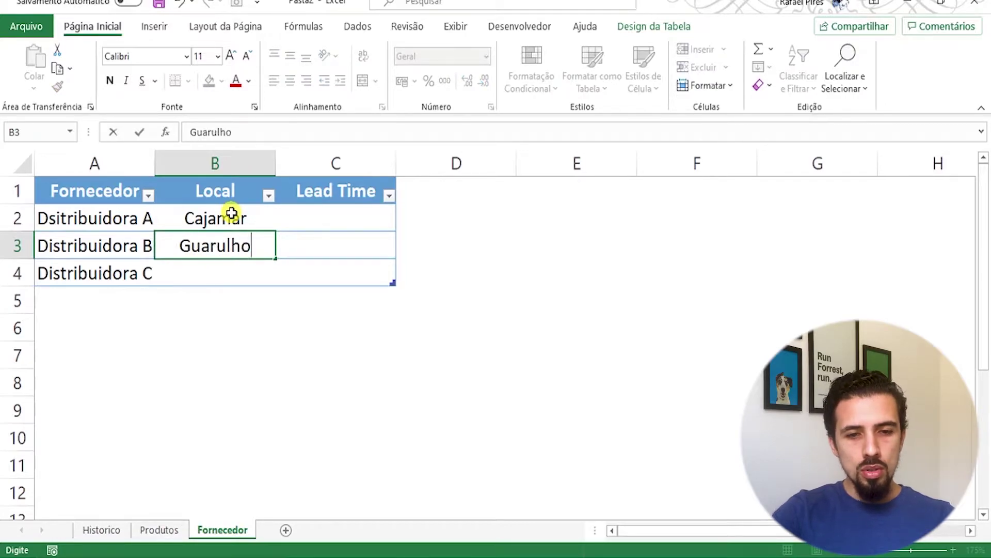
{"action": "key", "text": "Return"}
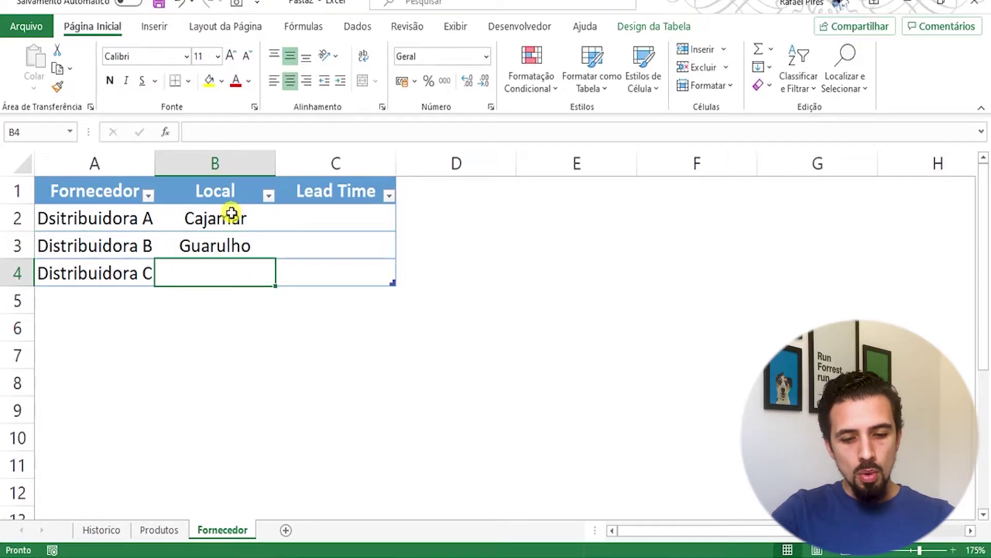
{"action": "type", "text": "Resende"}
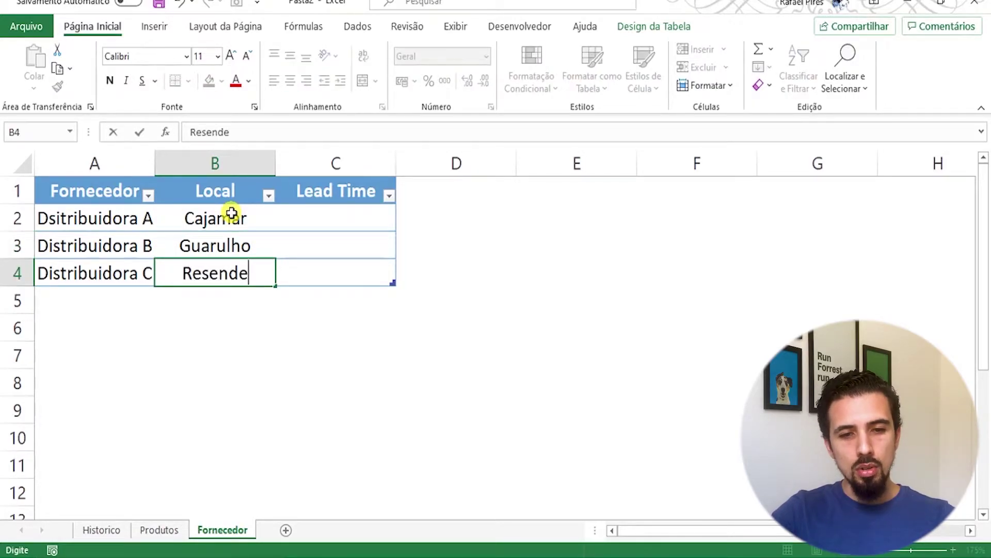
{"action": "key", "text": "Return"}
- Enter the lead times 1, 1 and 2 in C2:C4
{"action": "left_click", "coordinate": [342, 211]}
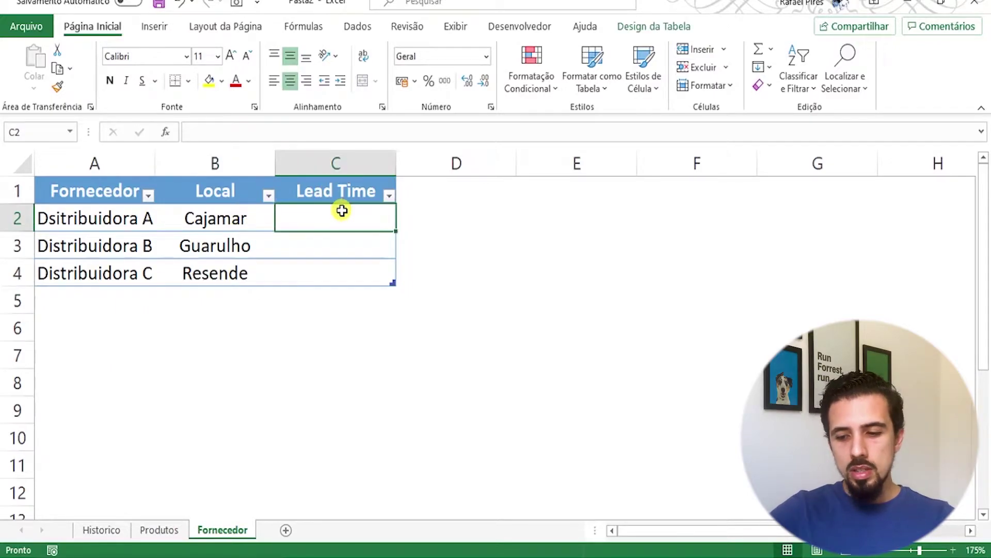
{"action": "type", "text": "1"}
{"action": "key", "text": "Return"}
{"action": "type", "text": "1"}
{"action": "key", "text": "Return"}
{"action": "type", "text": "2"}
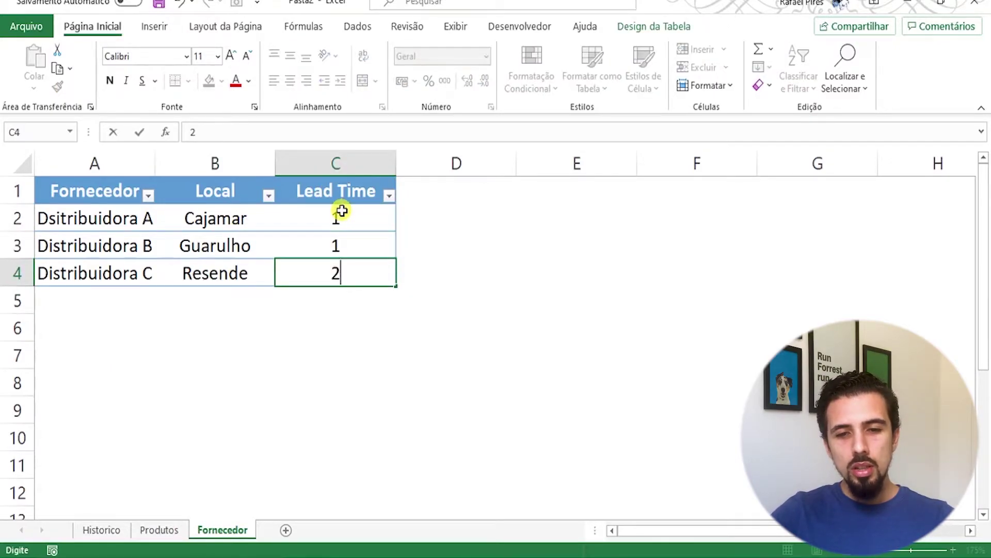
{"action": "key", "text": "Return"}
- Widen all columns of the Fornecedor sheet evenly so the supplier names fit comfortably
{"action": "left_click", "coordinate": [11, 162]}
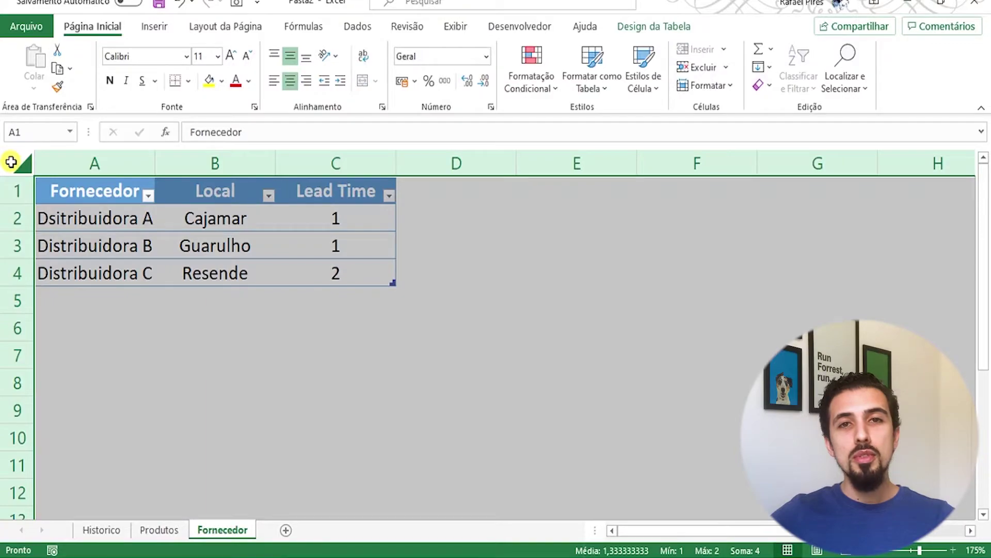
{"action": "double_click", "coordinate": [155, 163]}
{"action": "left_click", "coordinate": [202, 211]}
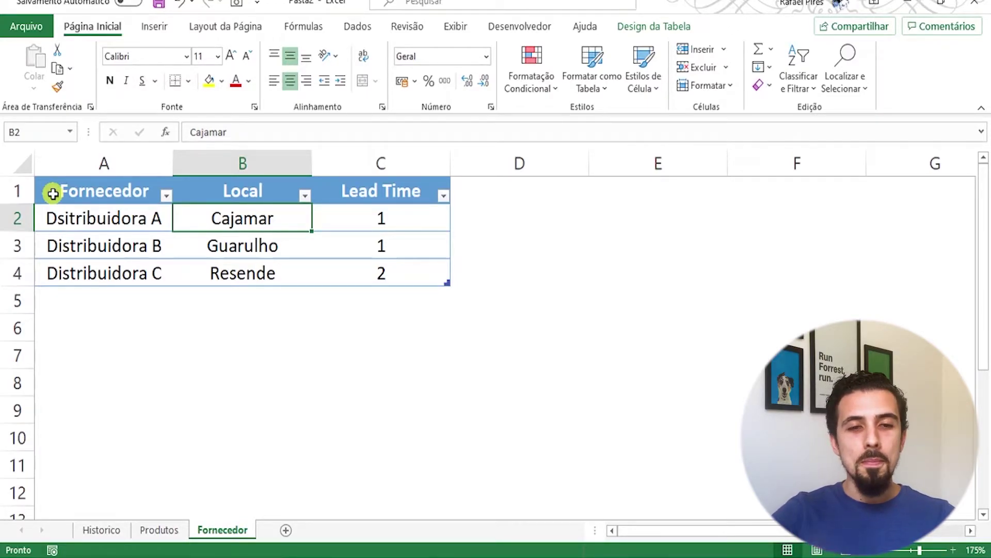
{"action": "left_click", "coordinate": [242, 382]}
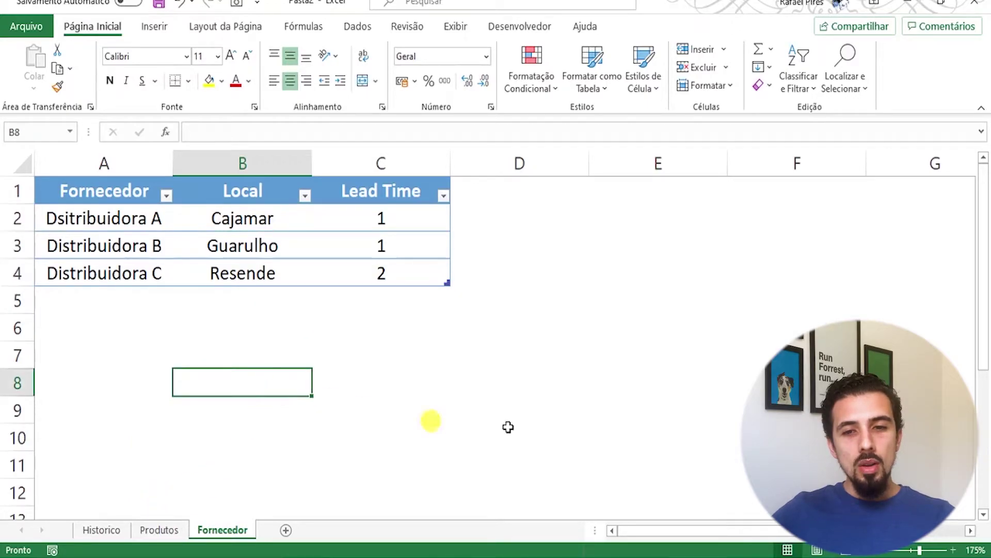
- Rename the supplier table with a name that starts with For
{"action": "left_click", "coordinate": [318, 264]}
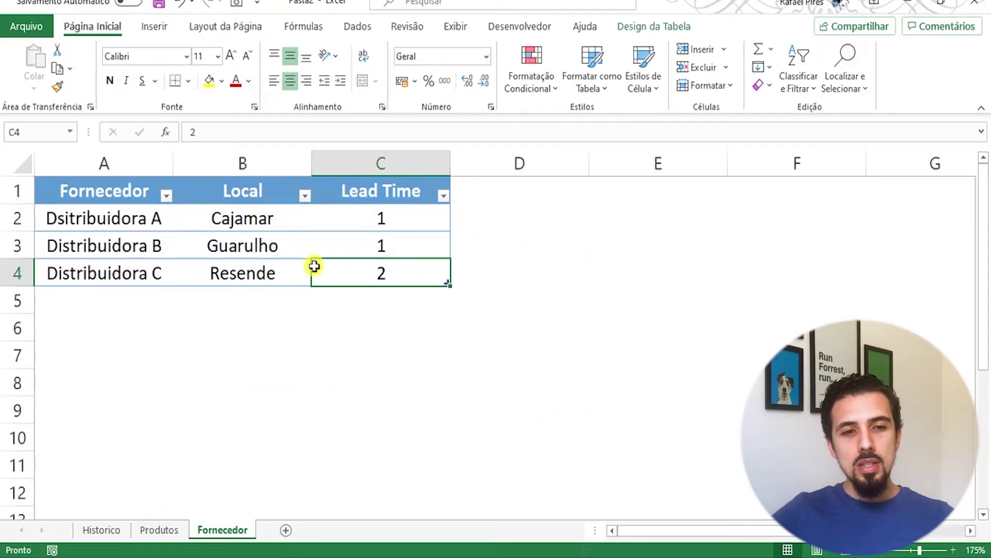
{"action": "left_click", "coordinate": [654, 26]}
{"action": "left_click", "coordinate": [34, 68]}
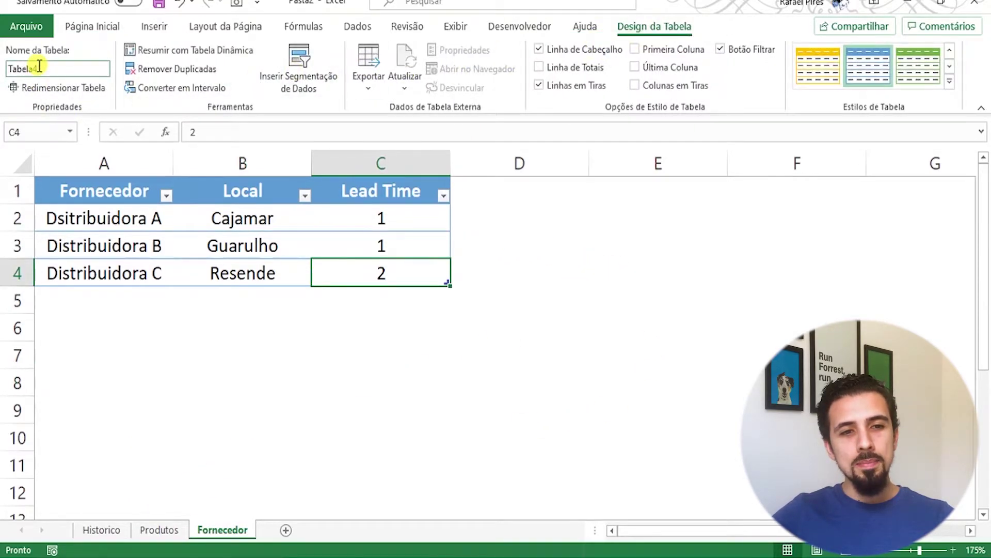
{"action": "type", "text": "For"}
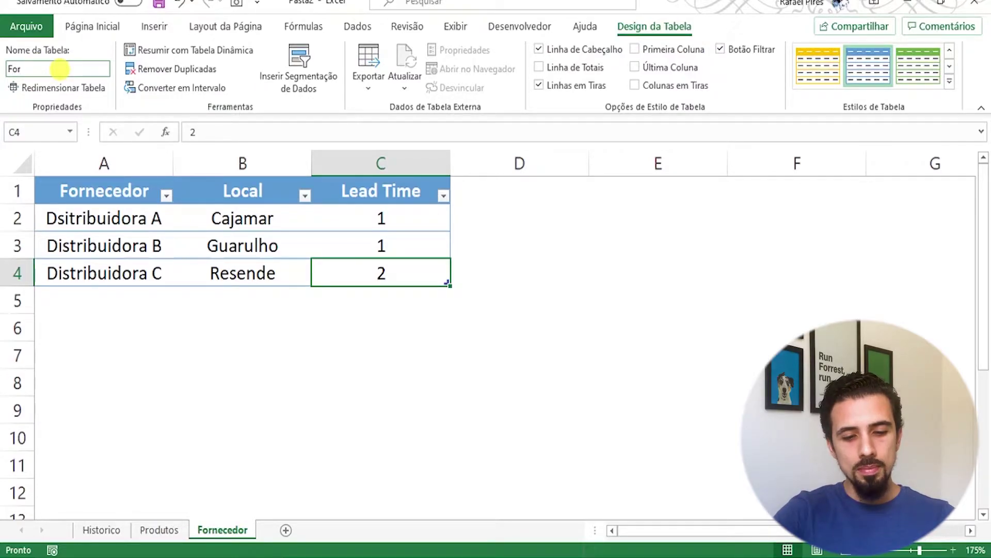
- Narrow column D to make a slim spacer beside the supplier table
{"action": "left_click", "coordinate": [621, 195]}
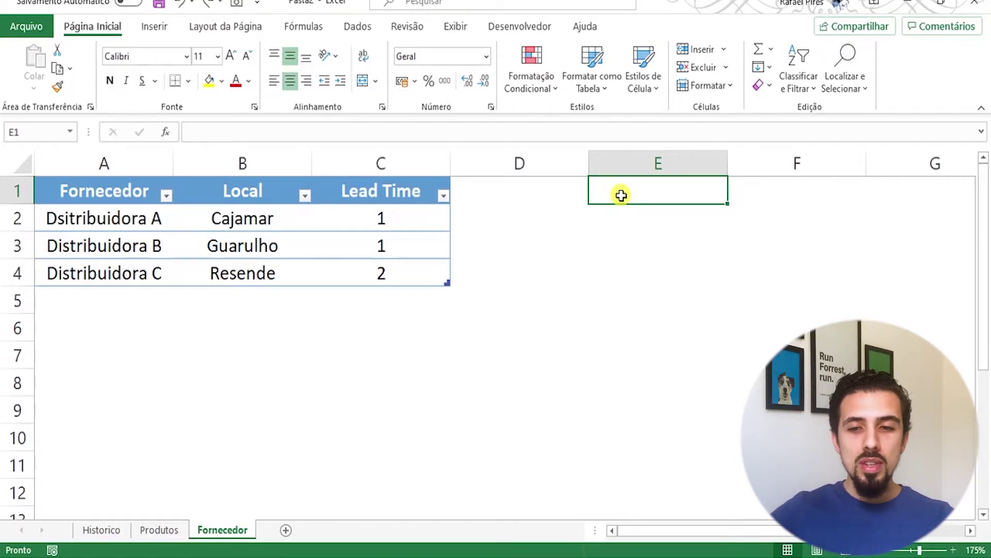
{"action": "left_click_drag", "start_coordinate": [582, 162], "coordinate": [506, 173]}
{"action": "left_click", "coordinate": [500, 164]}
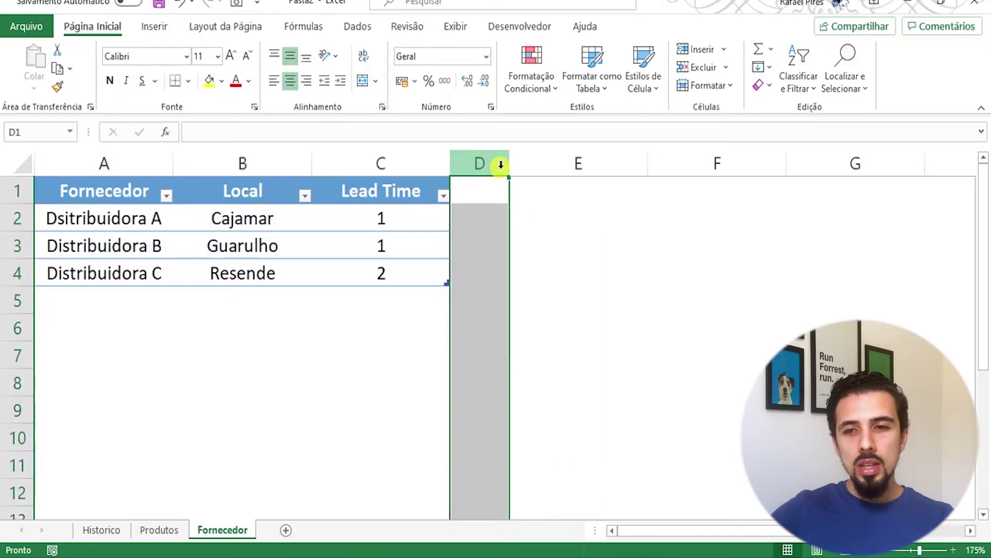
{"action": "left_click", "coordinate": [701, 84]}
{"action": "left_click", "coordinate": [742, 175]}
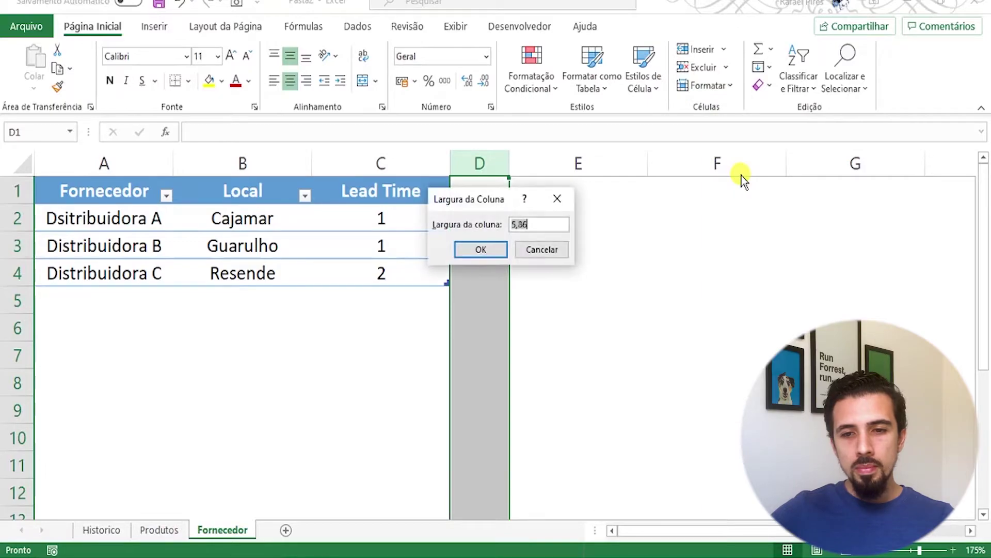
{"action": "key", "text": "Return"}
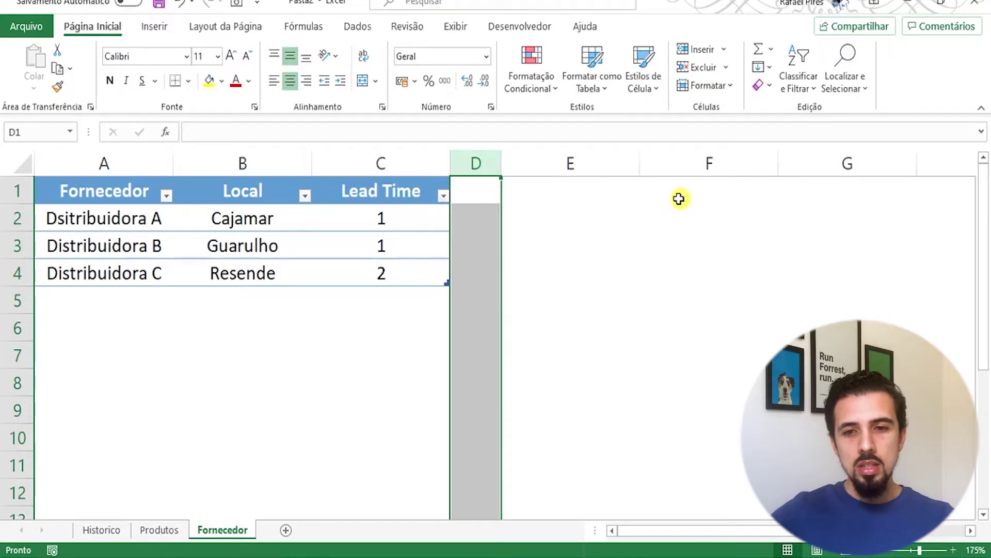
- Fill E1:E3 with the array formula =TRANSPOR(A1:C1) to list the supplier table headers vertically
{"action": "left_click", "coordinate": [610, 186]}
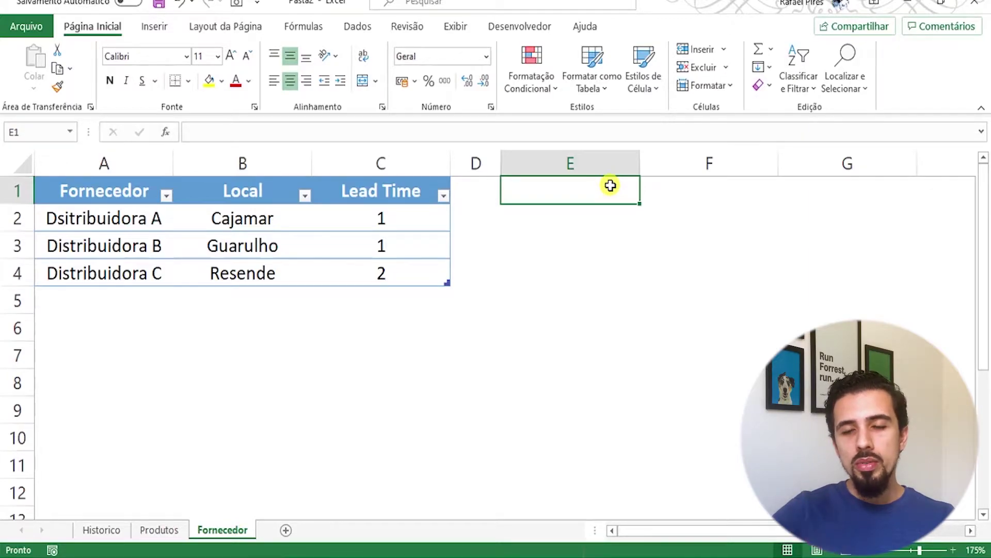
{"action": "left_click_drag", "start_coordinate": [591, 185], "coordinate": [594, 246]}
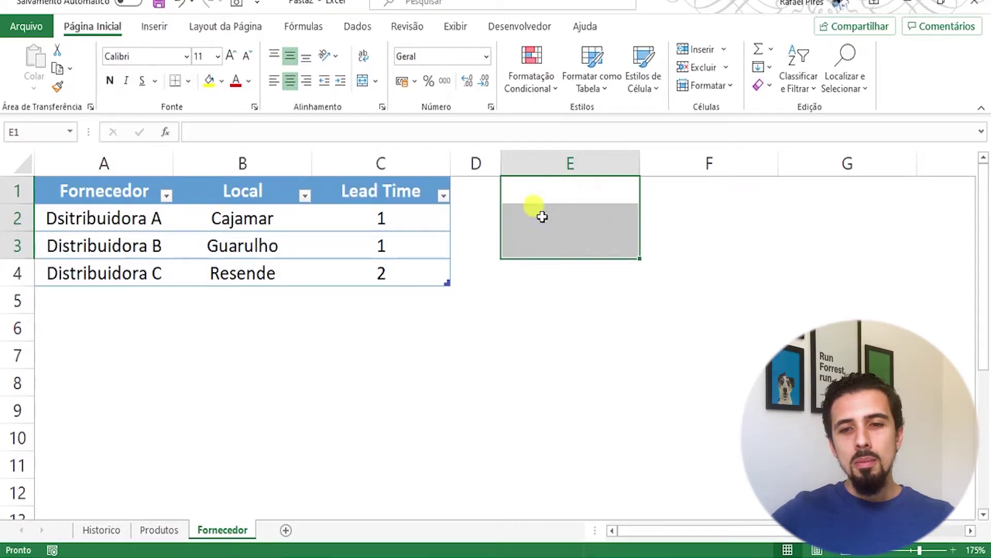
{"action": "type", "text": "="}
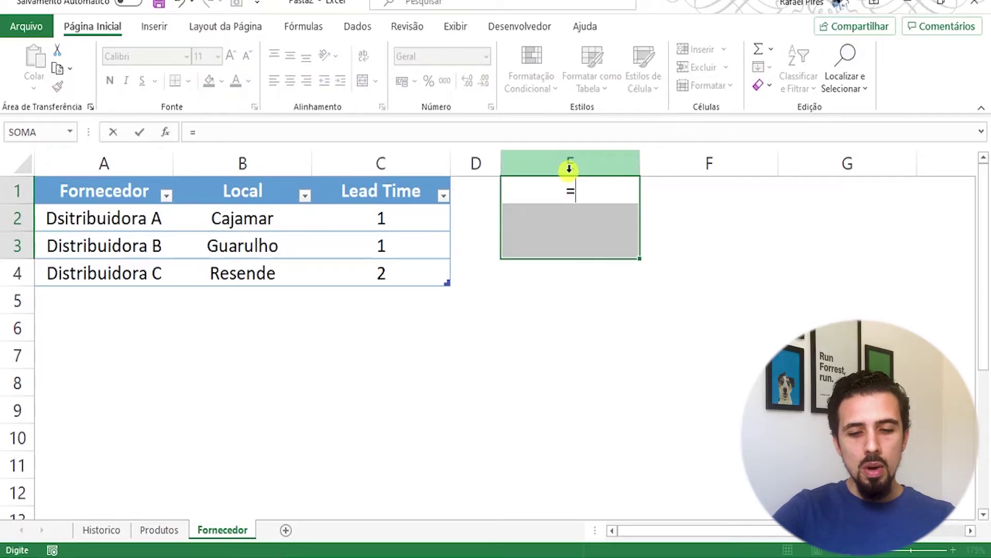
{"action": "type", "text": "transpor"}
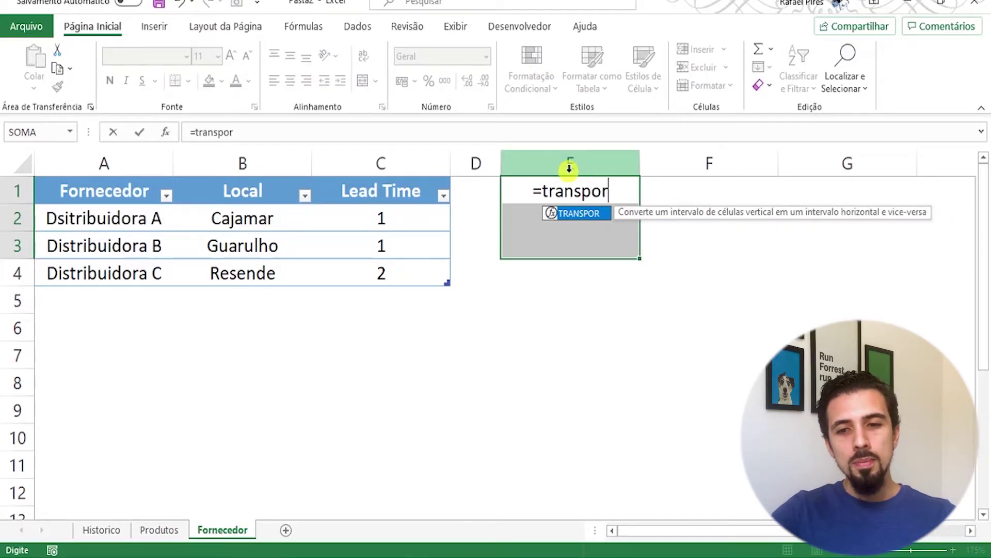
{"action": "key", "text": "Tab"}
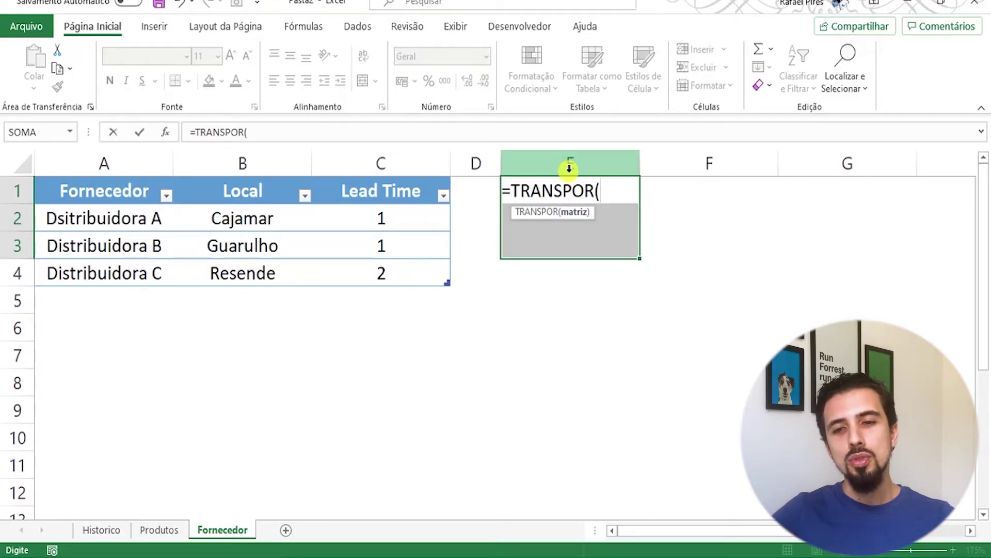
{"action": "left_click_drag", "start_coordinate": [120, 190], "coordinate": [363, 191]}
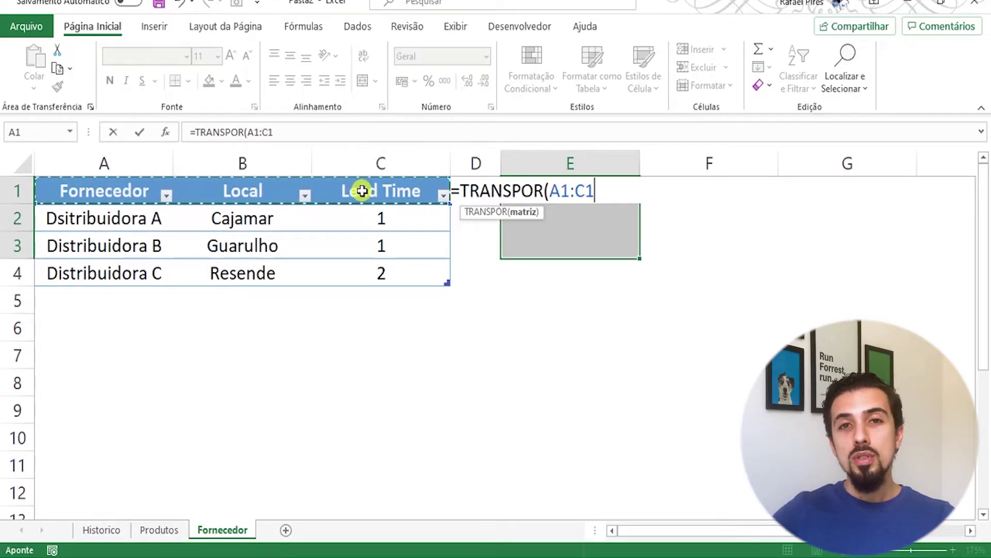
{"action": "type", "text": ")"}
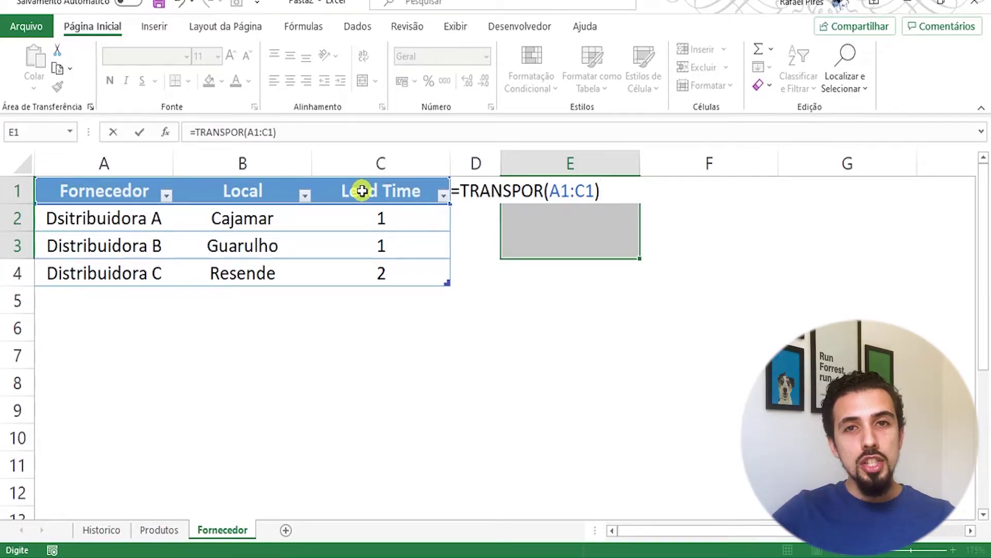
{"action": "key", "text": "ctrl+shift+Return"}
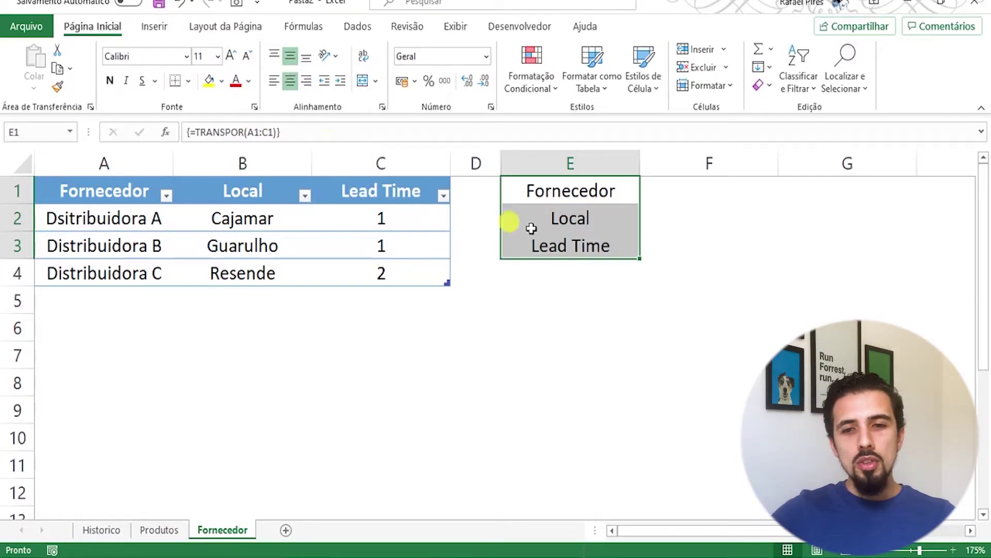
- Test the transposed link by shortening the B1 header to Loca, and undo the change
{"action": "left_click", "coordinate": [275, 195]}
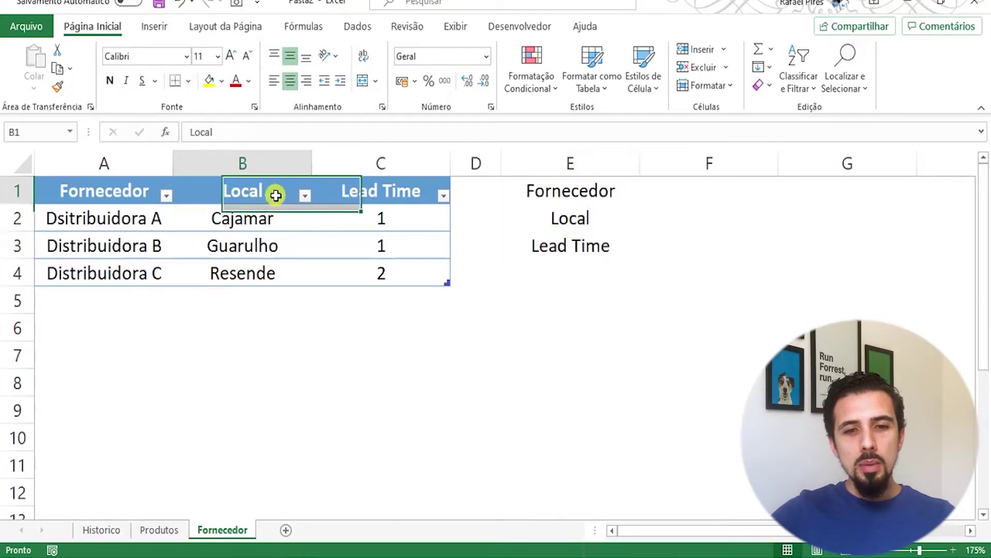
{"action": "left_click", "coordinate": [256, 133]}
{"action": "key", "text": "BackSpace"}
{"action": "key", "text": "Return"}
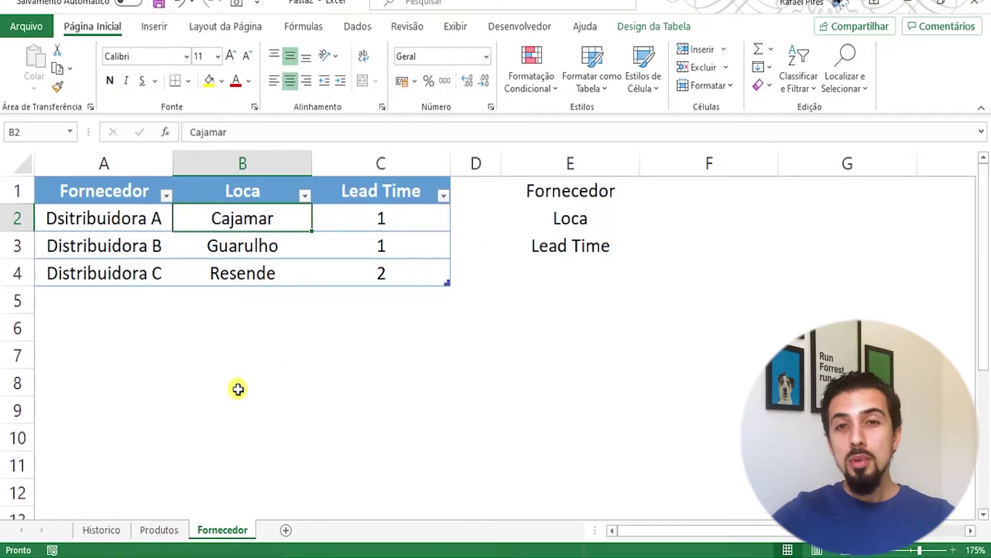
{"action": "key", "text": "ctrl+c"}
{"action": "key", "text": "Escape"}
{"action": "key", "text": "ctrl+z"}
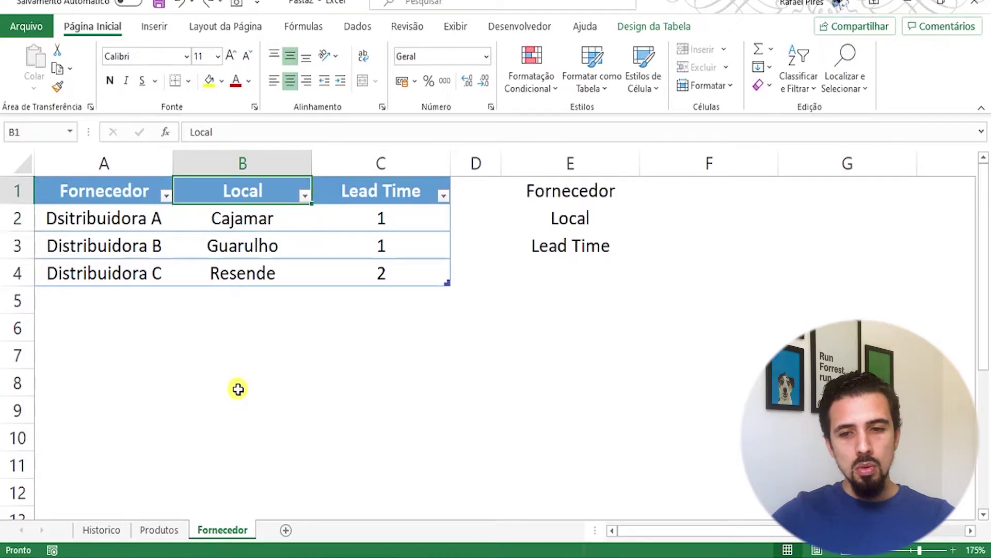
- Copy the formatting of the Local header in B1 onto the transposed headers in E1:E3
{"action": "left_click", "coordinate": [59, 85]}
{"action": "left_click", "coordinate": [64, 89]}
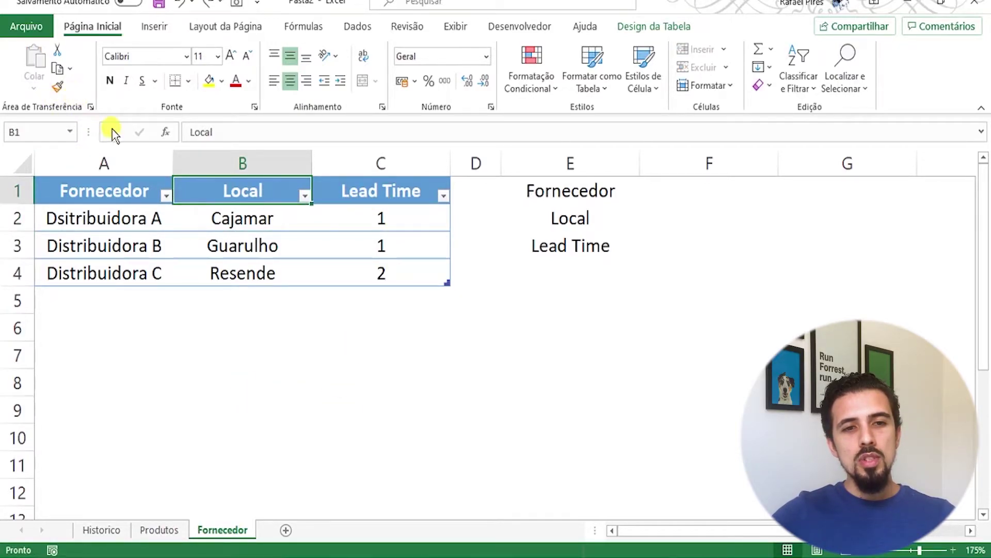
{"action": "left_click", "coordinate": [61, 88]}
{"action": "left_click", "coordinate": [549, 195]}
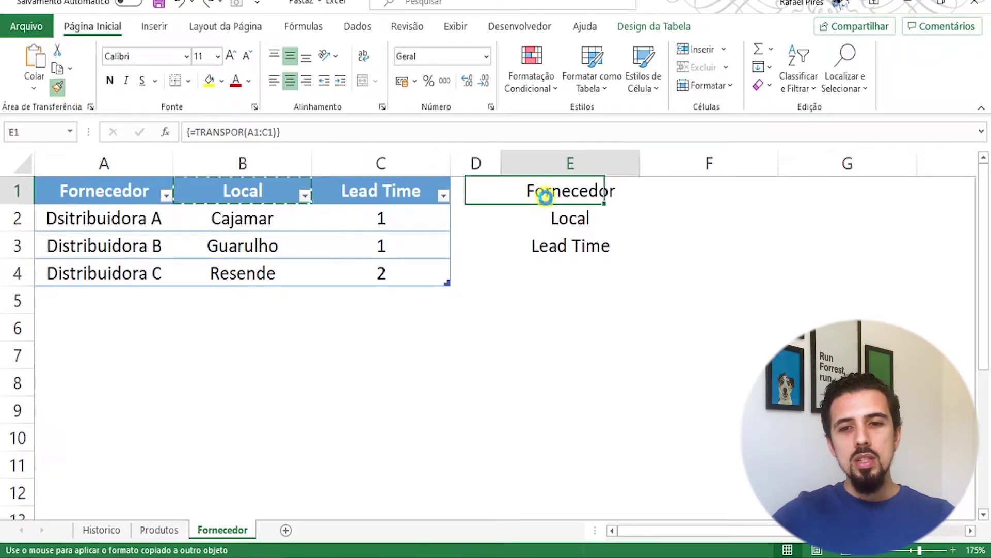
{"action": "left_click", "coordinate": [237, 190]}
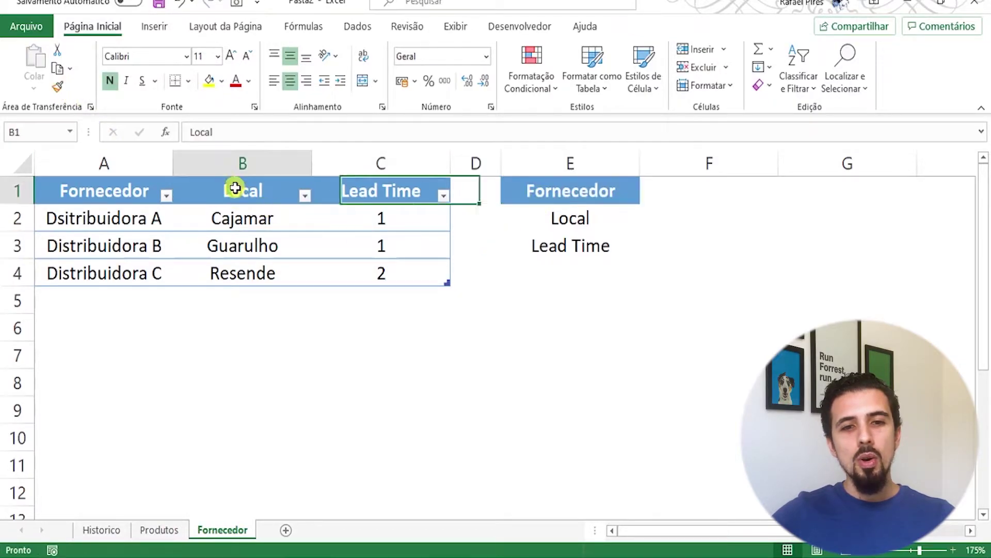
{"action": "left_click", "coordinate": [61, 87]}
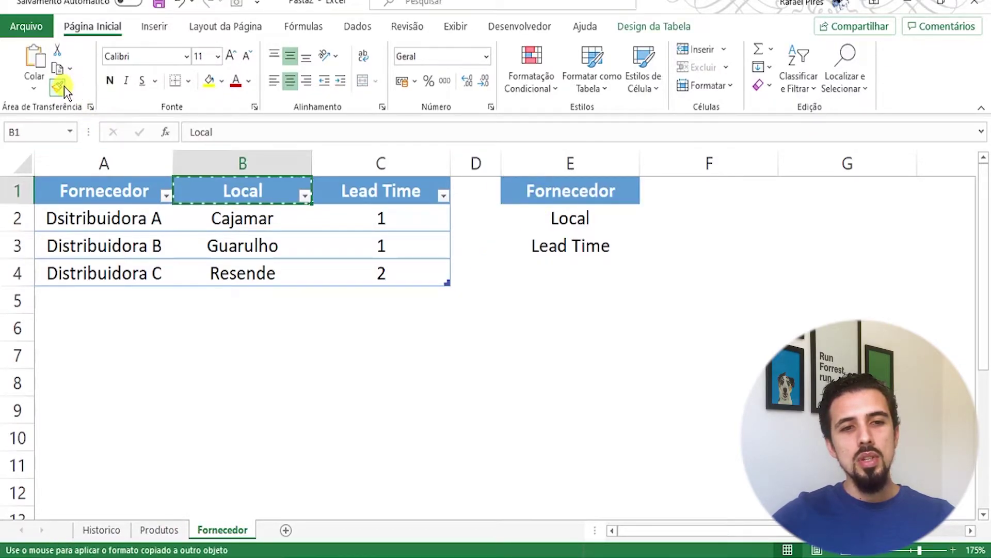
{"action": "left_click", "coordinate": [588, 199]}
{"action": "left_click_drag", "start_coordinate": [588, 200], "coordinate": [586, 256]}
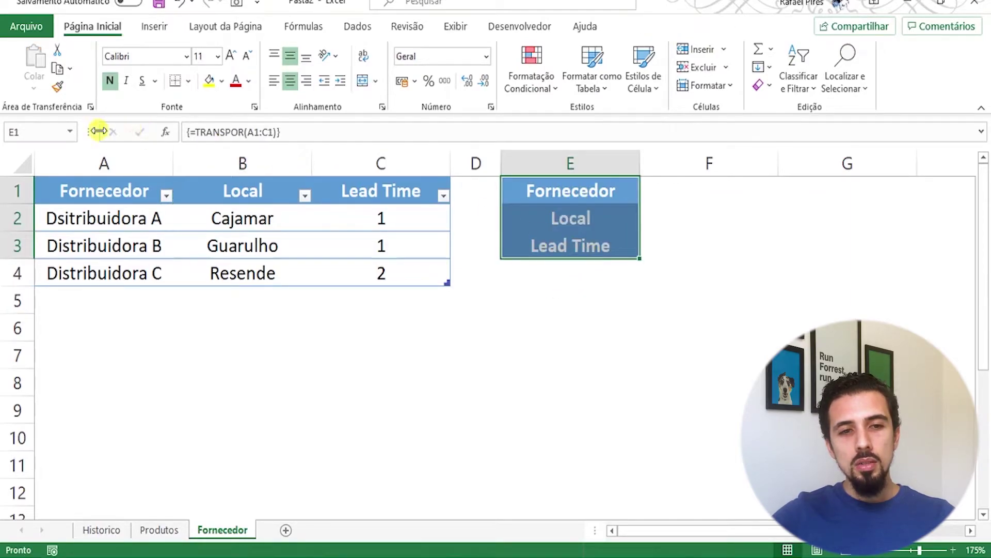
- Apply all borders to the empty cells F1:F3 beside the transposed headers
{"action": "left_click_drag", "start_coordinate": [661, 194], "coordinate": [680, 246]}
{"action": "left_click", "coordinate": [188, 81]}
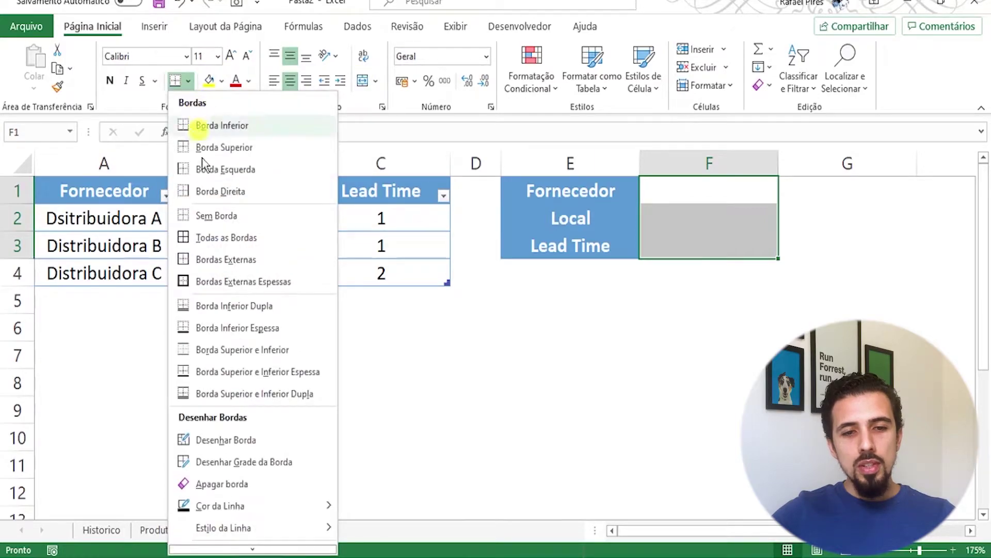
{"action": "left_click", "coordinate": [212, 237]}
{"action": "left_click", "coordinate": [682, 200]}
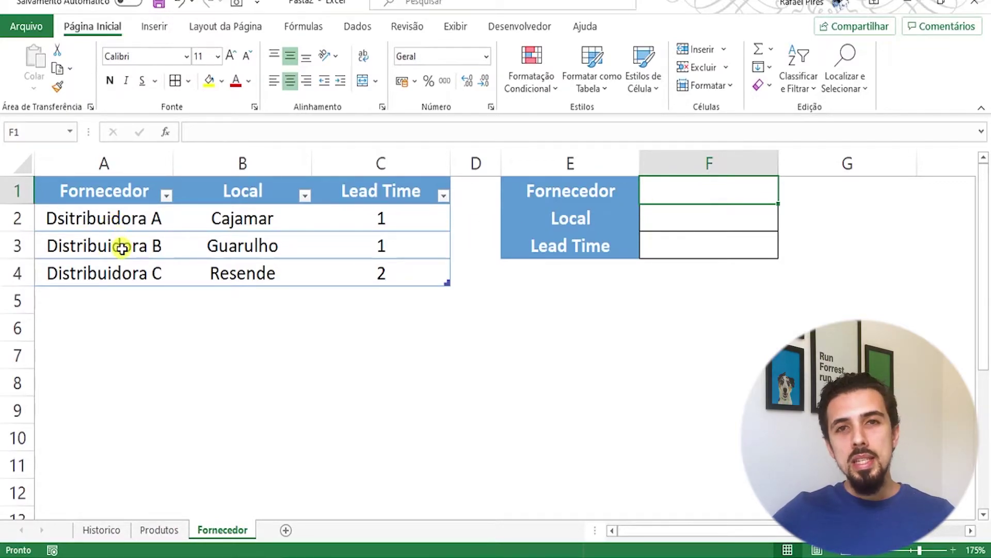
- Begin a DESLOC formula in E4 referencing the Fornecedor table header in A1, with a row offset of 1 and column offset of 0
{"action": "left_click", "coordinate": [134, 305]}
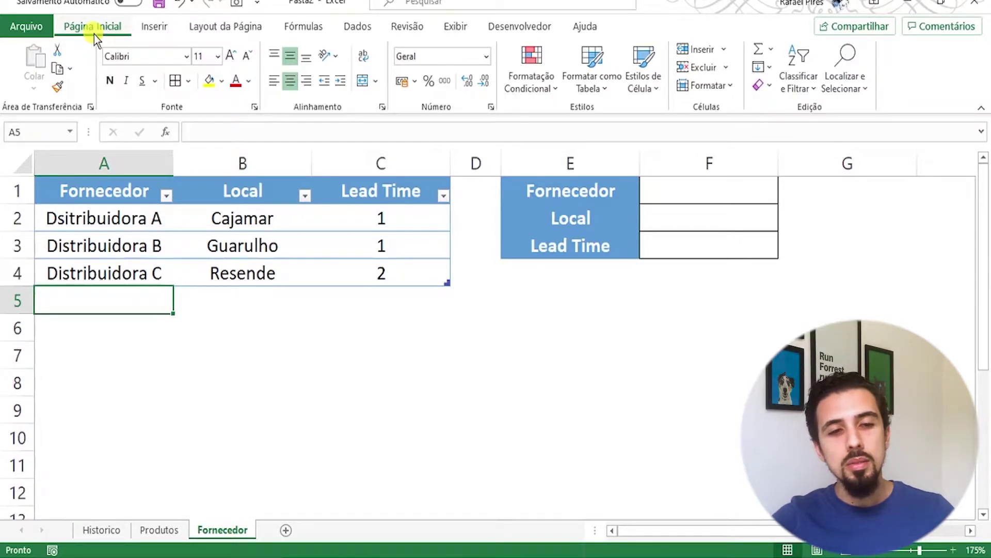
{"action": "left_click", "coordinate": [540, 272]}
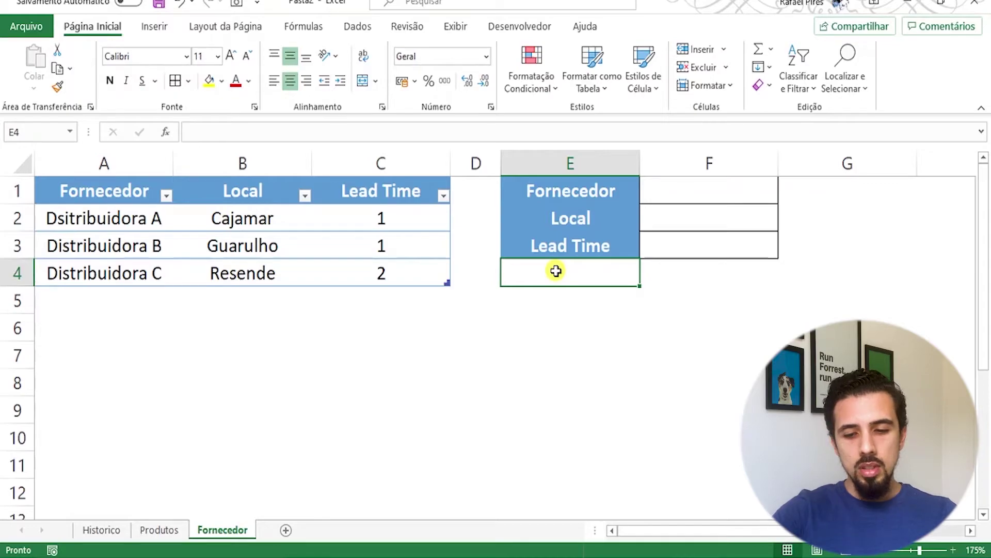
{"action": "type", "text": "=desloc"}
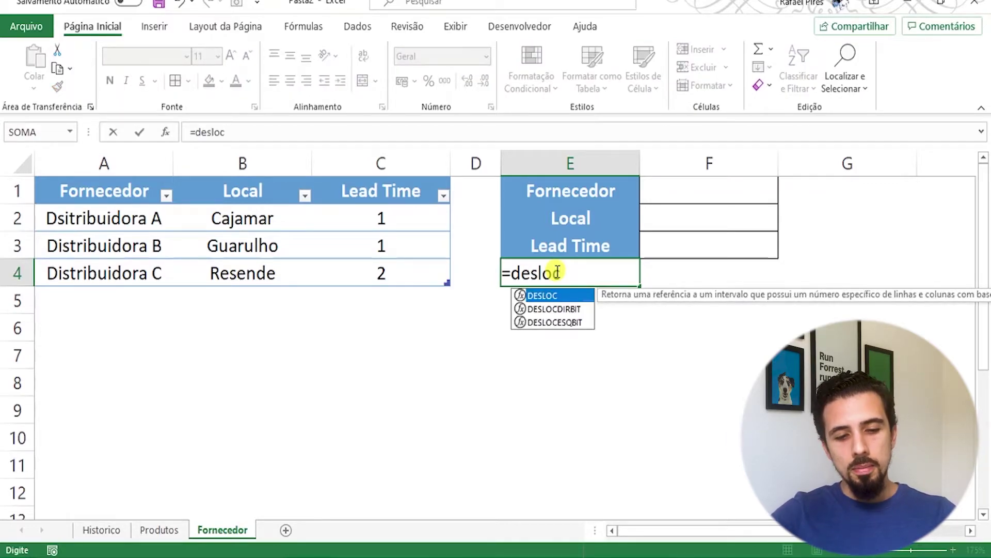
{"action": "key", "text": "Tab"}
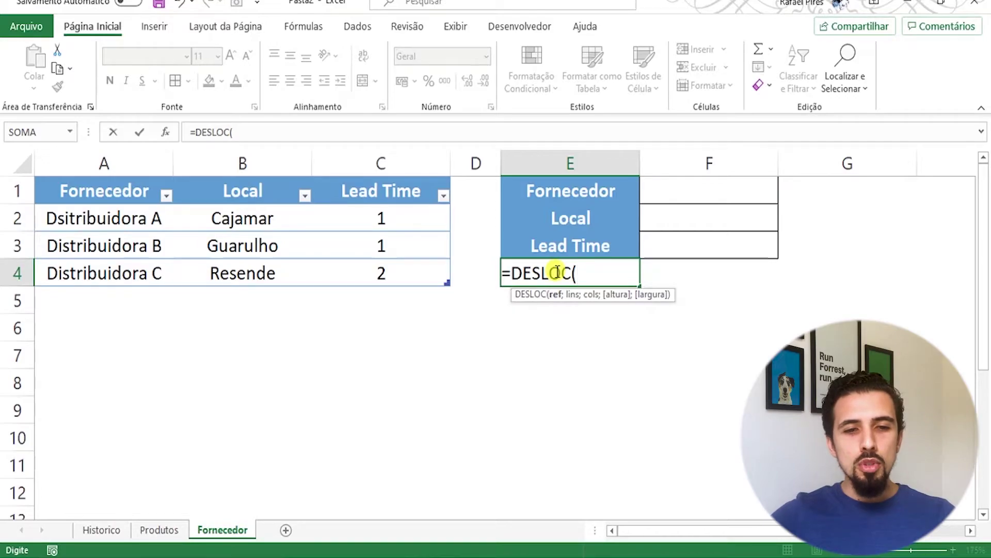
{"action": "left_click", "coordinate": [73, 218]}
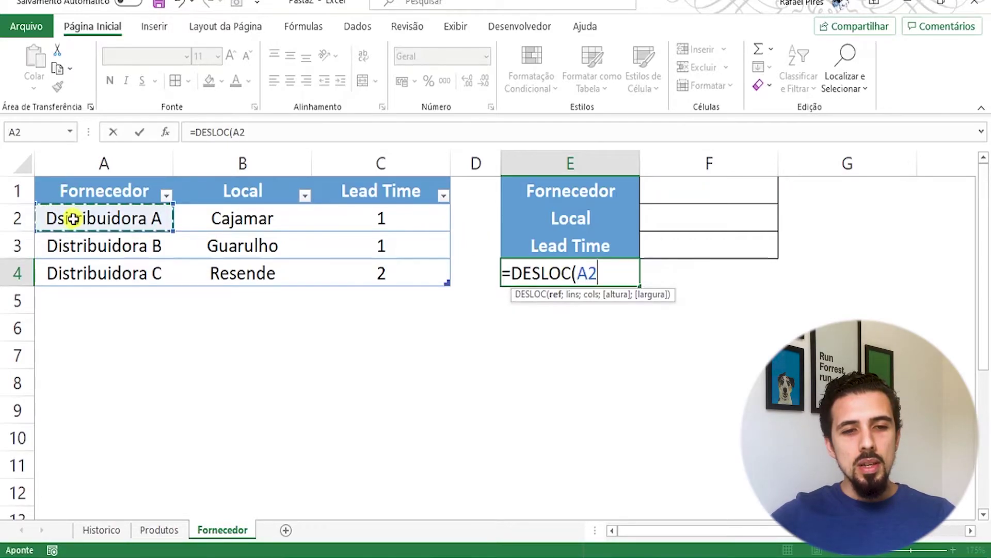
{"action": "left_click", "coordinate": [98, 191]}
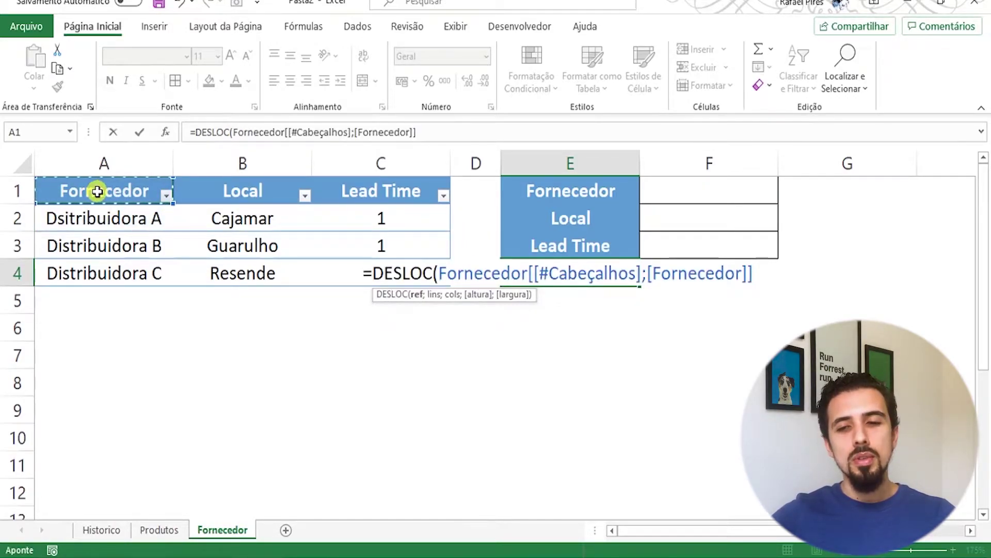
{"action": "type", "text": ";"}
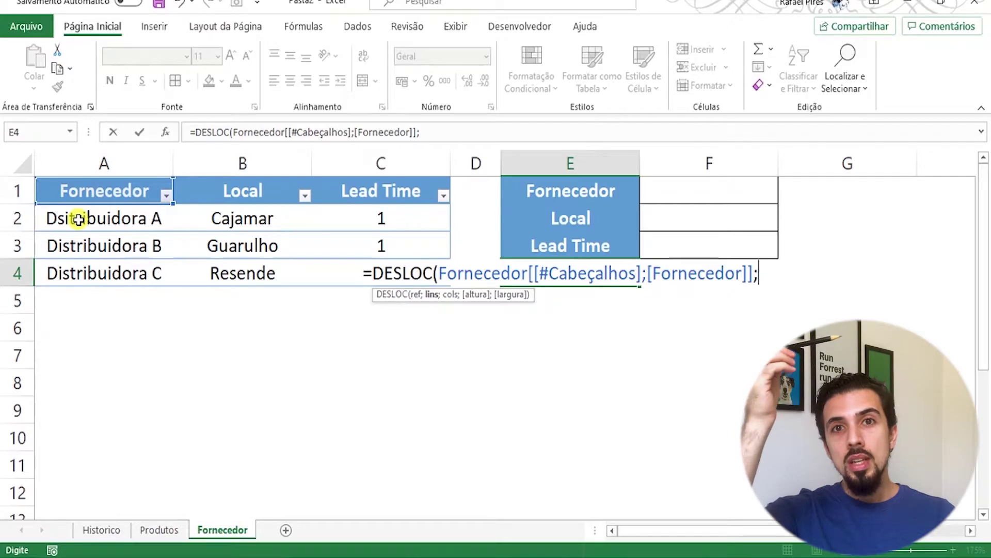
{"action": "type", "text": "1;"}
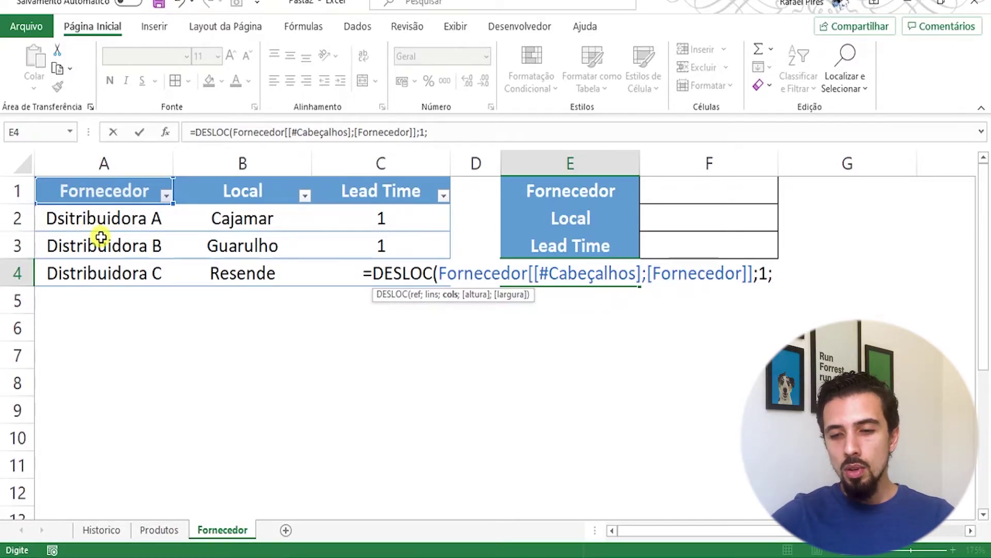
{"action": "type", "text": "0;"}
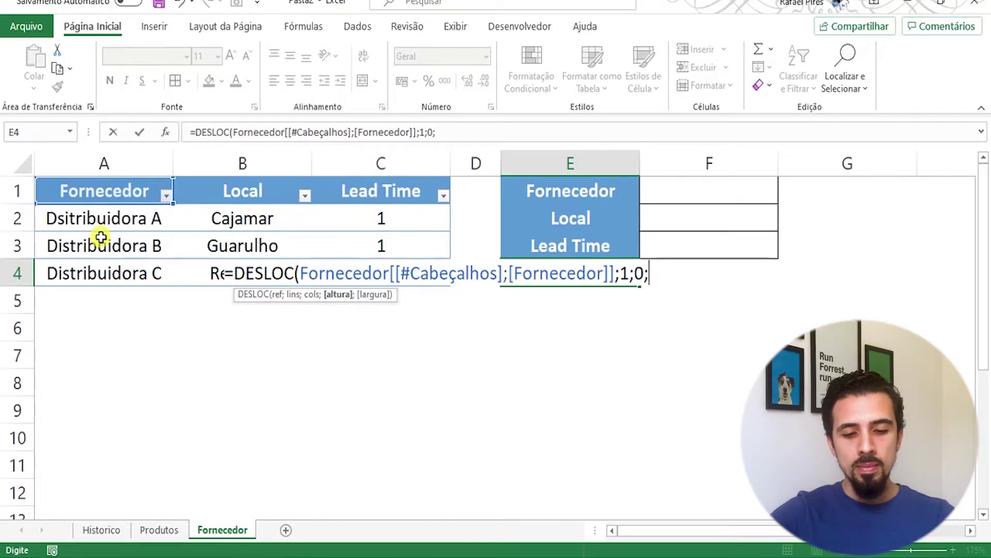
- Complete the E4 DESLOC formula with height CONT.VALORES($A$2:$A$10000) and width 1
{"action": "type", "text": "cont."}
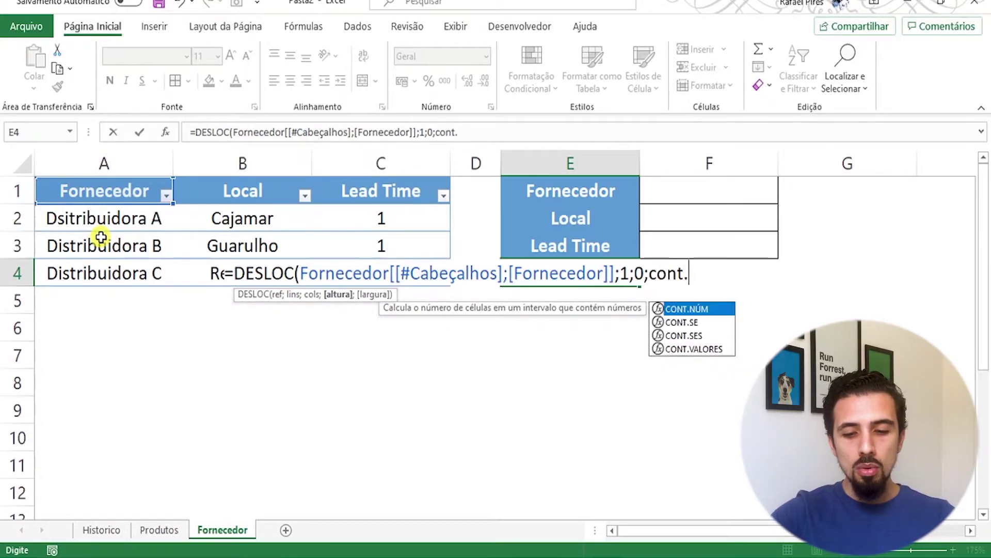
{"action": "type", "text": "valores"}
{"action": "key", "text": "Tab"}
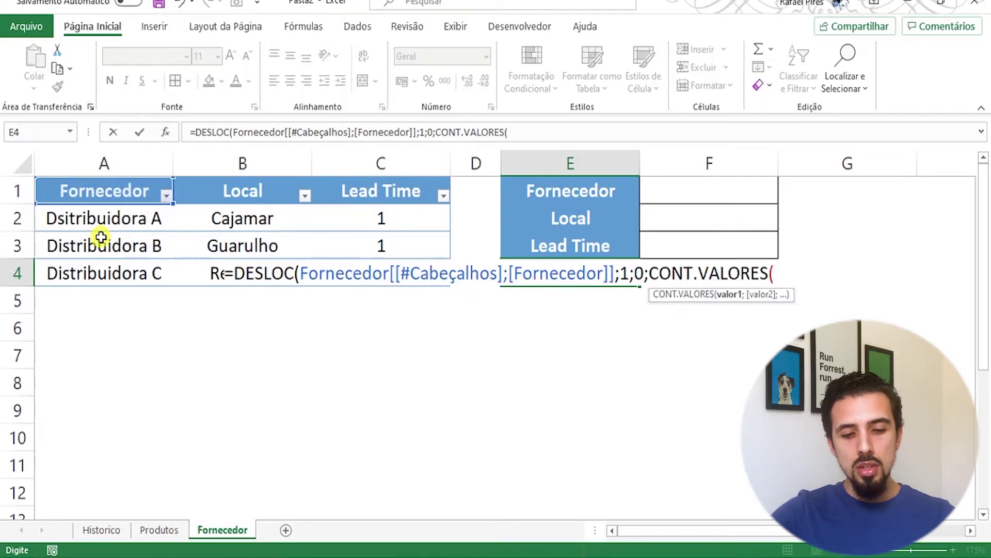
{"action": "type", "text": "A2:"}
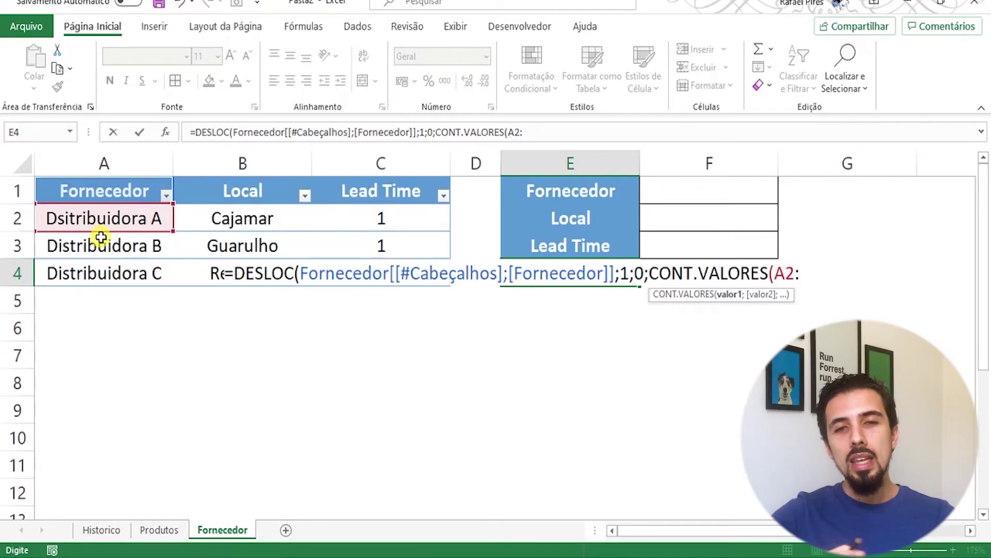
{"action": "type", "text": "A10000"}
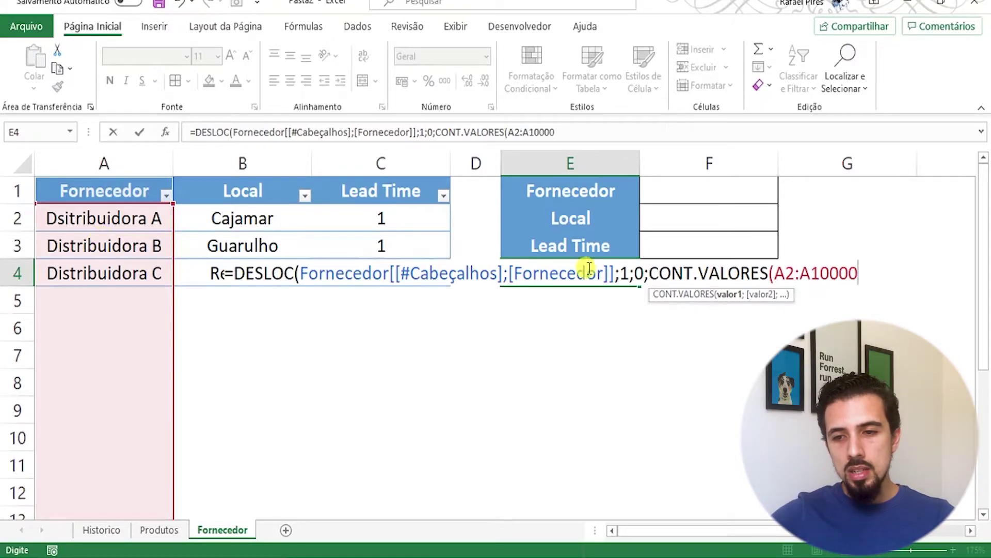
{"action": "left_click_drag", "start_coordinate": [785, 274], "coordinate": [838, 274]}
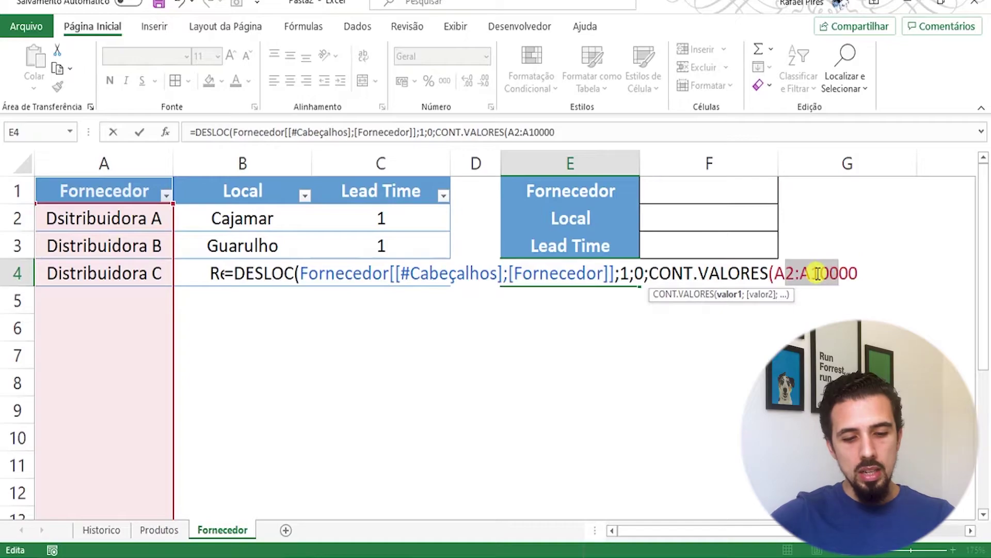
{"action": "key", "text": "F4"}
{"action": "left_click", "coordinate": [577, 129]}
{"action": "type", "text": ");"}
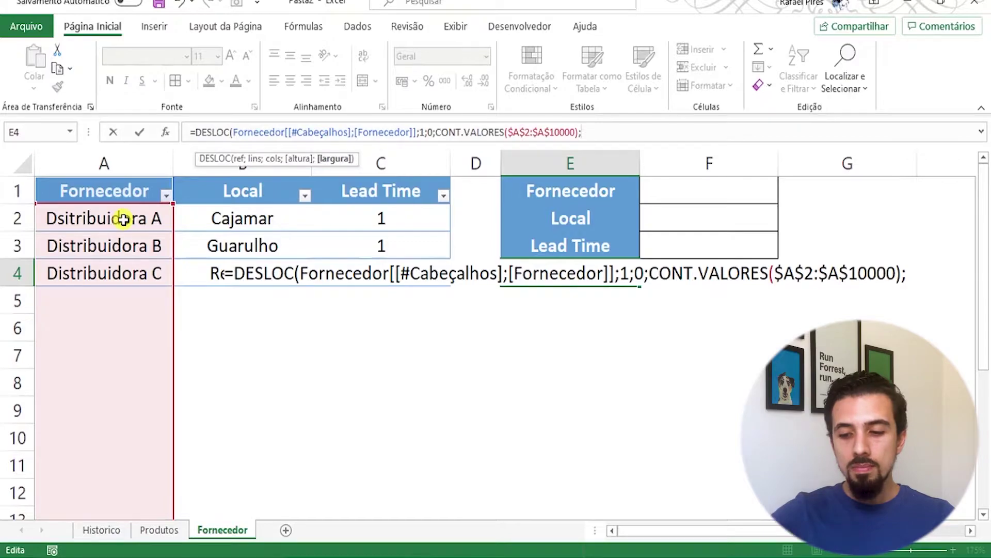
{"action": "type", "text": "1)"}
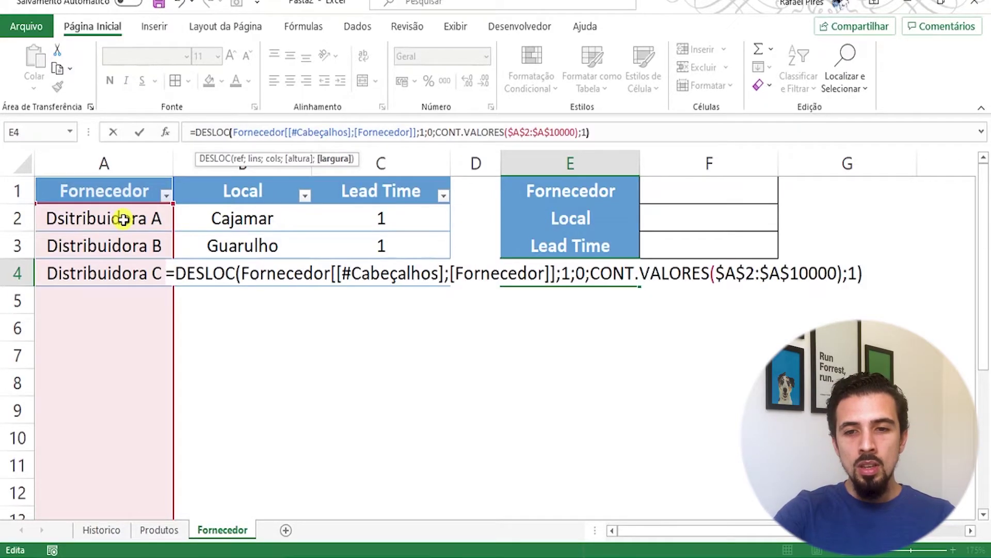
{"action": "key", "text": "Return"}
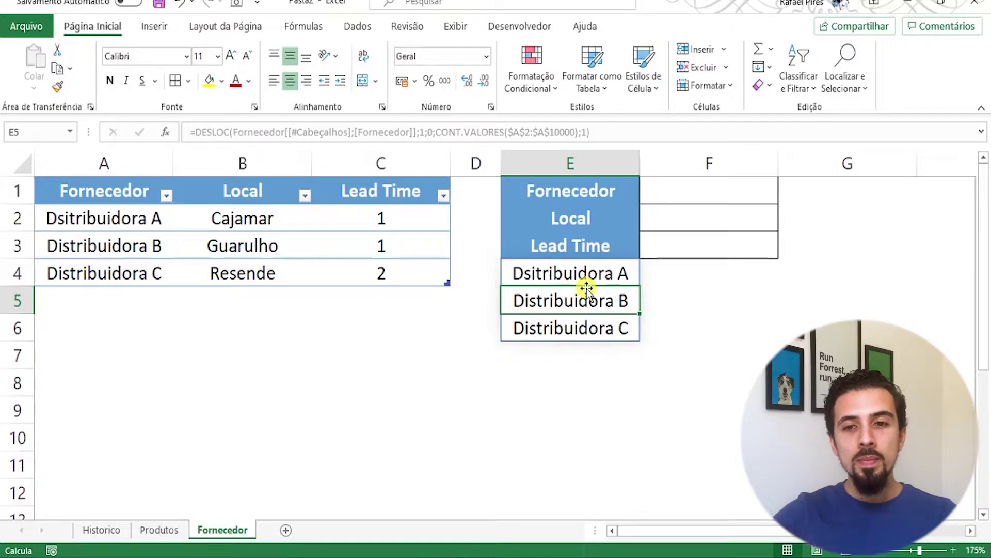
- Enter the error value #VALOR! in F4 beside the supplier list
{"action": "left_click", "coordinate": [663, 269]}
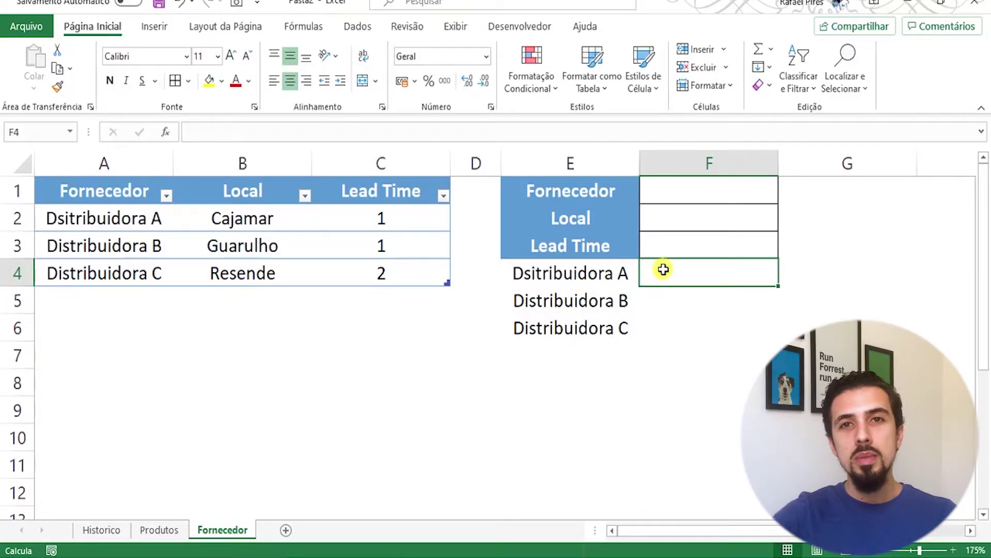
{"action": "type", "text": "#Valor!"}
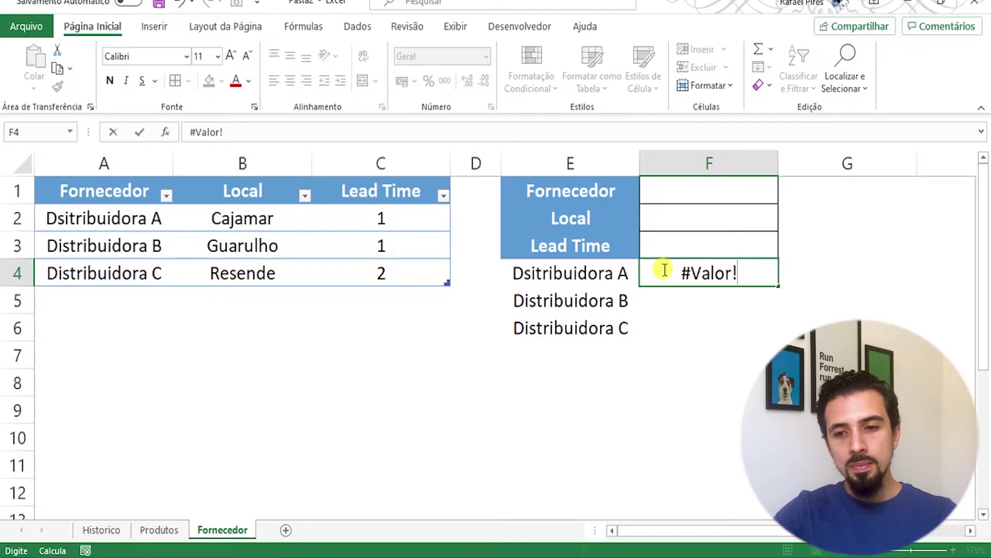
{"action": "key", "text": "Return"}
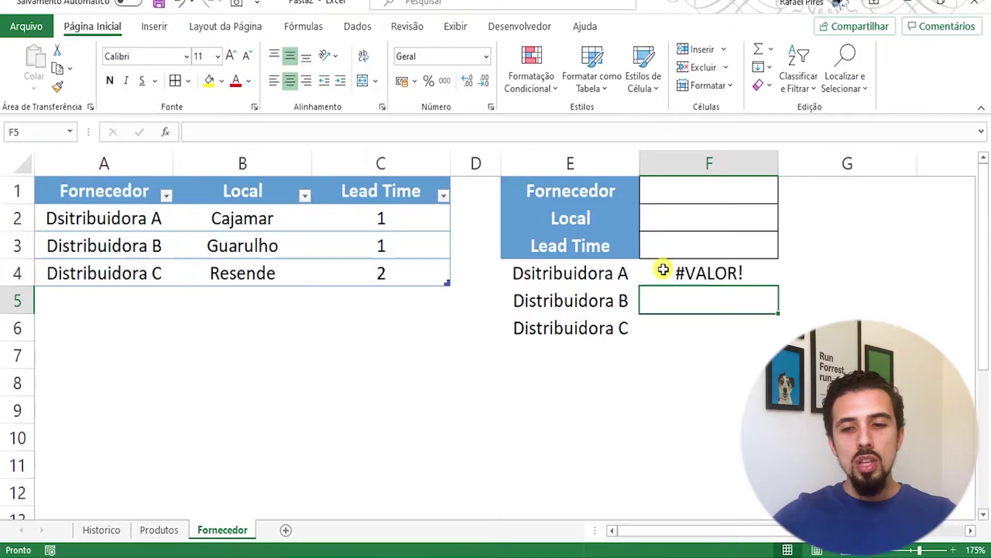
- Copy the full text of the DESLOC formula in E4 without changing the cell
{"action": "left_click", "coordinate": [627, 263]}
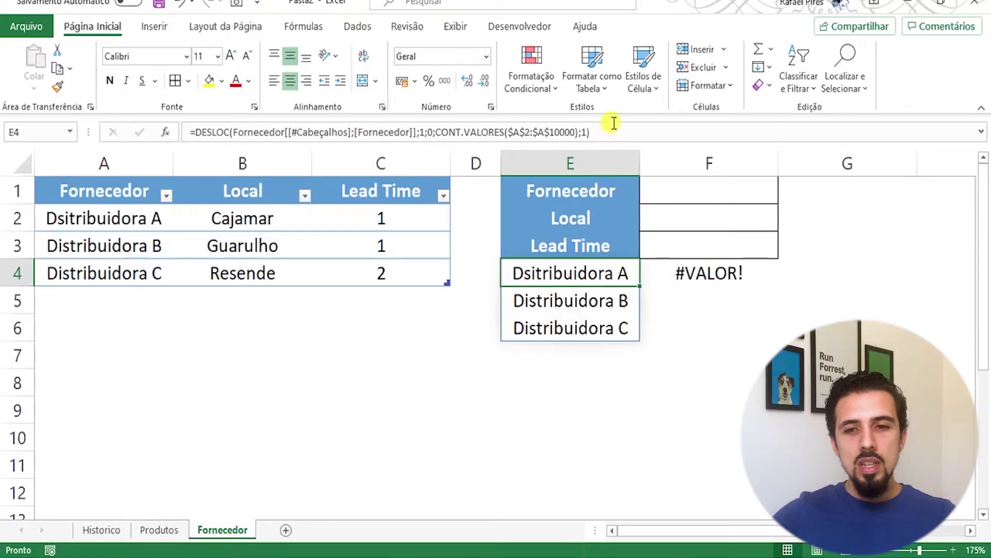
{"action": "left_click_drag", "start_coordinate": [599, 132], "coordinate": [166, 136]}
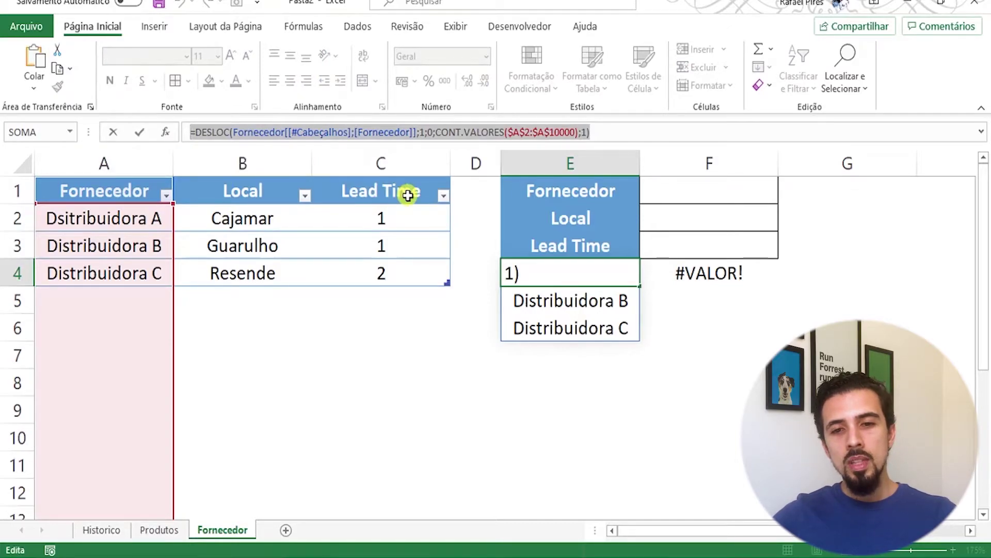
{"action": "key", "text": "Escape"}
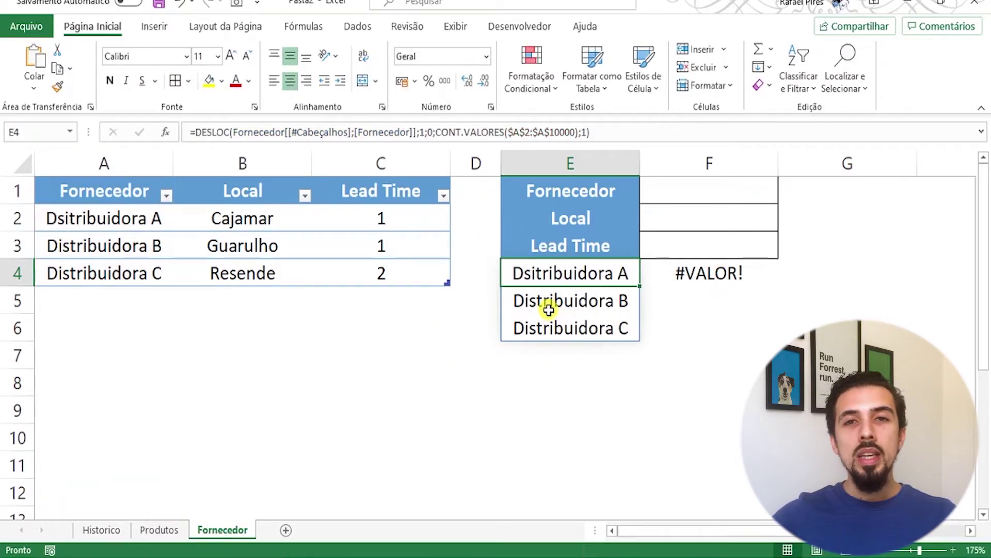
- Define a workbook-scope name Distribuidoras that refers to the copied DESLOC formula
{"action": "left_click", "coordinate": [313, 27]}
{"action": "left_click", "coordinate": [487, 68]}
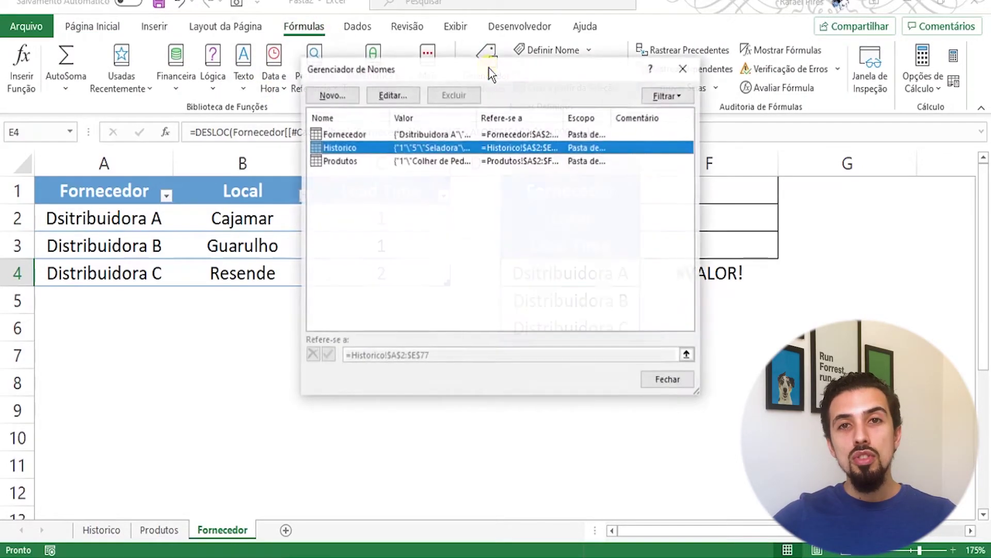
{"action": "left_click", "coordinate": [342, 95]}
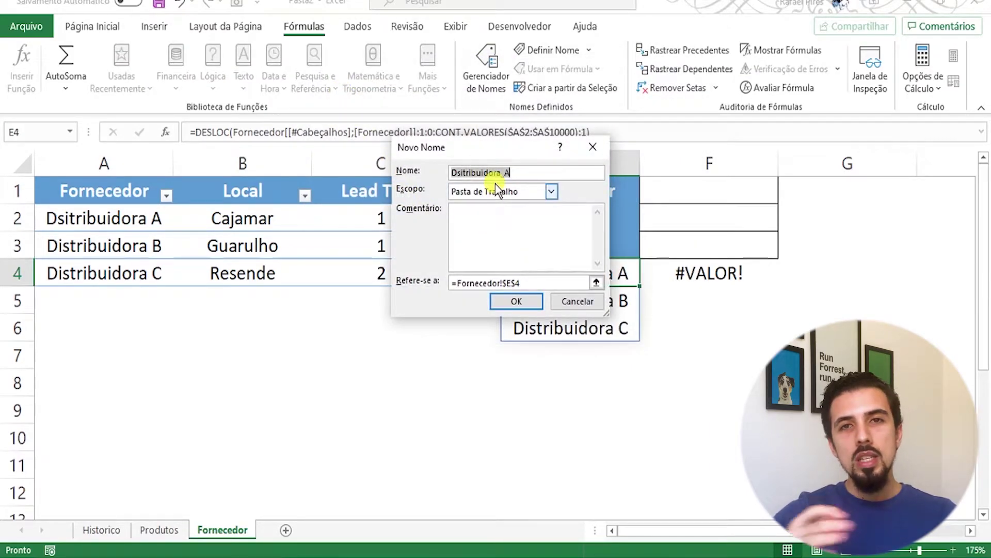
{"action": "type", "text": "Dist"}
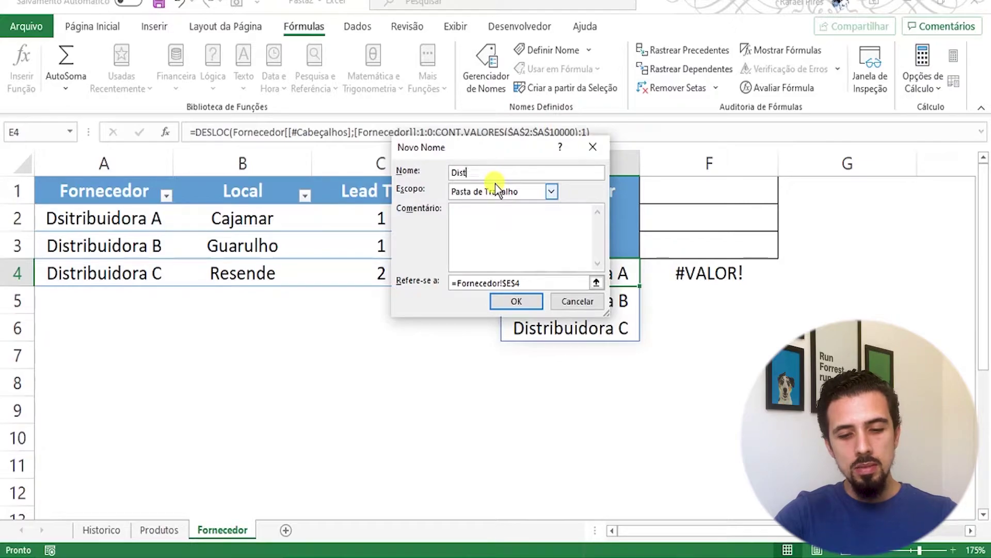
{"action": "type", "text": "ribuidoras"}
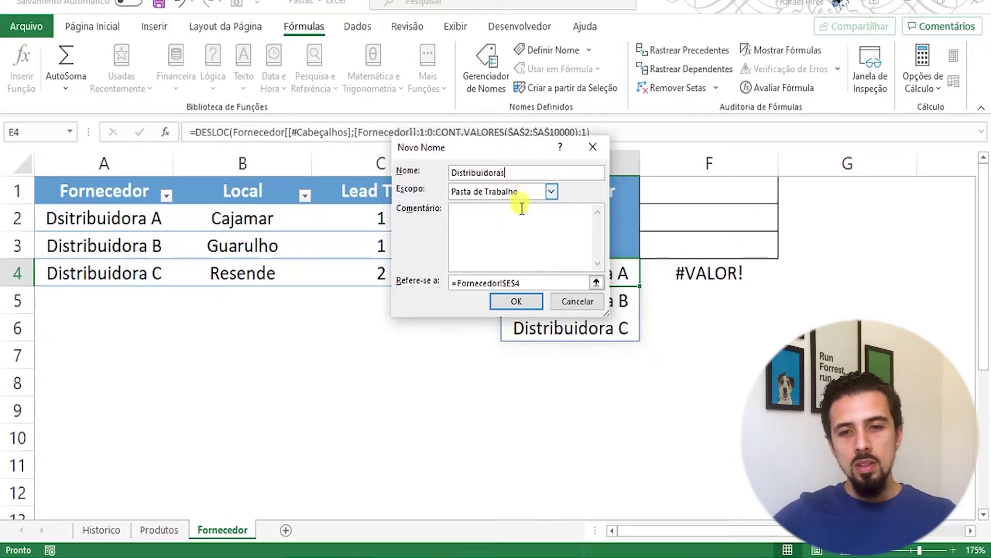
{"action": "left_click", "coordinate": [536, 278]}
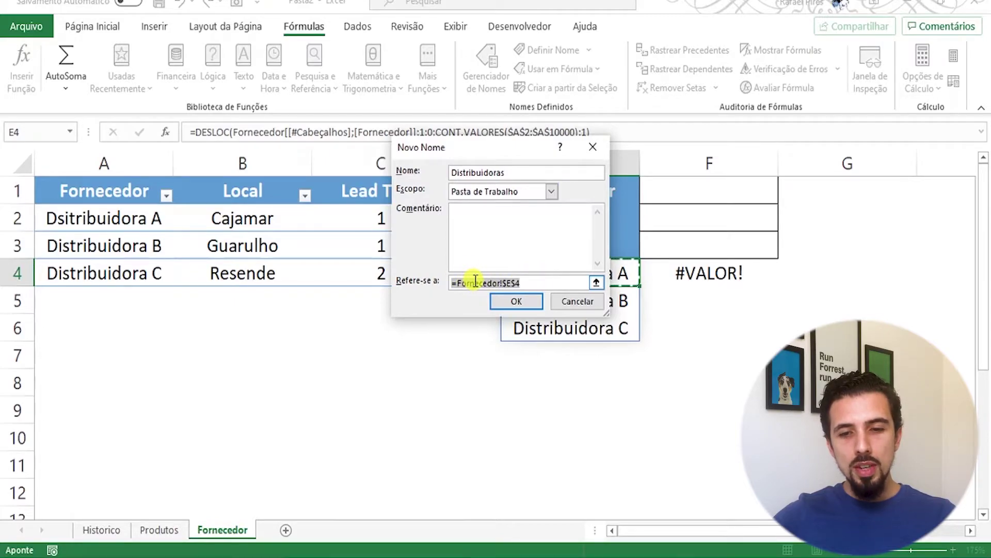
{"action": "key", "text": "ctrl+v"}
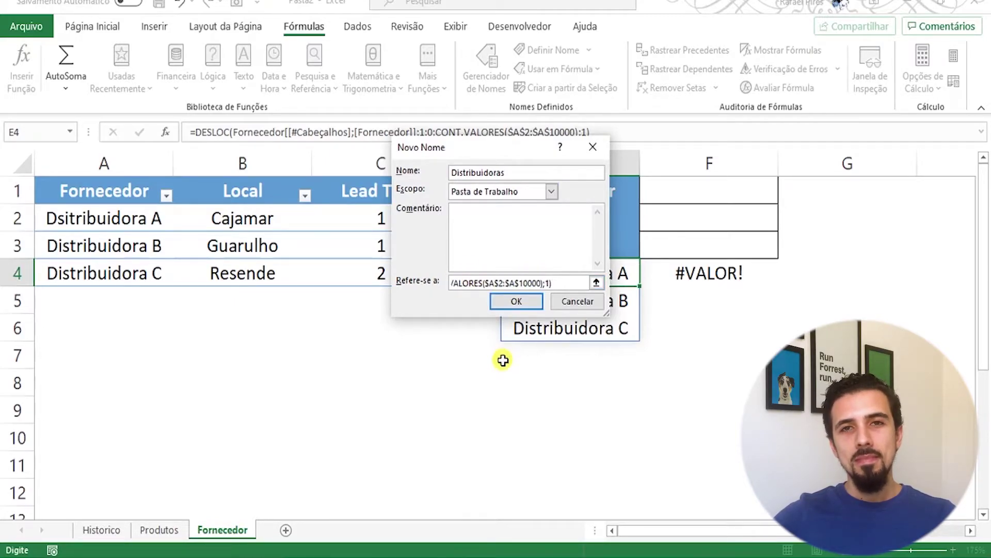
{"action": "left_click", "coordinate": [523, 301]}
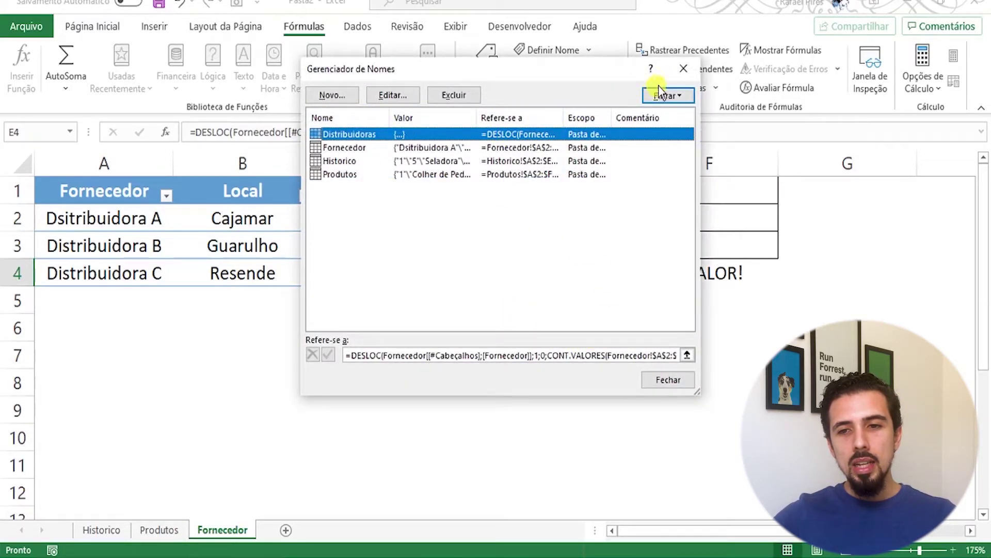
- Clear the temporary supplier list and the error value from E4:F6
{"action": "left_click_drag", "start_coordinate": [563, 261], "coordinate": [655, 319]}
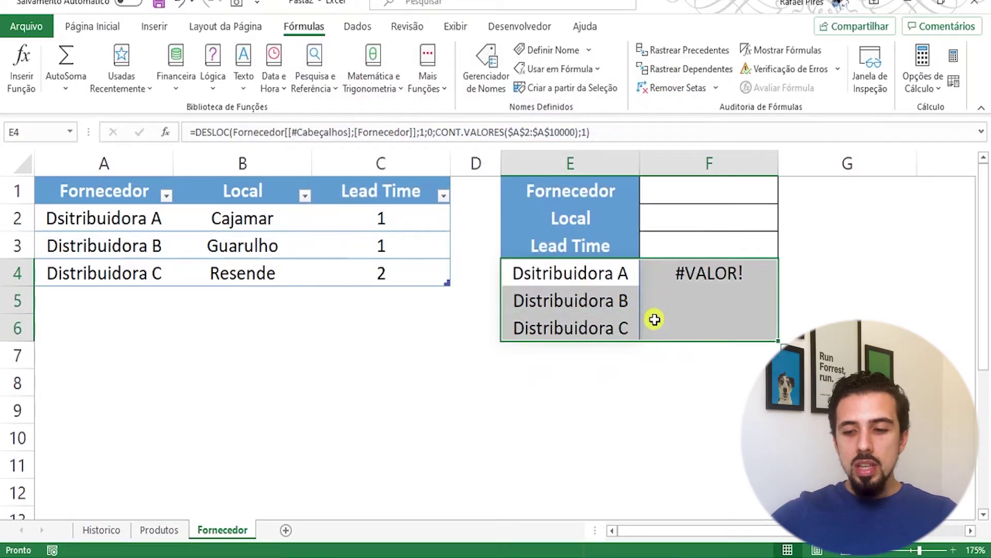
{"action": "key", "text": "Delete"}
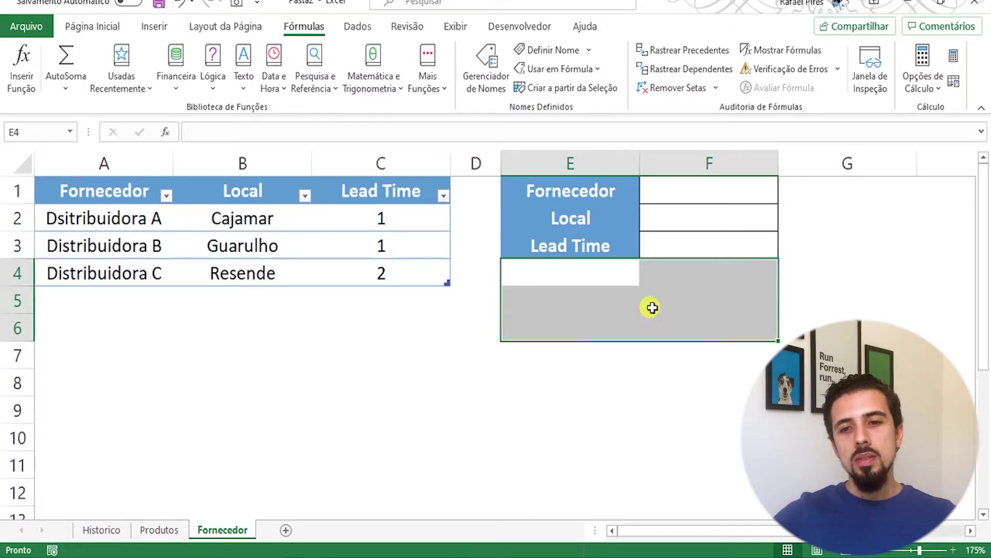
- Start a data validation rule on F1 that allows Lista entries
{"action": "left_click", "coordinate": [687, 196]}
{"action": "left_click", "coordinate": [94, 25]}
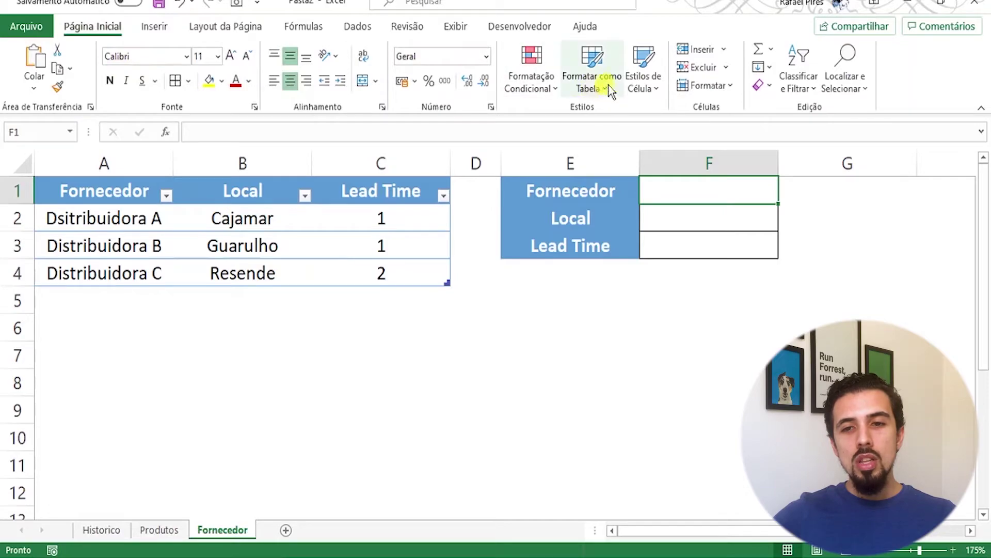
{"action": "left_click", "coordinate": [361, 28]}
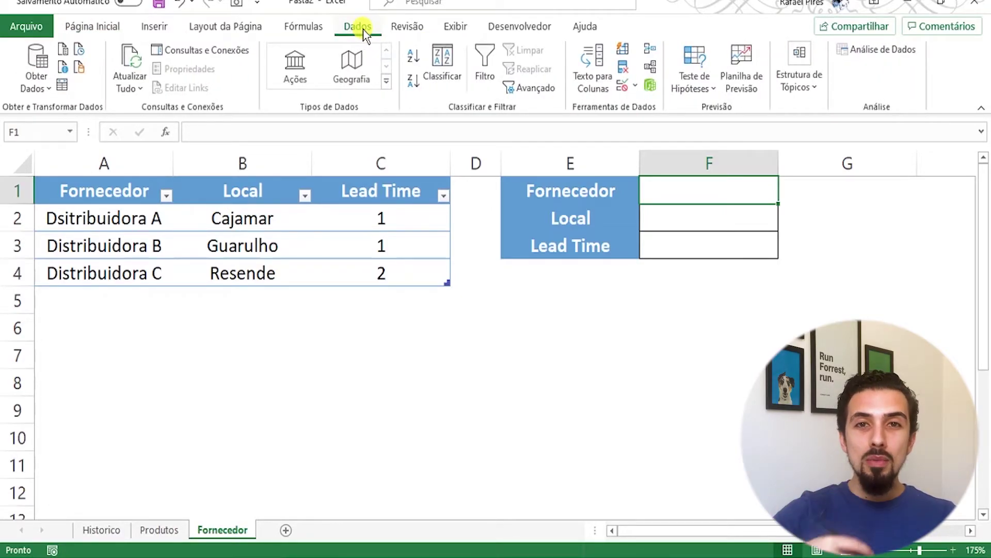
{"action": "left_click", "coordinate": [624, 87]}
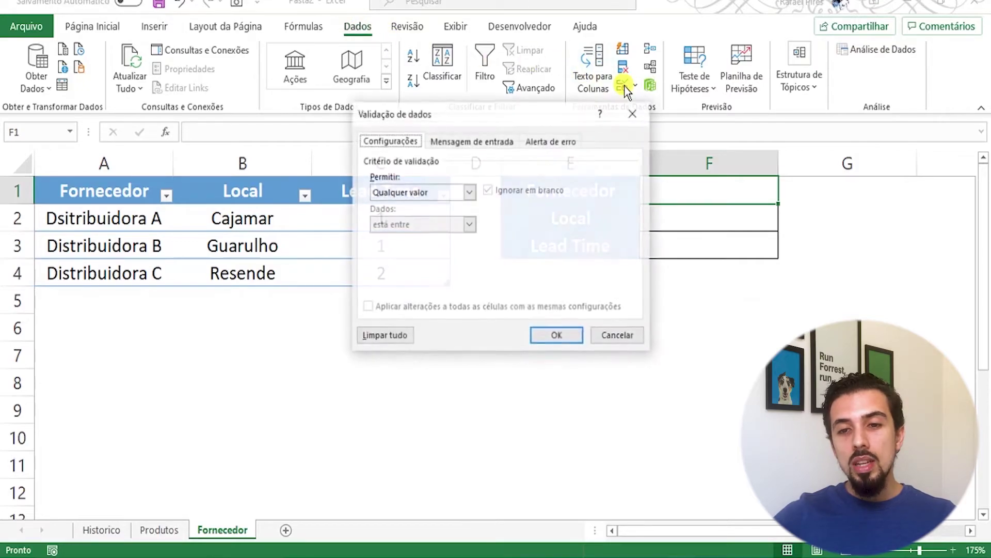
{"action": "left_click", "coordinate": [426, 192]}
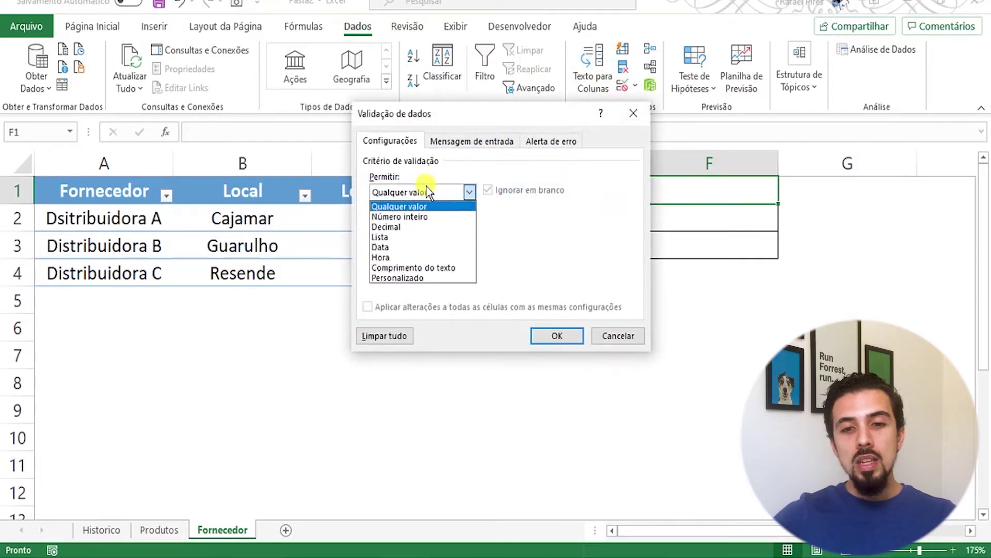
{"action": "left_click", "coordinate": [381, 236]}
- Set the F1 validation source to =Distribuidoras, apply the rule and check the cell's supplier options
{"action": "left_click", "coordinate": [390, 253]}
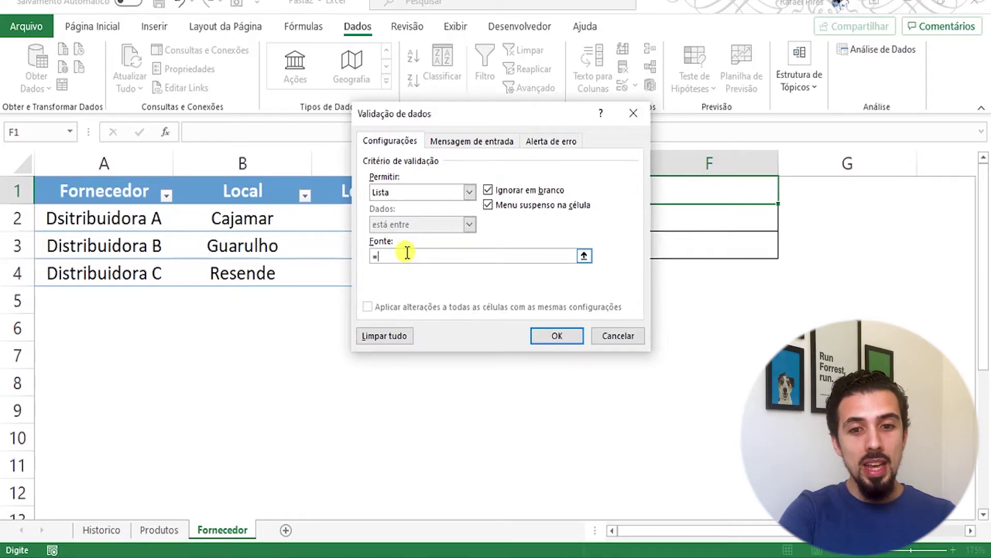
{"action": "key", "text": "F3"}
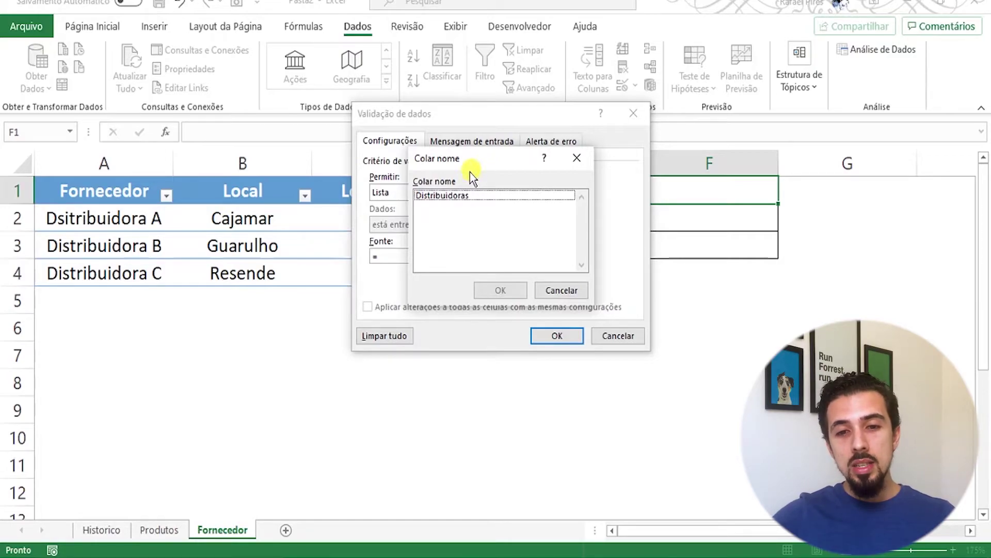
{"action": "left_click", "coordinate": [448, 196]}
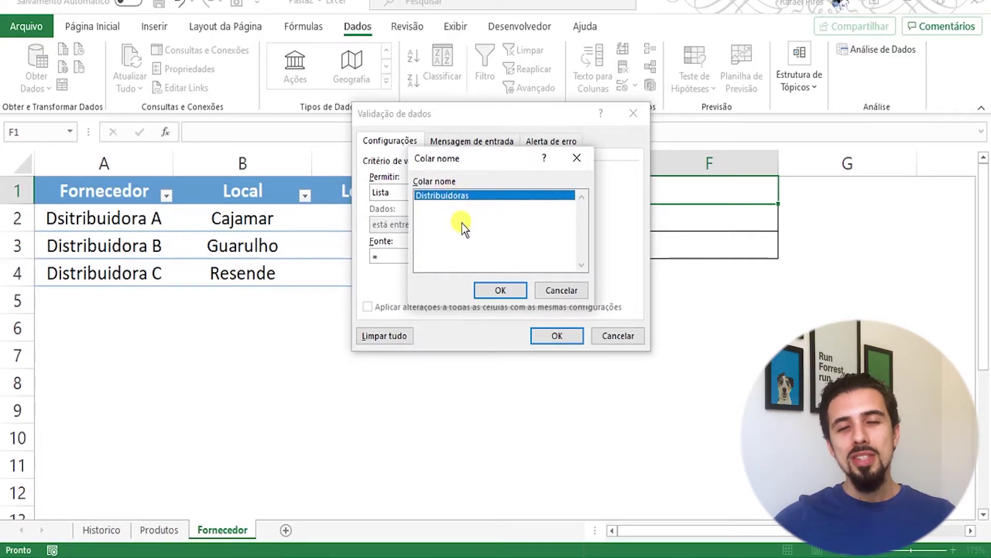
{"action": "left_click", "coordinate": [499, 289]}
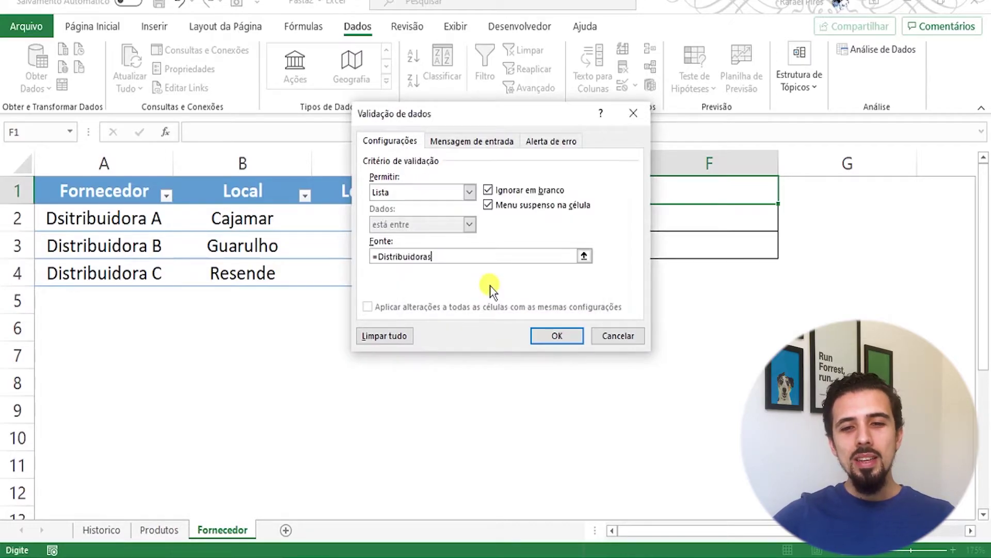
{"action": "left_click", "coordinate": [556, 335]}
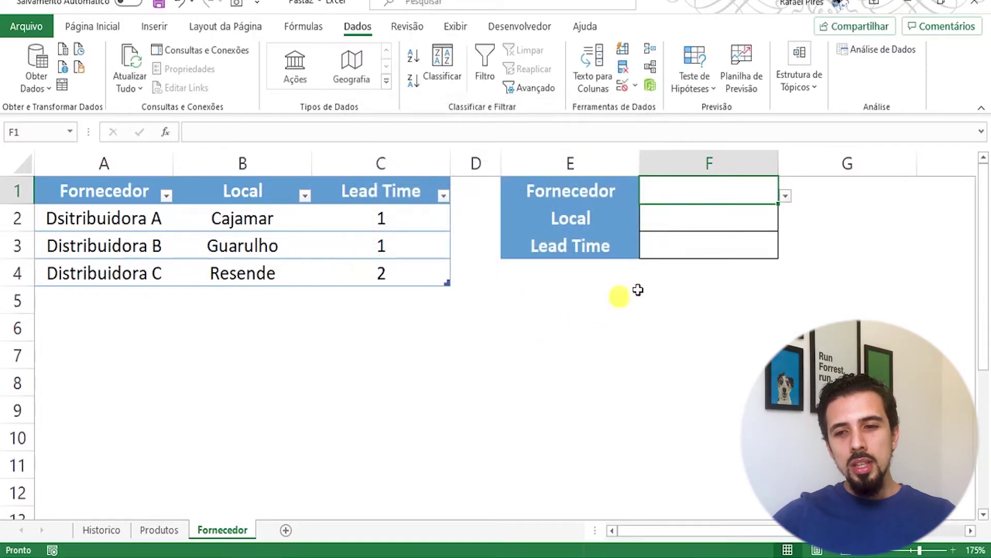
{"action": "left_click", "coordinate": [784, 195]}
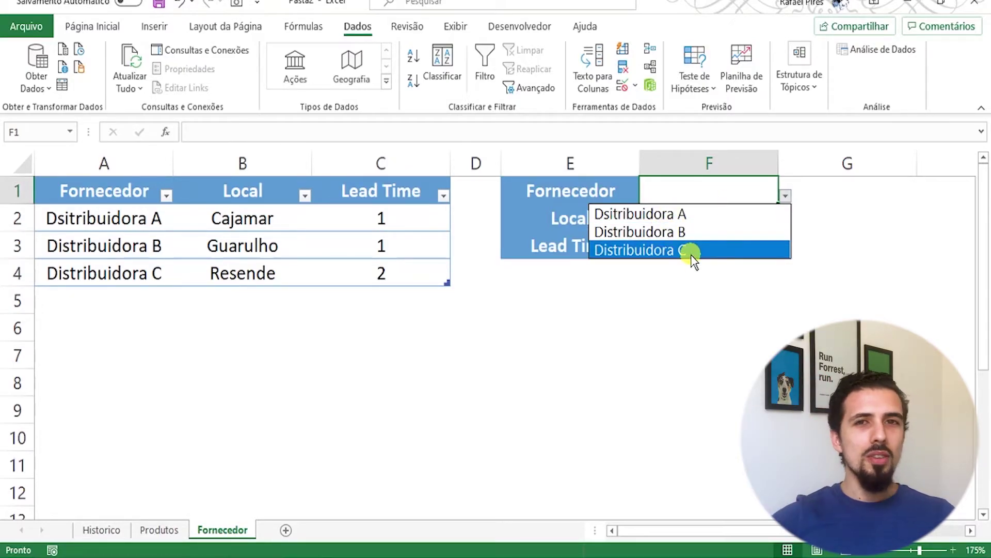
{"action": "left_click", "coordinate": [176, 299]}
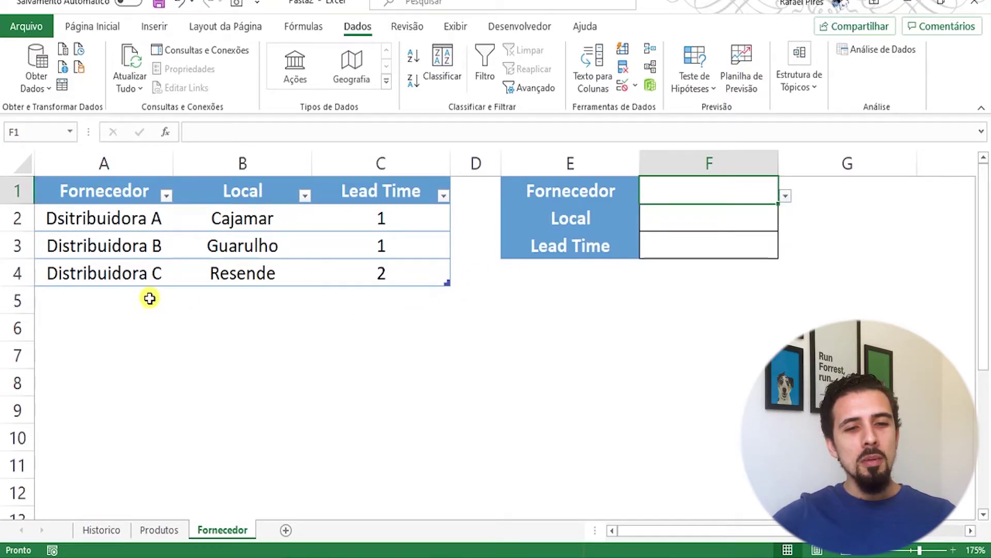
- Add Distribuidora D in A5 as a test row of the supplier table and check the options offered in F1
{"action": "left_click", "coordinate": [148, 297]}
{"action": "left_click", "coordinate": [157, 280]}
{"action": "left_click_drag", "start_coordinate": [167, 288], "coordinate": [157, 309]}
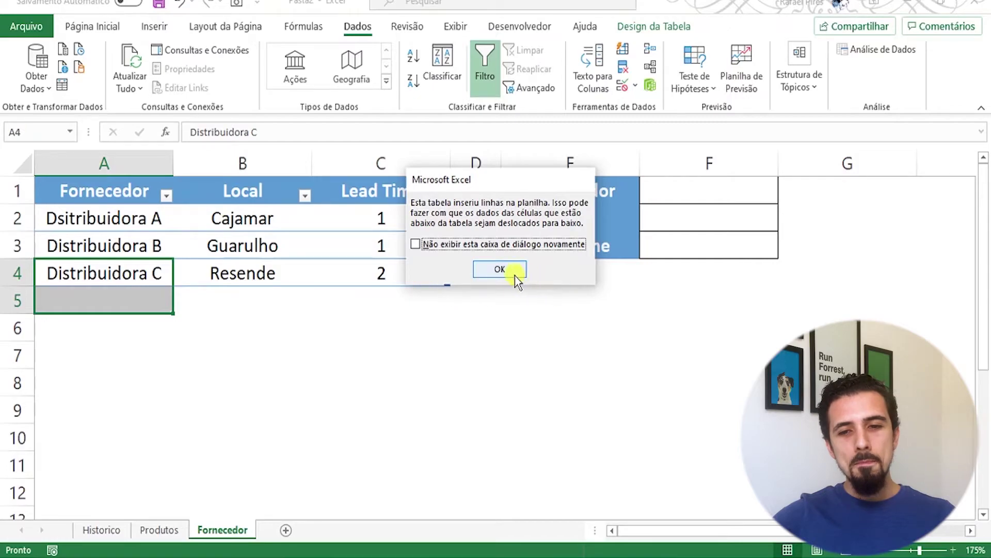
{"action": "left_click", "coordinate": [514, 273]}
{"action": "left_click", "coordinate": [163, 303]}
{"action": "double_click", "coordinate": [163, 303]}
{"action": "key", "text": "BackSpace"}
{"action": "type", "text": "D"}
{"action": "key", "text": "Return"}
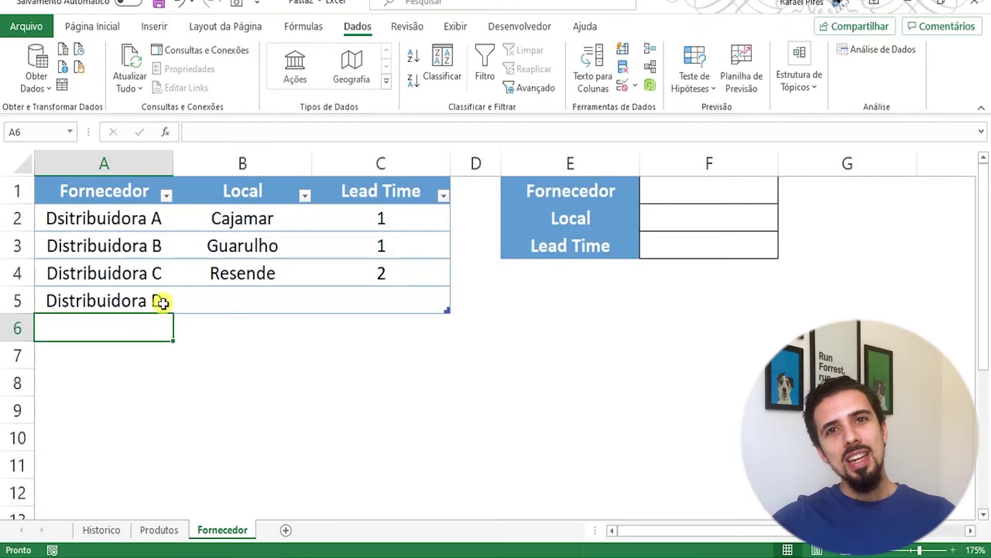
{"action": "left_click", "coordinate": [711, 196]}
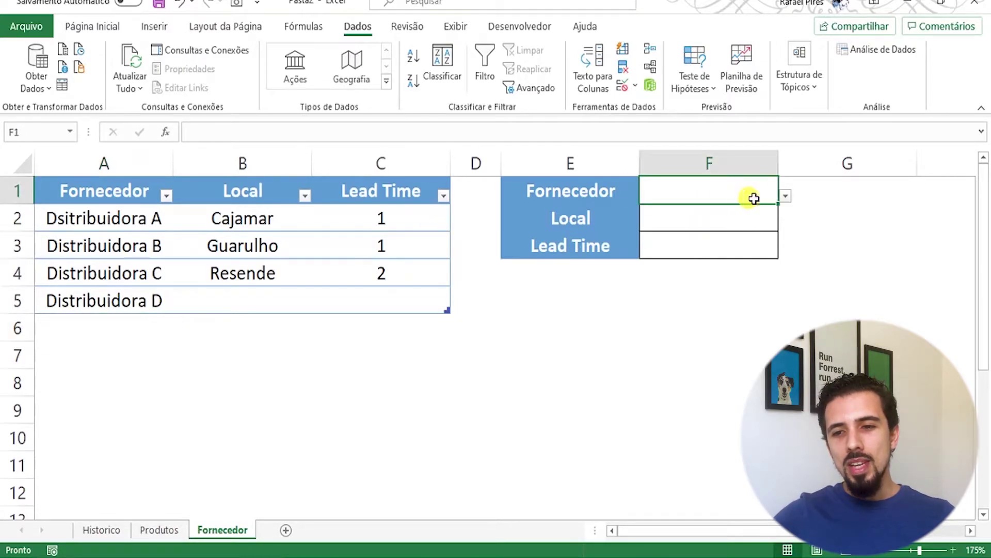
{"action": "left_click", "coordinate": [784, 197]}
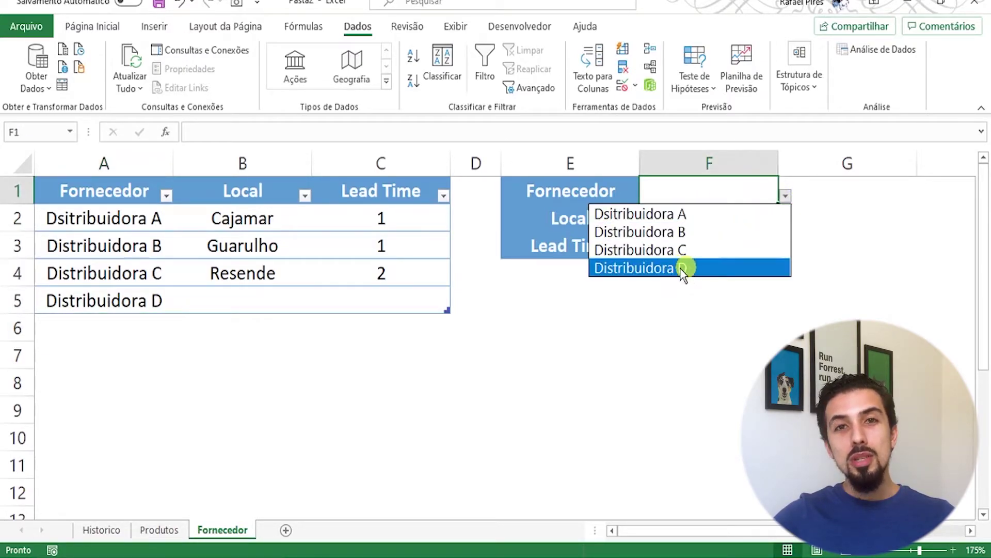
- Remove Distribuidora D from A5 and recheck the options offered in F1, leaving that cell empty
{"action": "left_click", "coordinate": [157, 283]}
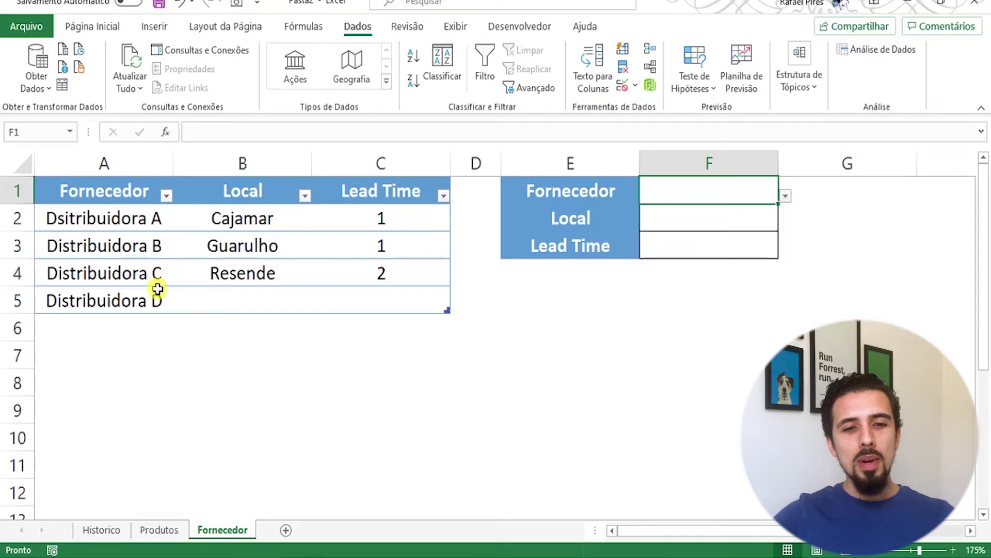
{"action": "left_click", "coordinate": [150, 300]}
{"action": "key", "text": "Delete"}
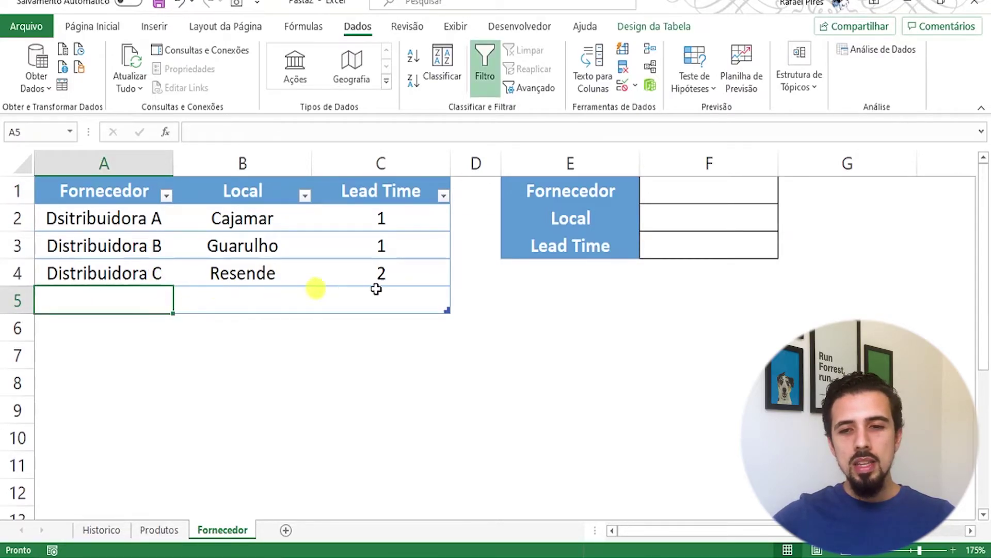
{"action": "left_click", "coordinate": [719, 186]}
{"action": "left_click", "coordinate": [785, 197]}
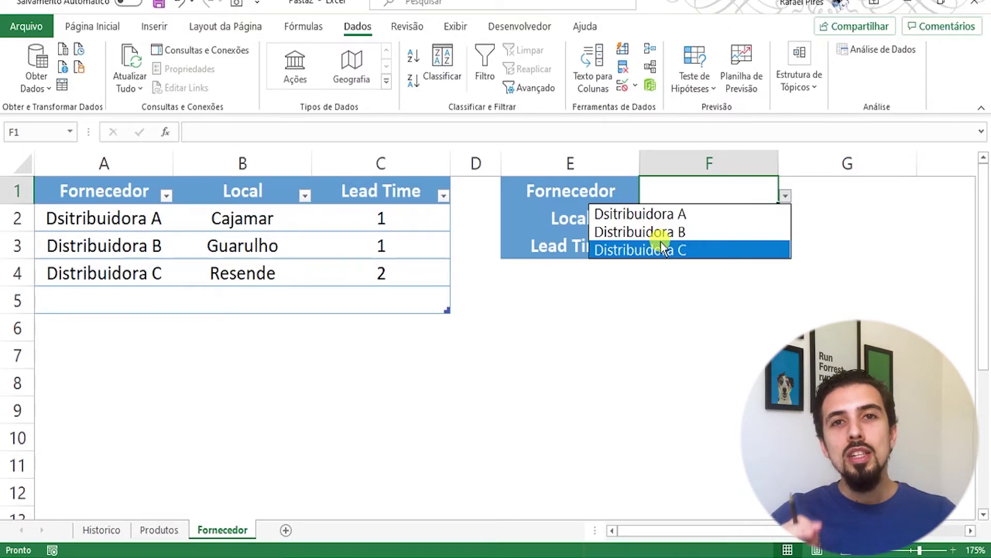
{"action": "type", "text": "'"}
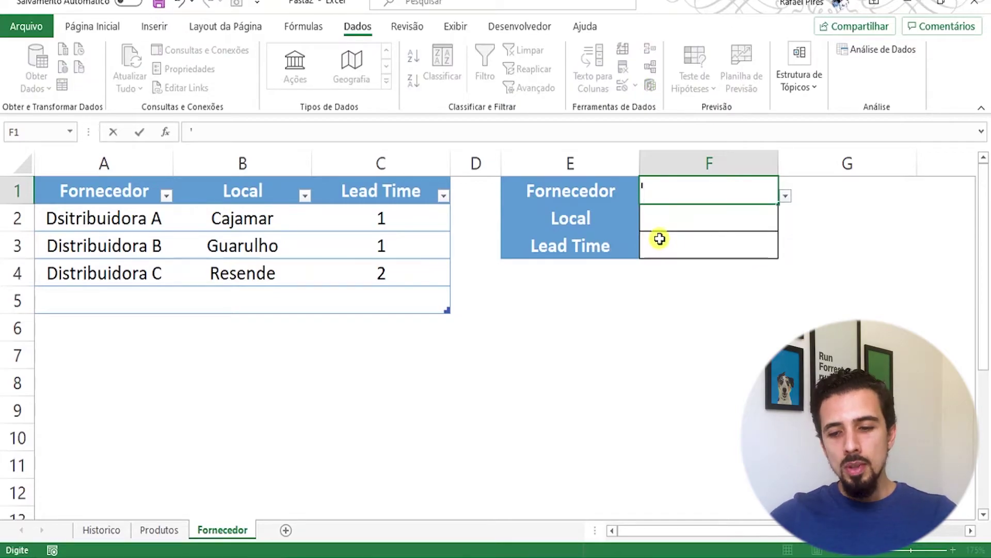
{"action": "key", "text": "BackSpace"}
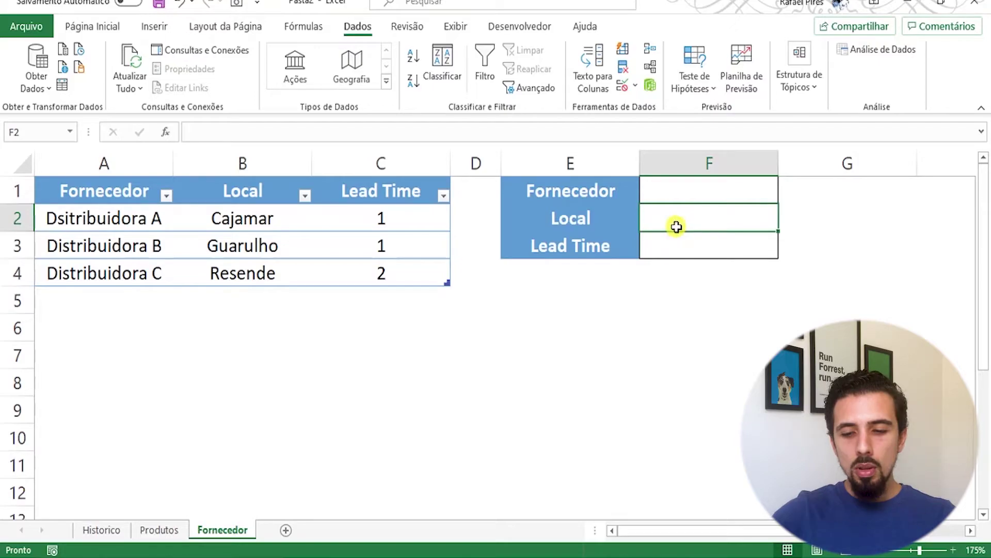
- Enter =PROCV(F1;Fornecedor[#Tudo];2;0) in F2 to look up the chosen supplier's Local
{"action": "type", "text": "=procv"}
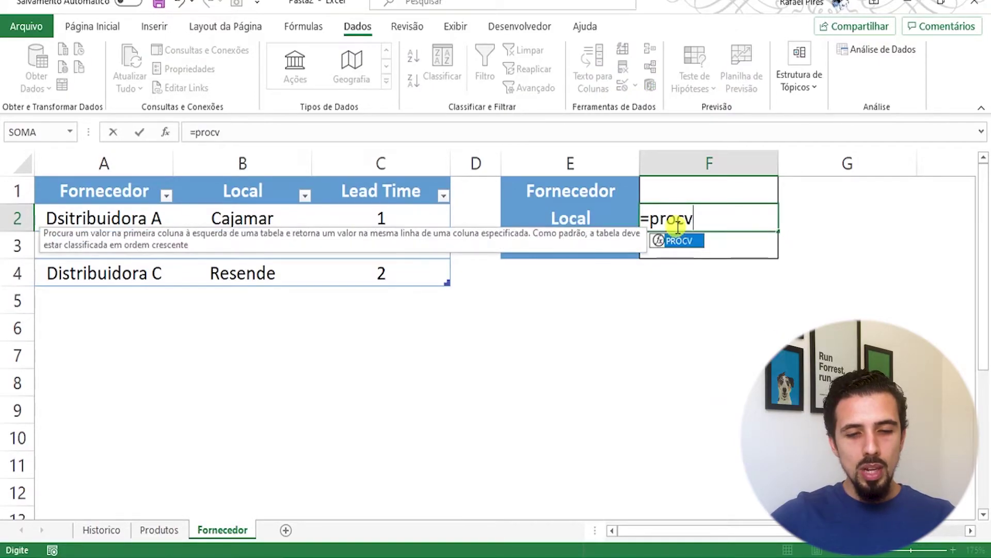
{"action": "key", "text": "Tab"}
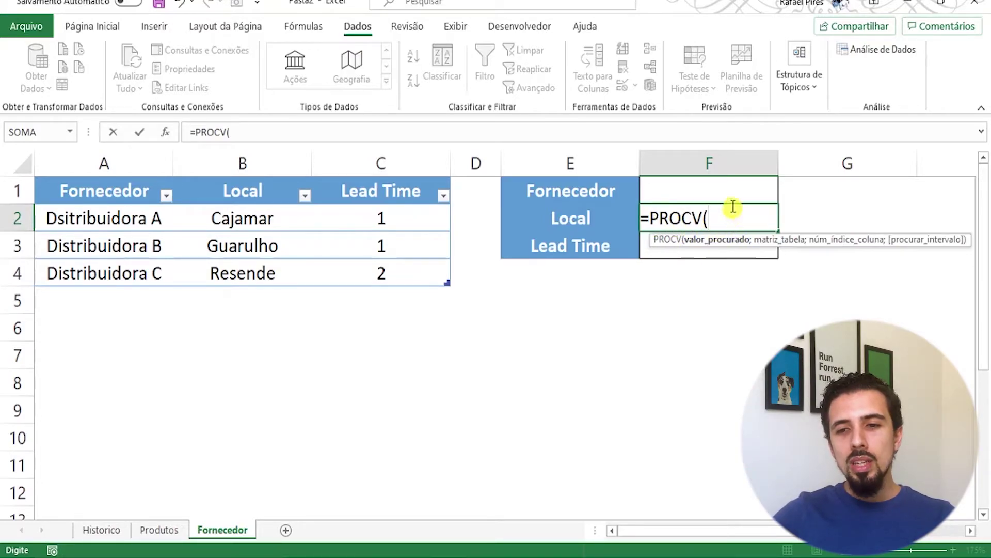
{"action": "left_click", "coordinate": [712, 188]}
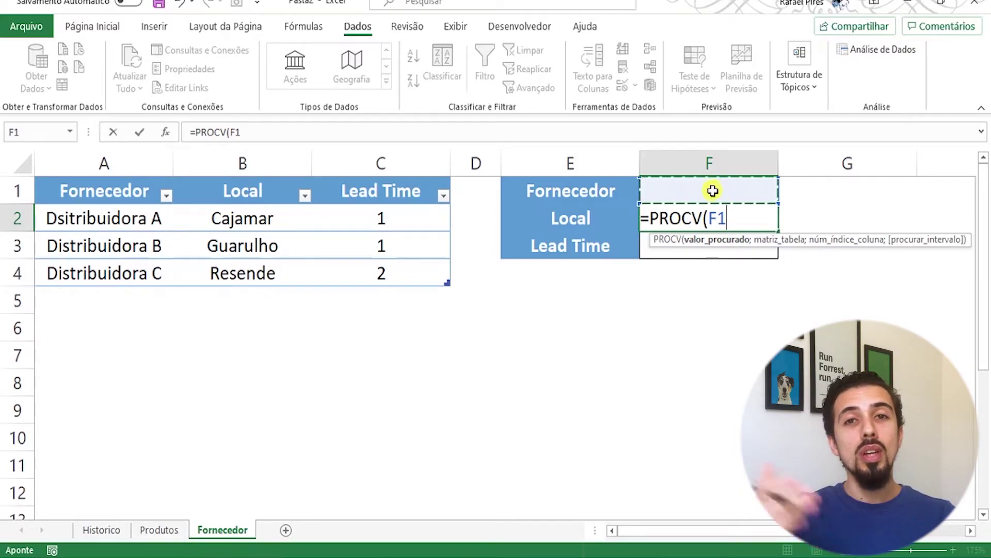
{"action": "type", "text": ";"}
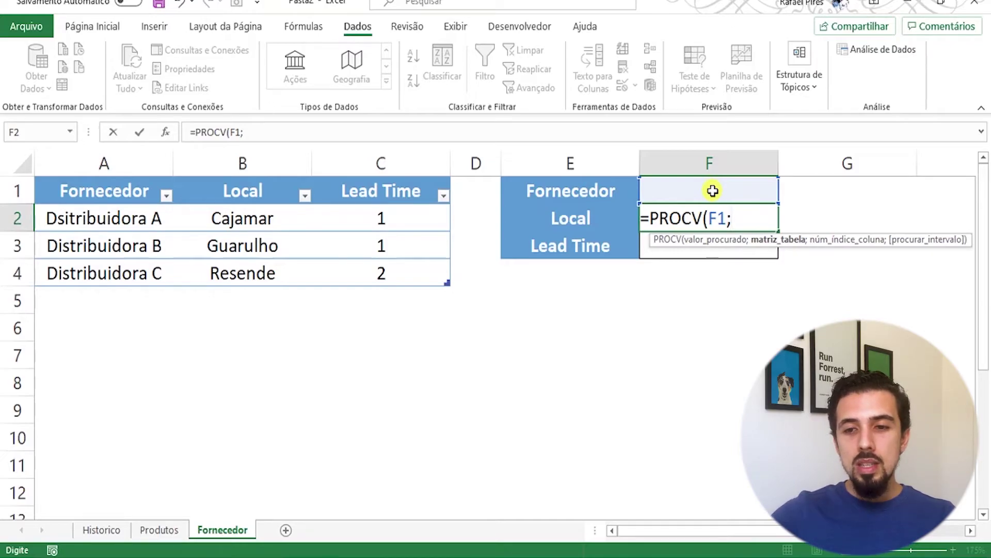
{"action": "left_click_drag", "start_coordinate": [139, 193], "coordinate": [388, 255]}
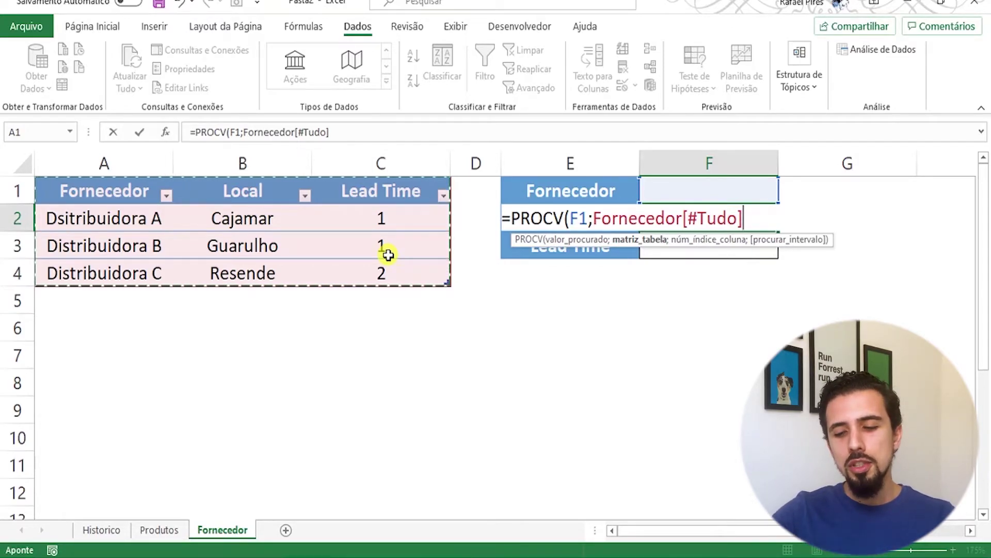
{"action": "type", "text": ";"}
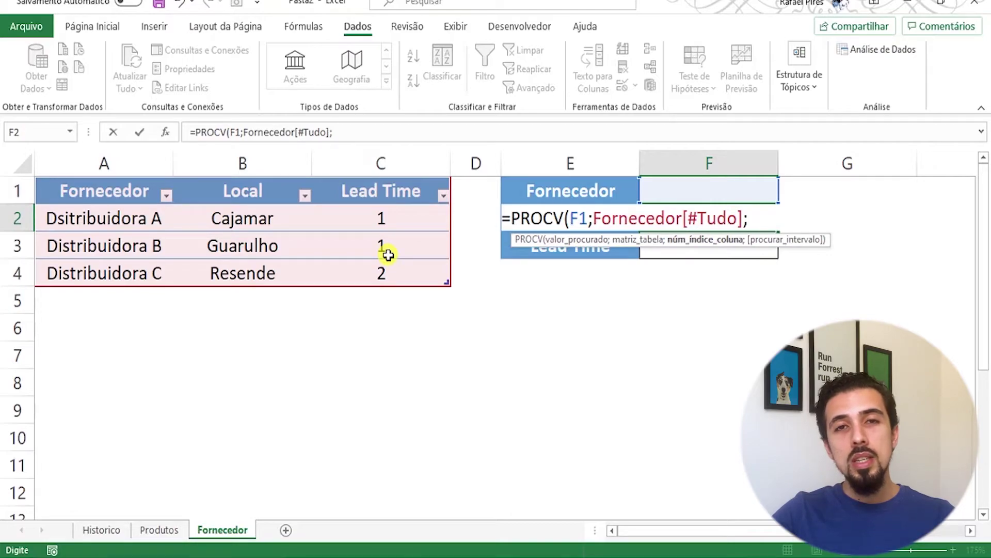
{"action": "type", "text": "2"}
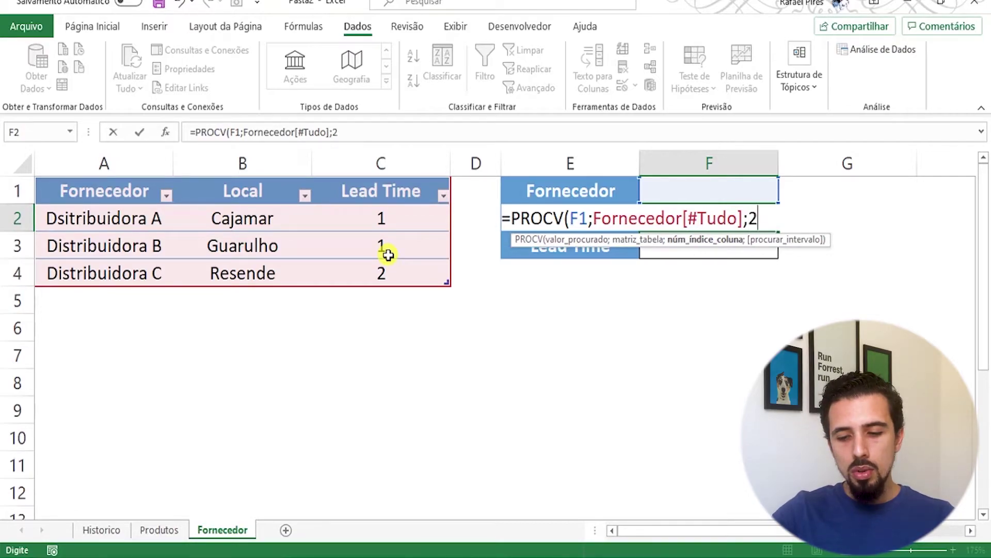
{"action": "type", "text": ";0"}
{"action": "type", "text": ")"}
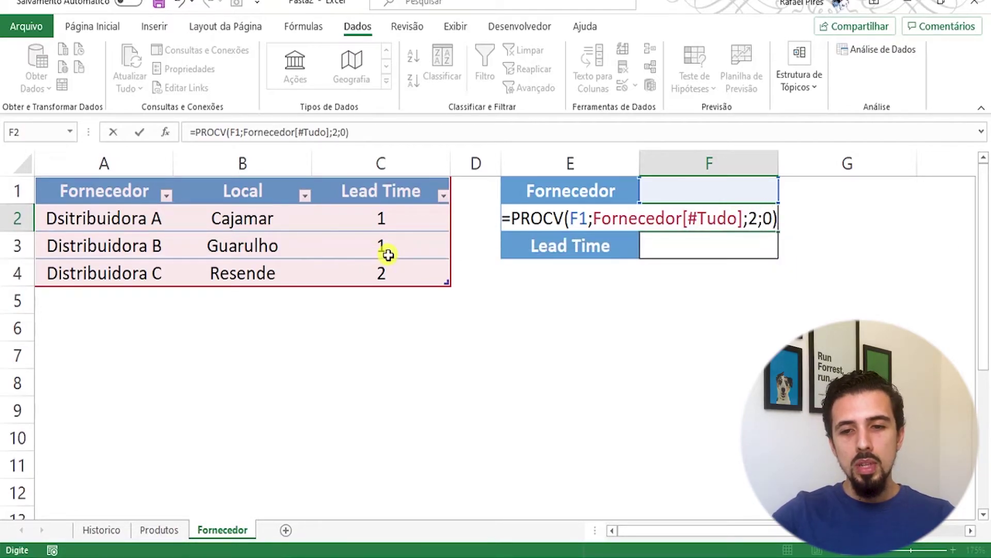
{"action": "key", "text": "Return"}
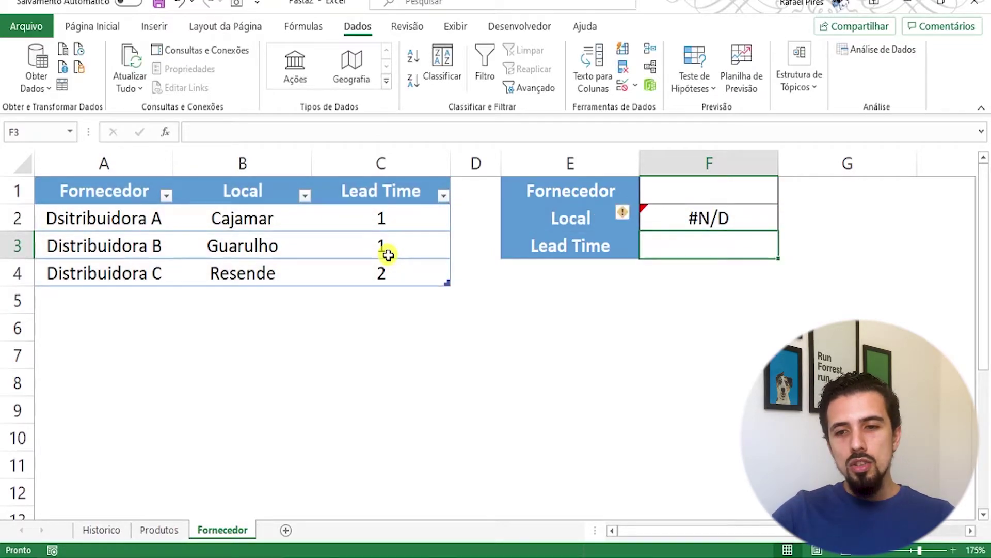
- Test the Local lookup by choosing Dsitribuidora A in F1, and clear that cell again
{"action": "key", "text": "Up"}
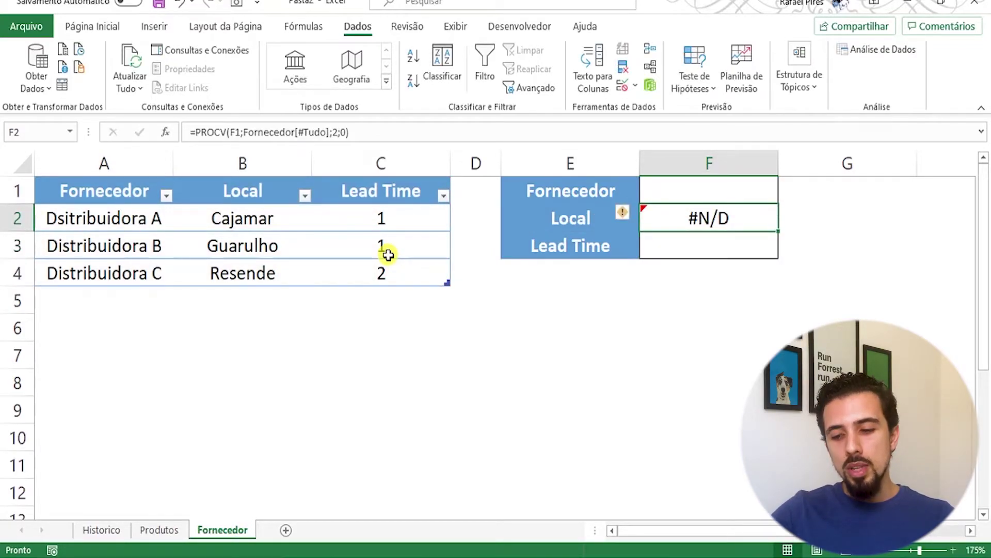
{"action": "key", "text": "Up"}
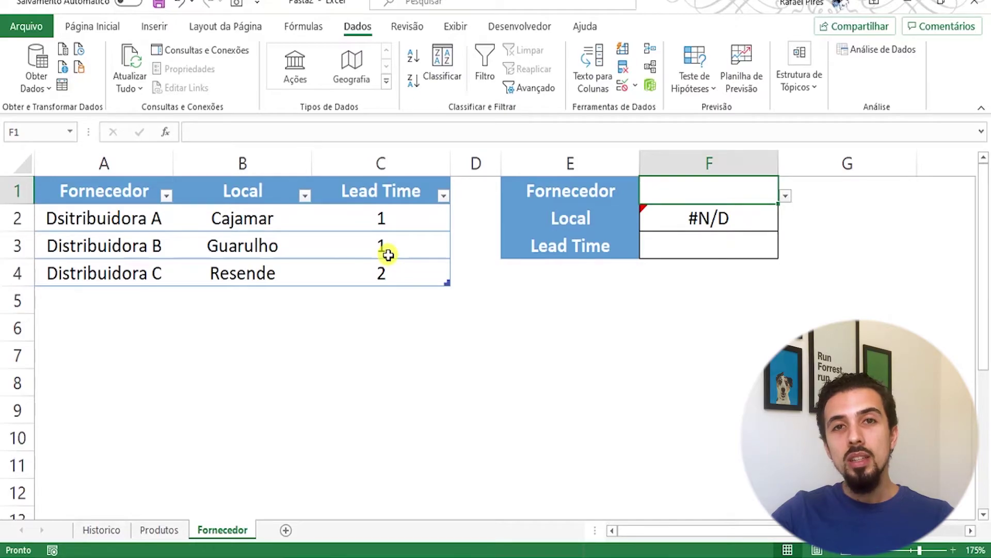
{"action": "key", "text": "Down"}
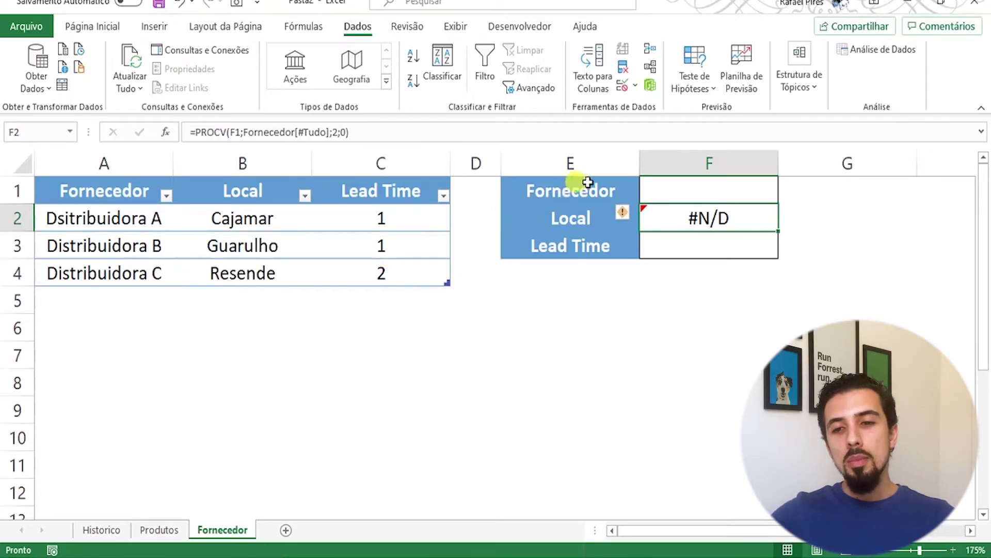
{"action": "left_click", "coordinate": [632, 185]}
{"action": "left_click", "coordinate": [684, 190]}
{"action": "left_click", "coordinate": [785, 196]}
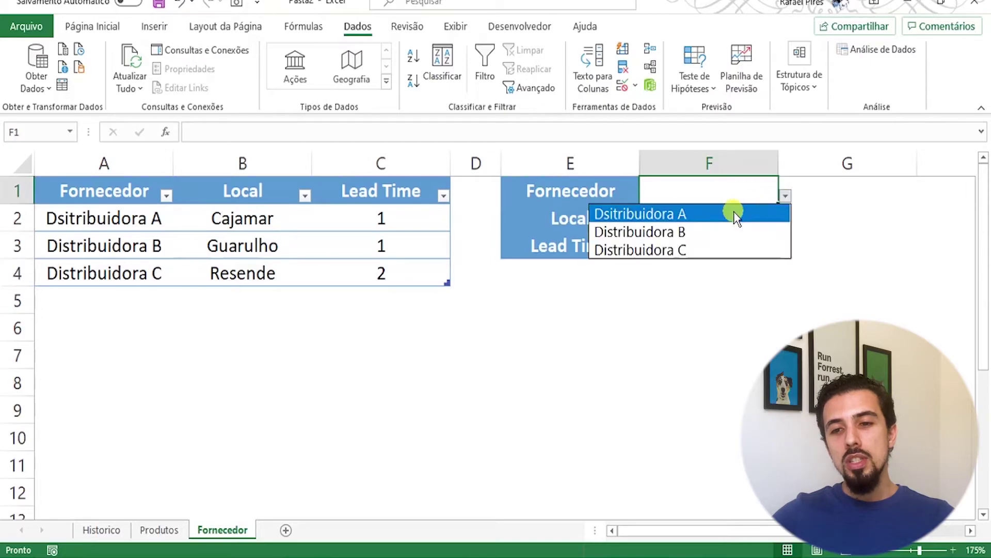
{"action": "left_click", "coordinate": [730, 213]}
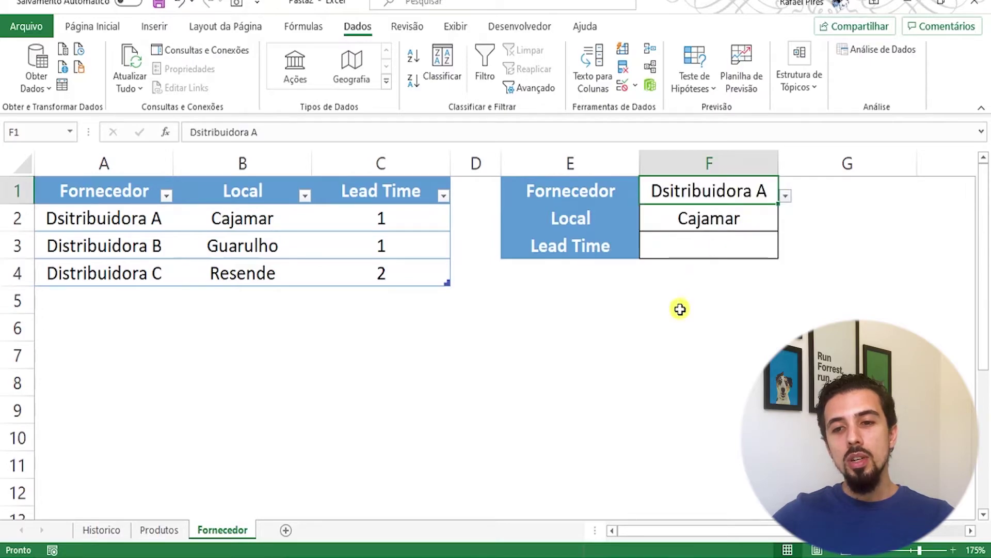
{"action": "key", "text": "Delete"}
- Wrap the PROCV formula in F2 in SEERRO with "" as the value returned on error
{"action": "left_click", "coordinate": [701, 218]}
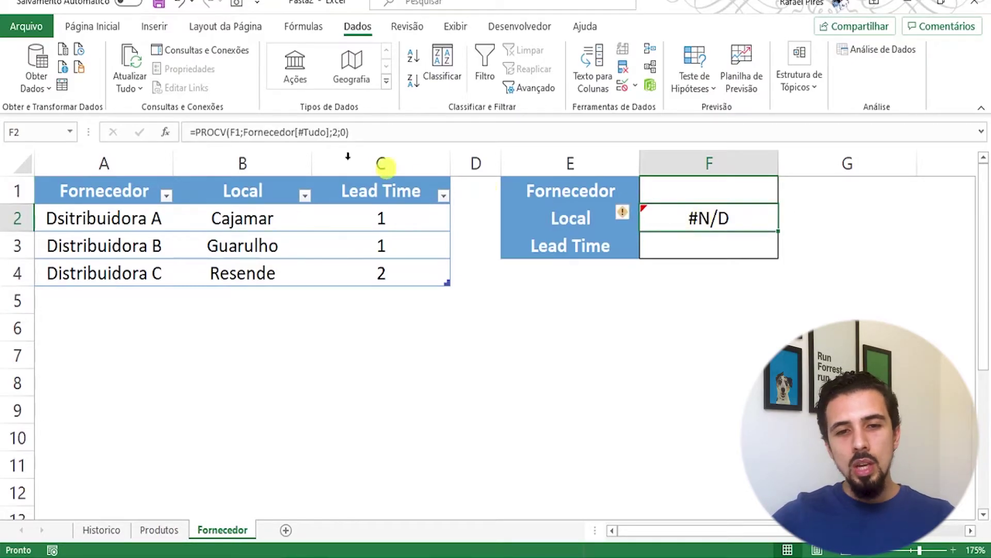
{"action": "left_click", "coordinate": [199, 133]}
{"action": "type", "text": "seer"}
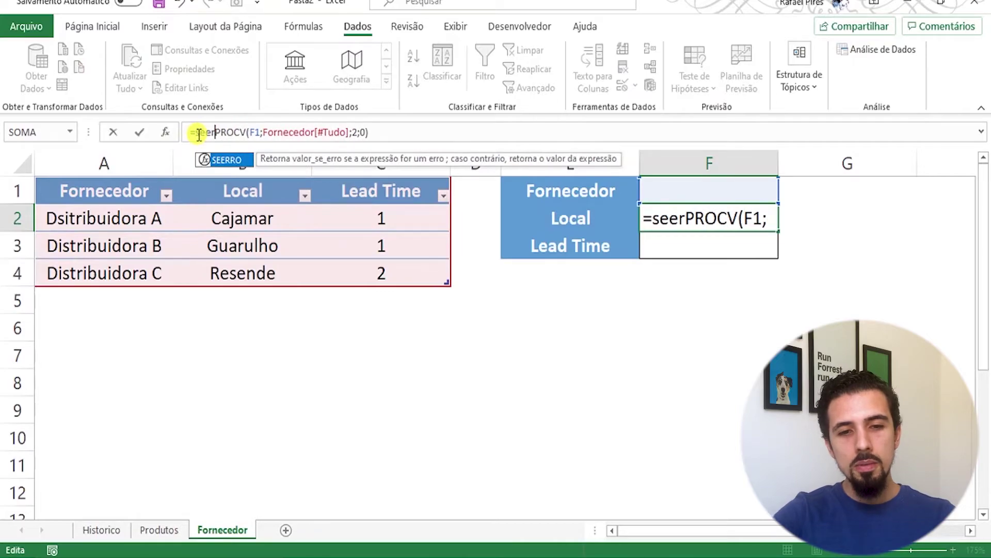
{"action": "key", "text": "Tab"}
{"action": "left_click", "coordinate": [408, 134]}
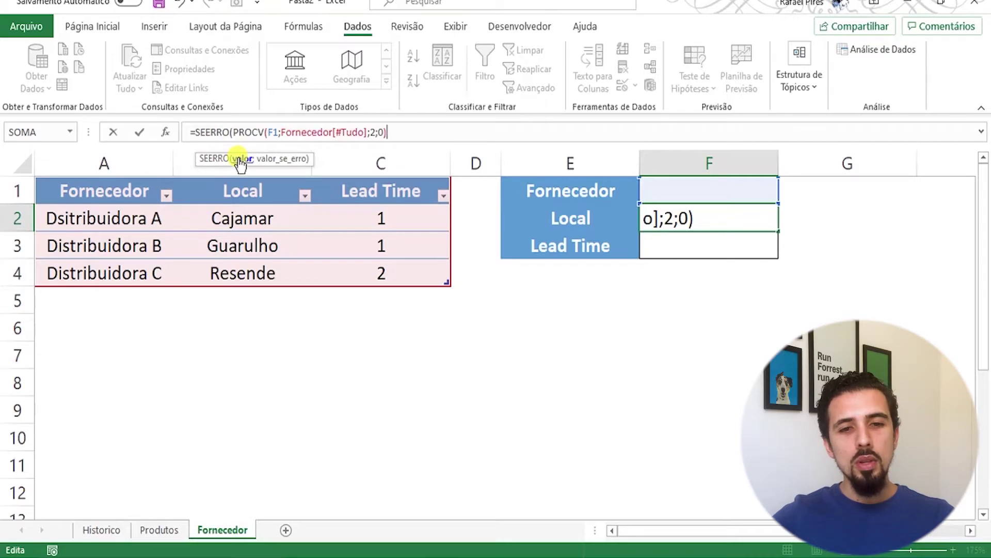
{"action": "type", "text": ";0"}
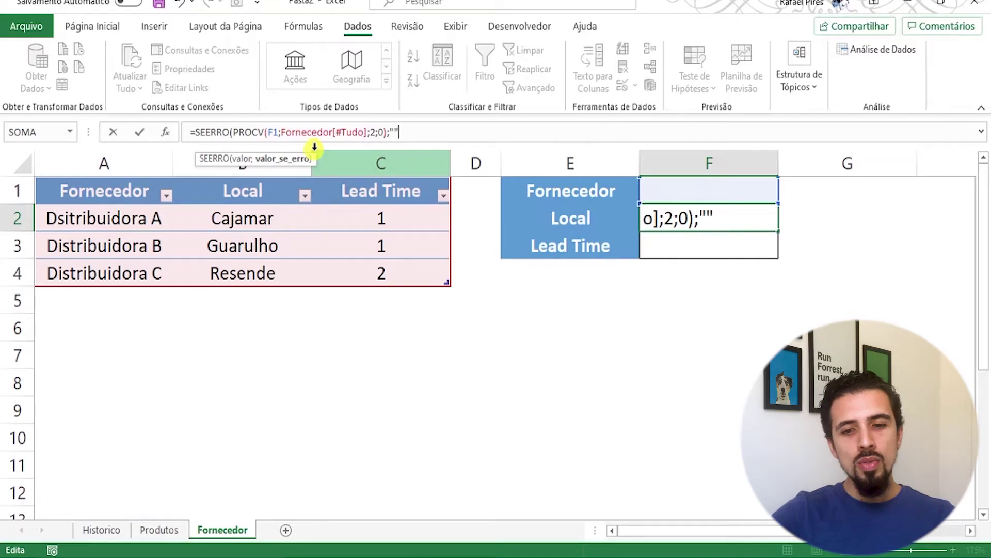
{"action": "type", "text": ")"}
- Make the F1 reference in the F2 formula absolute as $F$1 and commit the formula
{"action": "left_click", "coordinate": [649, 217]}
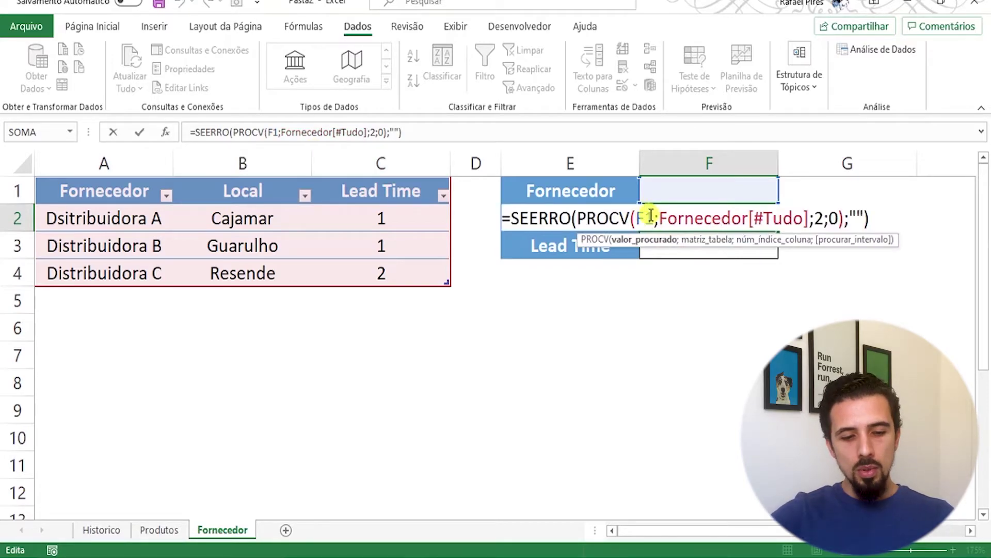
{"action": "key", "text": "F4"}
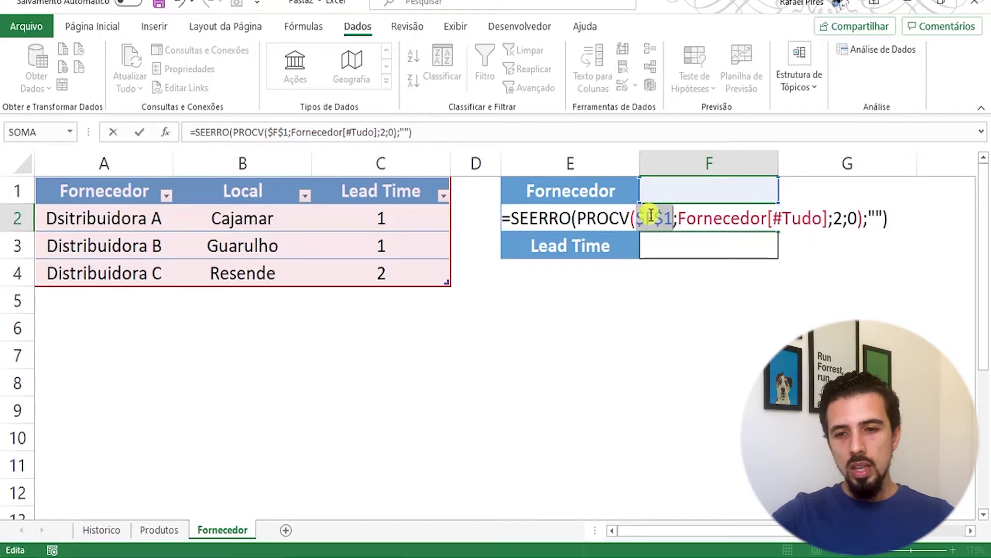
{"action": "key", "text": "Return"}
- Copy the F2 formula down to F3 and set its column index to 3 for the Lead Time
{"action": "left_click", "coordinate": [646, 212]}
{"action": "left_click_drag", "start_coordinate": [784, 236], "coordinate": [774, 246]}
{"action": "double_click", "coordinate": [762, 246]}
{"action": "left_click", "coordinate": [843, 247]}
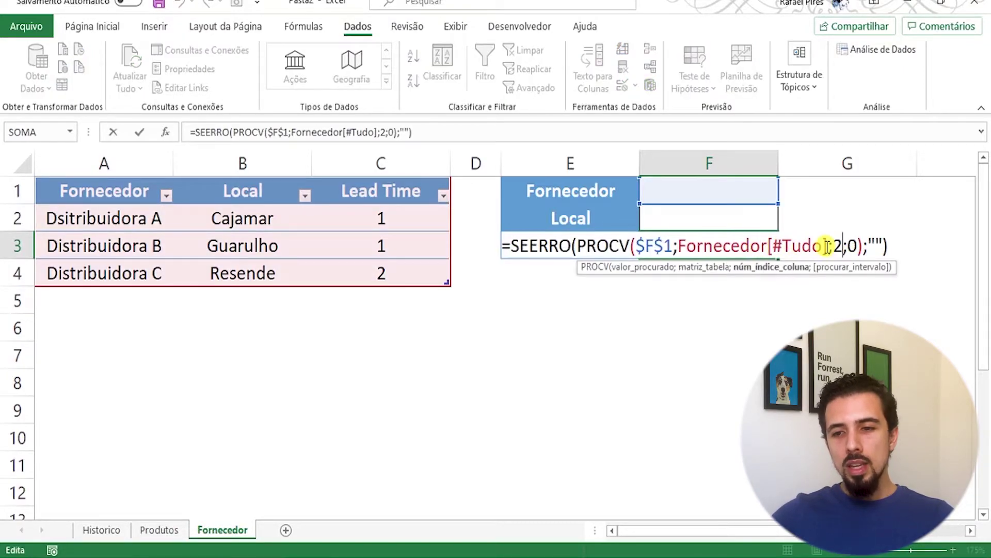
{"action": "key", "text": "BackSpace"}
{"action": "type", "text": "3"}
{"action": "key", "text": "Return"}
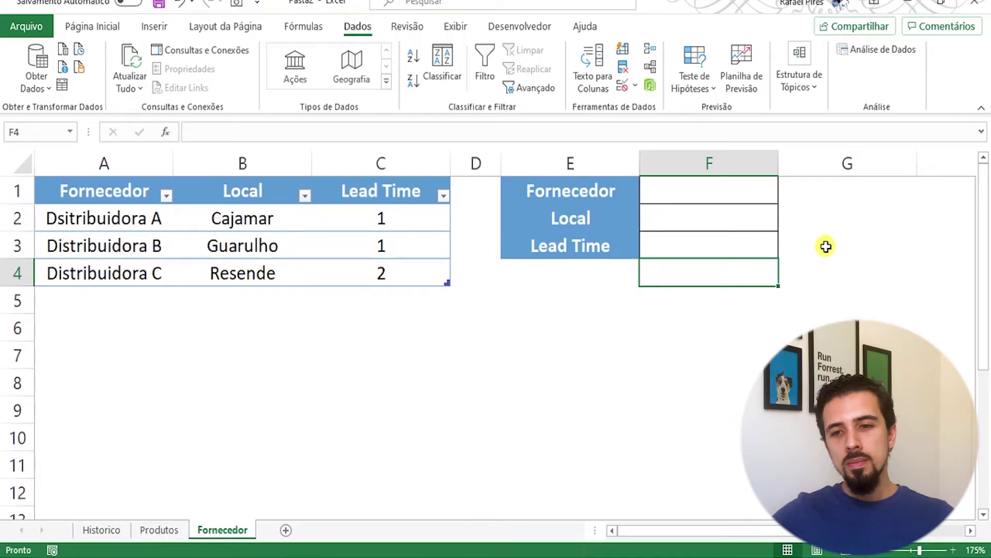
- Test both lookups by choosing different suppliers in F1, including Dsitribuidora A and Distribuidora C, and clear the cell
{"action": "left_click", "coordinate": [736, 188]}
{"action": "left_click", "coordinate": [785, 197]}
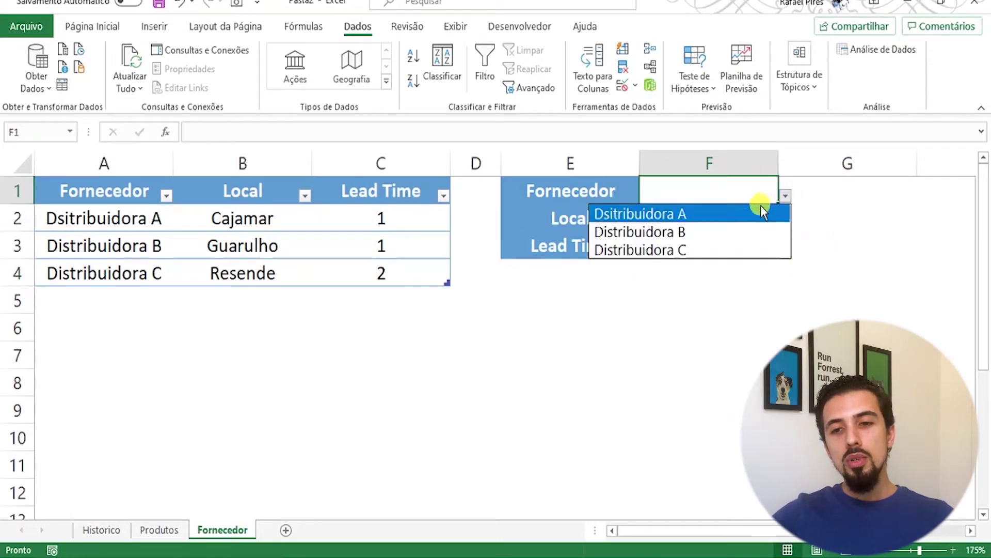
{"action": "left_click", "coordinate": [760, 212]}
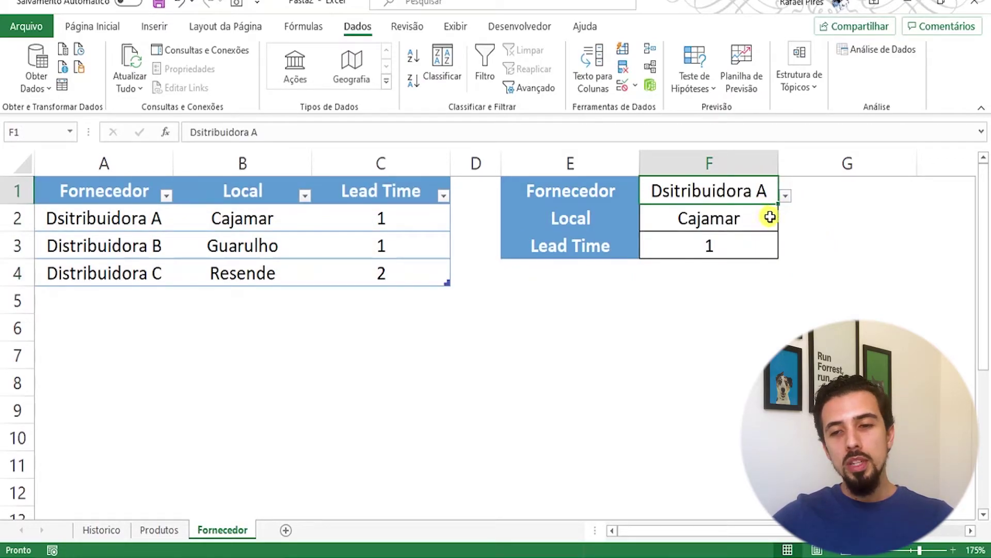
{"action": "left_click", "coordinate": [785, 197]}
{"action": "left_click", "coordinate": [741, 224]}
{"action": "left_click", "coordinate": [786, 196]}
{"action": "left_click", "coordinate": [752, 251]}
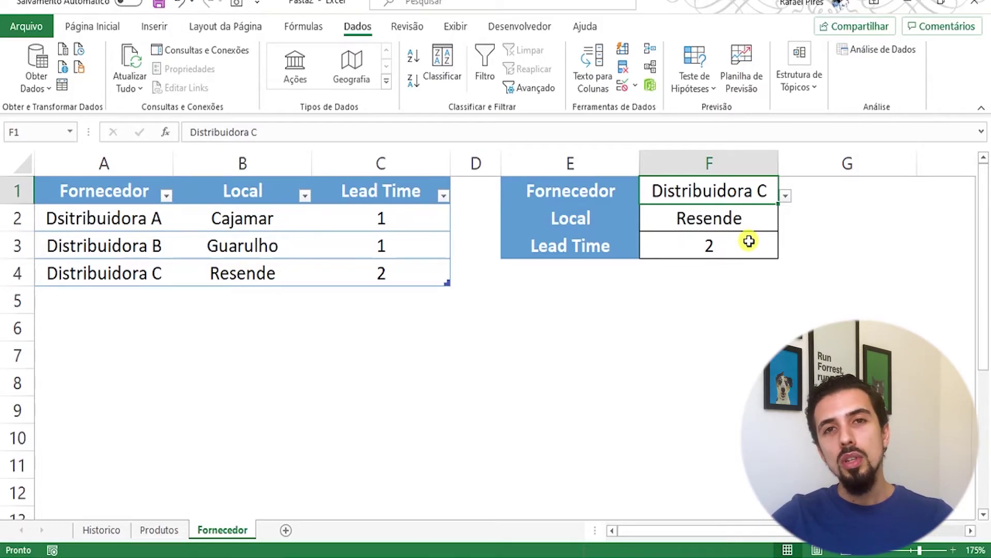
{"action": "key", "text": "Delete"}
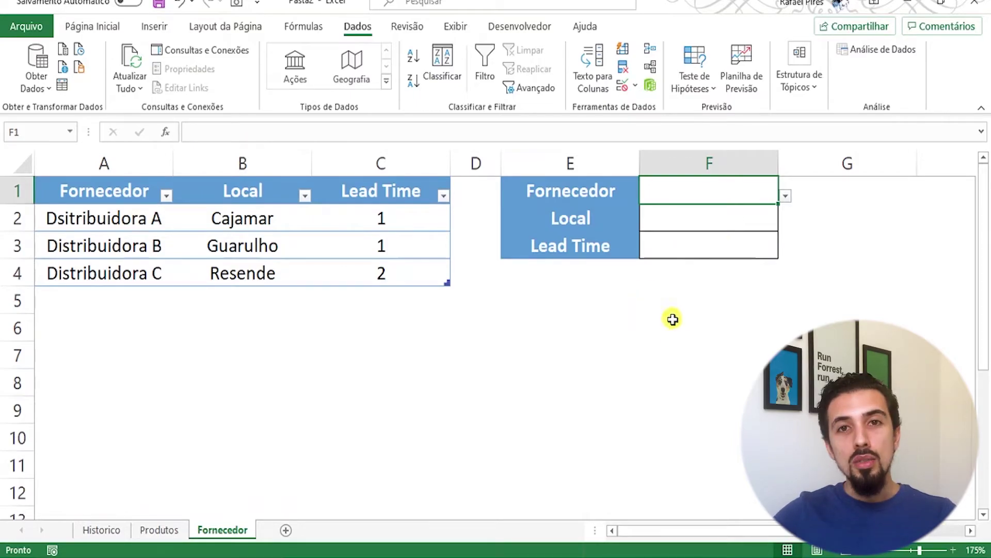
- Open the Produtos sheet and narrow the empty column G beside the product table
{"action": "left_click", "coordinate": [157, 530]}
{"action": "left_click", "coordinate": [551, 298]}
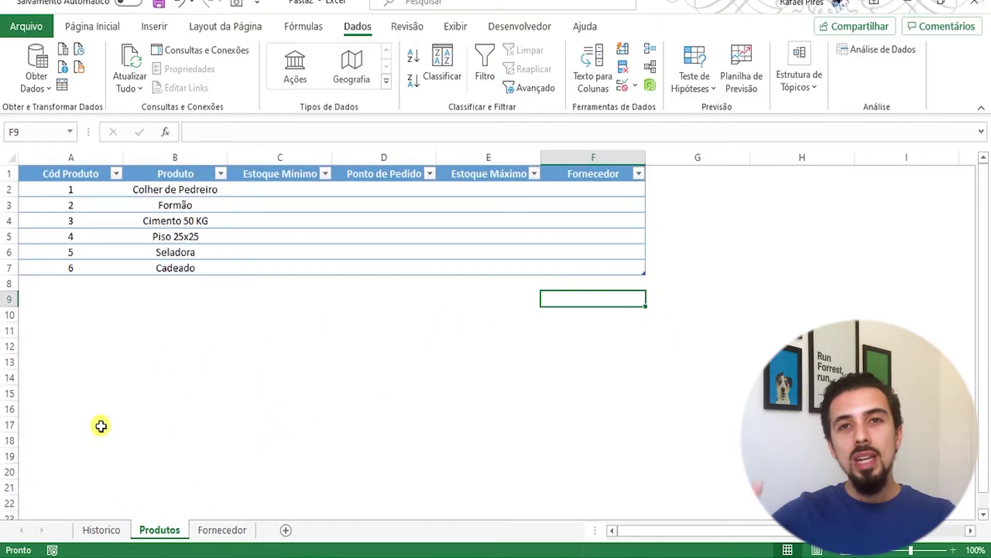
{"action": "left_click_drag", "start_coordinate": [746, 157], "coordinate": [681, 157]}
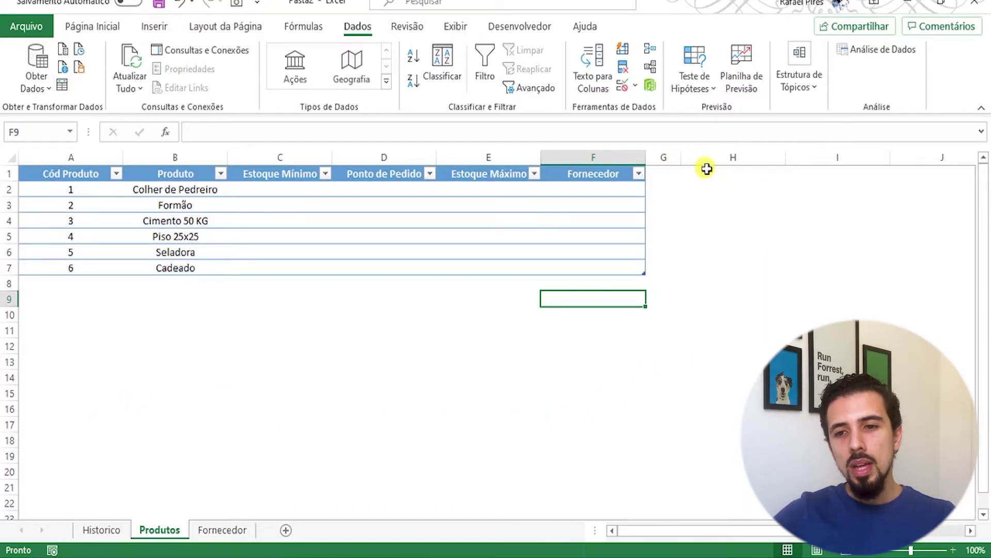
- Transpose the product table headers into H1:H6 with the array formula =TRANSPOR(A1:F1)
{"action": "left_click", "coordinate": [721, 175]}
{"action": "scroll", "coordinate": [735, 186], "scroll_direction": "up", "scroll_amount": 3}
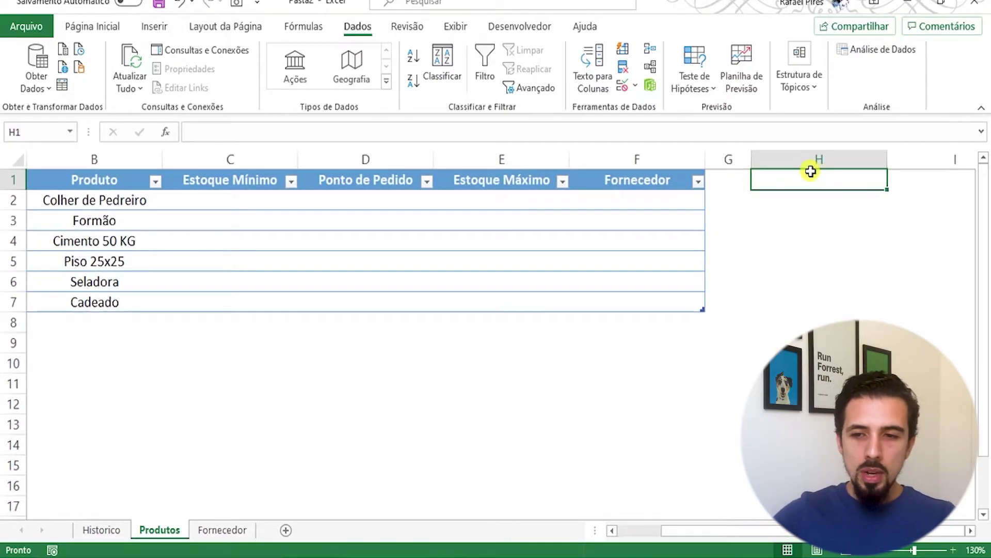
{"action": "left_click_drag", "start_coordinate": [699, 534], "coordinate": [618, 524]}
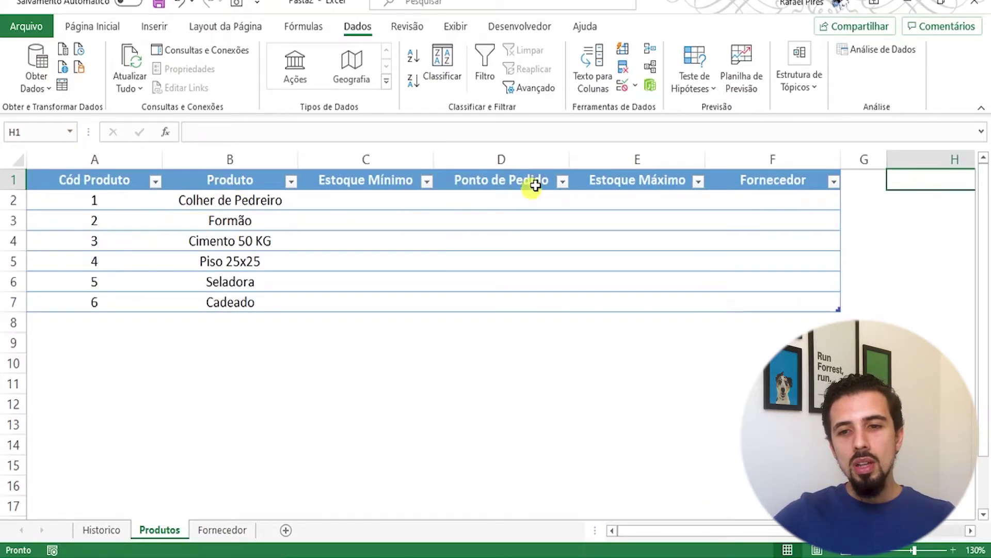
{"action": "left_click_drag", "start_coordinate": [753, 529], "coordinate": [789, 535]}
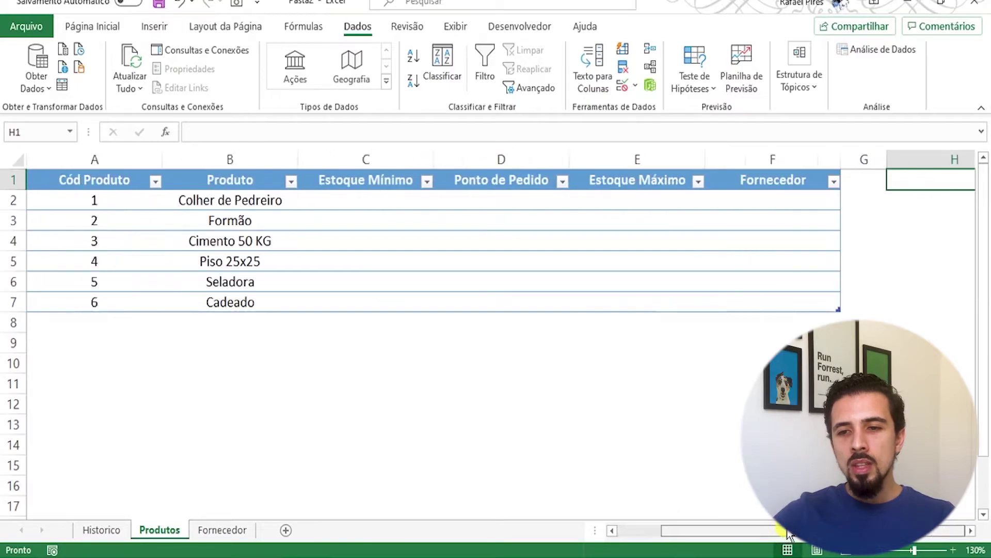
{"action": "left_click_drag", "start_coordinate": [786, 177], "coordinate": [796, 286]}
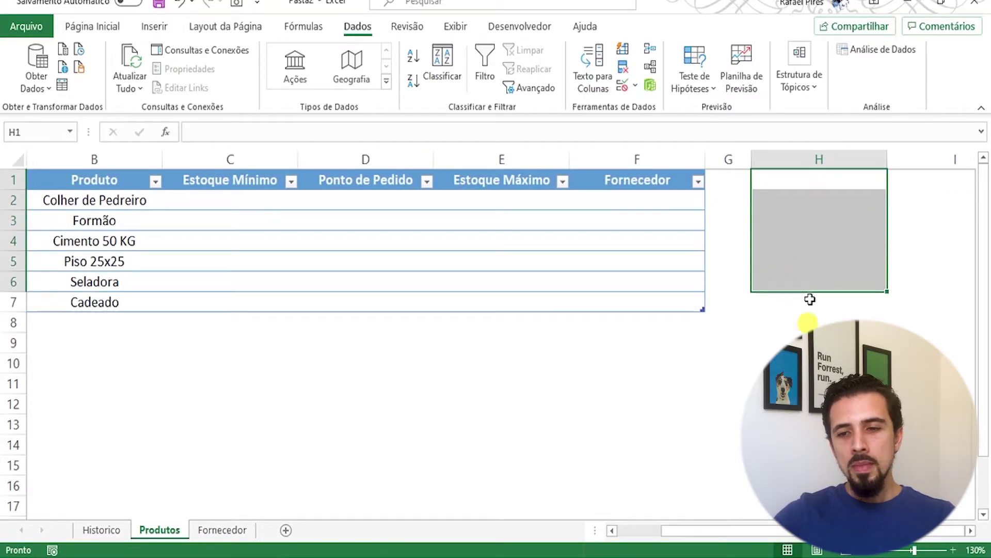
{"action": "type", "text": "=transpor"}
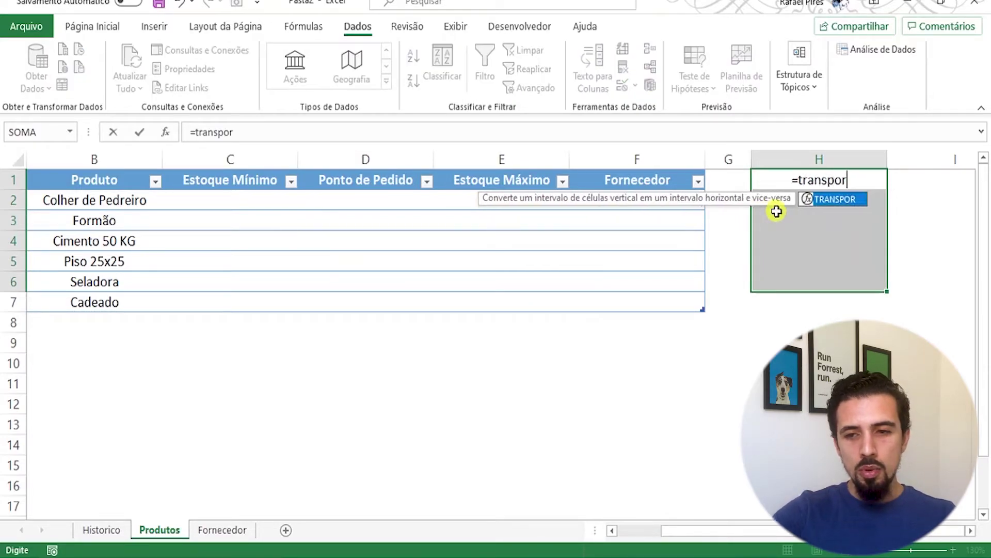
{"action": "key", "text": "Tab"}
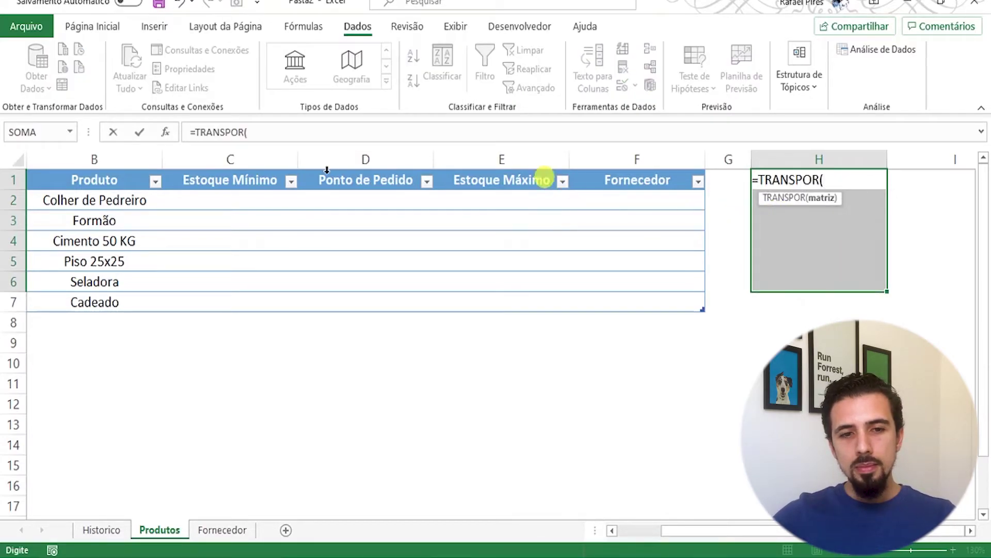
{"action": "left_click_drag", "start_coordinate": [671, 531], "coordinate": [663, 533]}
{"action": "left_click_drag", "start_coordinate": [84, 181], "coordinate": [712, 173]}
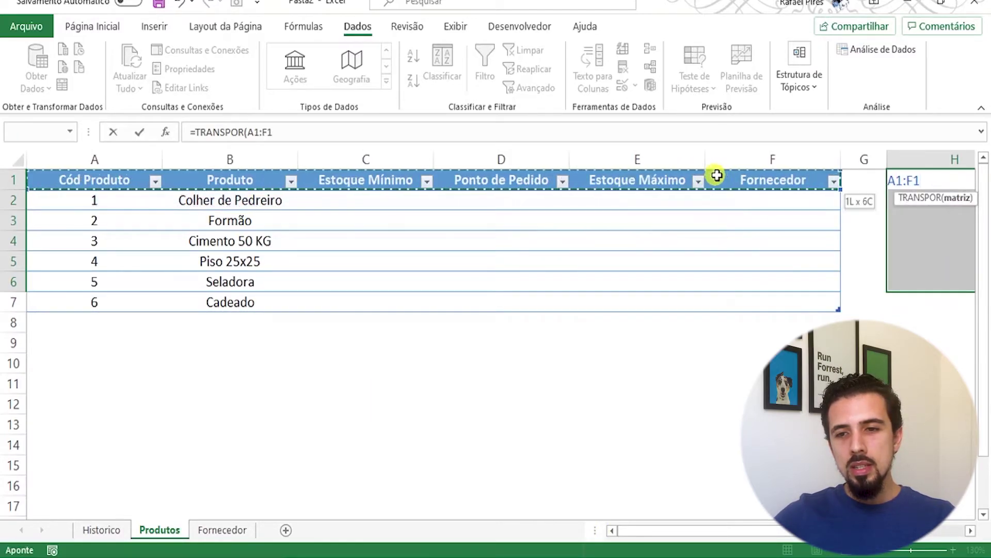
{"action": "type", "text": ")"}
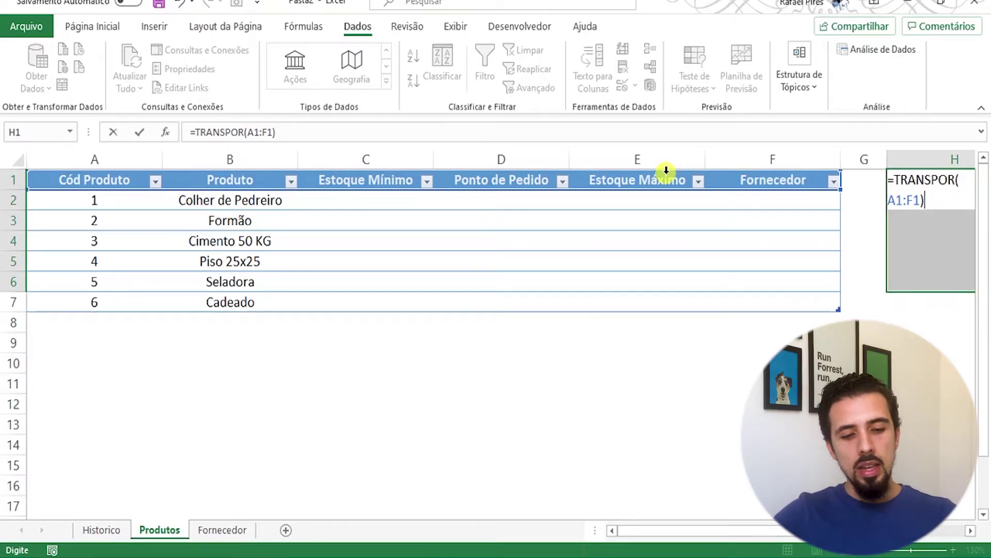
{"action": "key", "text": "ctrl+shift+Return"}
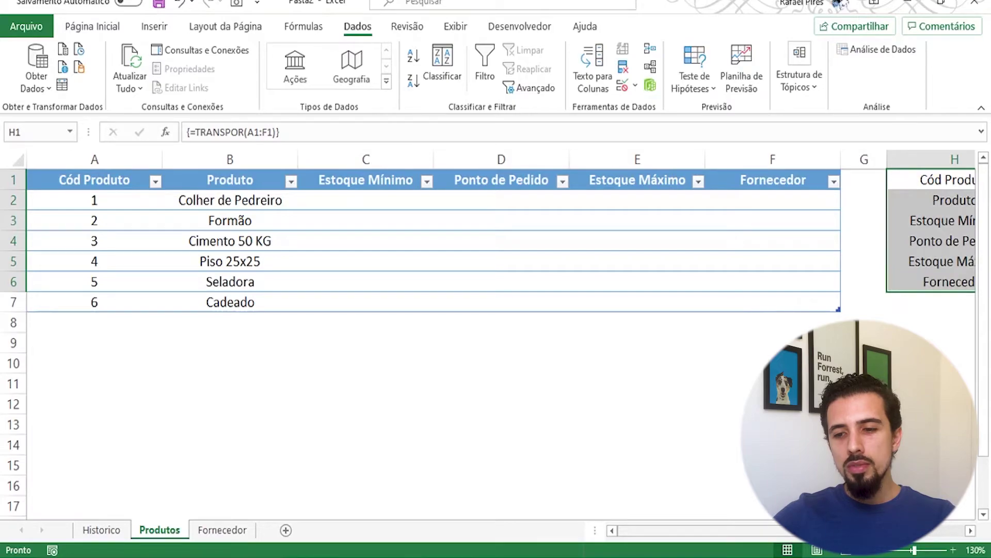
{"action": "scroll", "coordinate": [826, 258], "scroll_direction": "right", "scroll_amount": 2}
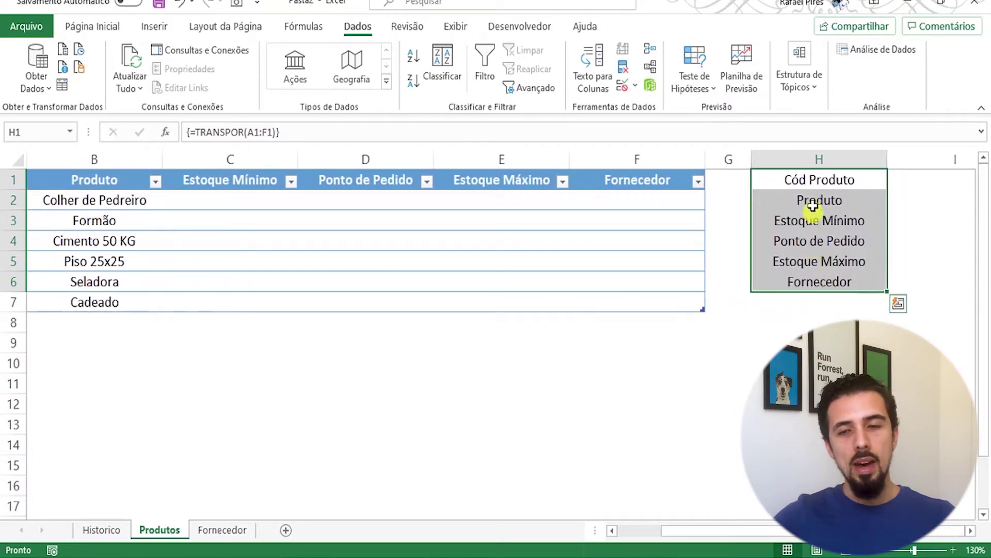
- Copy the header formatting of the Fornecedor cell F1 onto the transposed labels in H1:H6
{"action": "left_click_drag", "start_coordinate": [814, 221], "coordinate": [823, 181]}
{"action": "left_click", "coordinate": [604, 181]}
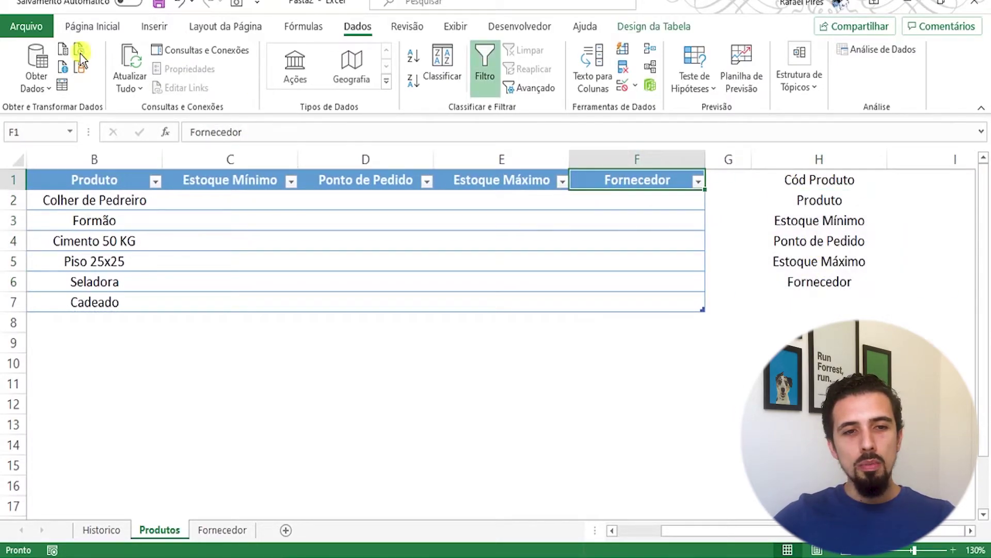
{"action": "left_click", "coordinate": [78, 26]}
{"action": "left_click", "coordinate": [61, 85]}
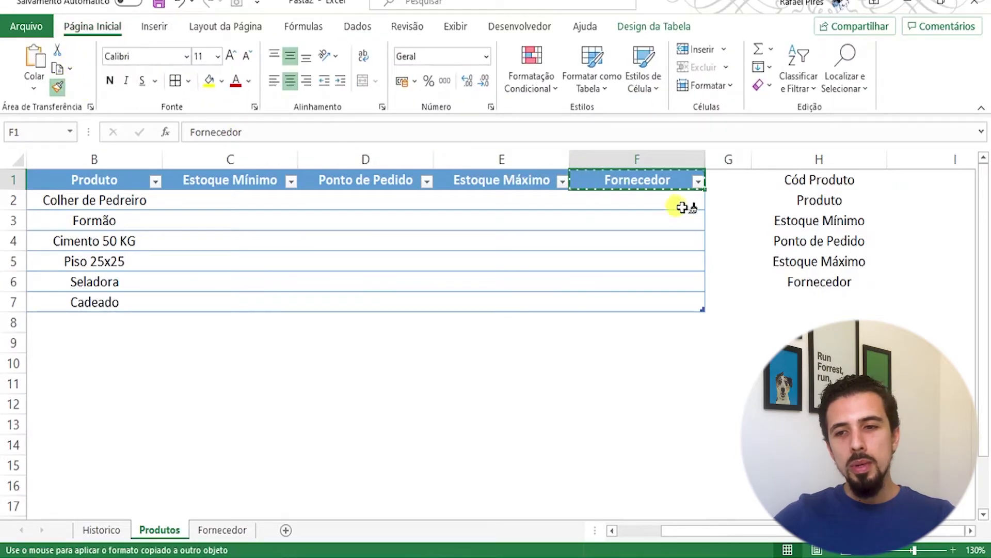
{"action": "left_click_drag", "start_coordinate": [790, 179], "coordinate": [788, 282]}
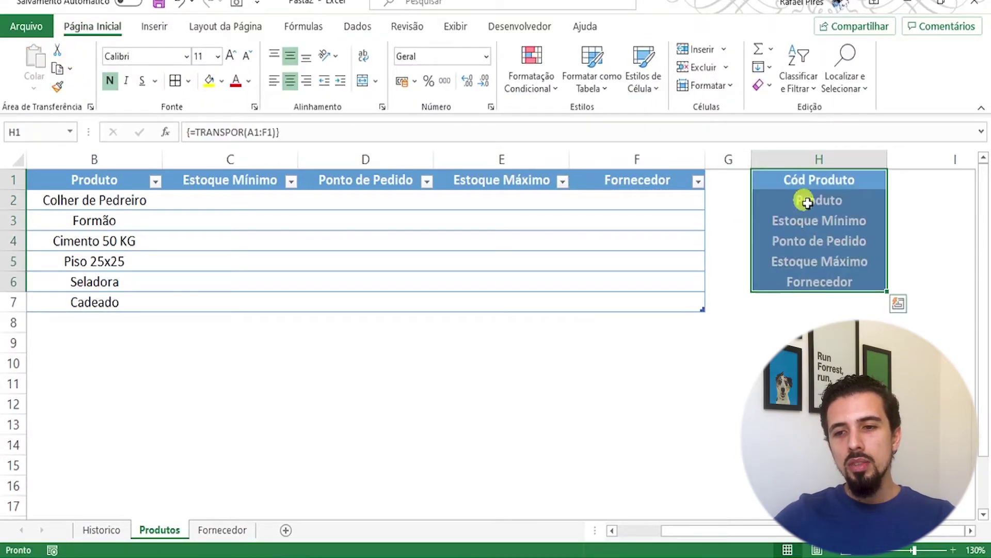
- Apply all borders to the blank cells I1:I6 next to the transposed labels
{"action": "left_click_drag", "start_coordinate": [826, 206], "coordinate": [826, 222]}
{"action": "left_click_drag", "start_coordinate": [924, 182], "coordinate": [934, 279]}
{"action": "left_click", "coordinate": [153, 27]}
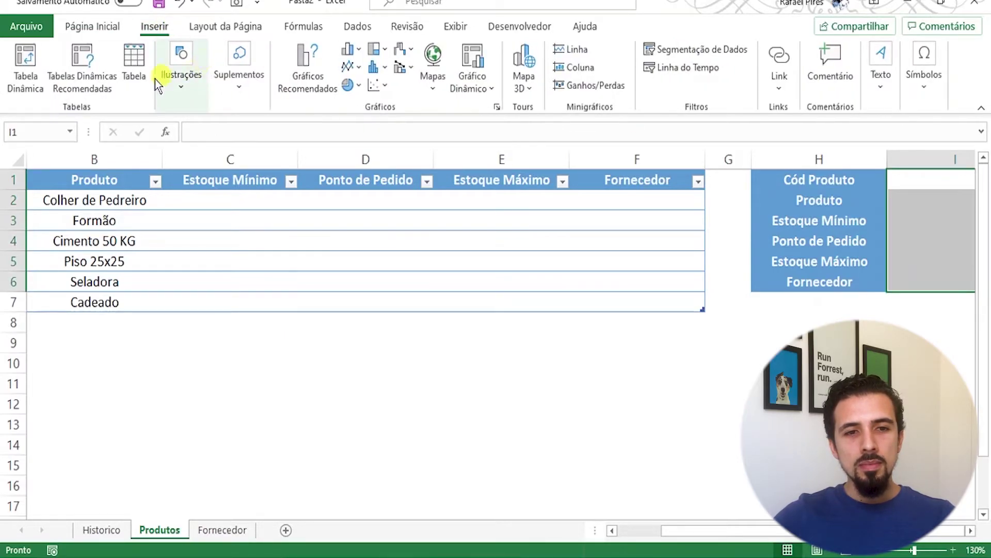
{"action": "left_click", "coordinate": [83, 26]}
{"action": "left_click", "coordinate": [176, 80]}
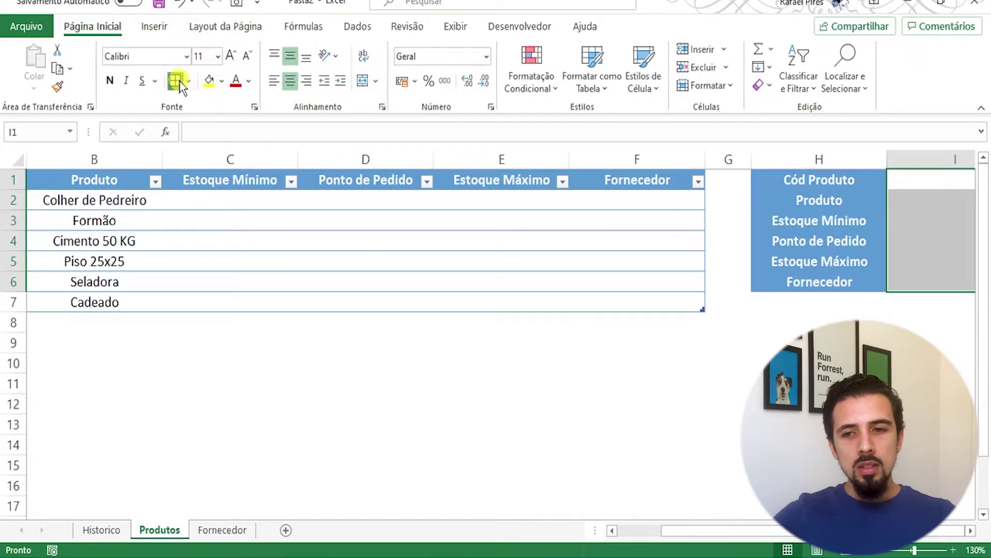
{"action": "scroll", "coordinate": [442, 277], "scroll_direction": "right", "scroll_amount": 3}
{"action": "left_click", "coordinate": [442, 279]}
{"action": "scroll", "coordinate": [556, 418], "scroll_direction": "down", "scroll_amount": 1}
{"action": "left_click_drag", "start_coordinate": [734, 531], "coordinate": [693, 526]}
{"action": "left_click", "coordinate": [641, 396]}
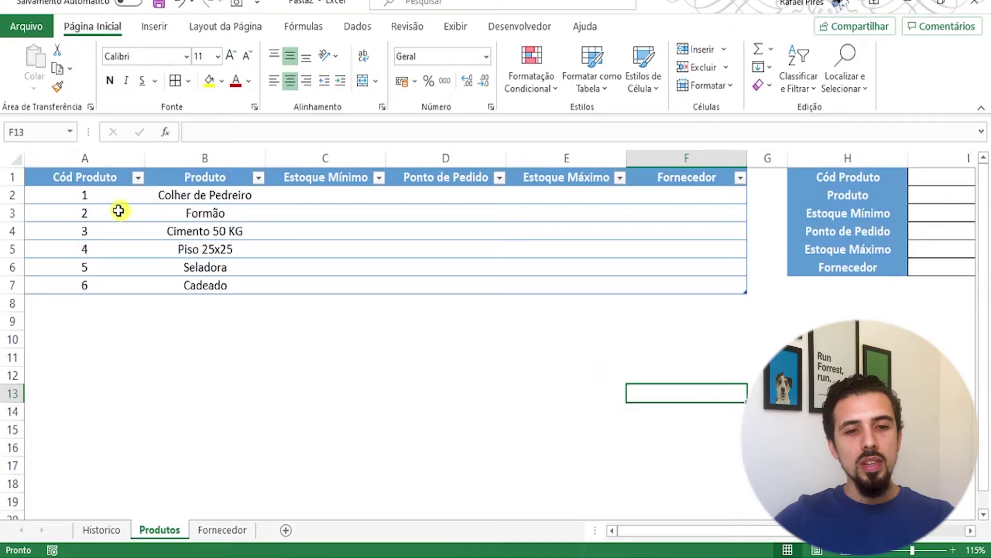
- Start a DESLOC formula in C9 with the Cód Produto header as reference, row offset 1 and column offset 0
{"action": "left_click", "coordinate": [86, 168]}
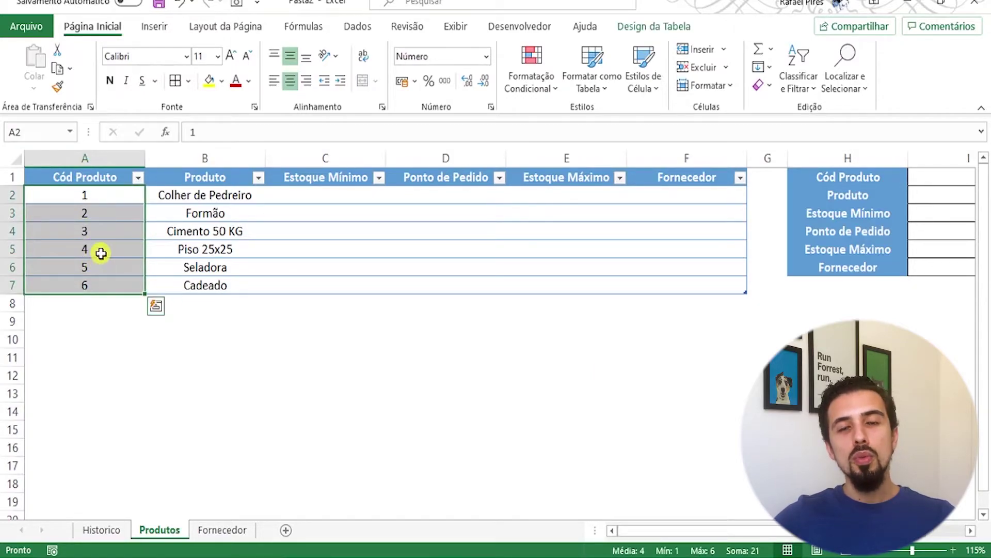
{"action": "left_click", "coordinate": [362, 319]}
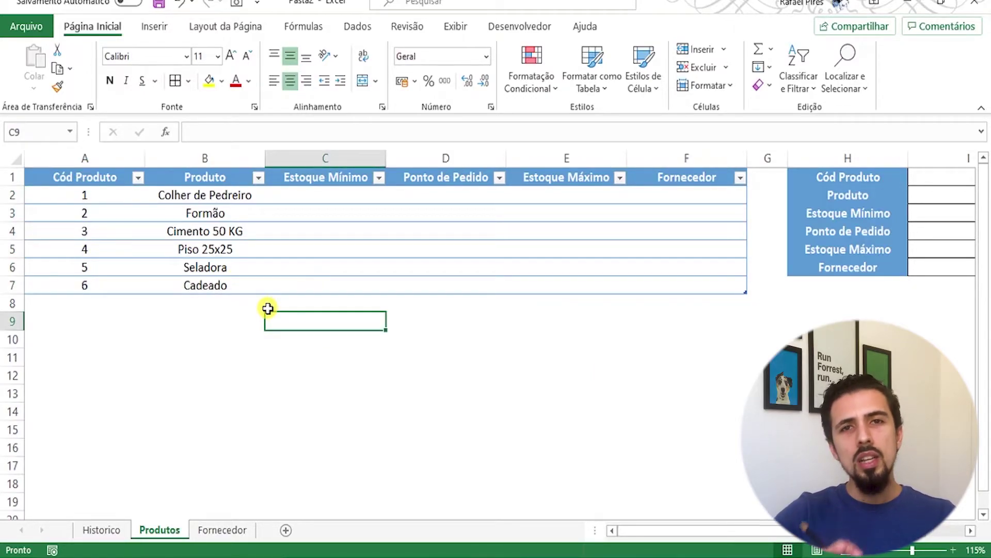
{"action": "type", "text": "="}
{"action": "key", "text": "Escape"}
{"action": "type", "text": "=deslo"}
{"action": "key", "text": "Tab"}
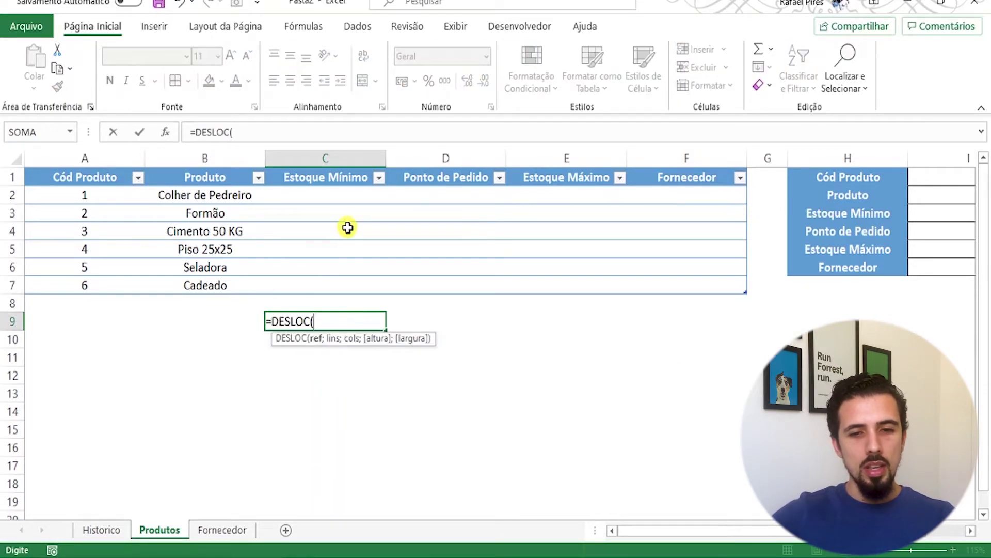
{"action": "left_click", "coordinate": [103, 176]}
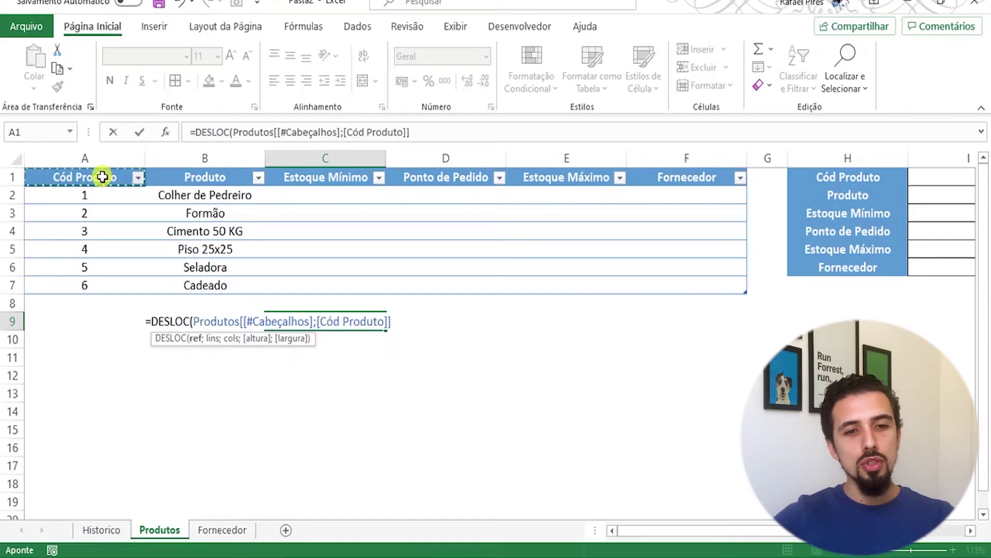
{"action": "type", "text": ";1;0;cont"}
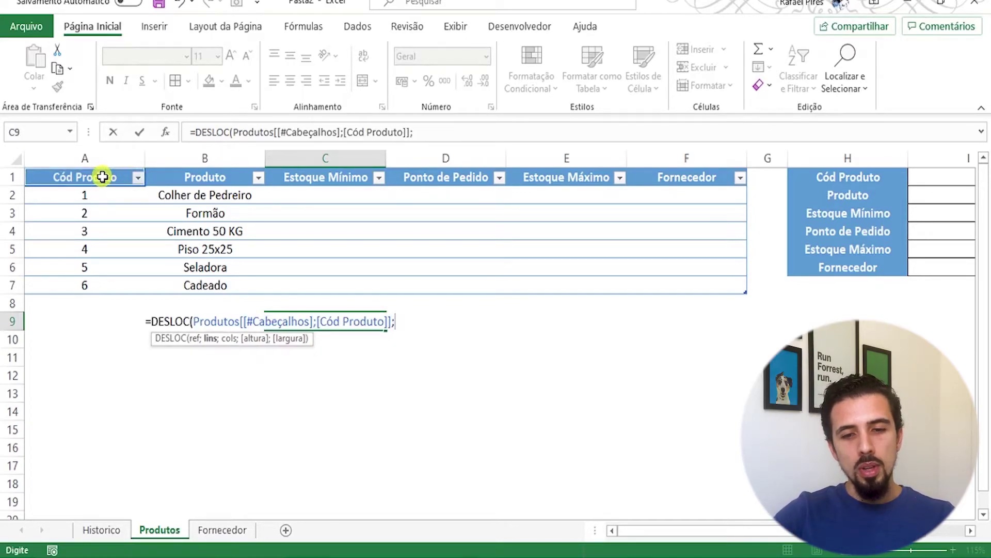
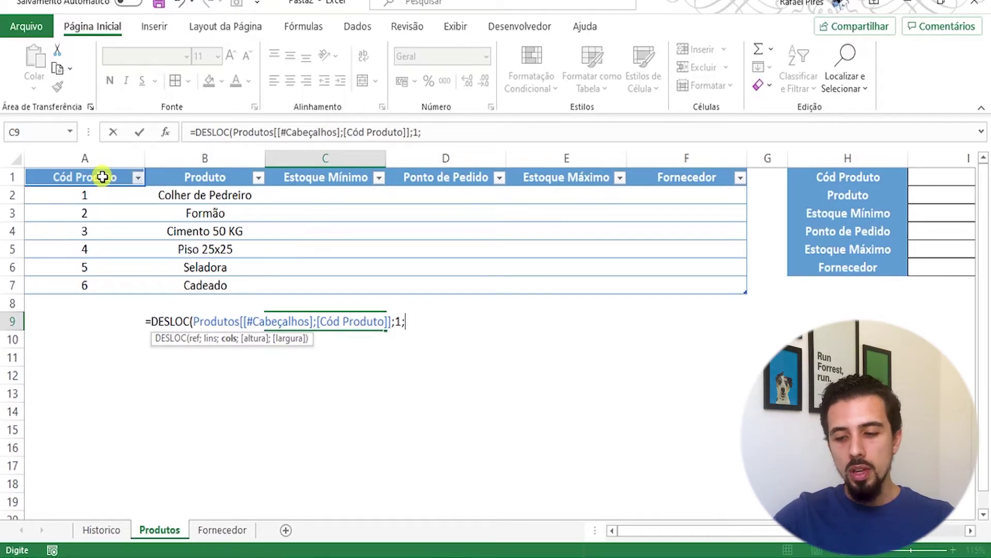
{"action": "type", "text": ";"}
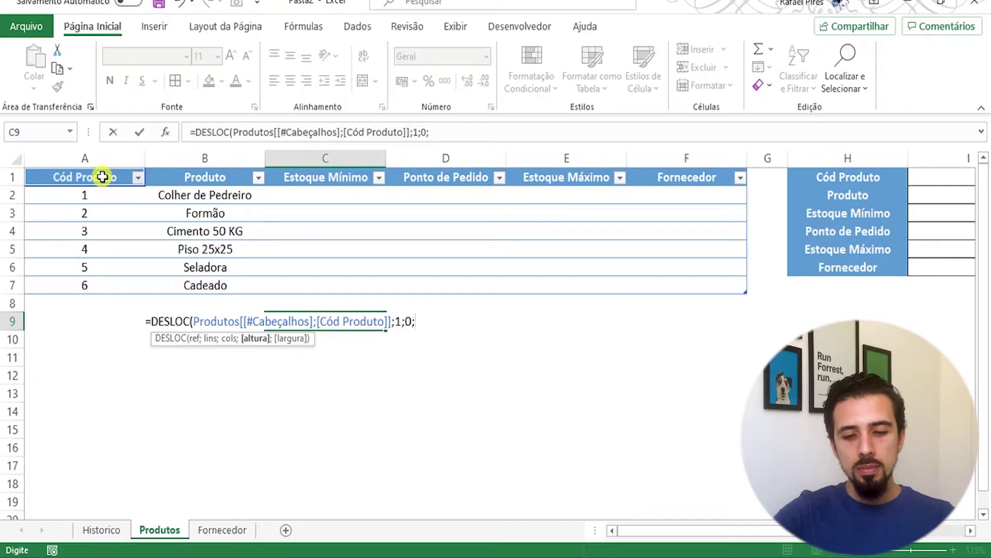
- Add CONT.NÚM over the range A2:A10000 as the height argument of the DESLOC formula
{"action": "type", "text": "cont"}
{"action": "key", "text": "Tab"}
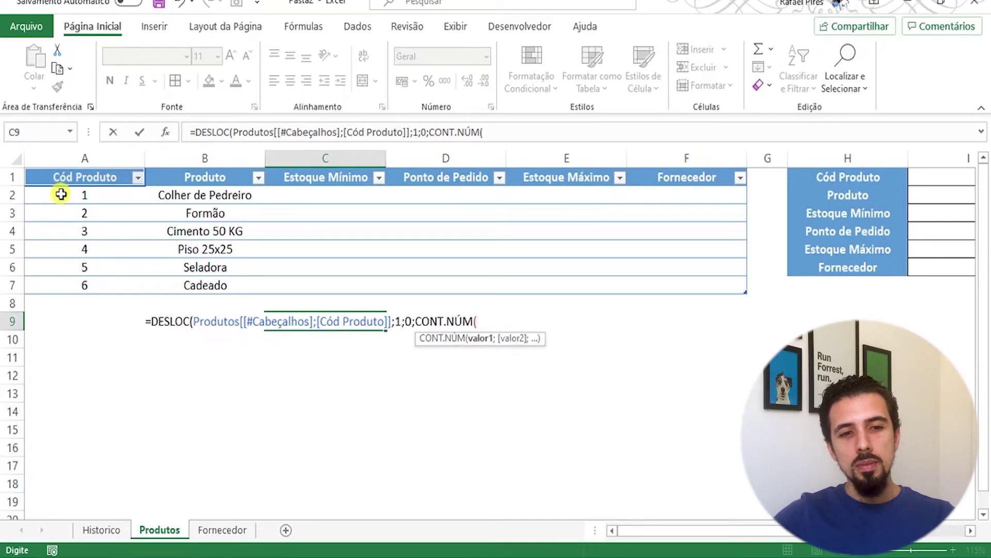
{"action": "left_click", "coordinate": [60, 194]}
{"action": "type", "text": ":A2"}
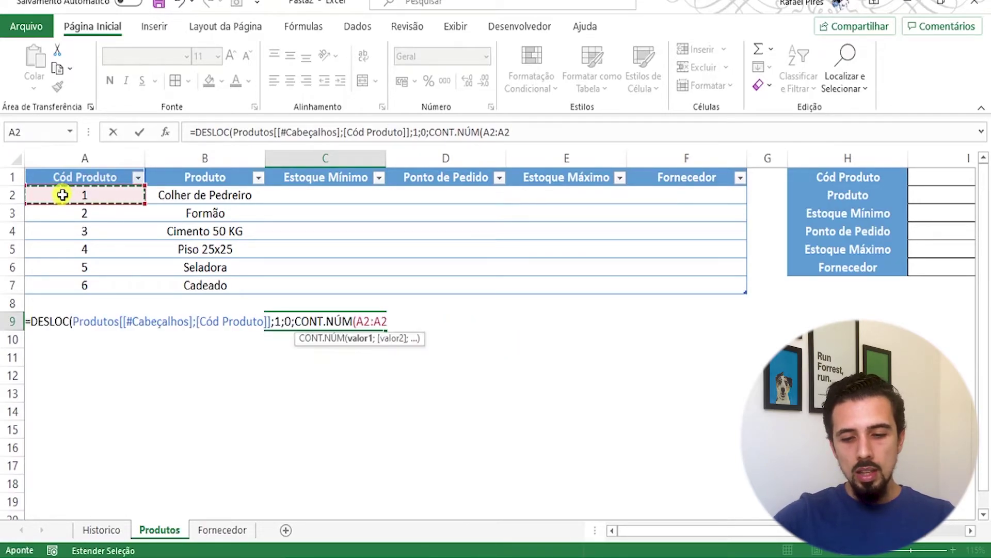
{"action": "type", "text": "a1000"}
{"action": "key", "text": "BackSpace"}
{"action": "key", "text": "BackSpace"}
{"action": "key", "text": "BackSpace"}
{"action": "key", "text": "BackSpace"}
{"action": "key", "text": "BackSpace"}
{"action": "key", "text": "BackSpace"}
{"action": "key", "text": "BackSpace"}
{"action": "type", "text": "a10000"}
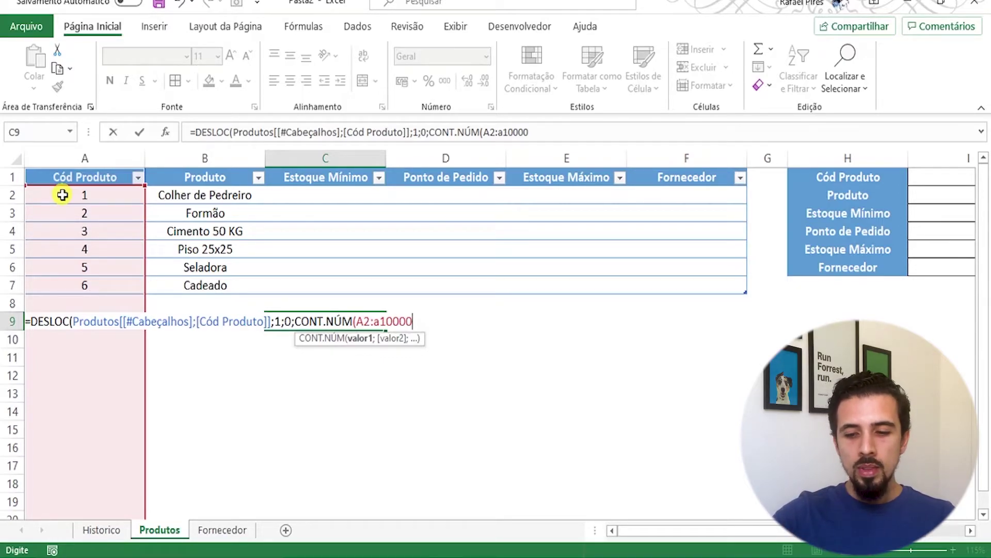
{"action": "type", "text": ")"}
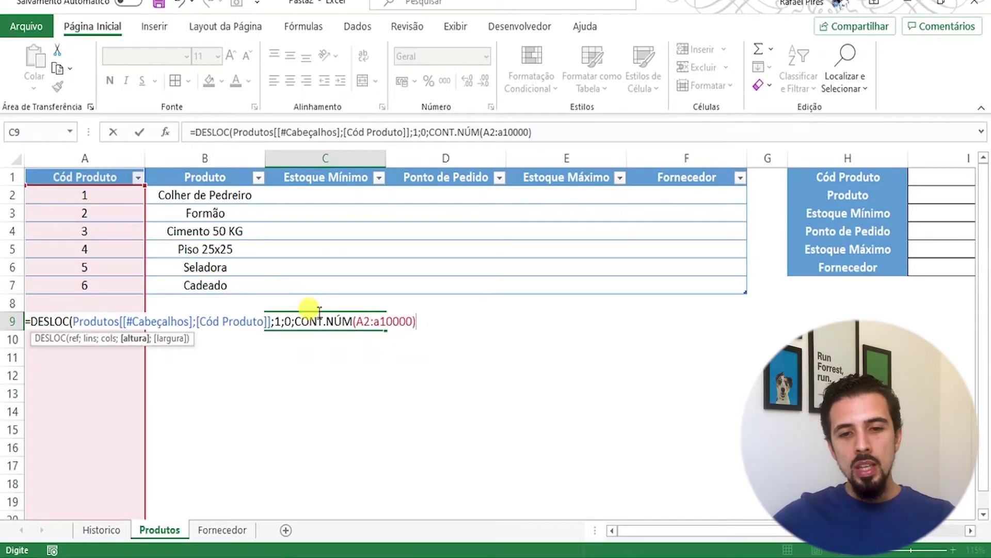
- Make the CONT.NÚM range absolute as $A$2:$A$10000, set the DESLOC width to 1 and enter the formula
{"action": "left_click_drag", "start_coordinate": [365, 323], "coordinate": [398, 325]}
{"action": "key", "text": "F4"}
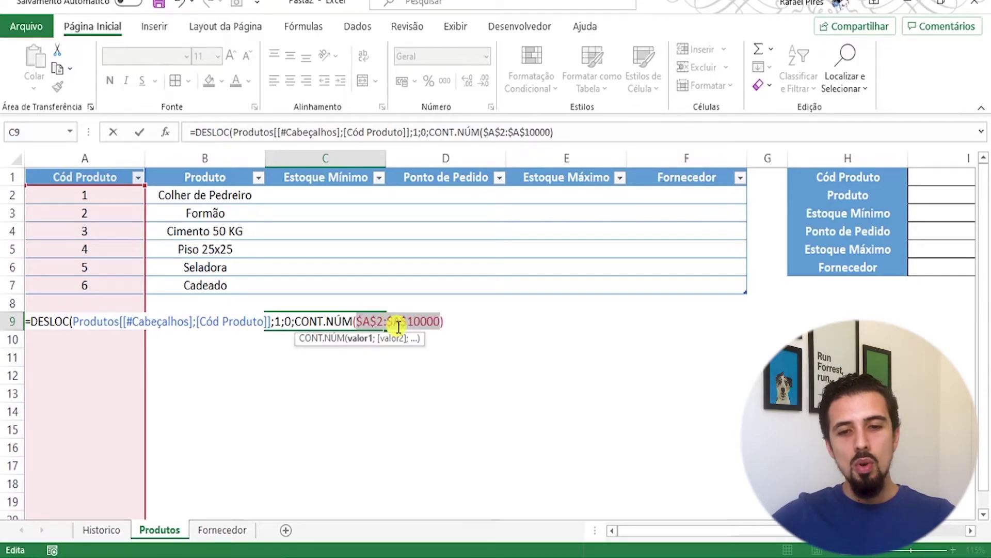
{"action": "left_click", "coordinate": [464, 329]}
{"action": "type", "text": ";1"}
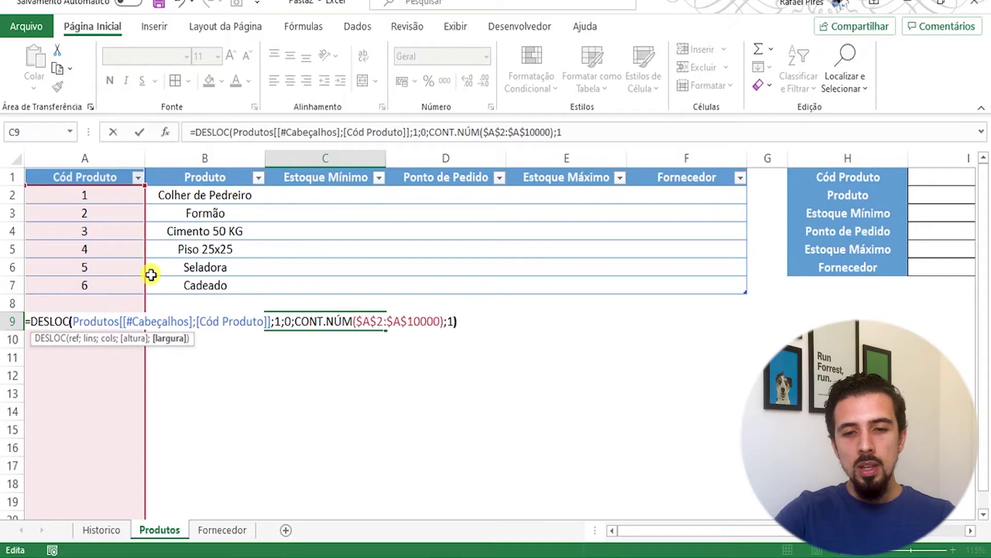
{"action": "key", "text": "Return"}
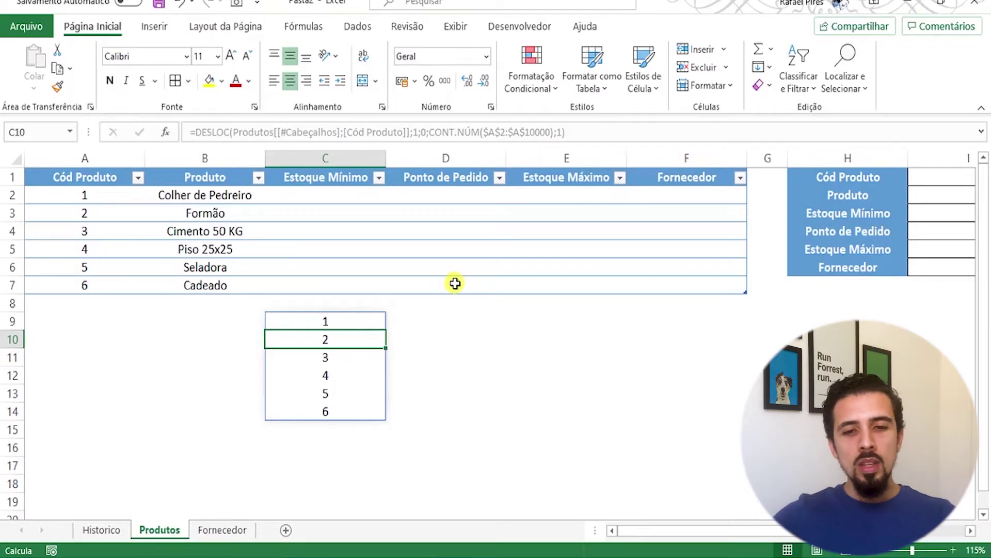
- Copy the full DESLOC formula text from cell C9, leaving the cell unchanged
{"action": "left_click", "coordinate": [339, 321]}
{"action": "left_click", "coordinate": [552, 140]}
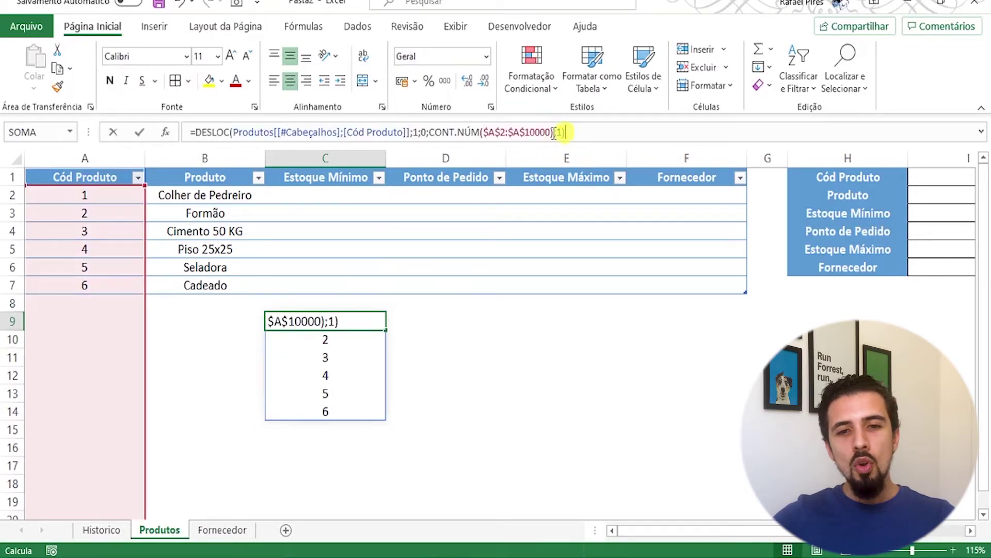
{"action": "left_click_drag", "start_coordinate": [568, 132], "coordinate": [189, 132]}
{"action": "key", "text": "ctrl+c"}
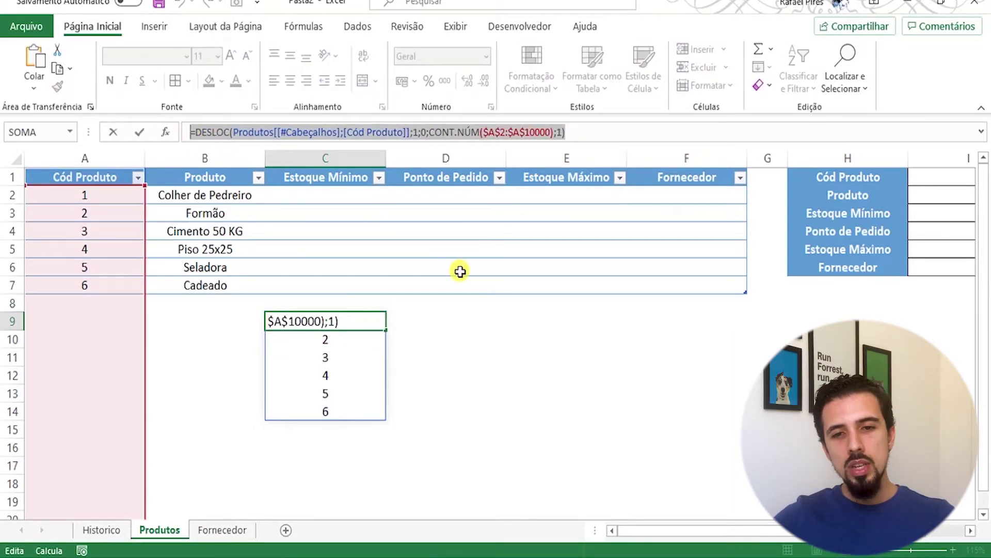
{"action": "key", "text": "Escape"}
{"action": "left_click", "coordinate": [321, 32]}
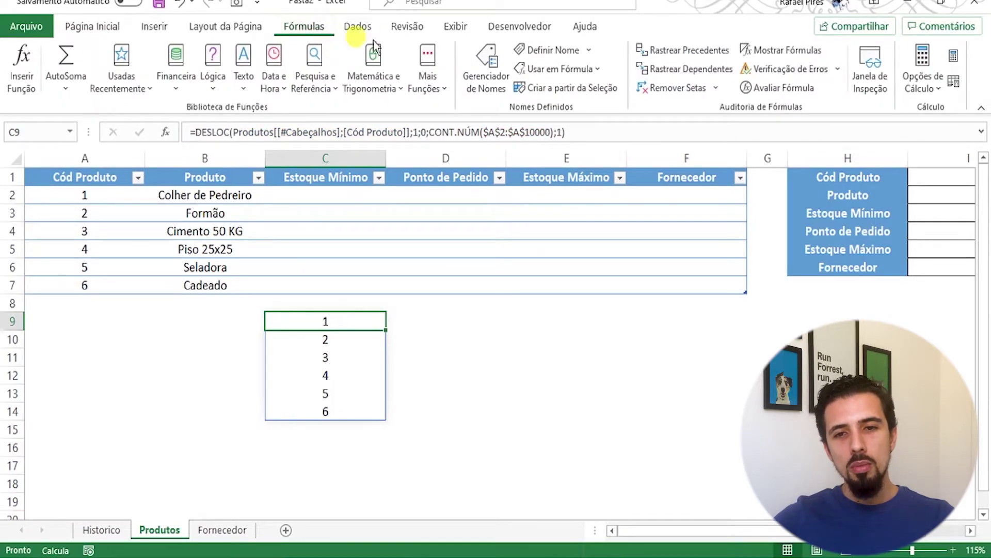
- Define a workbook-scoped name Cód that refers to the copied DESLOC formula
{"action": "left_click", "coordinate": [480, 57]}
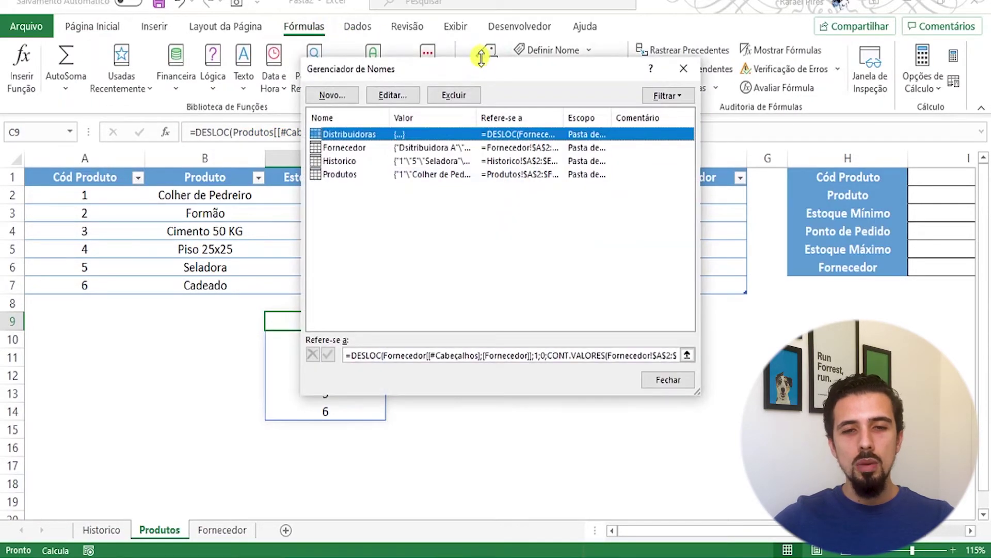
{"action": "left_click", "coordinate": [333, 99]}
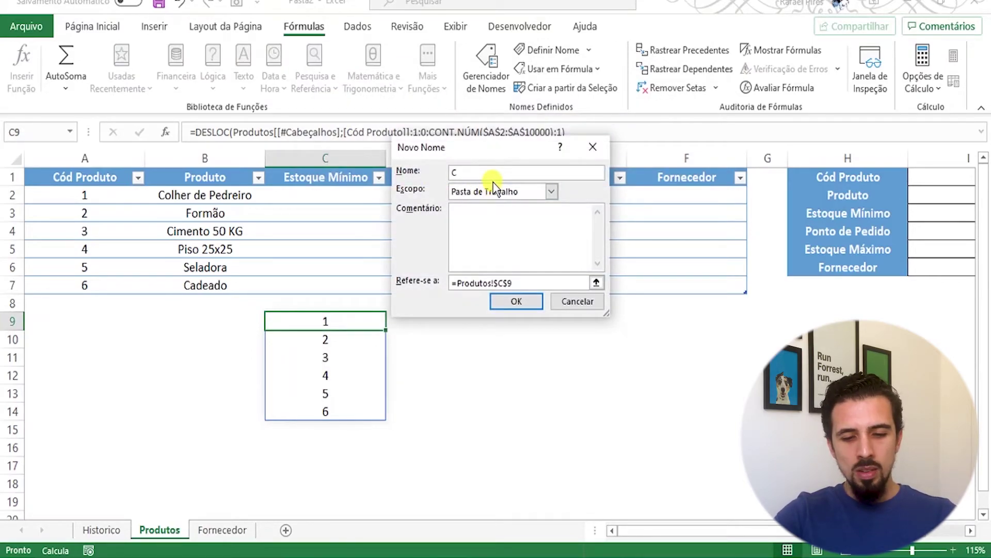
{"action": "left_click", "coordinate": [417, 280]}
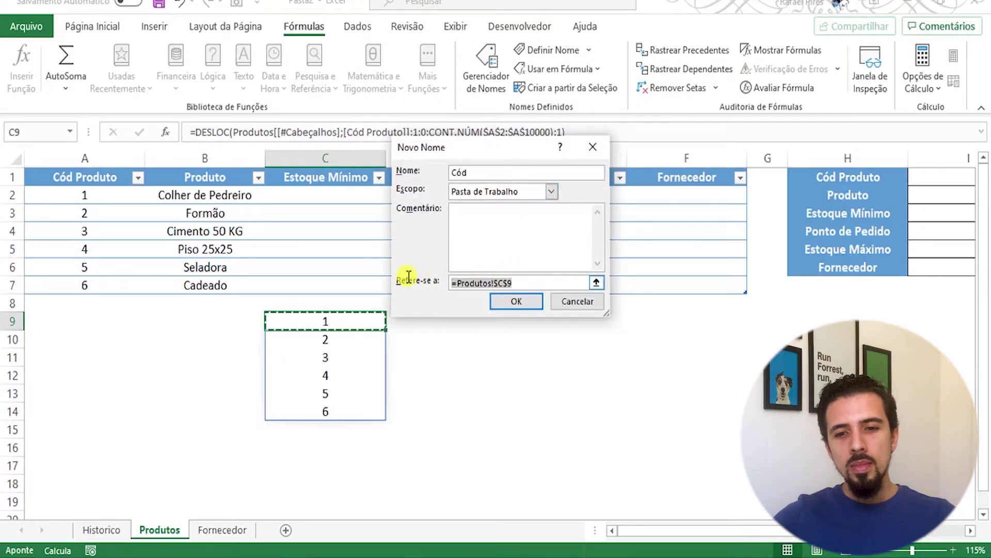
{"action": "key", "text": "ctrl+v"}
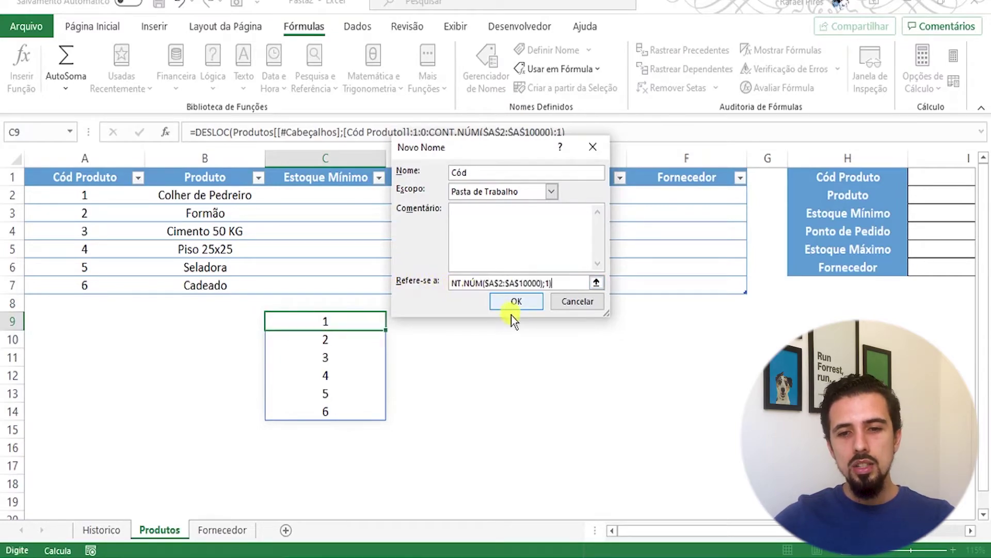
{"action": "left_click", "coordinate": [523, 304]}
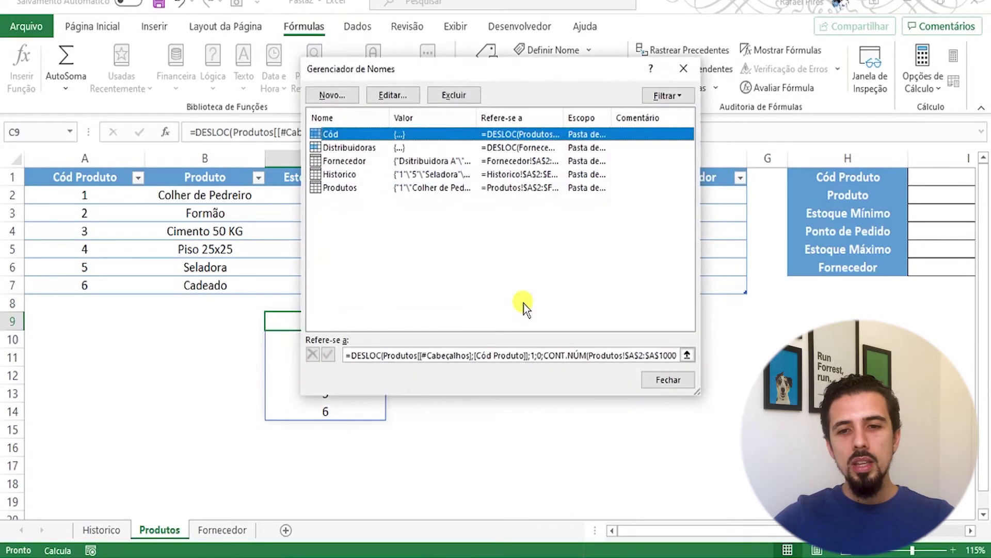
{"action": "left_click", "coordinate": [661, 381]}
- Start a data validation rule on cell I1, beside Cód Produto, that allows a list
{"action": "left_click_drag", "start_coordinate": [703, 532], "coordinate": [726, 516]}
{"action": "left_click", "coordinate": [815, 181]}
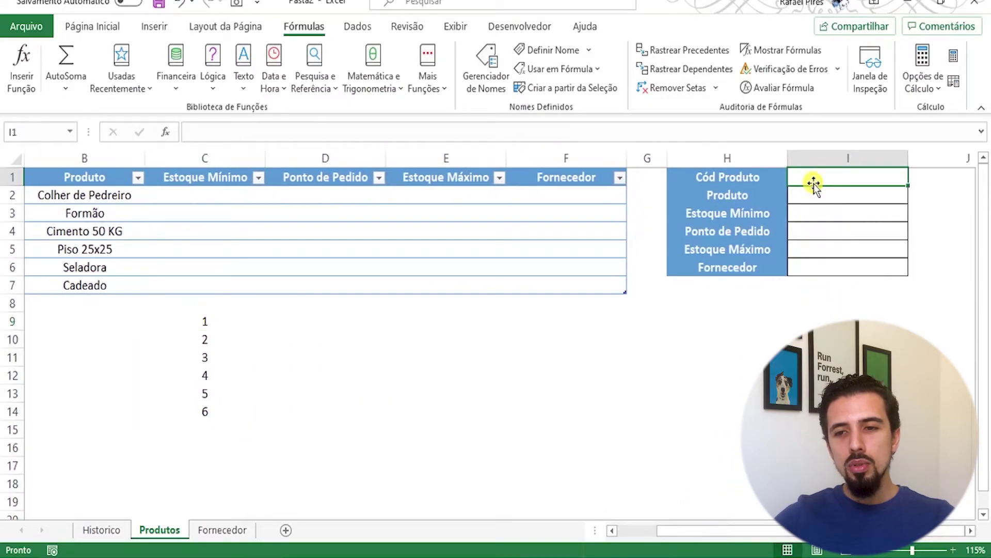
{"action": "left_click", "coordinate": [92, 27]}
{"action": "left_click", "coordinate": [357, 26]}
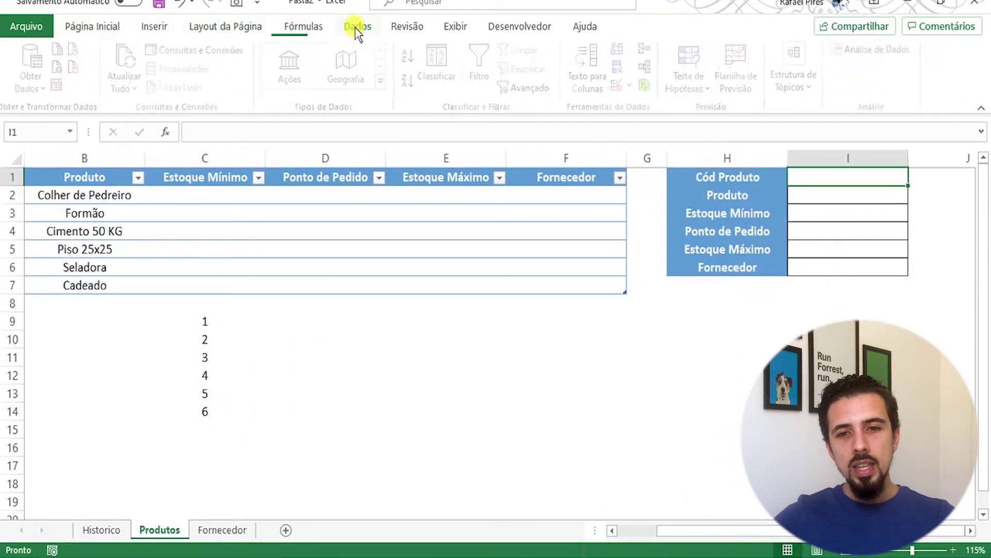
{"action": "left_click", "coordinate": [622, 85]}
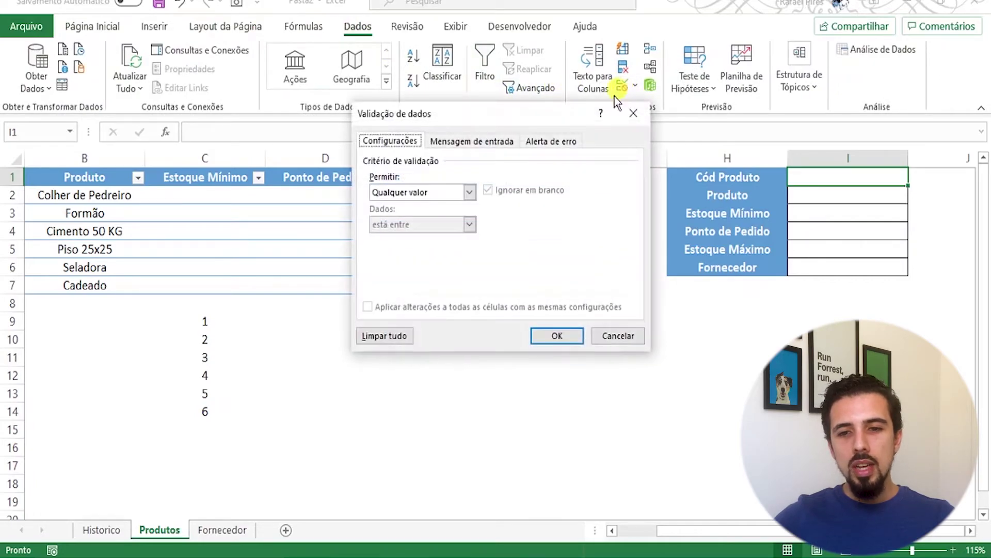
{"action": "left_click", "coordinate": [451, 193]}
{"action": "left_click", "coordinate": [413, 237]}
- Set the I1 validation source to the name Cód, apply the rule and check the codes offered in the cell's list
{"action": "left_click", "coordinate": [429, 255]}
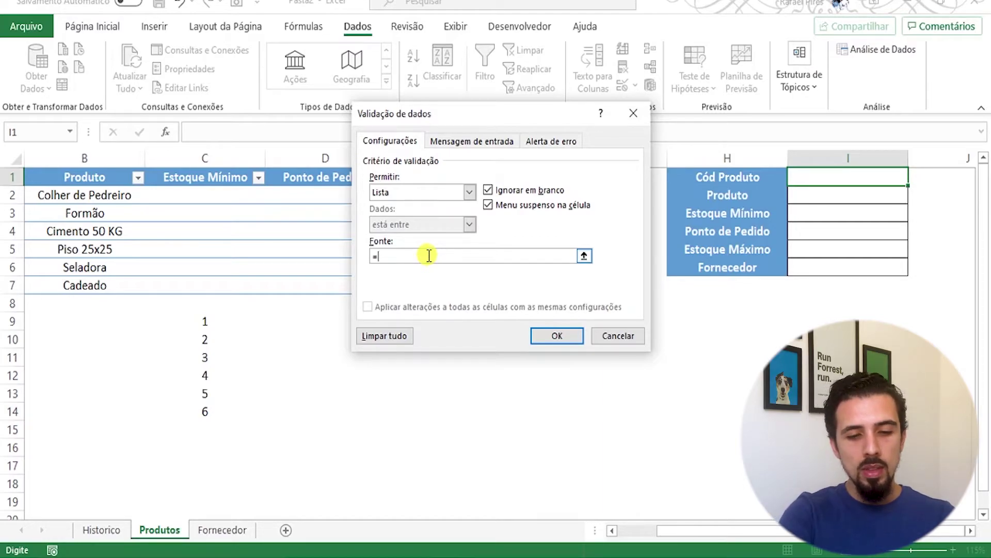
{"action": "type", "text": "="}
{"action": "key", "text": "F3"}
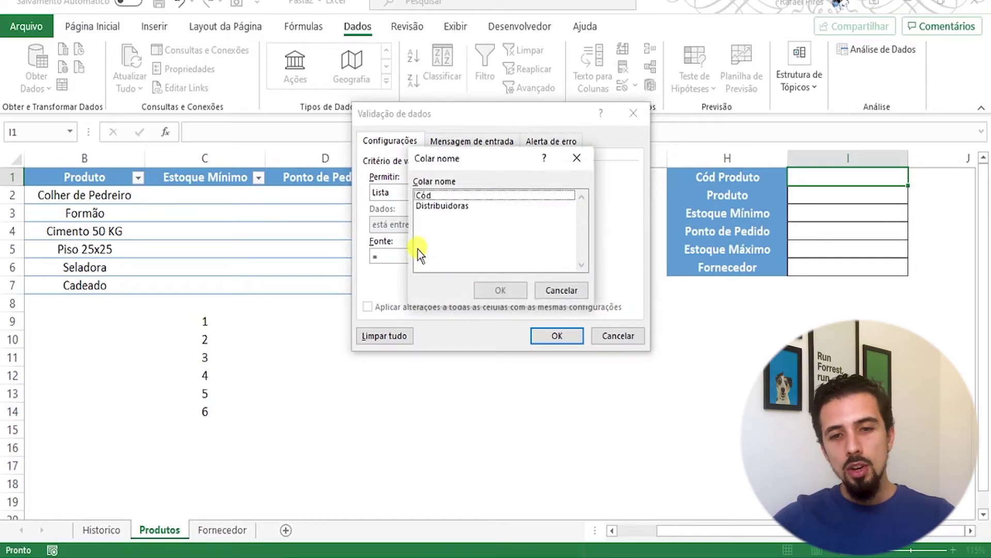
{"action": "left_click", "coordinate": [424, 195]}
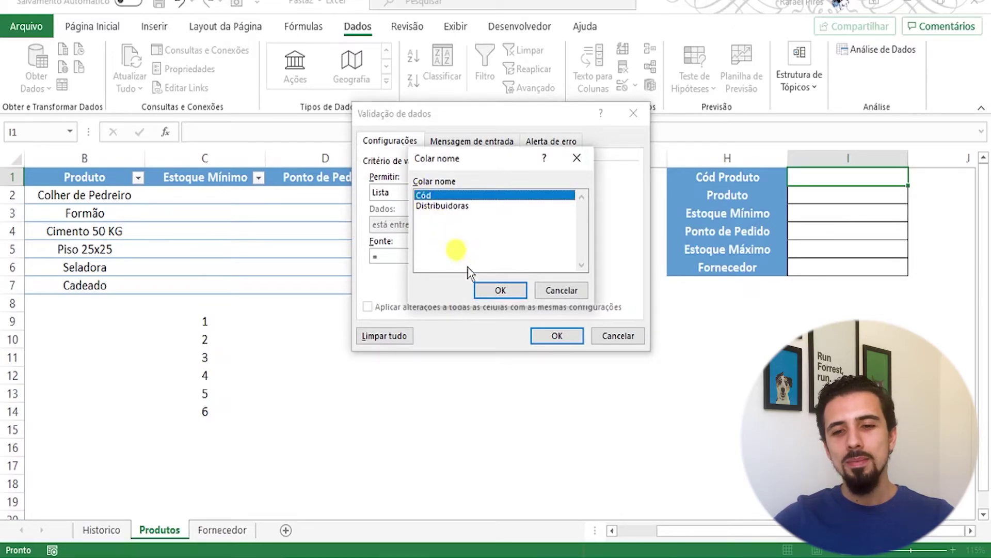
{"action": "left_click", "coordinate": [491, 289]}
{"action": "left_click", "coordinate": [569, 333]}
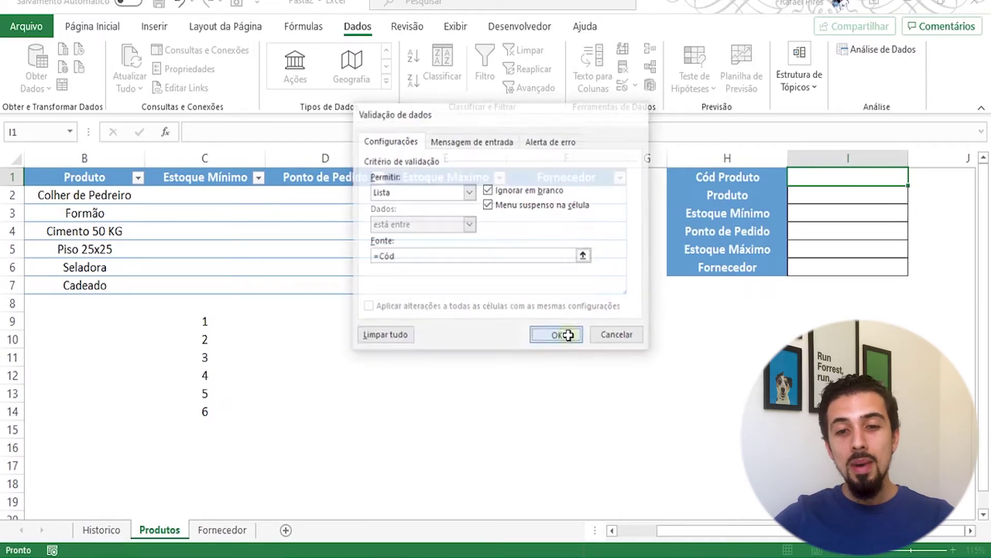
{"action": "left_click", "coordinate": [914, 178]}
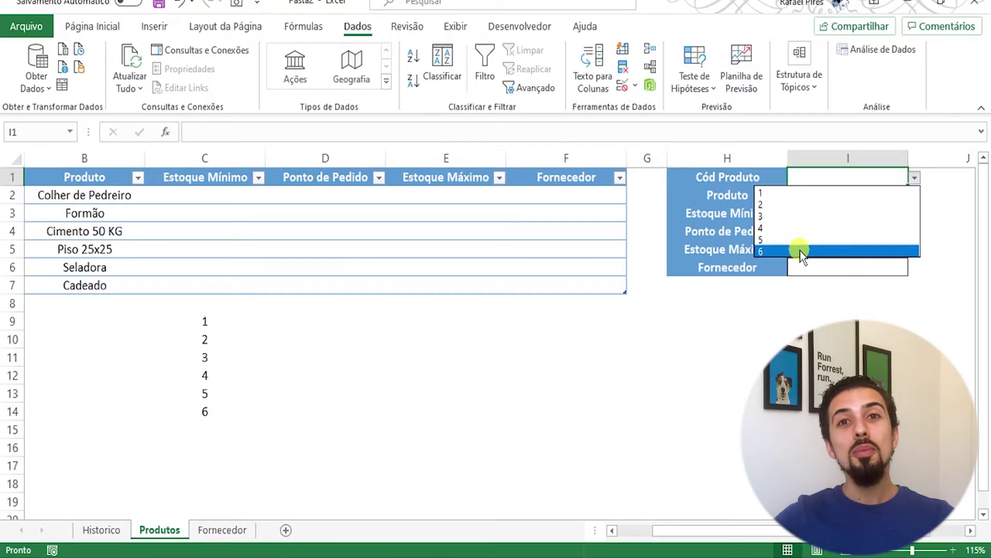
{"action": "left_click", "coordinate": [798, 300]}
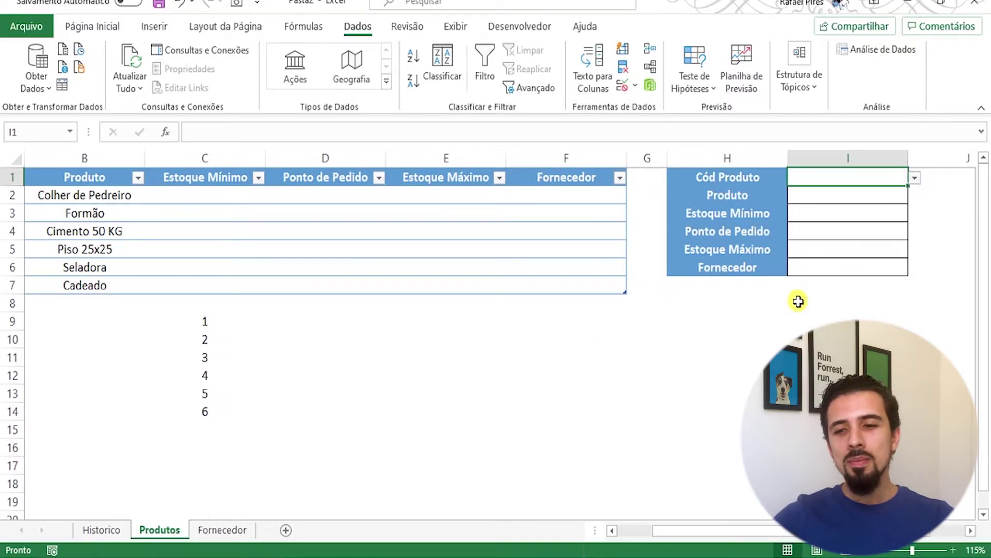
- Start a PROCV formula in I2 with the absolute reference $I$1 as lookup value
{"action": "left_click", "coordinate": [834, 192]}
{"action": "type", "text": "=procv"}
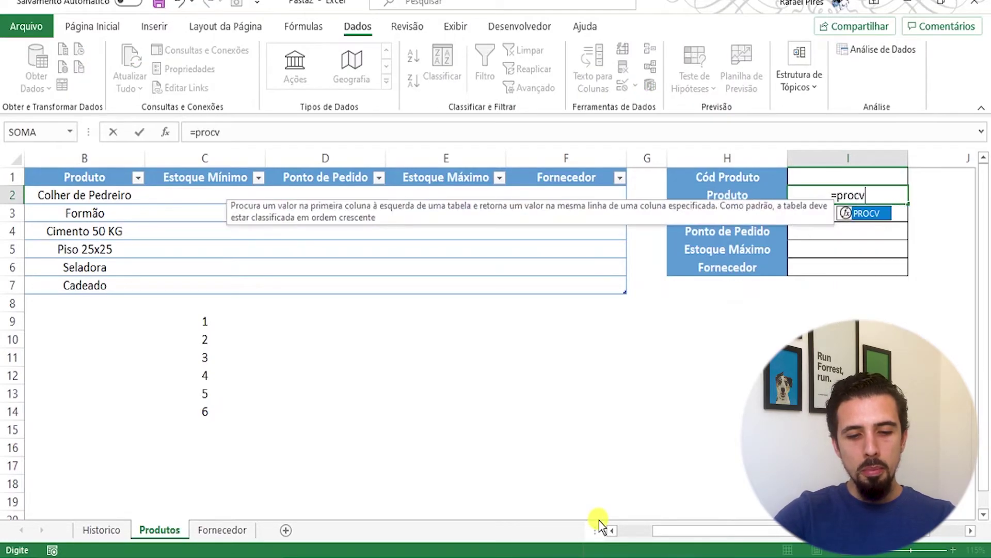
{"action": "key", "text": "Tab"}
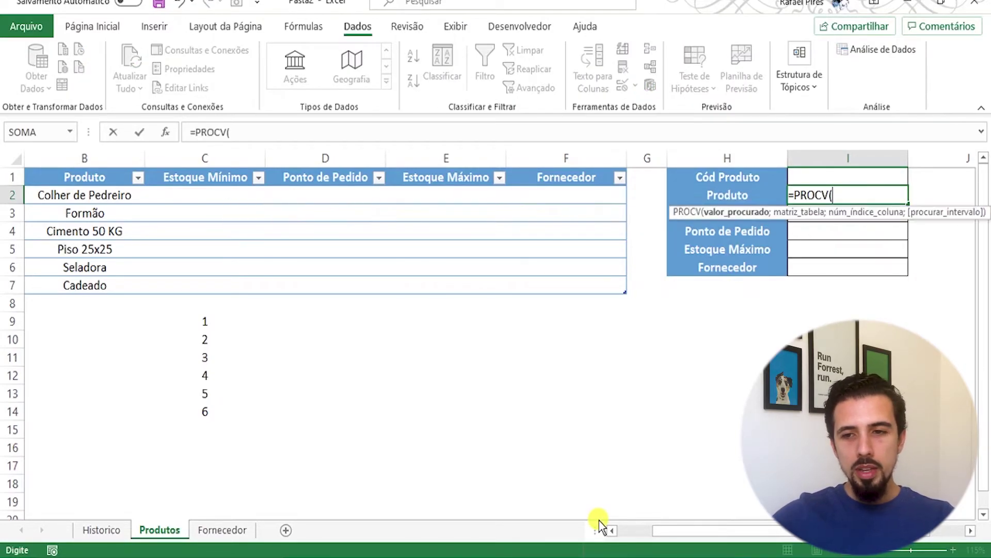
{"action": "left_click", "coordinate": [818, 177]}
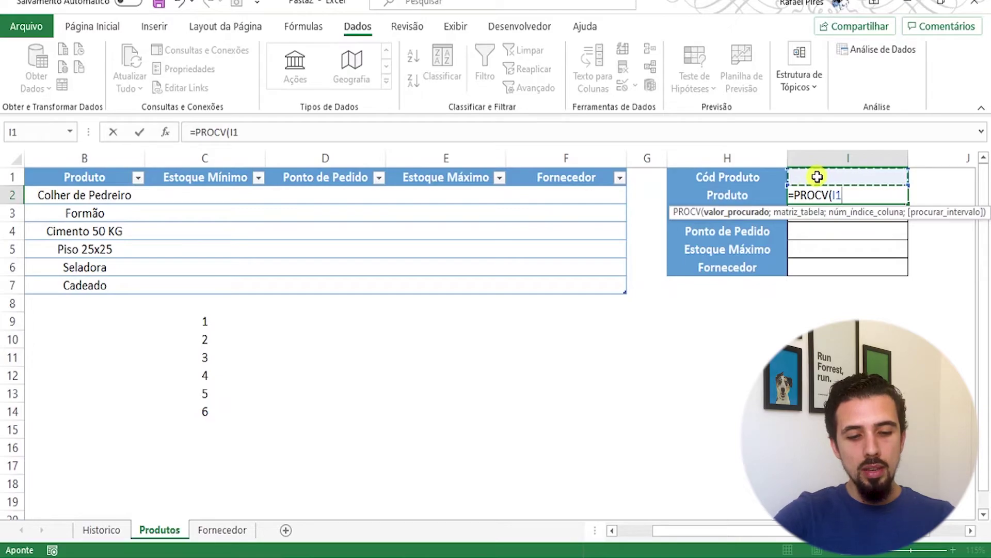
{"action": "key", "text": "F4"}
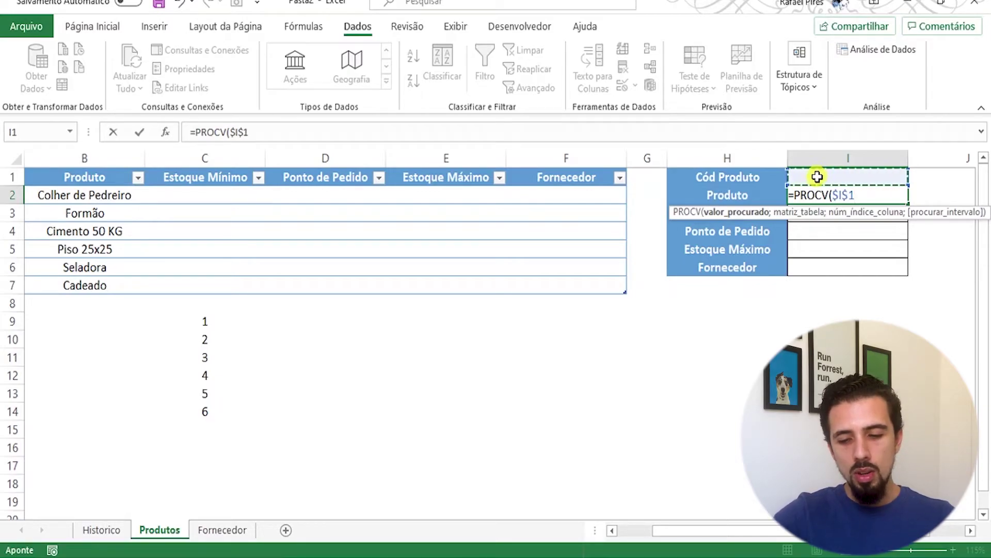
{"action": "type", "text": ";"}
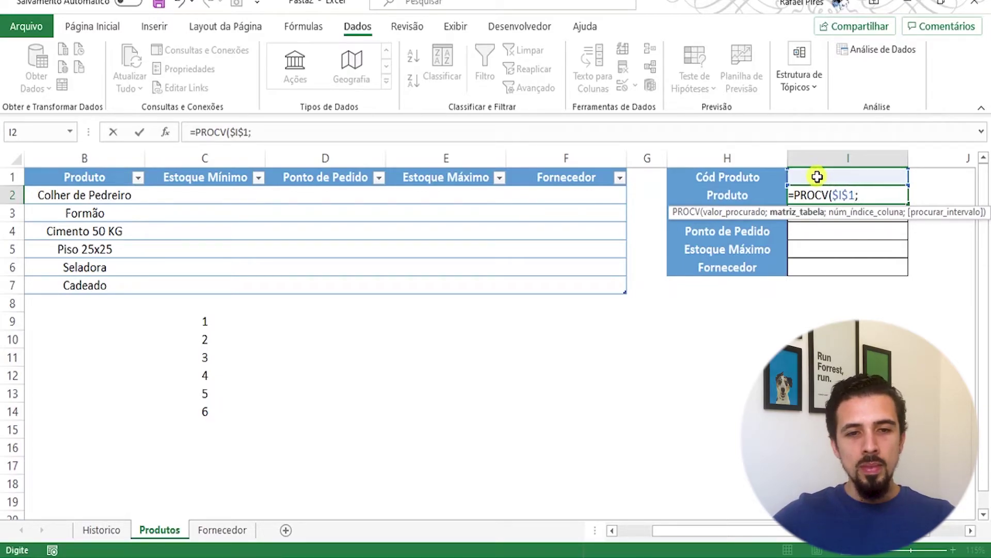
- Use the whole Produtos table, headers included, as the PROCV table array (Produtos[#Tudo])
{"action": "left_click_drag", "start_coordinate": [655, 533], "coordinate": [648, 533]}
{"action": "left_click_drag", "start_coordinate": [111, 182], "coordinate": [659, 277]}
{"action": "left_click_drag", "start_coordinate": [728, 535], "coordinate": [748, 535]}
{"action": "type", "text": ";"}
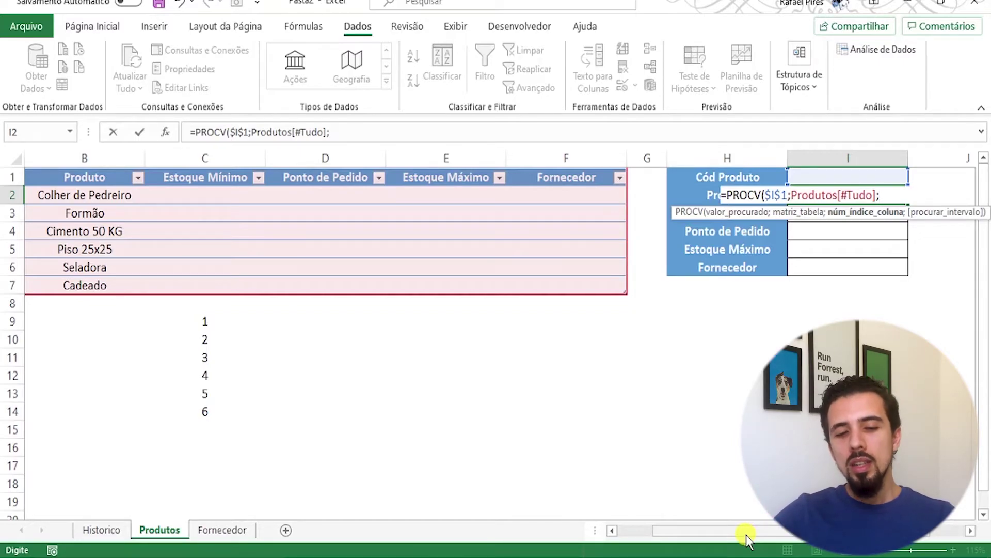
- Nest a CORRESP function as the PROCV column index, with H2 as its lookup value
{"action": "type", "text": "corresp"}
{"action": "key", "text": "Tab"}
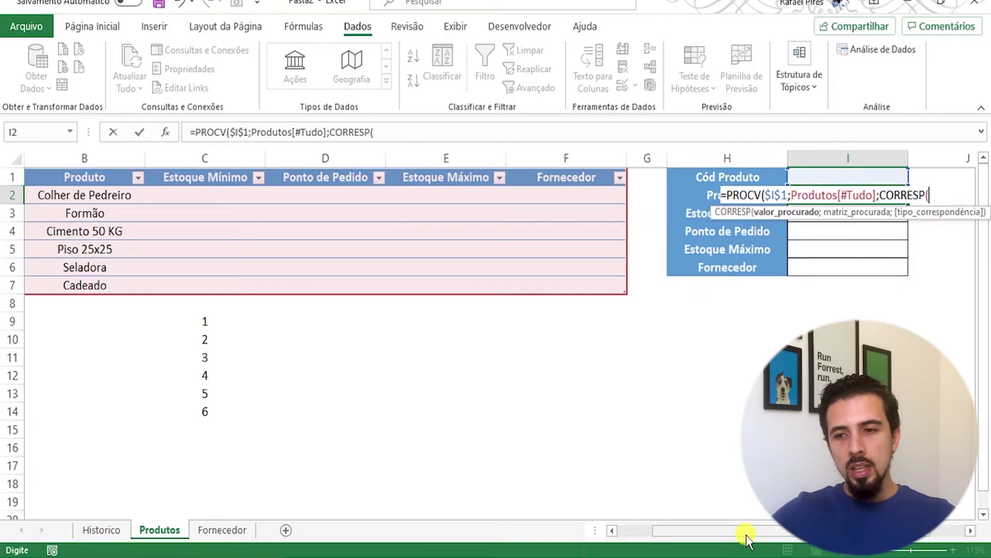
{"action": "left_click", "coordinate": [416, 128]}
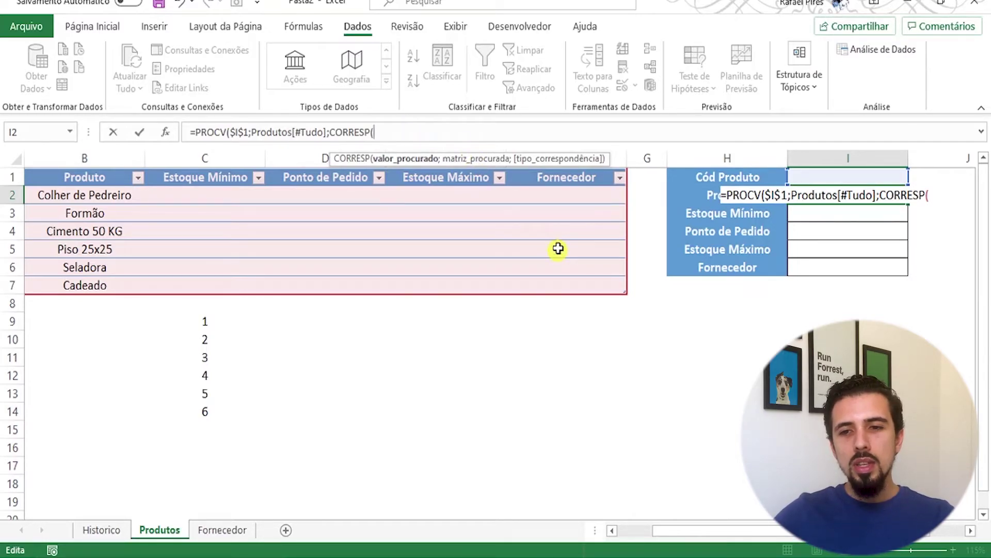
{"action": "left_click", "coordinate": [685, 195]}
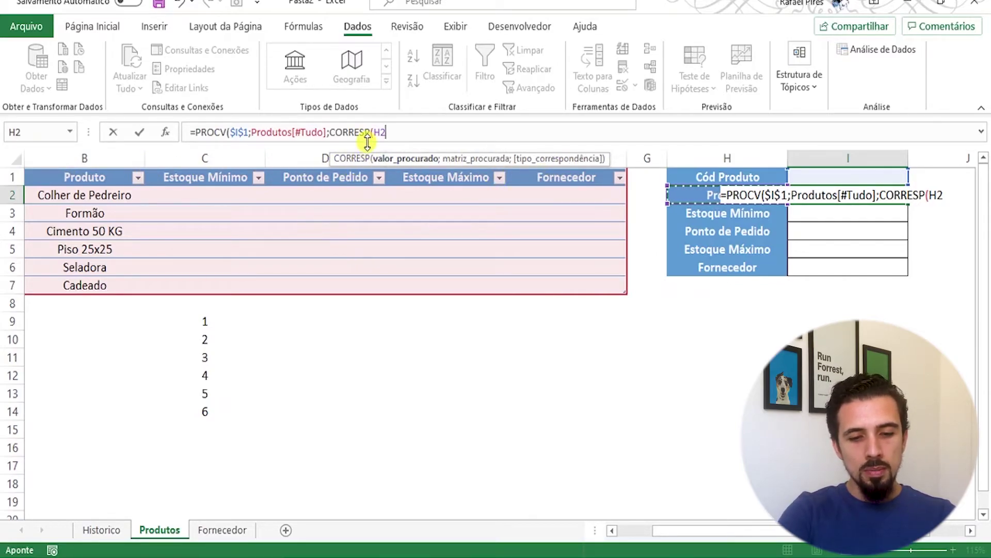
{"action": "type", "text": ";"}
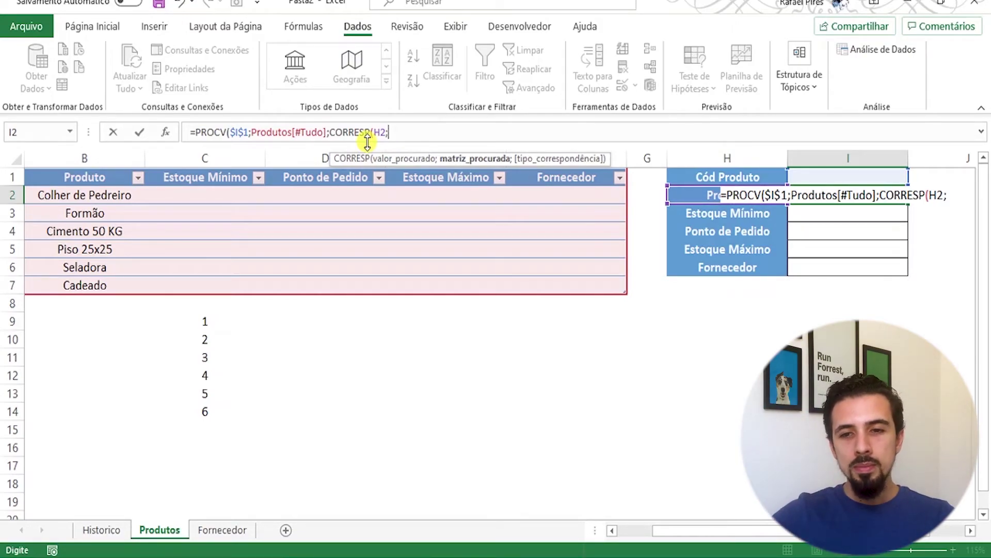
- Complete CORRESP with Produtos[#Cabeçalhos] and match type 0, set the PROCV range lookup to 0 and enter the formula
{"action": "left_click_drag", "start_coordinate": [584, 179], "coordinate": [4, 171]}
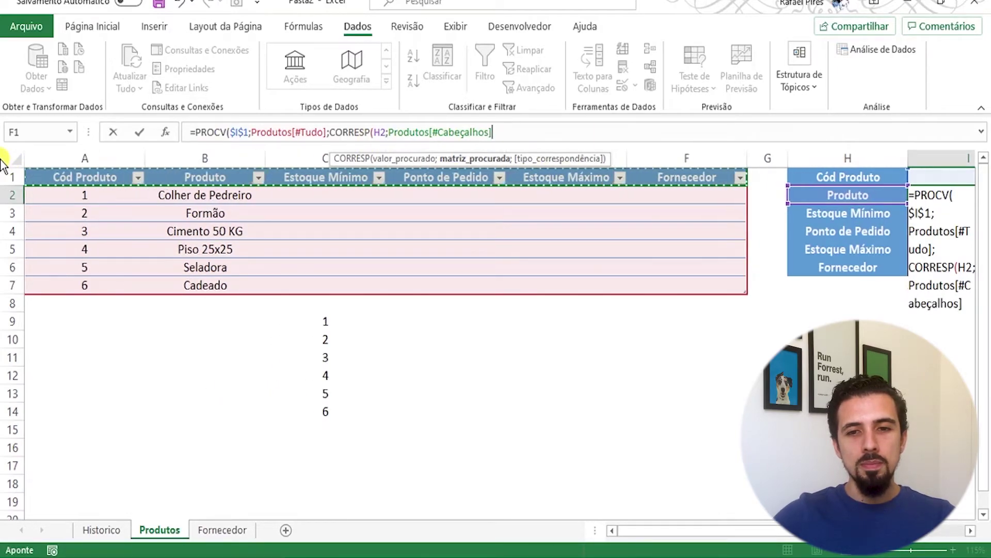
{"action": "type", "text": ";"}
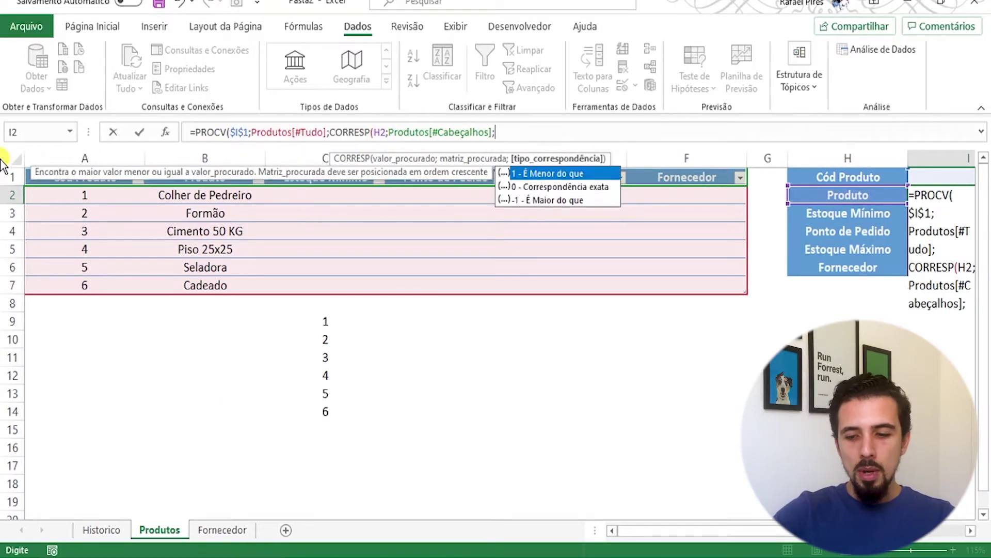
{"action": "type", "text": "0"}
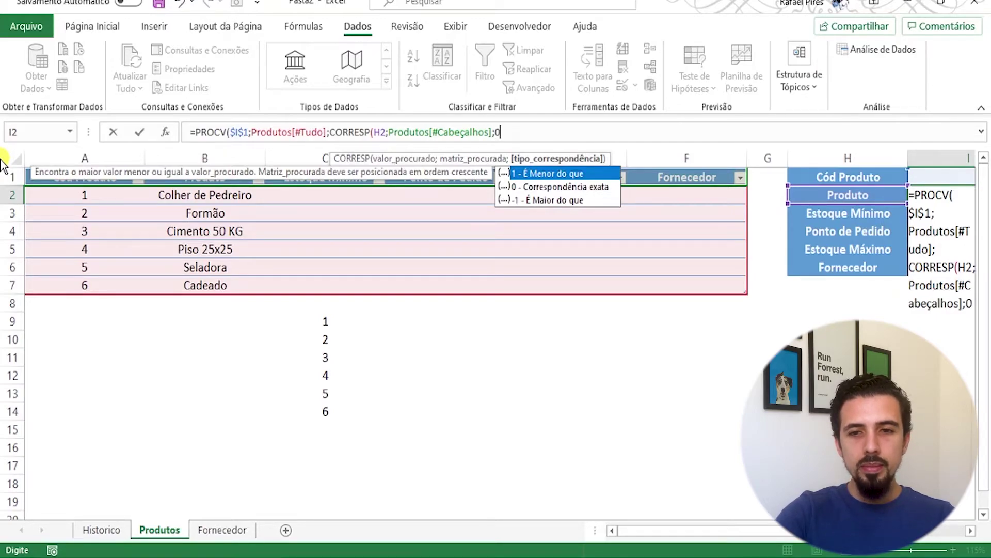
{"action": "type", "text": ")"}
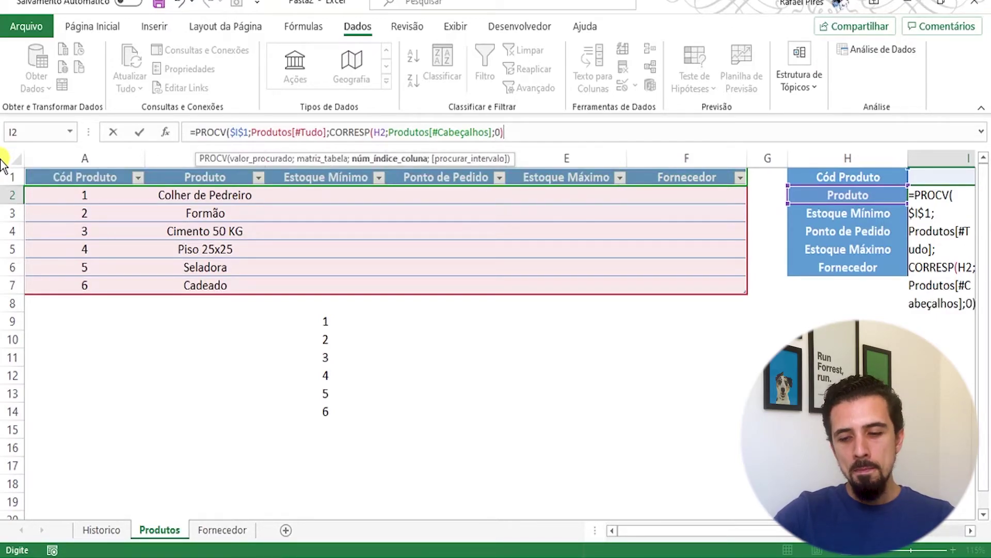
{"action": "type", "text": ";"}
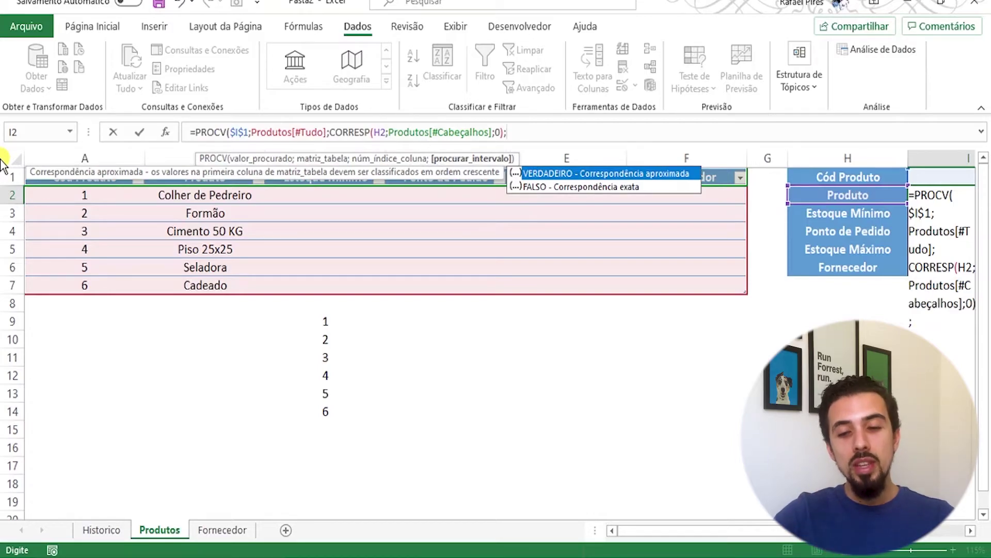
{"action": "type", "text": "0"}
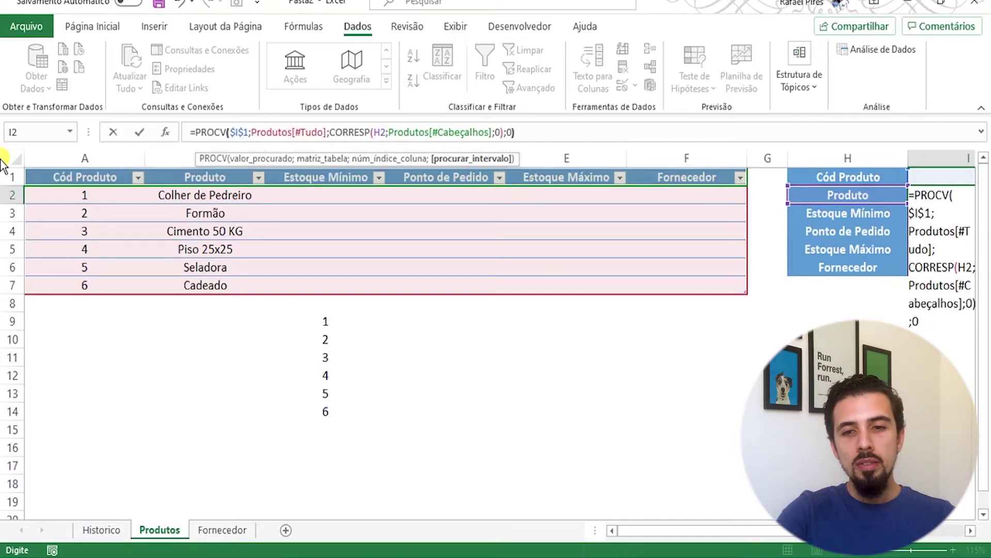
{"action": "type", "text": ")"}
{"action": "key", "text": "Return"}
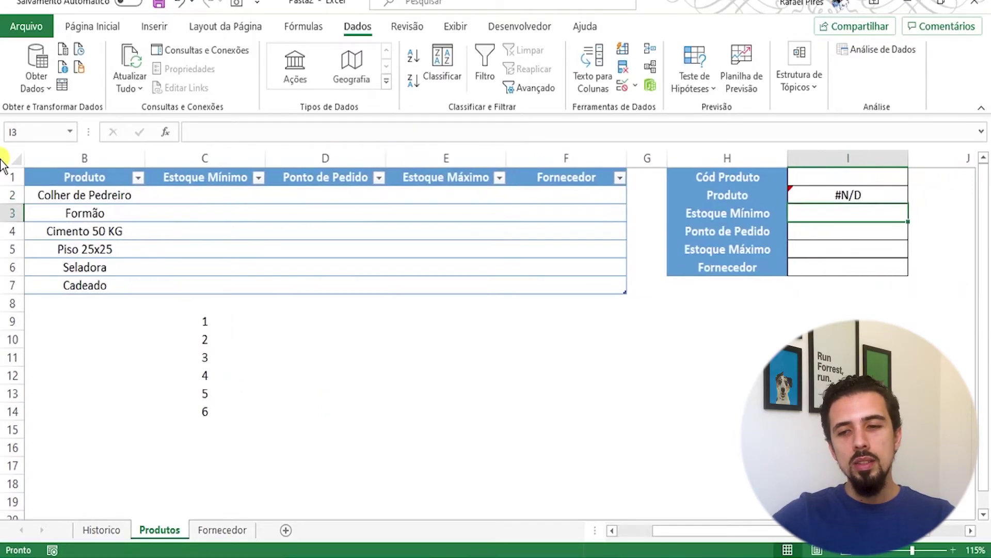
- Wrap the PROCV formula in I2 in SEERRO, with empty text as the error value
{"action": "left_click", "coordinate": [830, 195]}
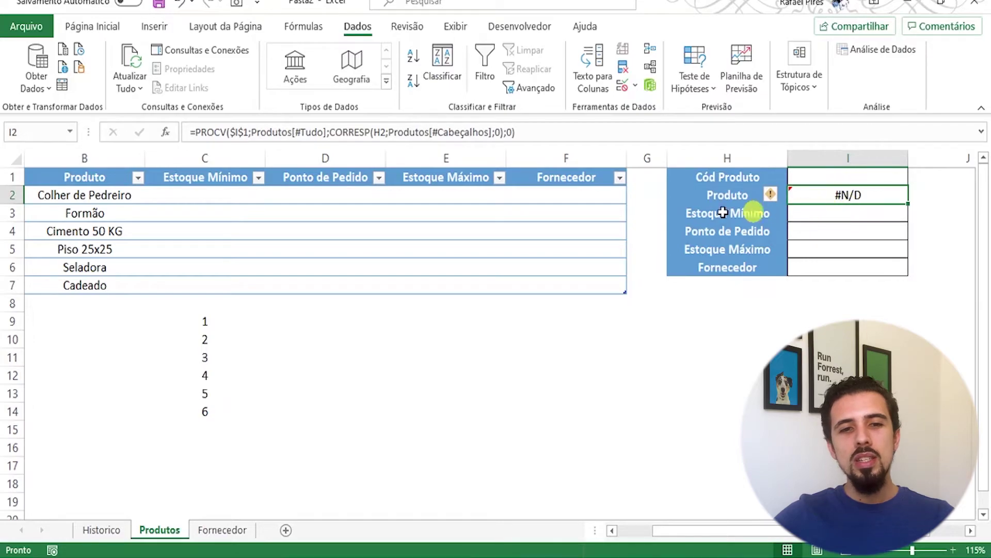
{"action": "left_click", "coordinate": [195, 131]}
{"action": "type", "text": "see"}
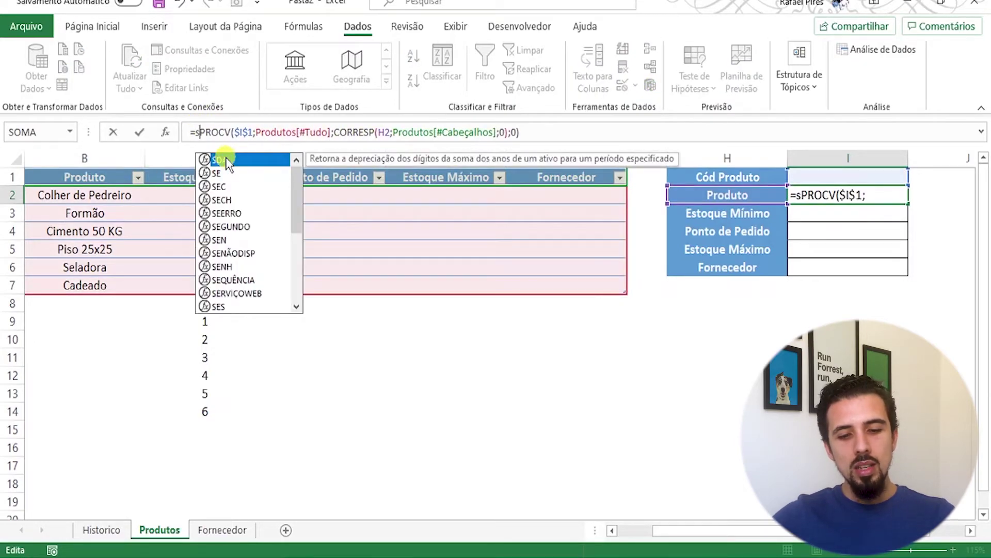
{"action": "double_click", "coordinate": [225, 157]}
{"action": "left_click", "coordinate": [583, 127]}
{"action": "type", "text": ";"}
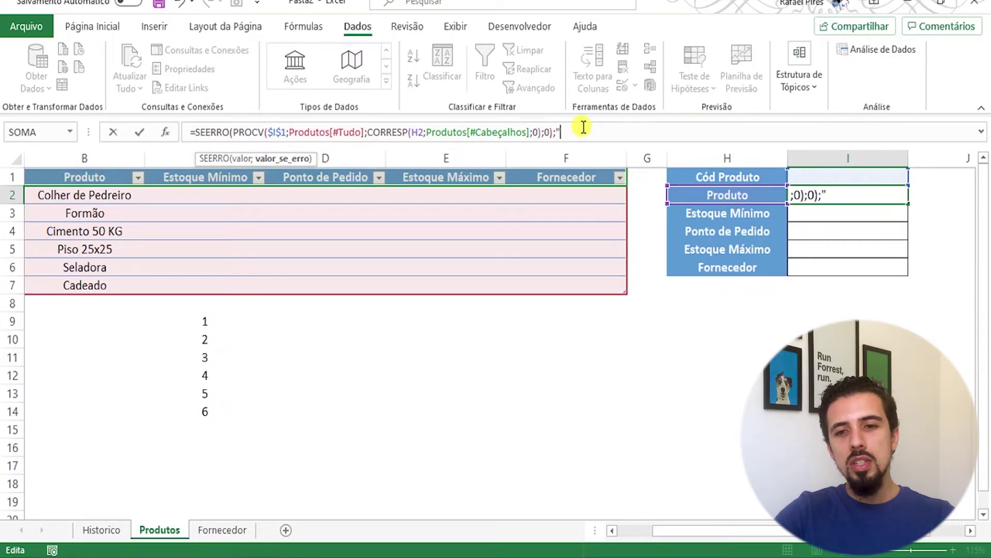
{"action": "key", "text": "Return"}
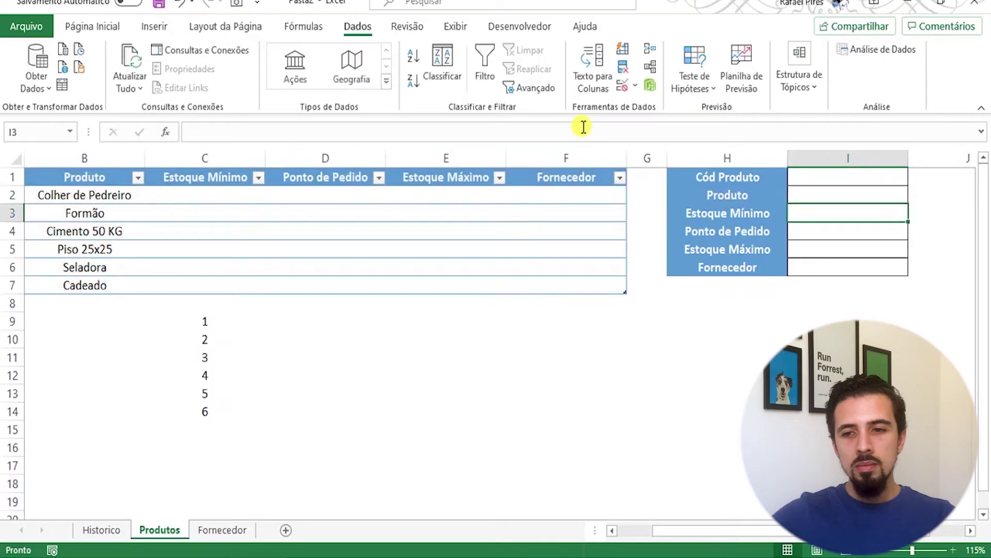
- Fill the lookup formula from I2 down to I6 and choose product code 1 in I1
{"action": "left_click", "coordinate": [883, 195]}
{"action": "left_click_drag", "start_coordinate": [908, 204], "coordinate": [904, 283]}
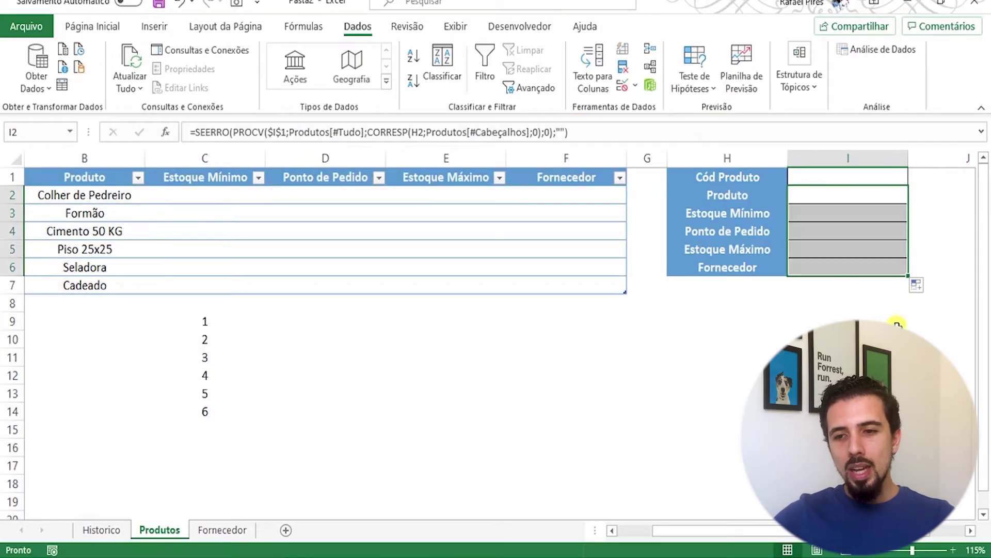
{"action": "left_click", "coordinate": [884, 178]}
{"action": "left_click", "coordinate": [915, 178]}
{"action": "left_click", "coordinate": [897, 191]}
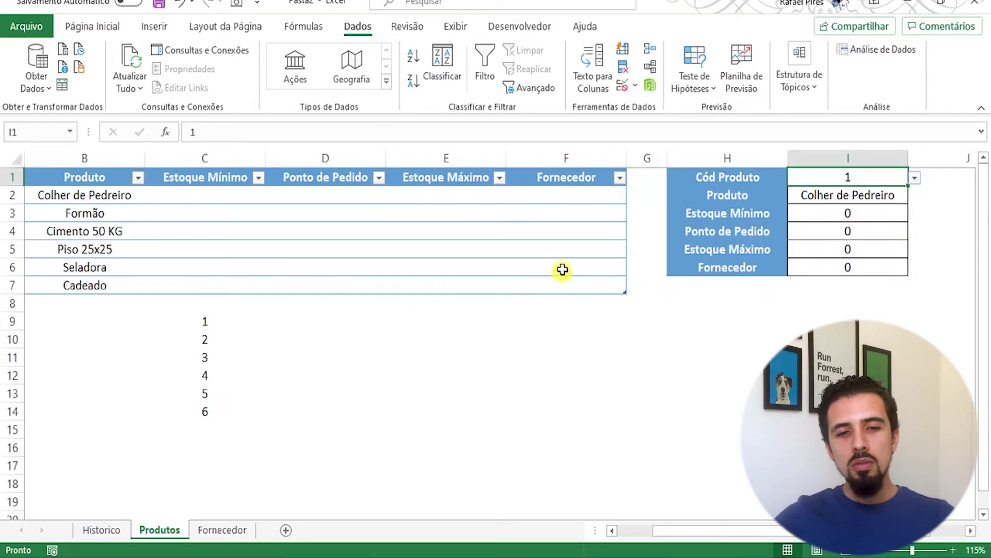
- Clear the helper list of product codes in C9:C14
{"action": "left_click_drag", "start_coordinate": [200, 321], "coordinate": [207, 404]}
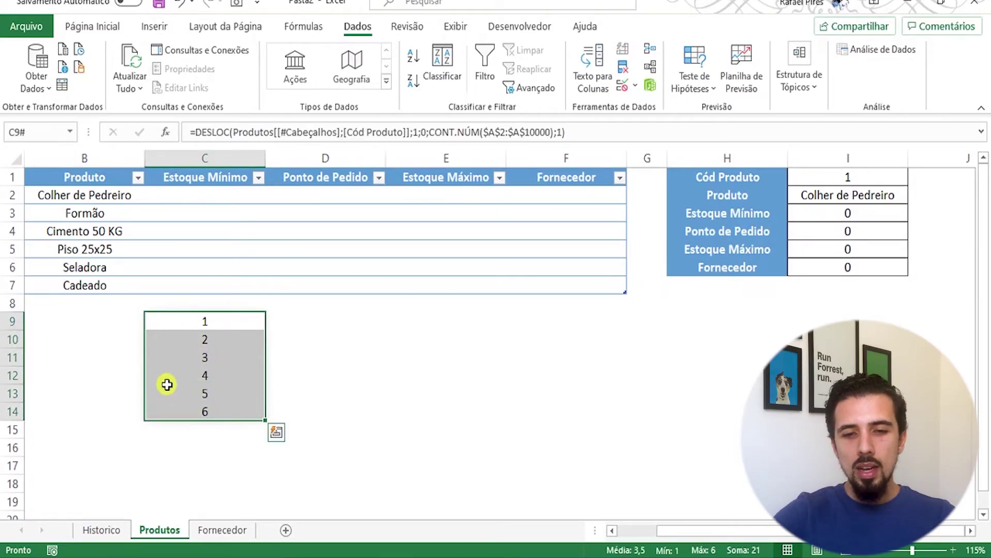
{"action": "key", "text": "Delete"}
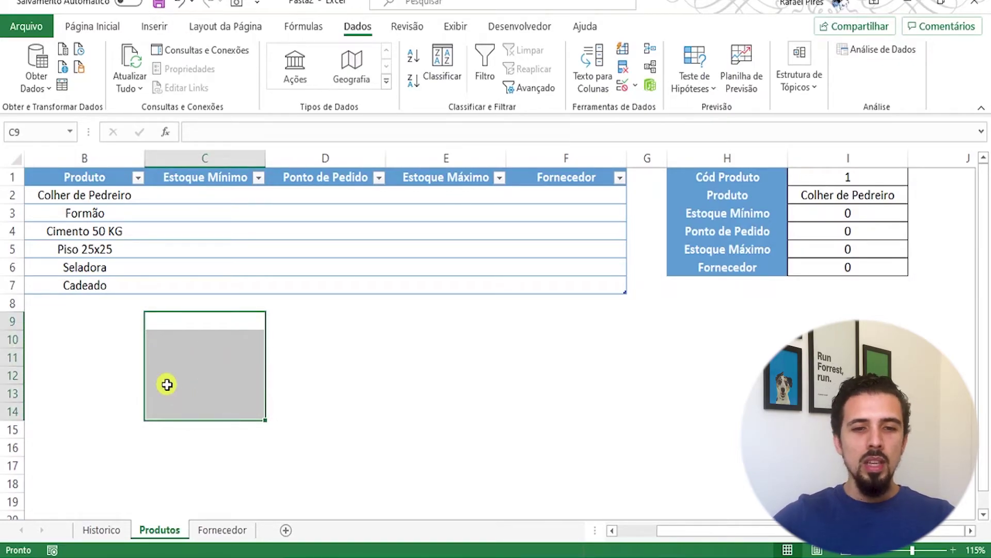
- Apply list data validation to the Fornecedor cells F2:F7, using the named range Distribuidoras as the source
{"action": "left_click", "coordinate": [604, 193]}
{"action": "left_click_drag", "start_coordinate": [604, 193], "coordinate": [584, 281]}
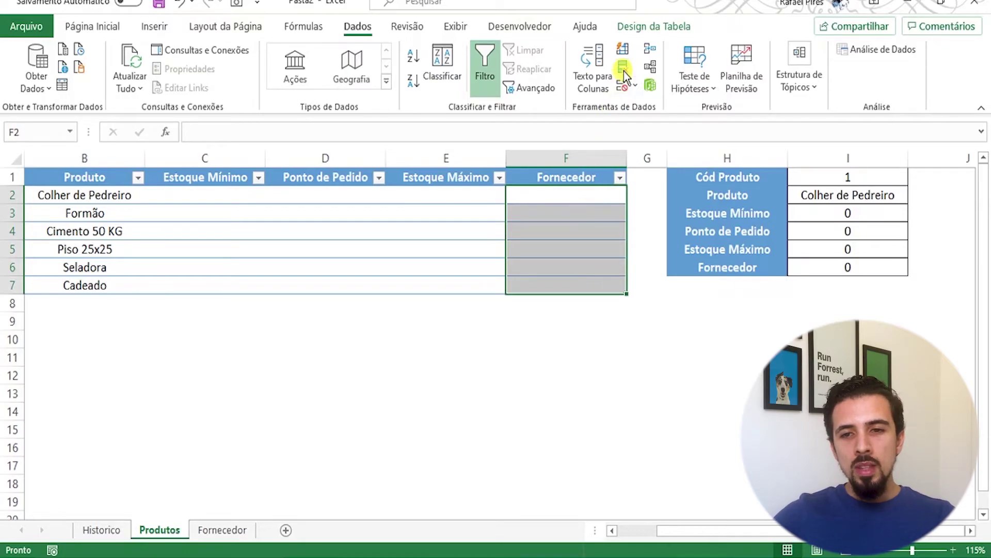
{"action": "left_click", "coordinate": [623, 87]}
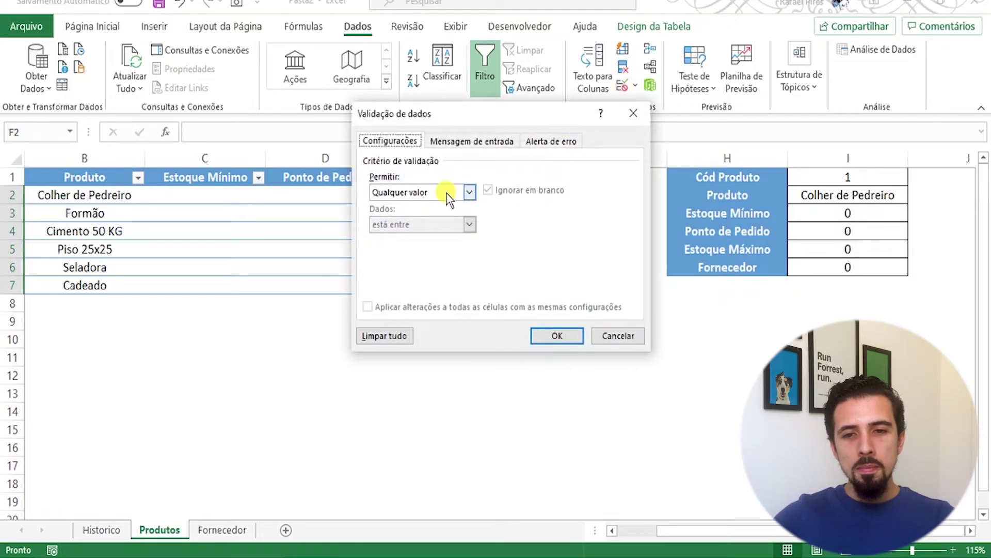
{"action": "left_click", "coordinate": [440, 195]}
{"action": "left_click", "coordinate": [412, 237]}
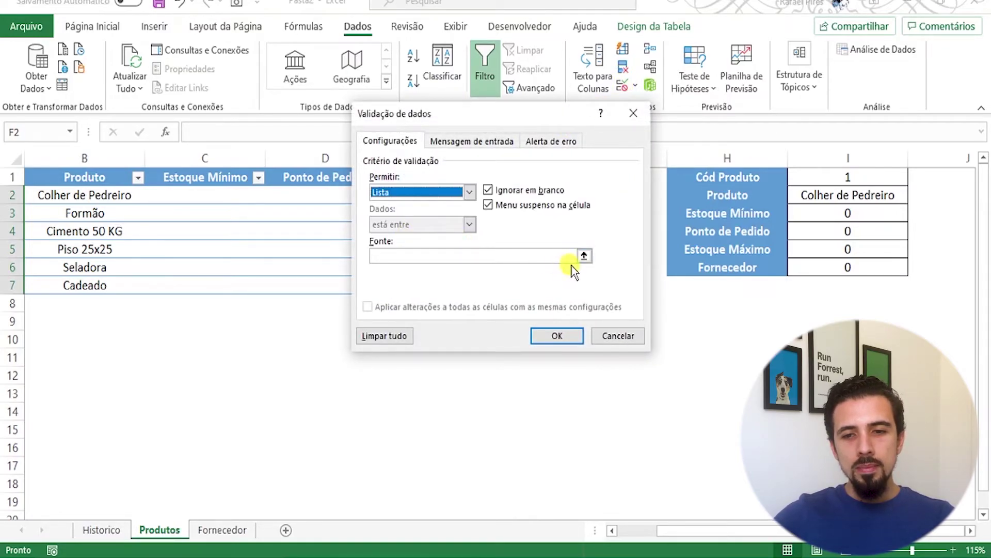
{"action": "left_click", "coordinate": [584, 256]}
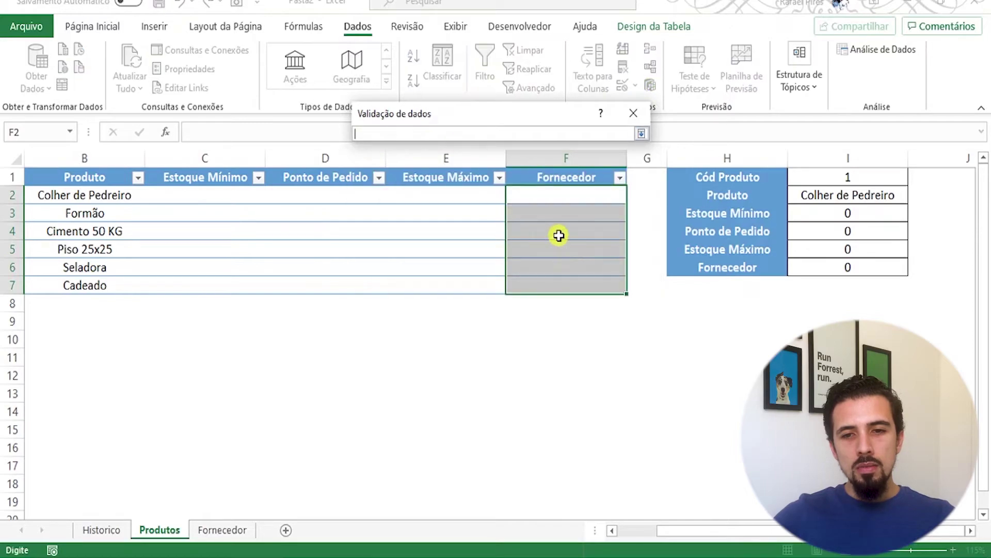
{"action": "left_click", "coordinate": [641, 133]}
{"action": "key", "text": "F3"}
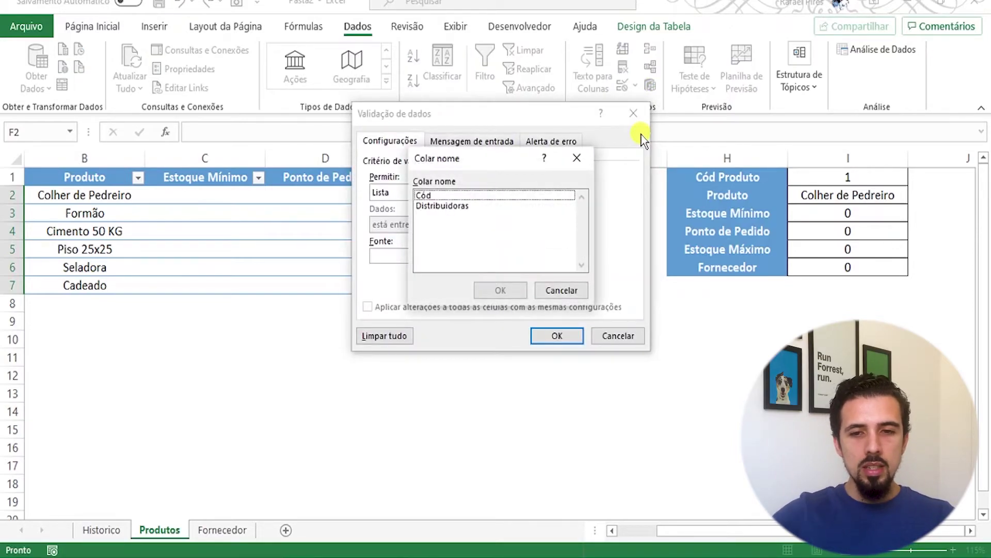
{"action": "left_click", "coordinate": [439, 205]}
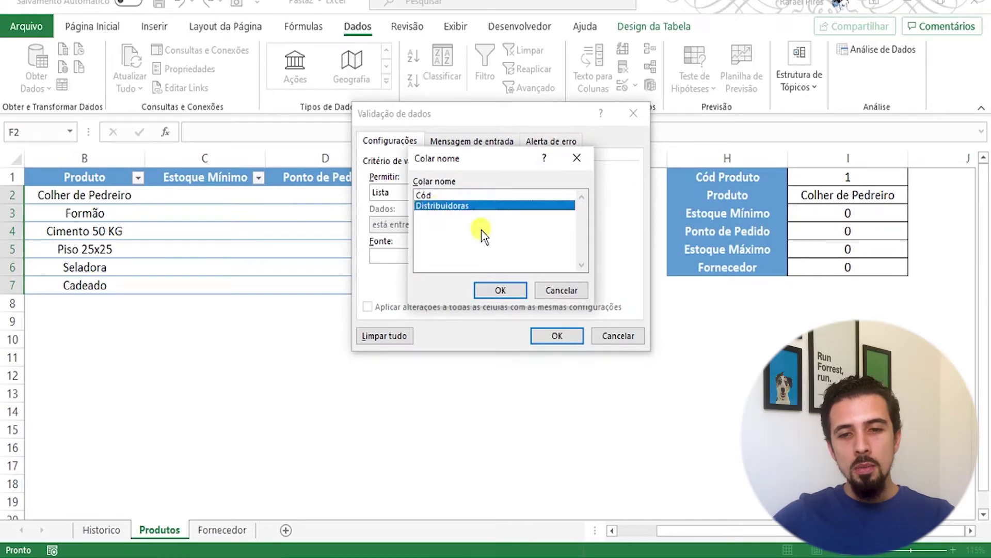
{"action": "left_click", "coordinate": [501, 290]}
{"action": "left_click", "coordinate": [544, 334]}
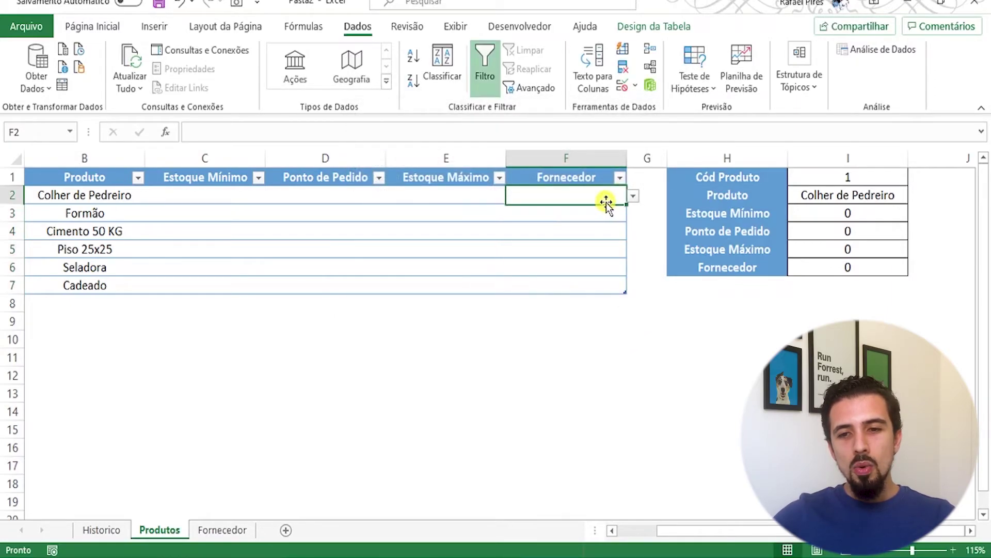
- Correct the misspelled supplier name in A2 of the Fornecedor sheet to "Distribuidora A"
{"action": "left_click", "coordinate": [633, 197]}
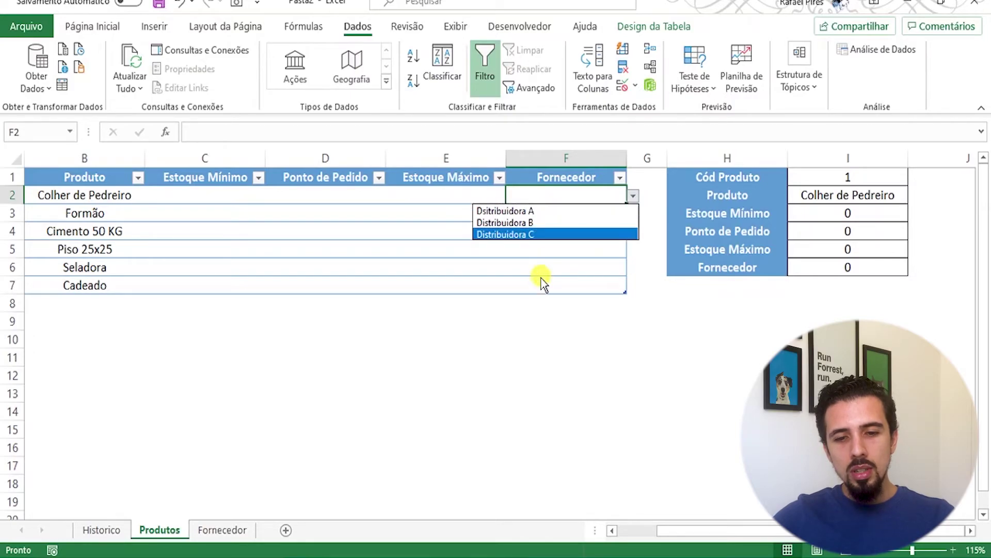
{"action": "left_click", "coordinate": [248, 527]}
{"action": "left_click", "coordinate": [238, 529]}
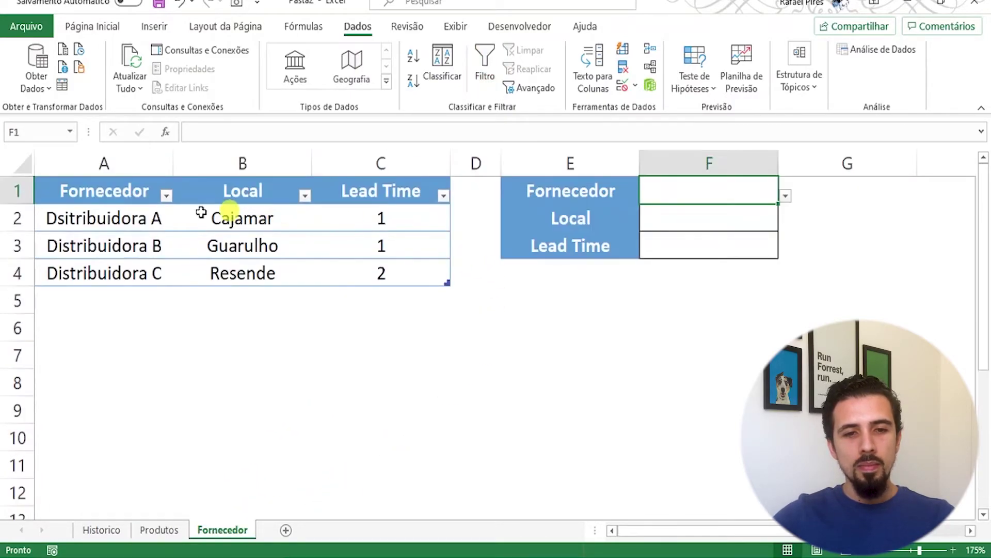
{"action": "left_click", "coordinate": [67, 219]}
{"action": "left_click", "coordinate": [201, 133]}
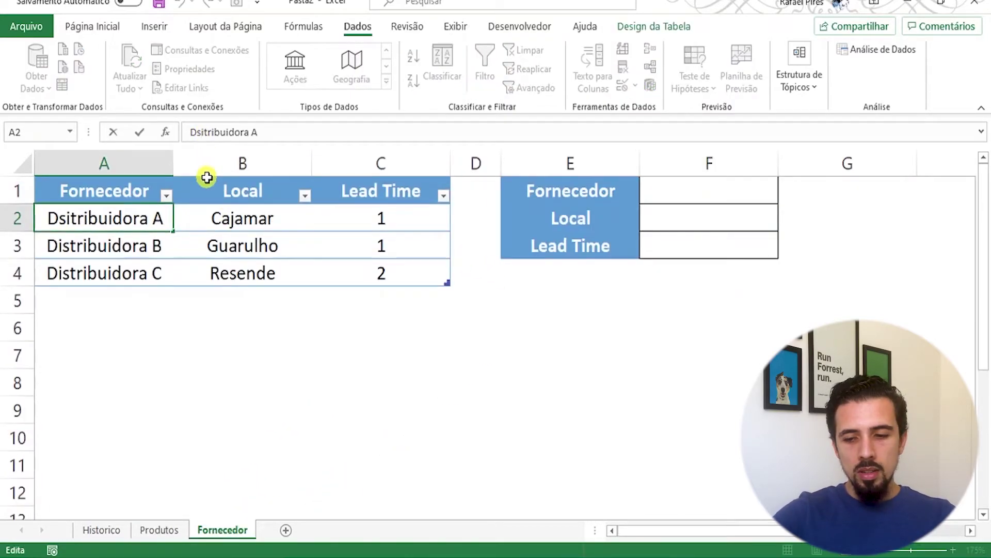
{"action": "key", "text": "BackSpace"}
{"action": "type", "text": "s"}
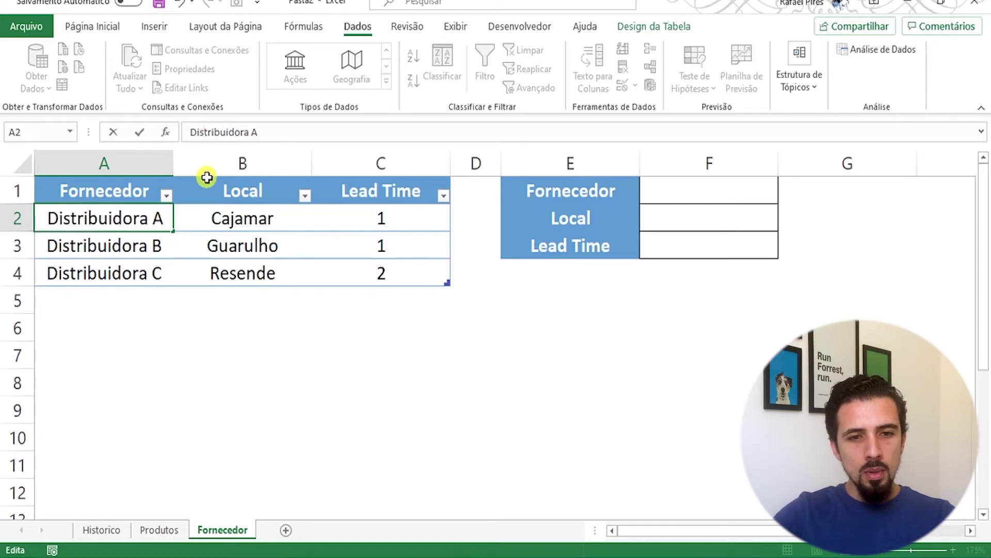
{"action": "key", "text": "Return"}
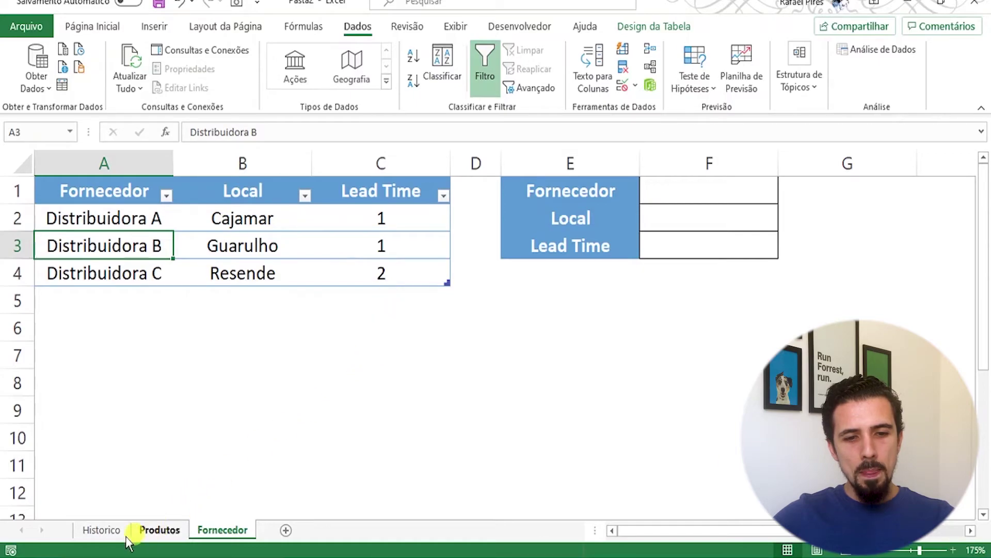
- On the Produtos sheet, choose supplier Distribuidora A for Colher de Pedreiro, Distribuidora B for Formão and Distribuidora C for Cimento 50 KG
{"action": "left_click", "coordinate": [159, 530]}
{"action": "left_click", "coordinate": [634, 197]}
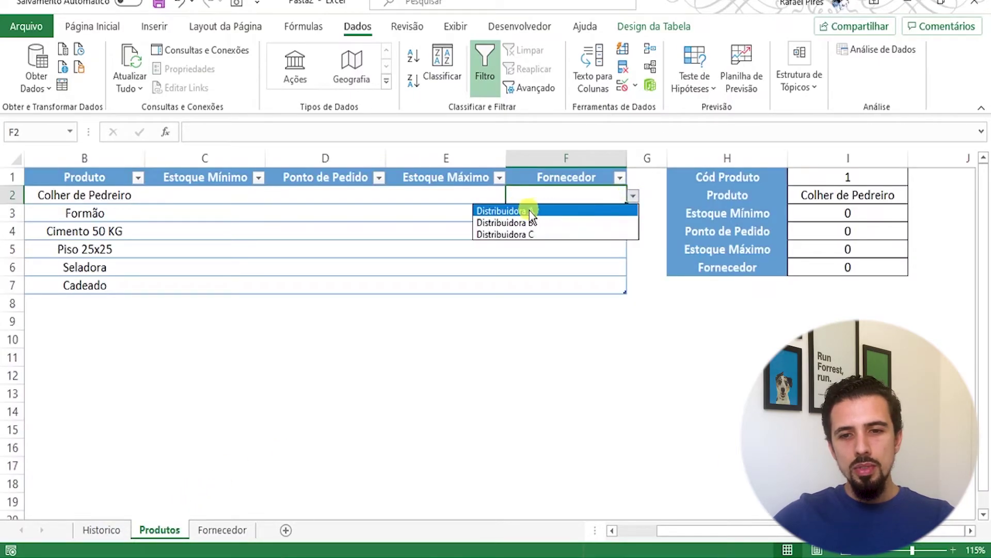
{"action": "left_click", "coordinate": [529, 210]}
{"action": "left_click", "coordinate": [574, 212]}
{"action": "left_click", "coordinate": [633, 214]}
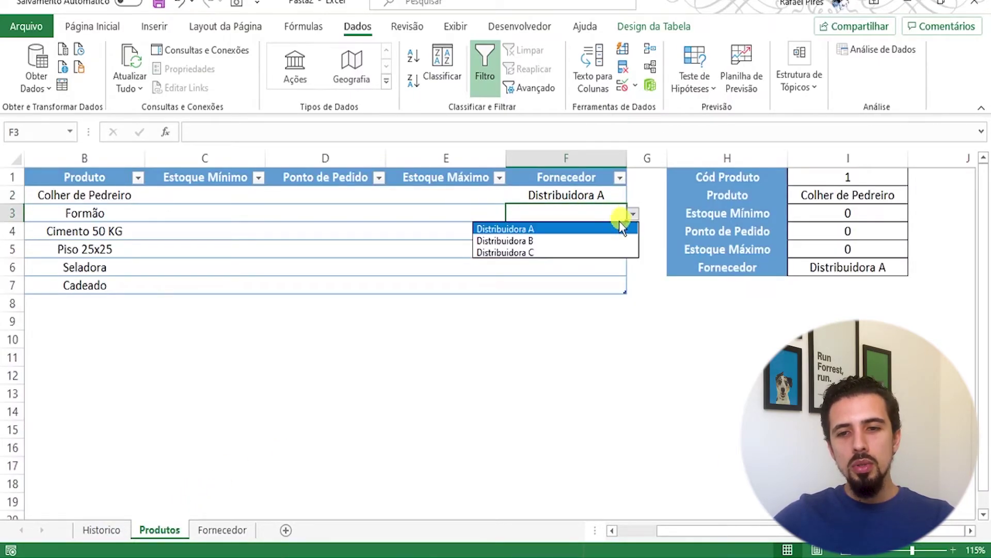
{"action": "left_click", "coordinate": [599, 241]}
{"action": "left_click", "coordinate": [614, 235]}
{"action": "left_click", "coordinate": [633, 234]}
{"action": "left_click", "coordinate": [581, 266]}
- Choose supplier Distribuidora B for Piso 25x25, Distribuidora C for Seladora and Distribuidora A for Cadeado
{"action": "left_click", "coordinate": [589, 250]}
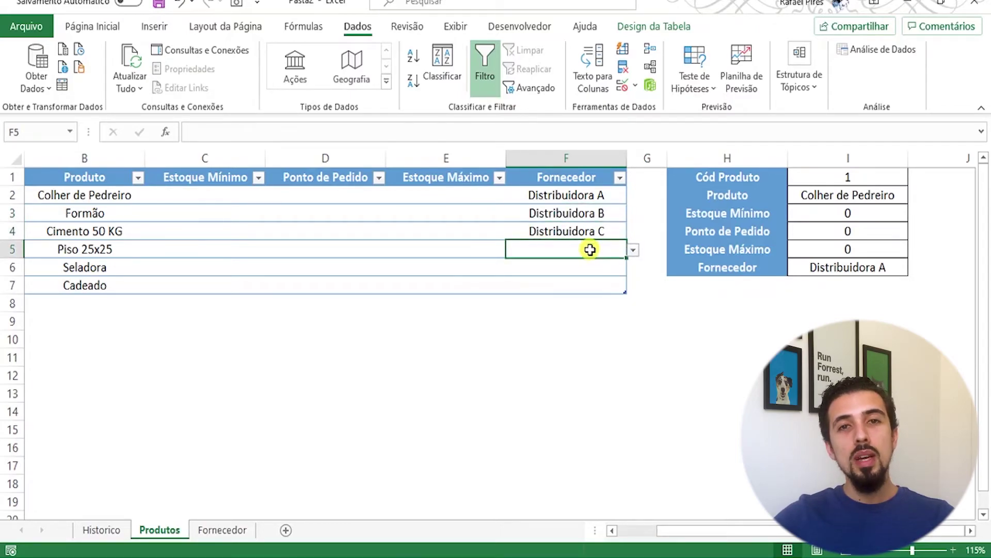
{"action": "left_click", "coordinate": [633, 250]}
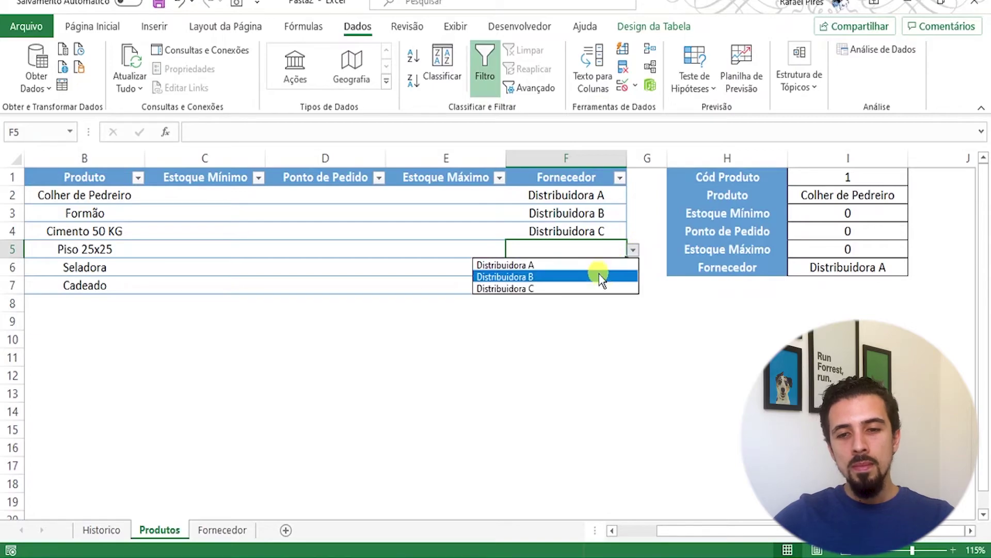
{"action": "left_click", "coordinate": [599, 275]}
{"action": "left_click", "coordinate": [619, 268]}
{"action": "left_click", "coordinate": [633, 268]}
{"action": "key", "text": "Escape"}
{"action": "left_click", "coordinate": [620, 283]}
{"action": "left_click", "coordinate": [622, 267]}
{"action": "left_click", "coordinate": [600, 306]}
{"action": "left_click", "coordinate": [601, 285]}
{"action": "left_click", "coordinate": [634, 286]}
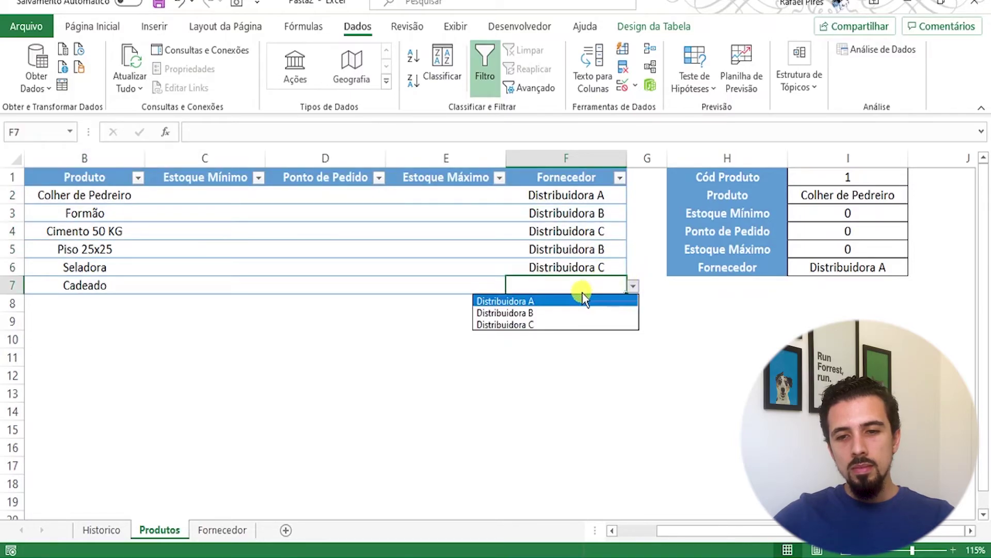
{"action": "left_click", "coordinate": [579, 298]}
{"action": "left_click", "coordinate": [580, 252]}
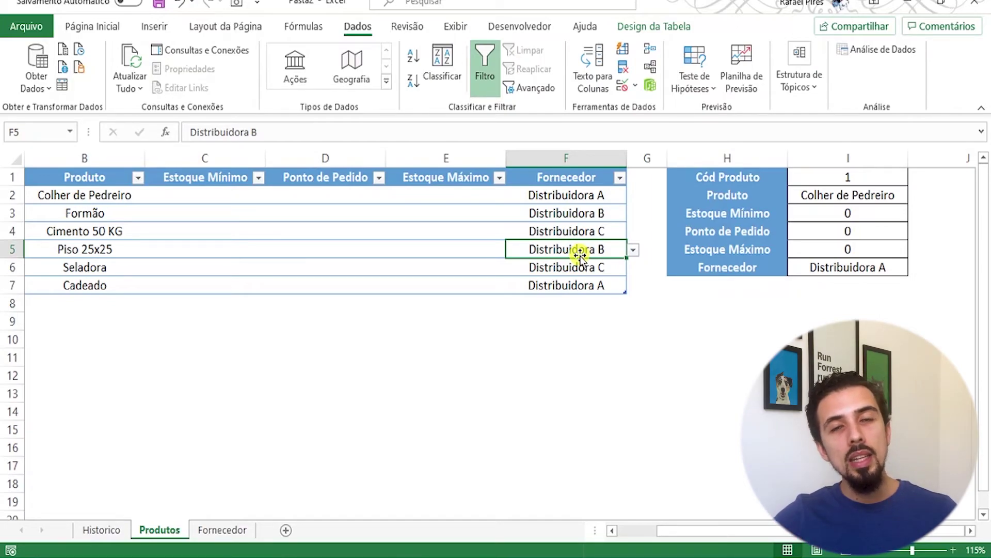
- Note the minimum stock calculation below the table, entering "Media de Vendas", "x" and "Lead Time" in C10, C11 and C12
{"action": "left_click", "coordinate": [207, 182]}
{"action": "left_click", "coordinate": [213, 194]}
{"action": "left_click", "coordinate": [205, 336]}
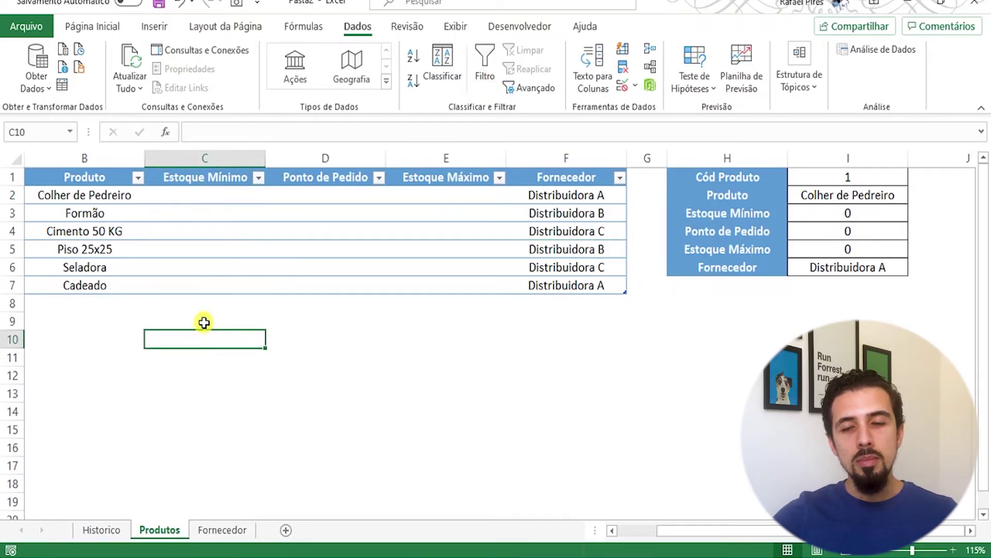
{"action": "type", "text": "Media de"}
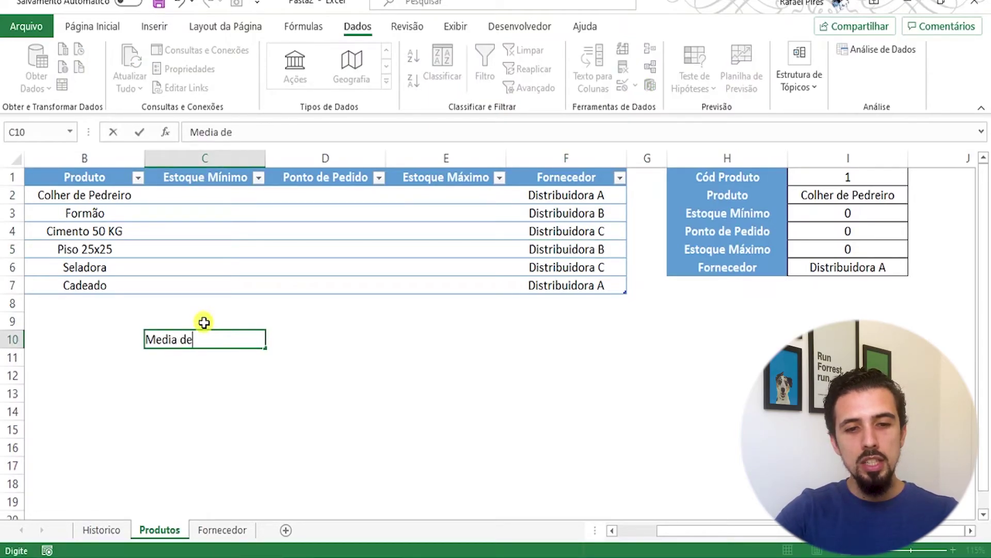
{"action": "type", "text": " Vendas"}
{"action": "key", "text": "Return"}
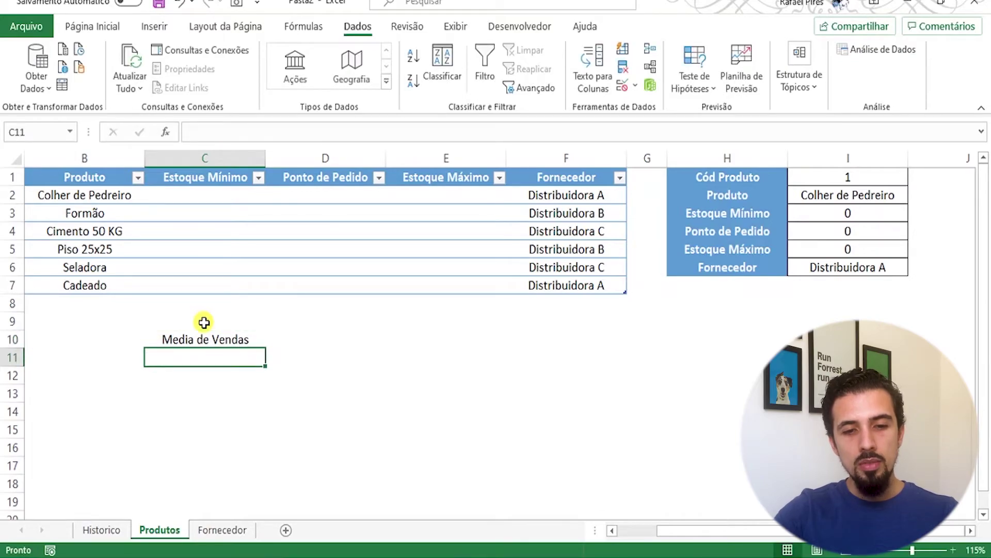
{"action": "type", "text": "x"}
{"action": "key", "text": "Return"}
{"action": "type", "text": "Lead Time"}
{"action": "key", "text": "BackSpace"}
{"action": "type", "text": "me"}
{"action": "key", "text": "Return"}
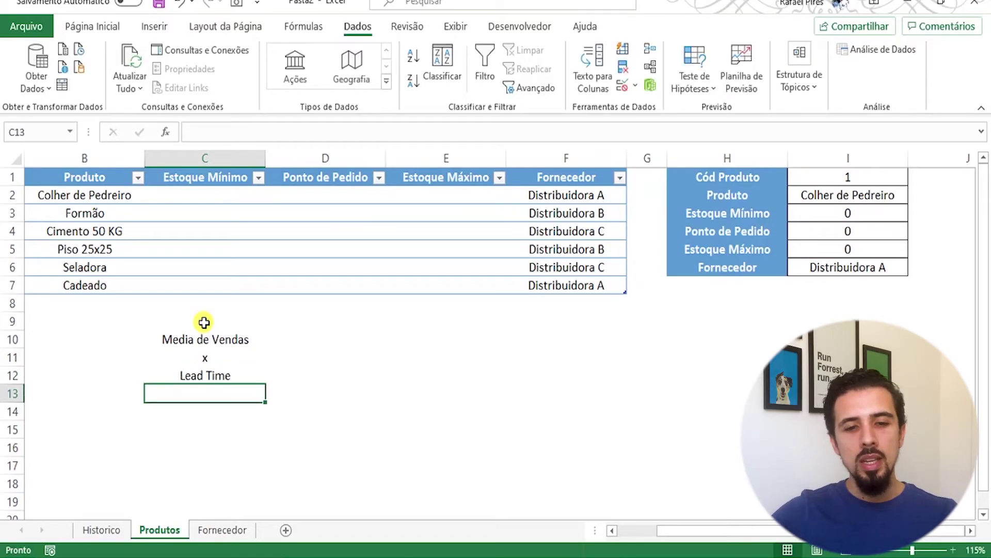
{"action": "left_click", "coordinate": [220, 531]}
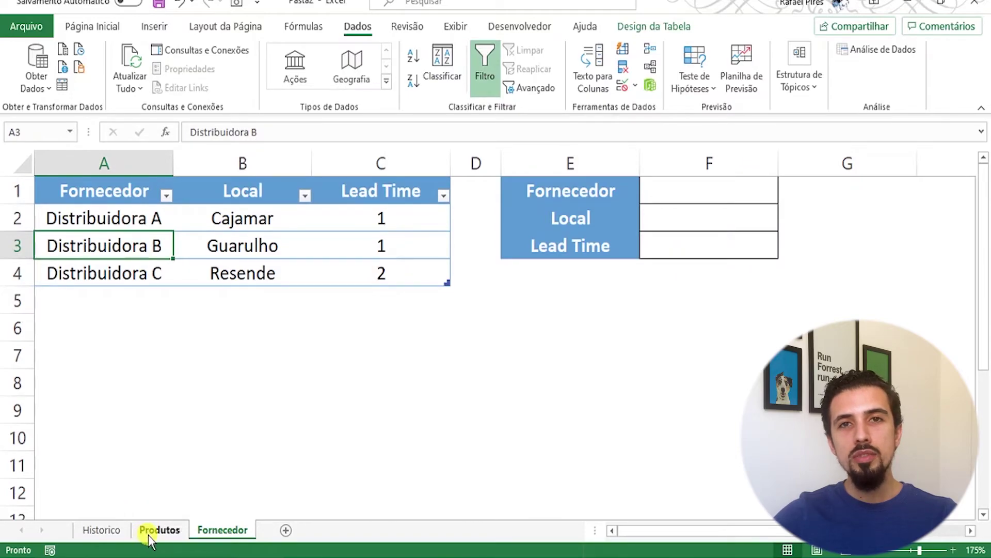
{"action": "left_click", "coordinate": [103, 530]}
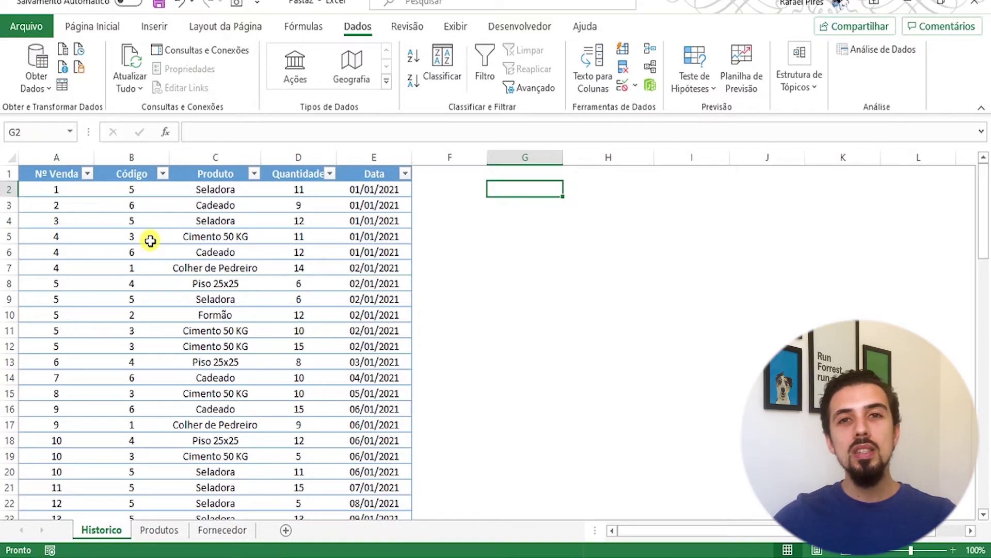
{"action": "left_click", "coordinate": [160, 530]}
{"action": "left_click", "coordinate": [194, 339]}
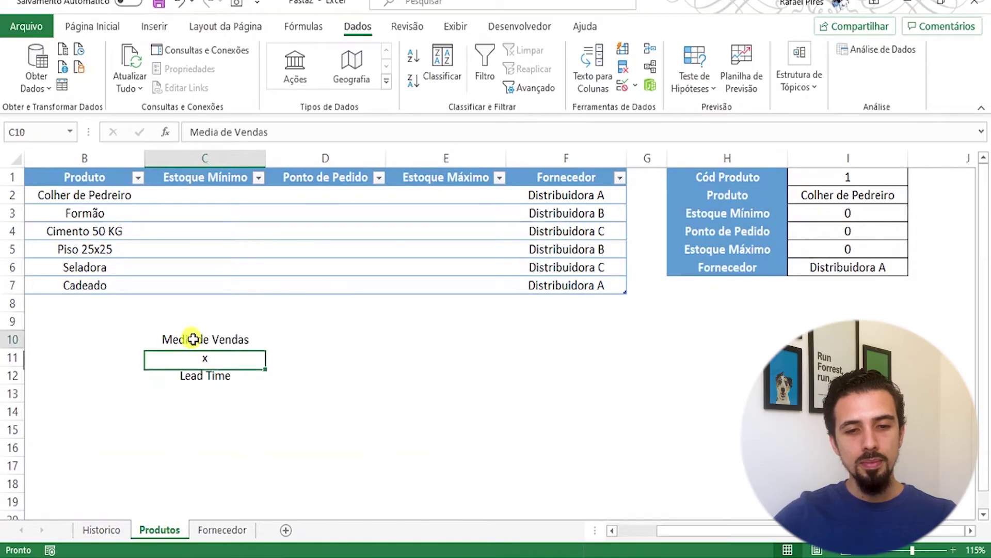
- Start a MÉDIASE formula in C2, the Estoque Mínimo cell for Colher de Pedreiro
{"action": "left_click", "coordinate": [229, 195]}
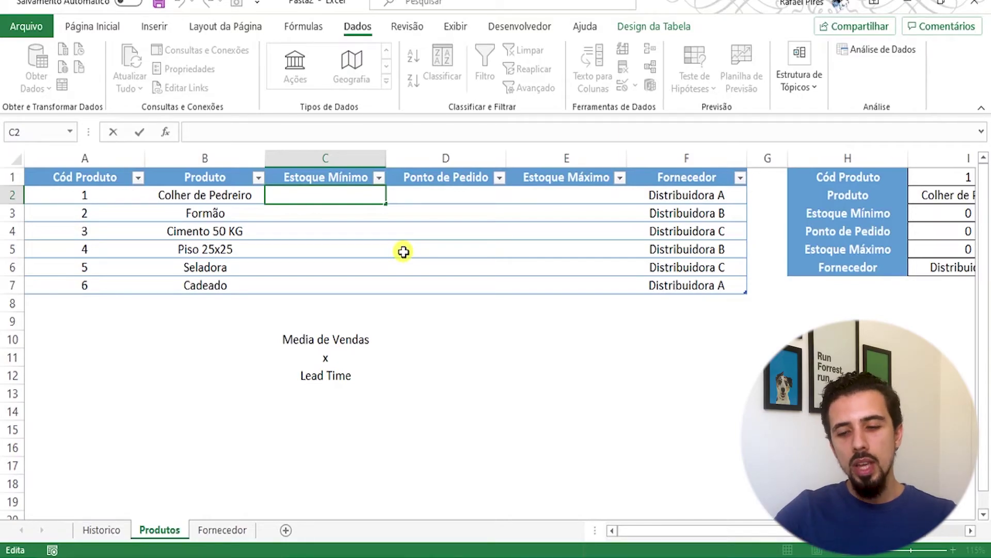
{"action": "type", "text": "="}
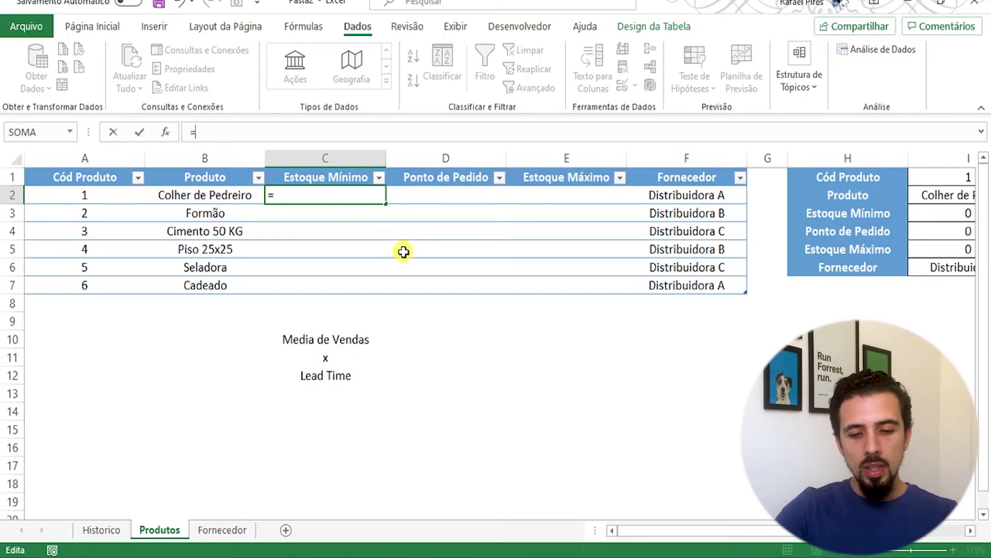
{"action": "type", "text": "méd"}
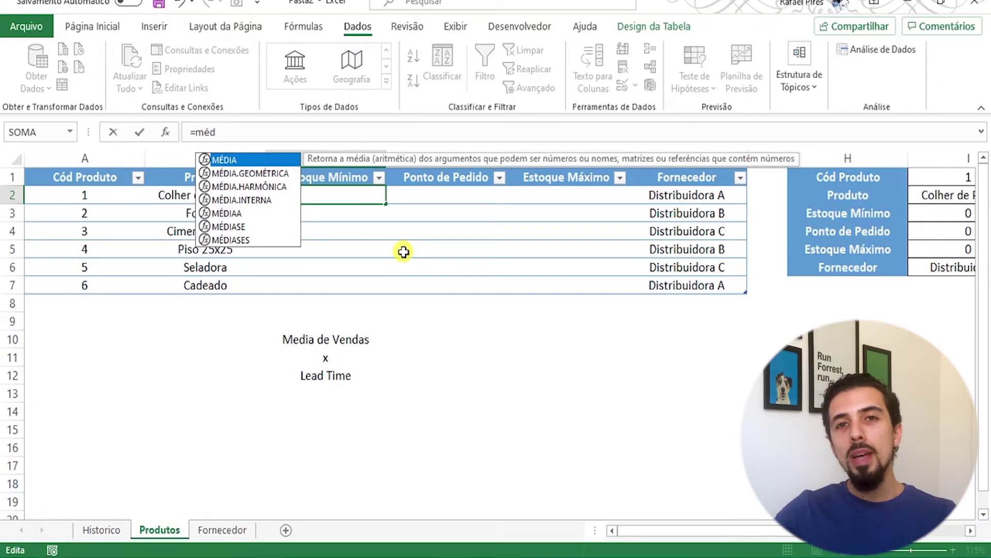
{"action": "key", "text": "Down"}
{"action": "key", "text": "Down"}
{"action": "key", "text": "Down"}
{"action": "key", "text": "Down"}
{"action": "key", "text": "Down"}
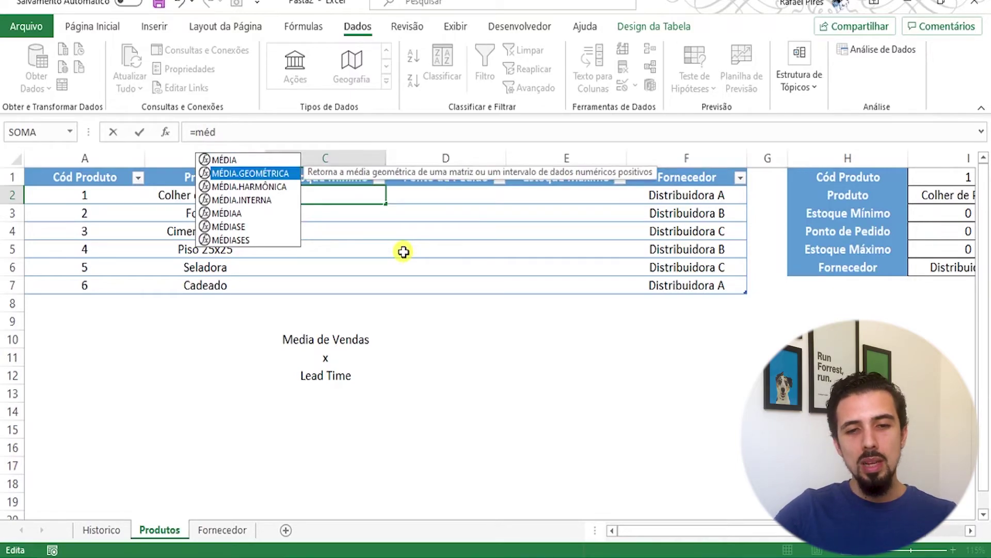
{"action": "key", "text": "Tab"}
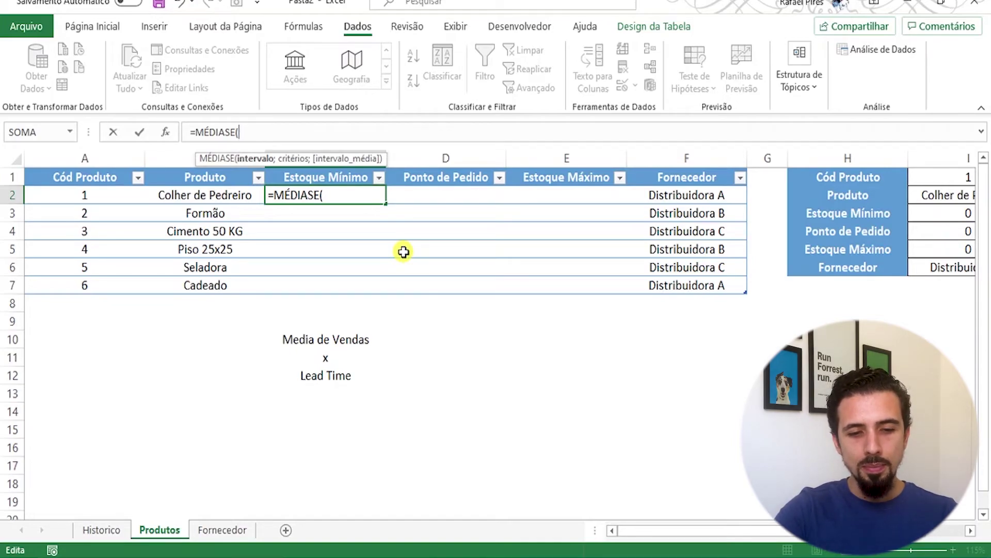
{"action": "type", "text": "Hist"}
{"action": "key", "text": "Tab"}
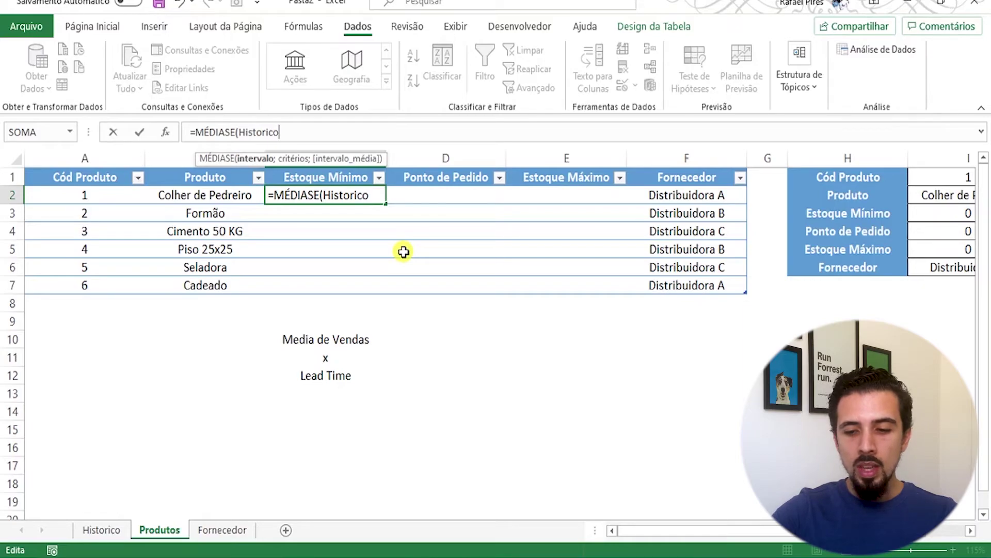
{"action": "type", "text": "["}
{"action": "key", "text": "Down"}
{"action": "key", "text": "Down"}
{"action": "key", "text": "Down"}
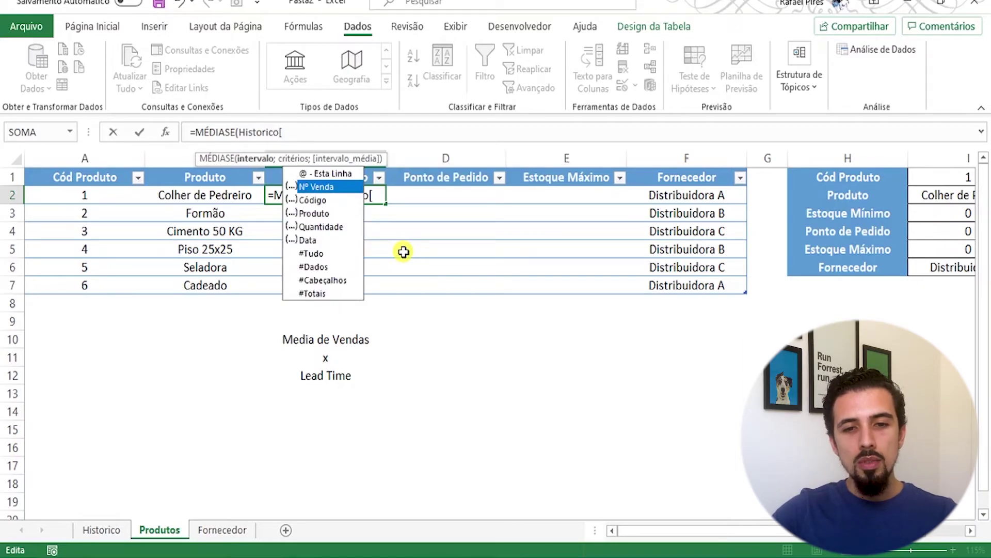
{"action": "key", "text": "Tab"}
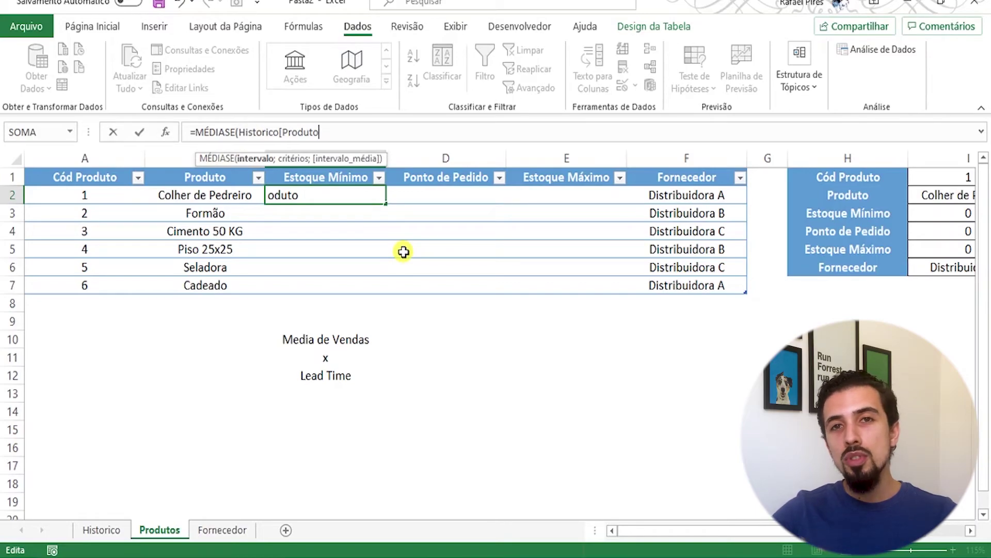
{"action": "type", "text": "]"}
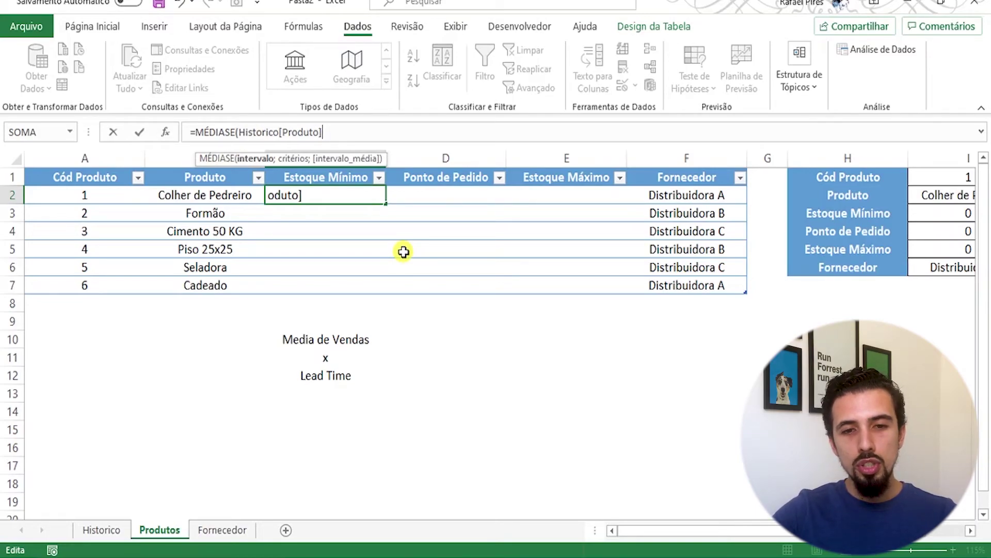
{"action": "type", "text": ";"}
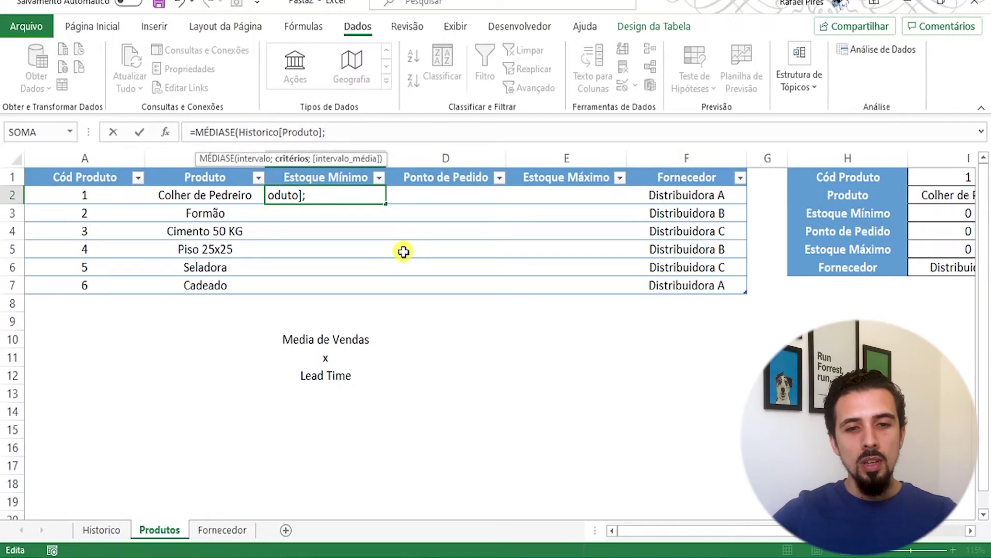
{"action": "left_click", "coordinate": [198, 196]}
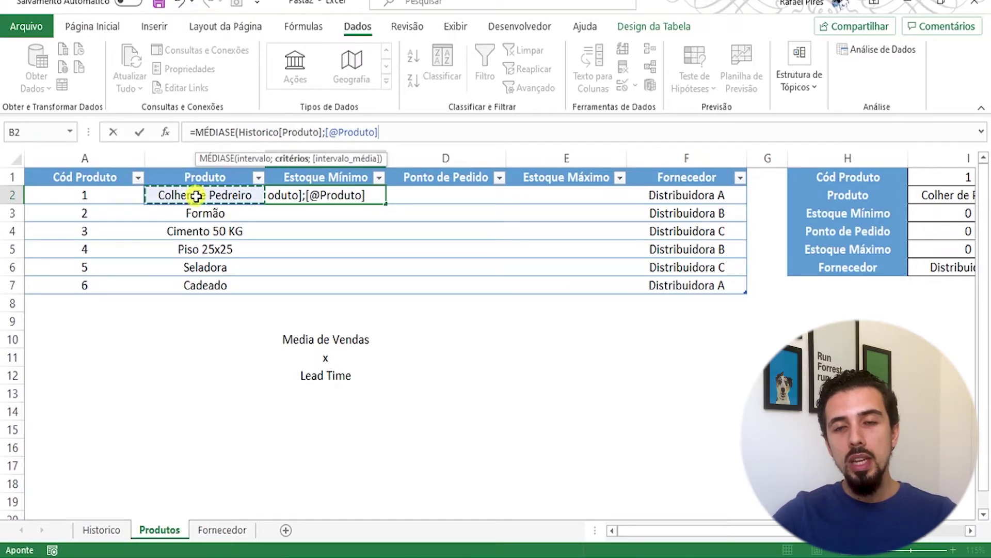
{"action": "type", "text": ";"}
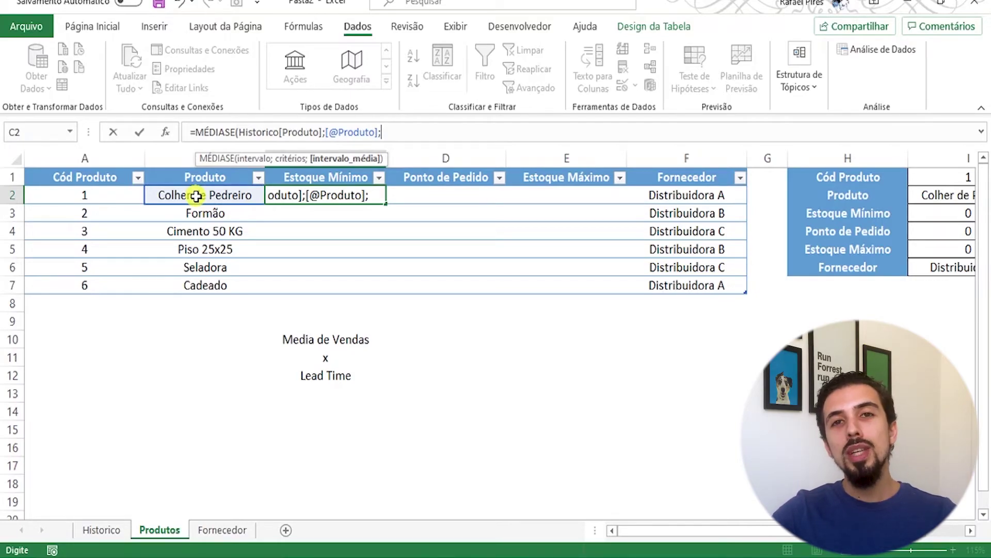
- Set Historico[Quantidade] as the range to average and complete the MÉDIASE formula for the Estoque Mínimo column
{"action": "type", "text": "hist"}
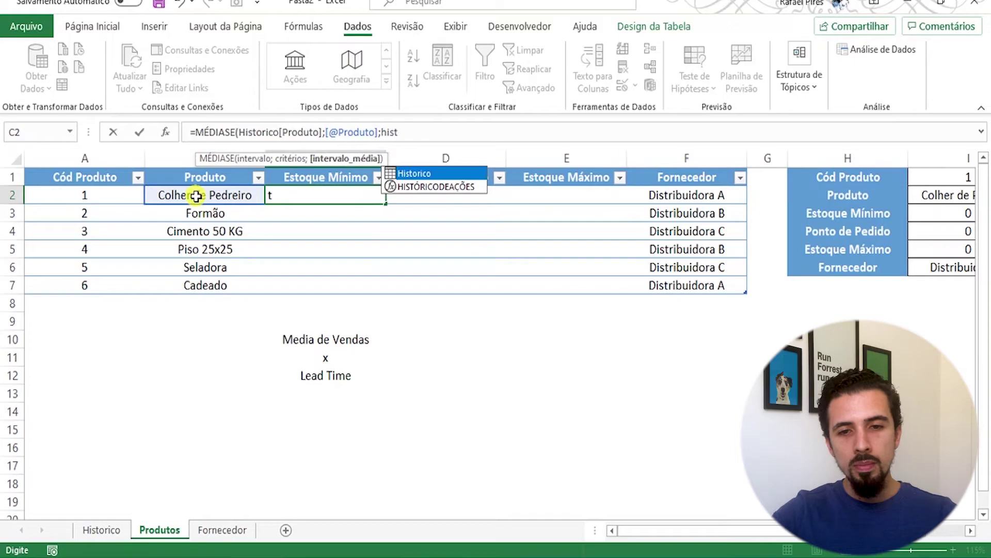
{"action": "key", "text": "Tab"}
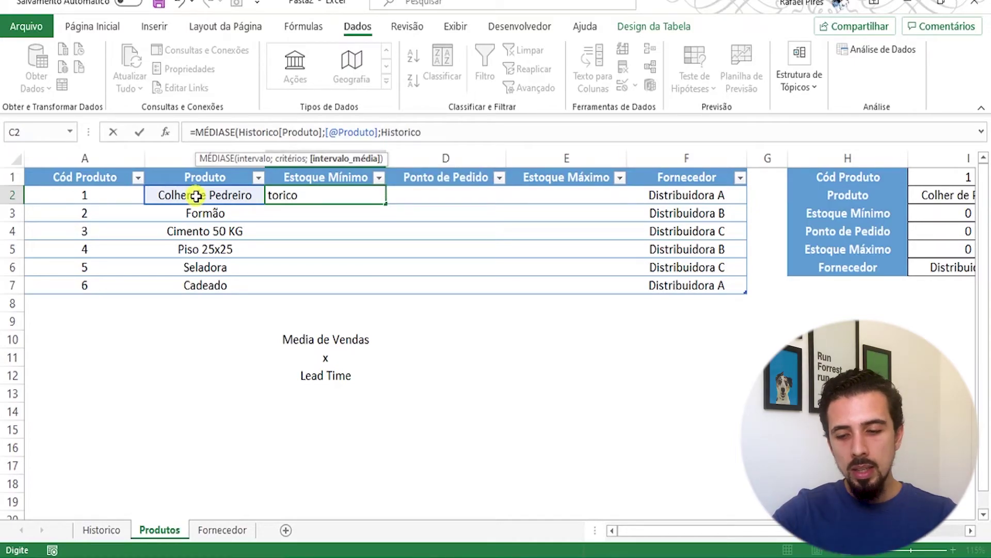
{"action": "type", "text": "["}
{"action": "key", "text": "Down"}
{"action": "key", "text": "Down"}
{"action": "key", "text": "Down"}
{"action": "key", "text": "Down"}
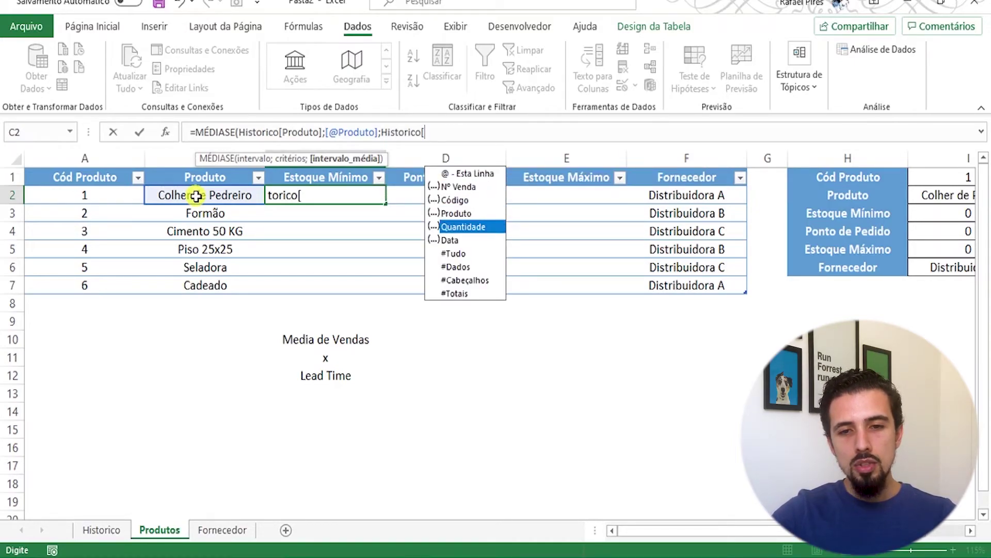
{"action": "key", "text": "Tab"}
{"action": "type", "text": "]"}
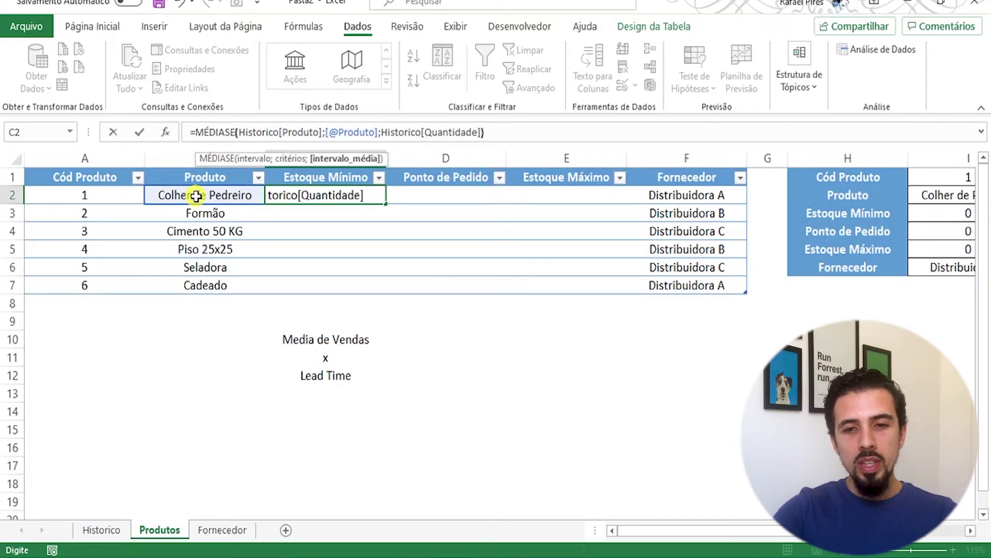
{"action": "type", "text": ")"}
{"action": "key", "text": "Return"}
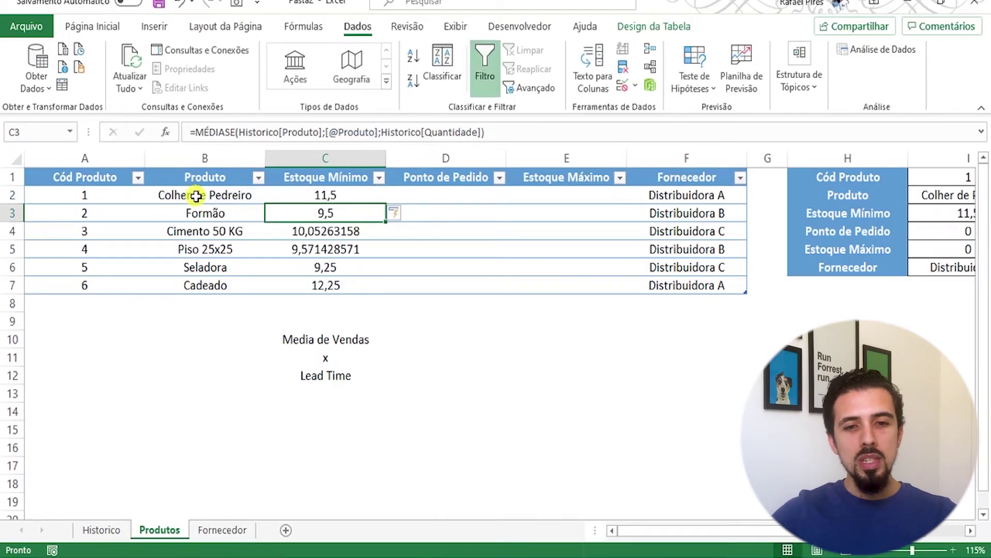
{"action": "left_click", "coordinate": [335, 290]}
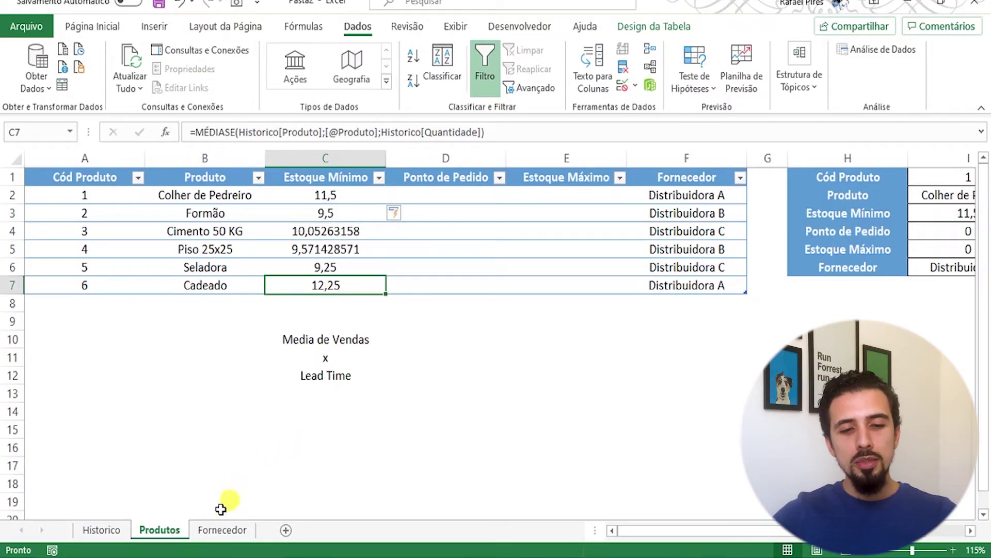
- Try a MÉDIASE formula in G2 of the Historico sheet, averaging column D where column C is "Seladora"
{"action": "left_click", "coordinate": [102, 530]}
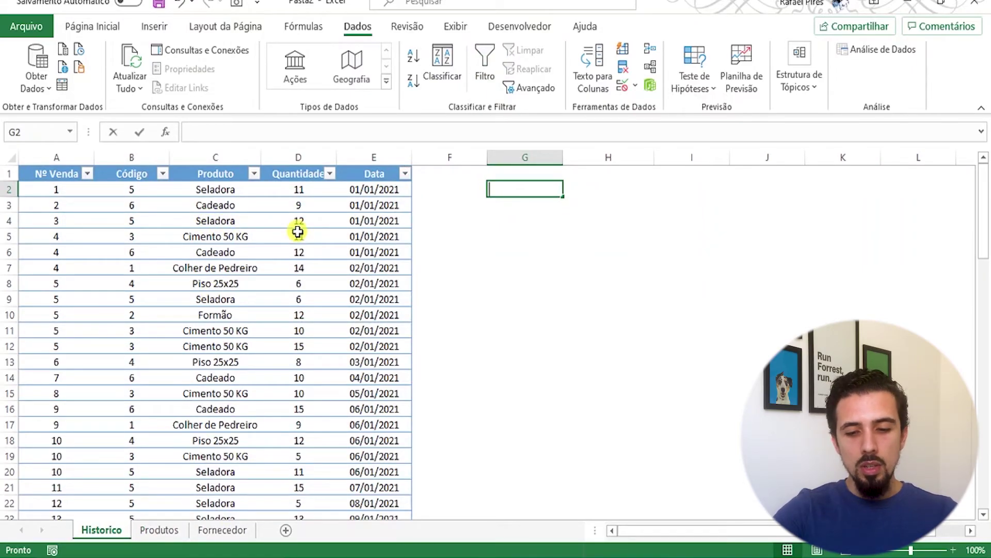
{"action": "type", "text": "=médiase("}
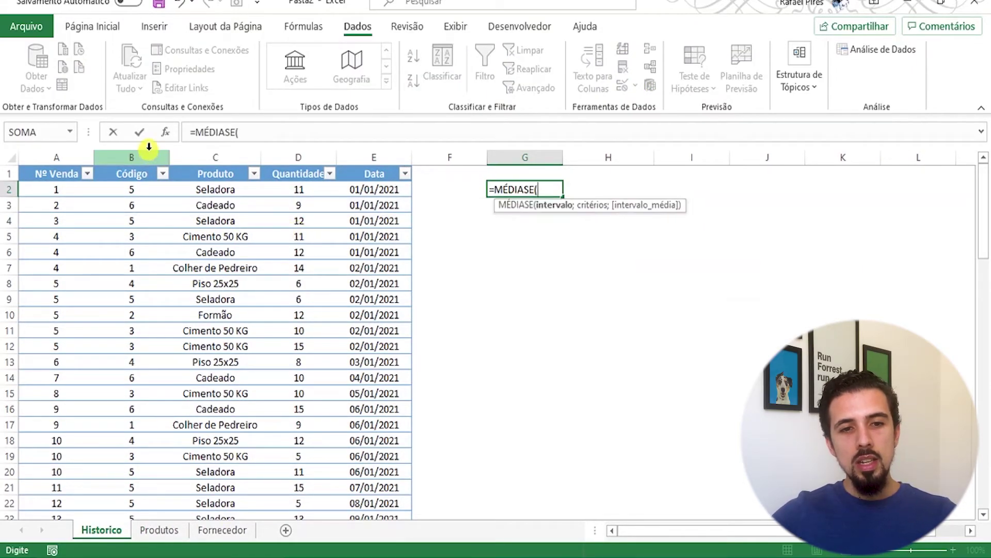
{"action": "left_click", "coordinate": [208, 150]}
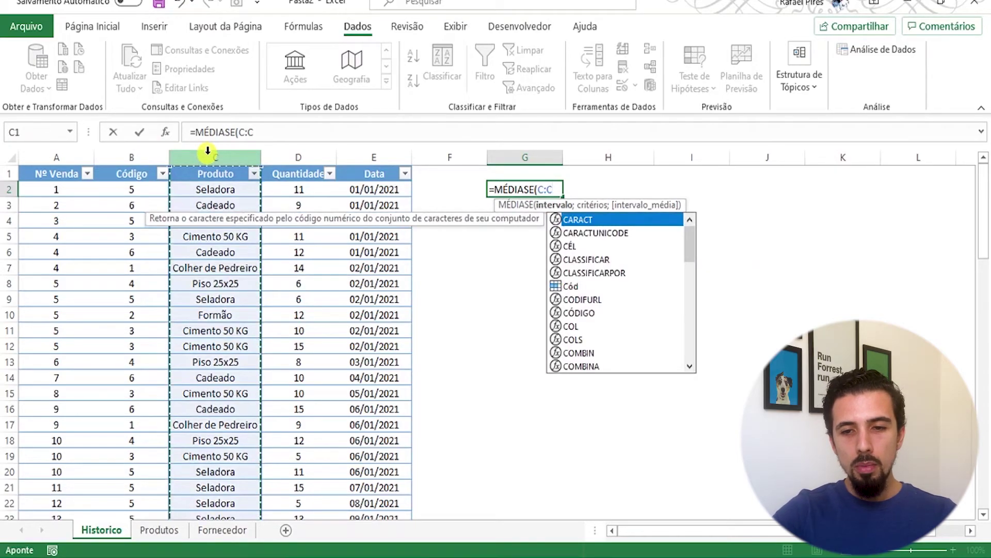
{"action": "type", "text": ";\"Seladora\""}
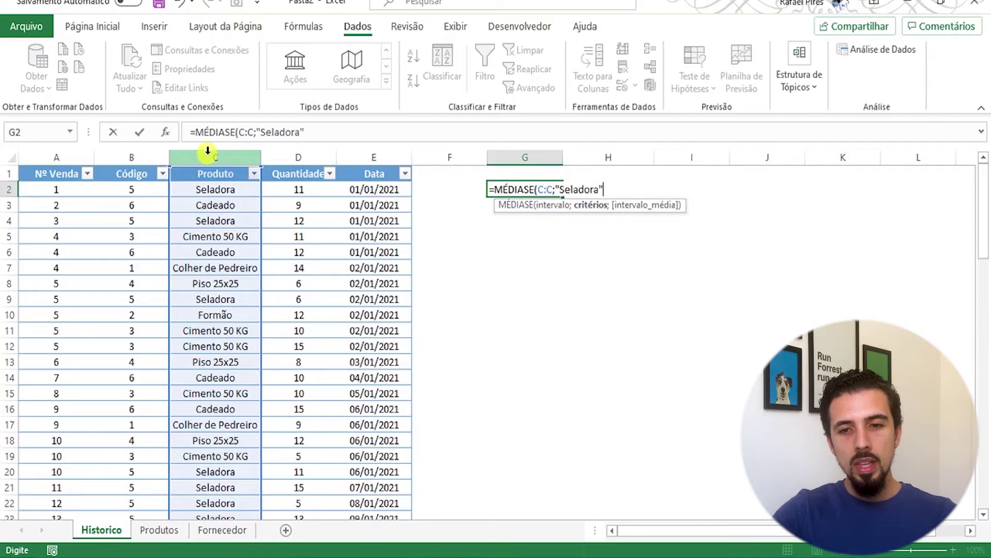
{"action": "type", "text": ";"}
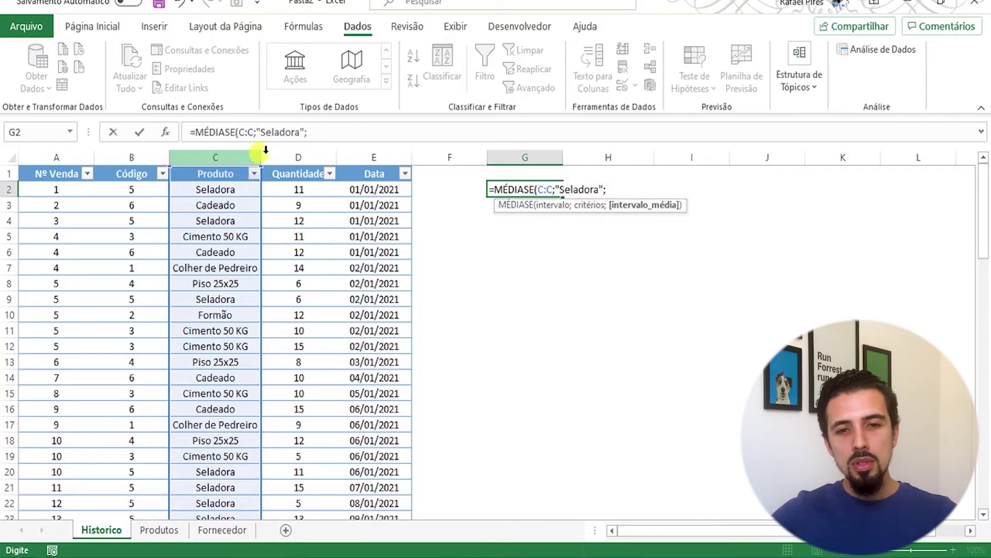
{"action": "left_click", "coordinate": [295, 158]}
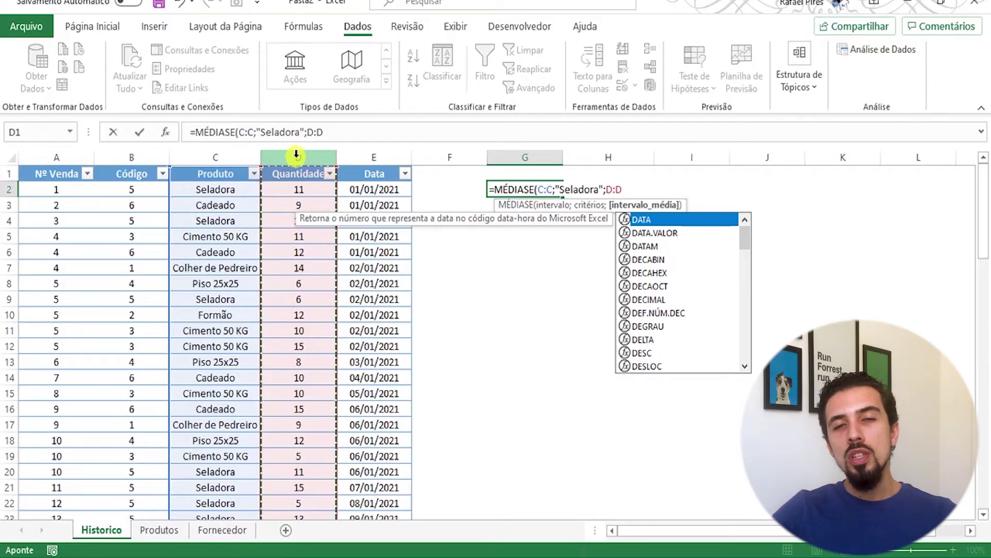
{"action": "key", "text": "Escape"}
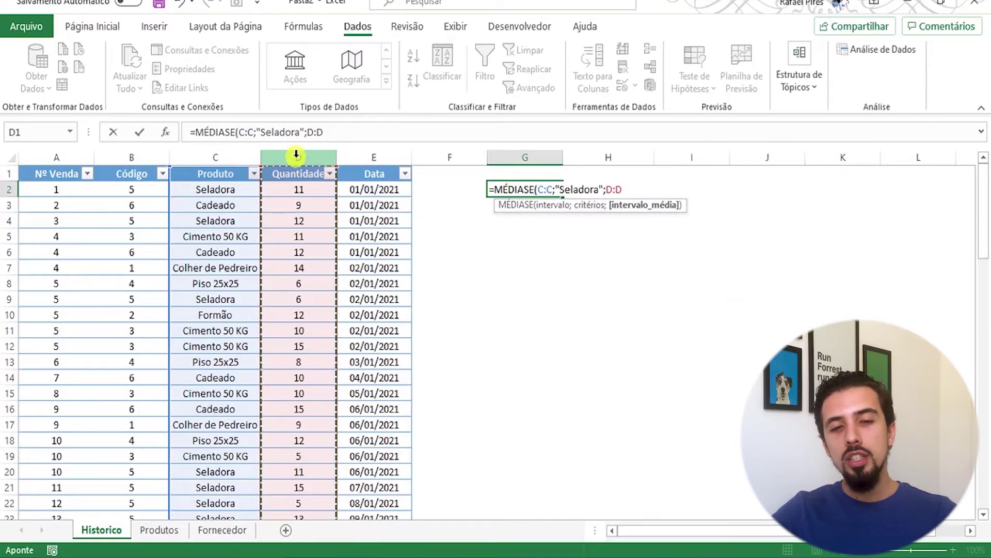
{"action": "key", "text": "Escape"}
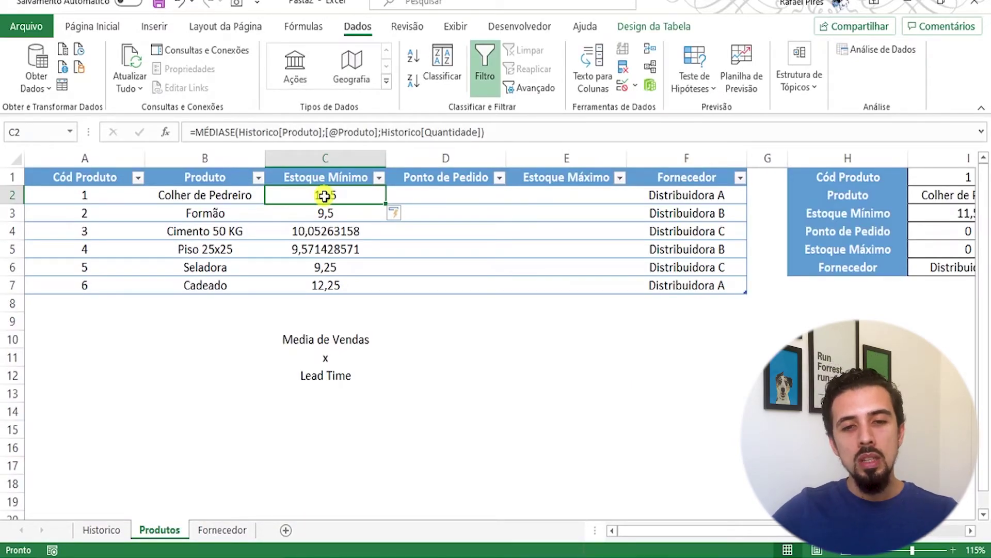
{"action": "double_click", "coordinate": [325, 196]}
{"action": "left_click", "coordinate": [505, 130]}
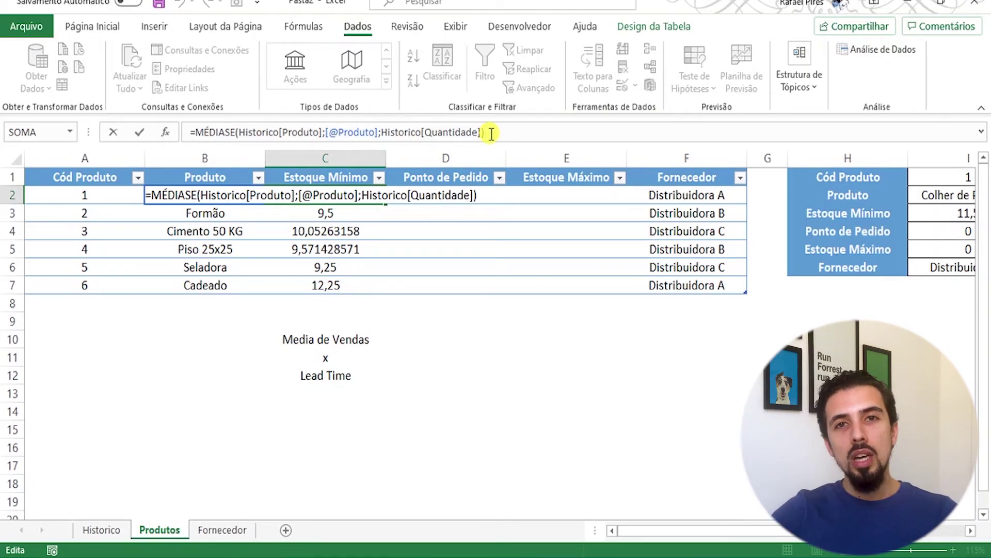
{"action": "type", "text": "*"}
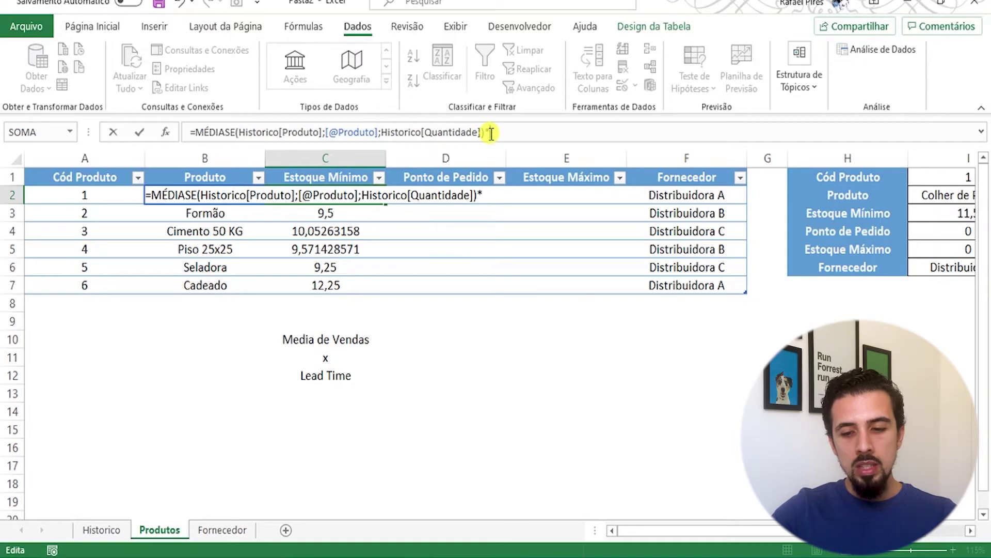
{"action": "type", "text": "fo"}
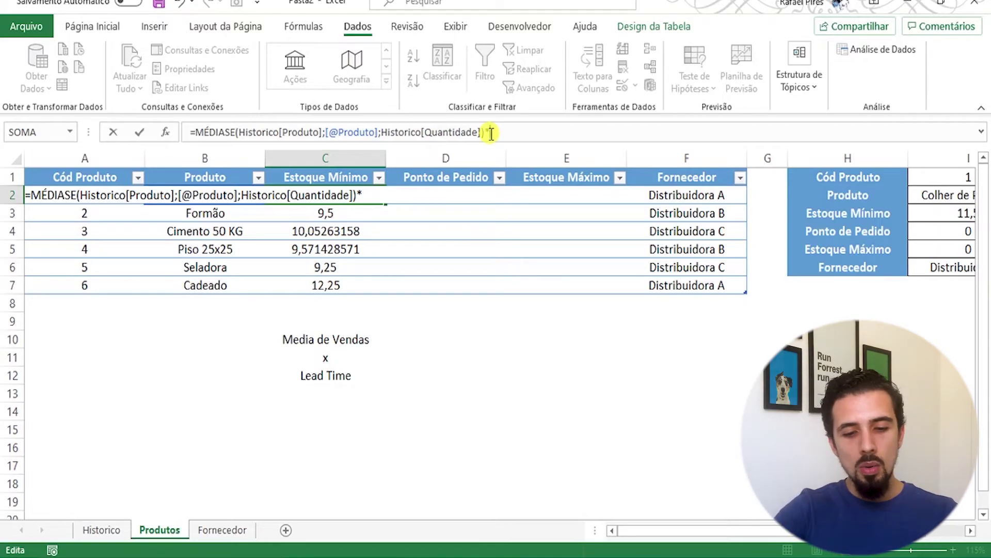
{"action": "type", "text": "procv"}
{"action": "key", "text": "Tab"}
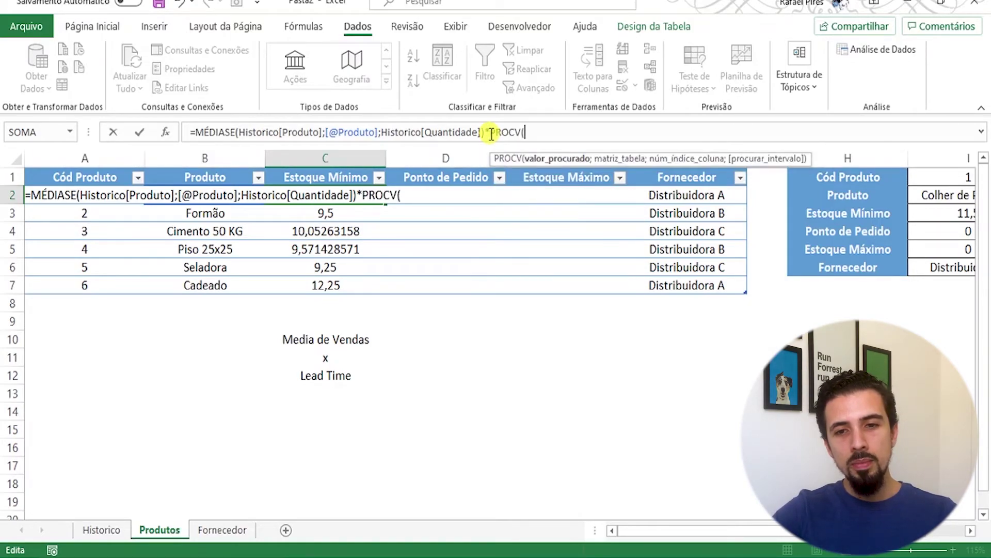
{"action": "left_click", "coordinate": [700, 196]}
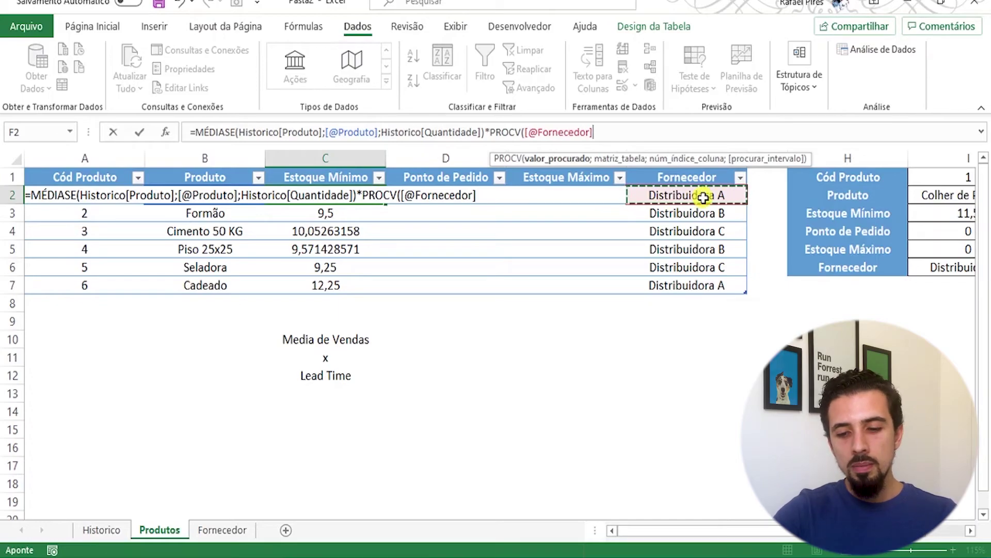
{"action": "type", "text": ";"}
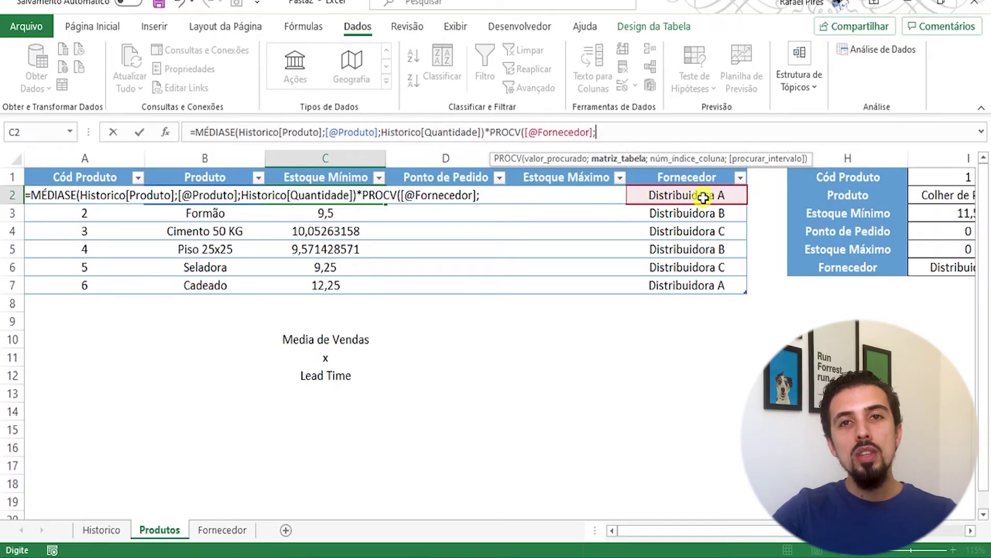
- Set the entire Fornecedor table, Fornecedor[#Tudo], as the PROCV lookup table in the Estoque Mínimo formula
{"action": "type", "text": "forn"}
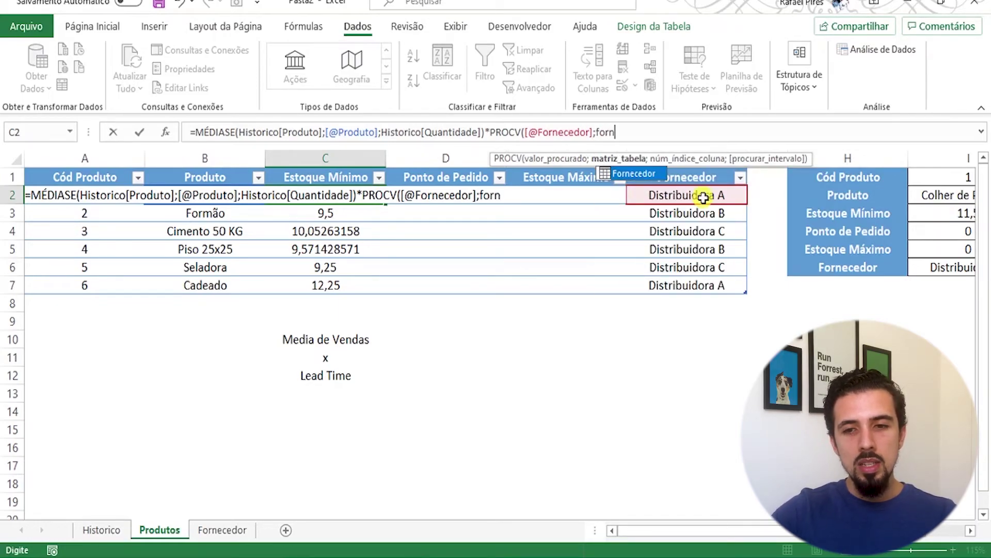
{"action": "key", "text": "Tab"}
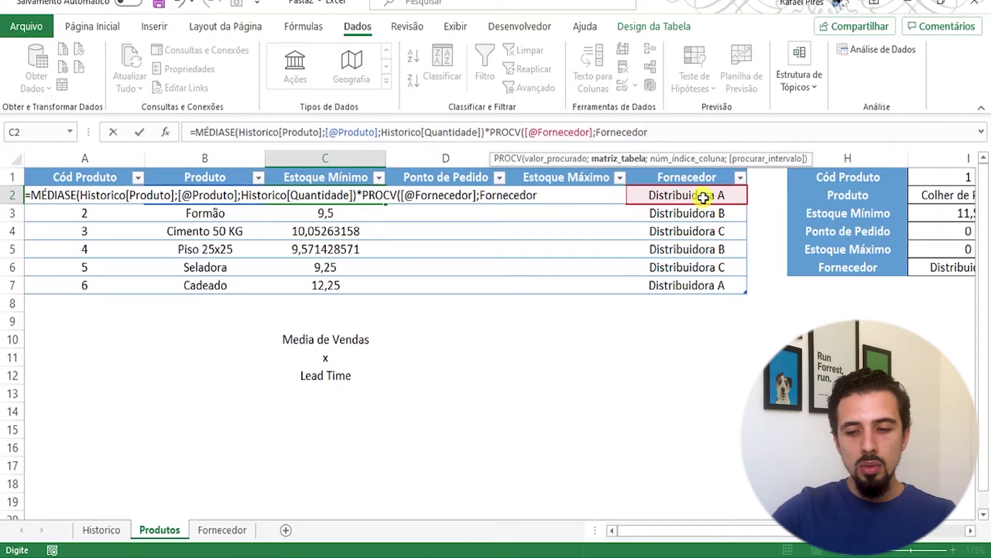
{"action": "type", "text": "["}
{"action": "key", "text": "Down"}
{"action": "key", "text": "Down"}
{"action": "key", "text": "Down"}
{"action": "key", "text": "Down"}
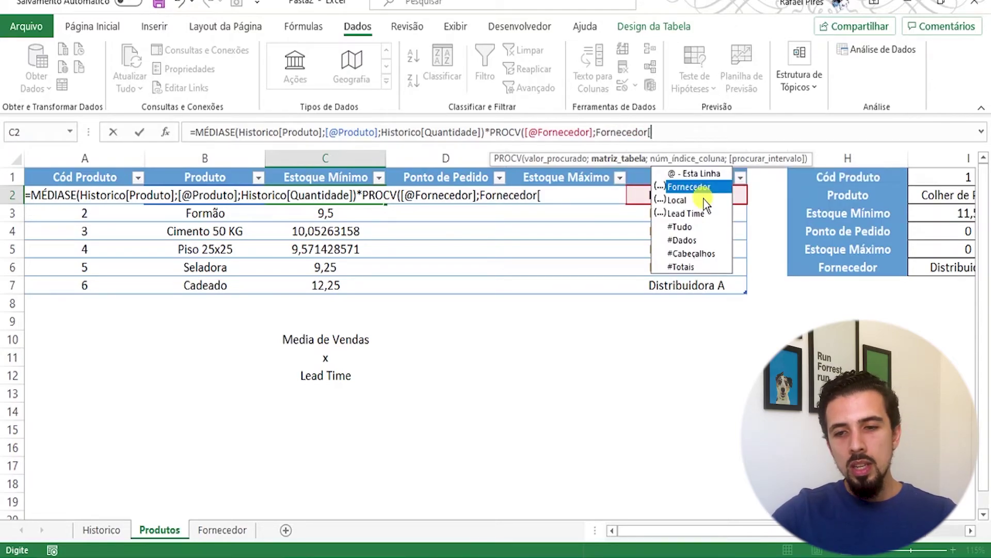
{"action": "key", "text": "Escape"}
{"action": "key", "text": "Tab"}
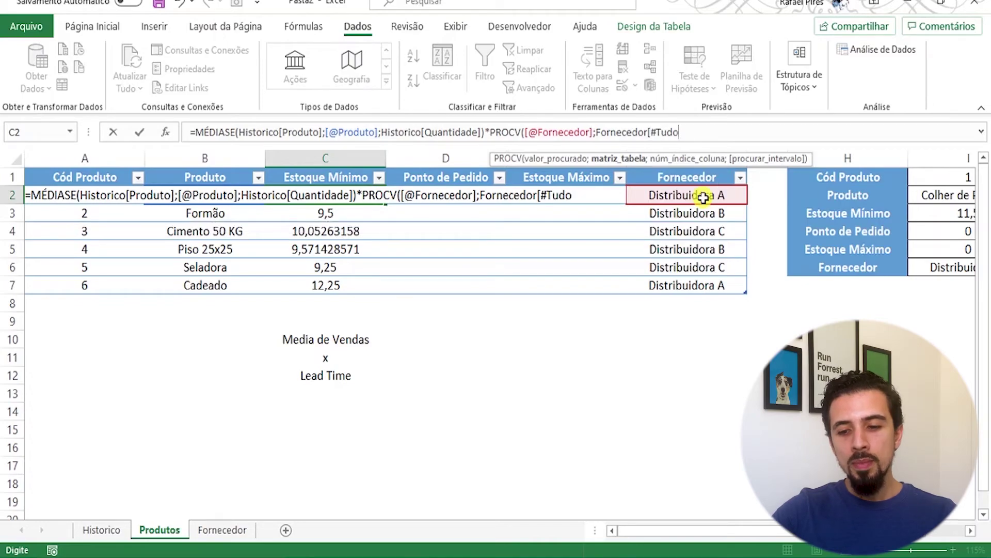
{"action": "type", "text": "]"}
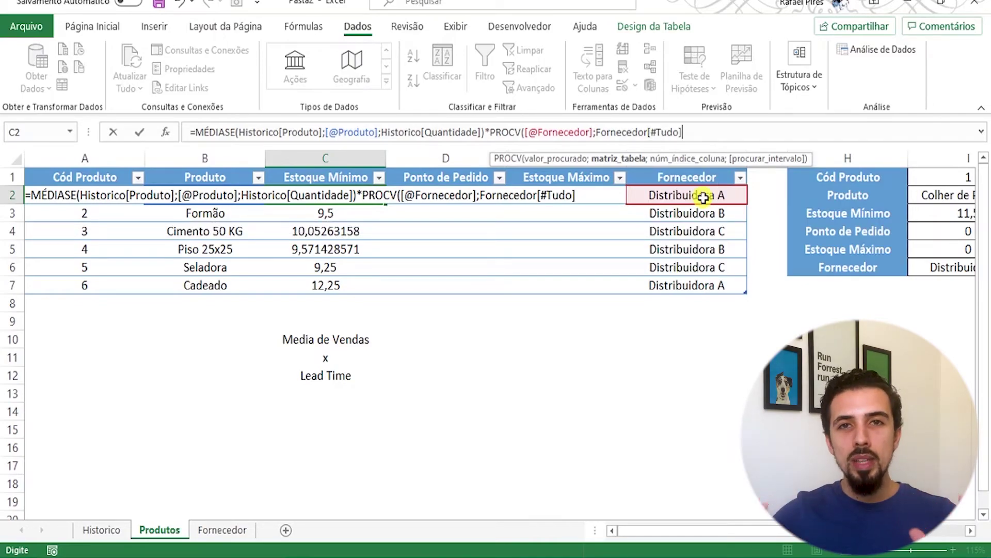
{"action": "type", "text": ";"}
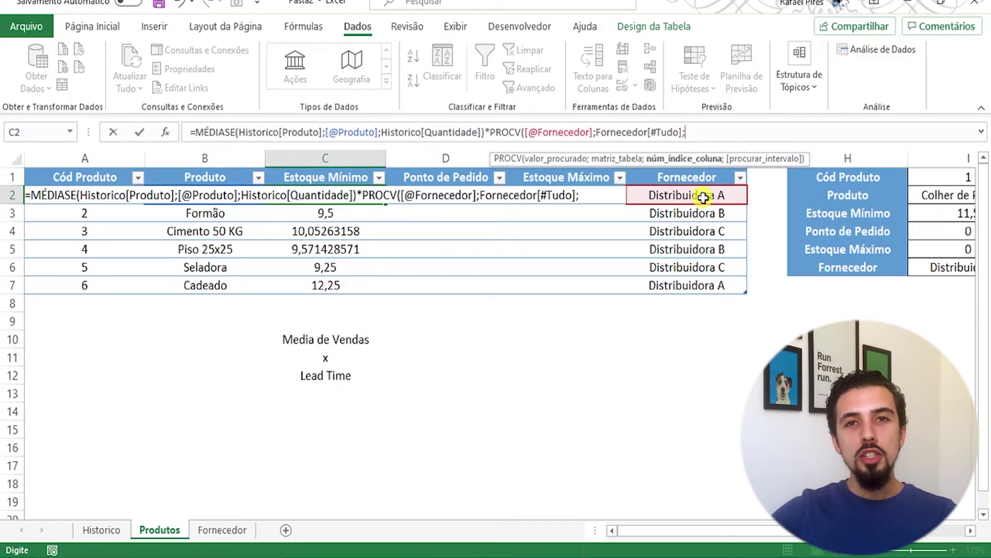
- Check the Lead Time column's position on the Fornecedor sheet, and remove the stray sheet reference from the formula in C2
{"action": "left_click", "coordinate": [242, 532]}
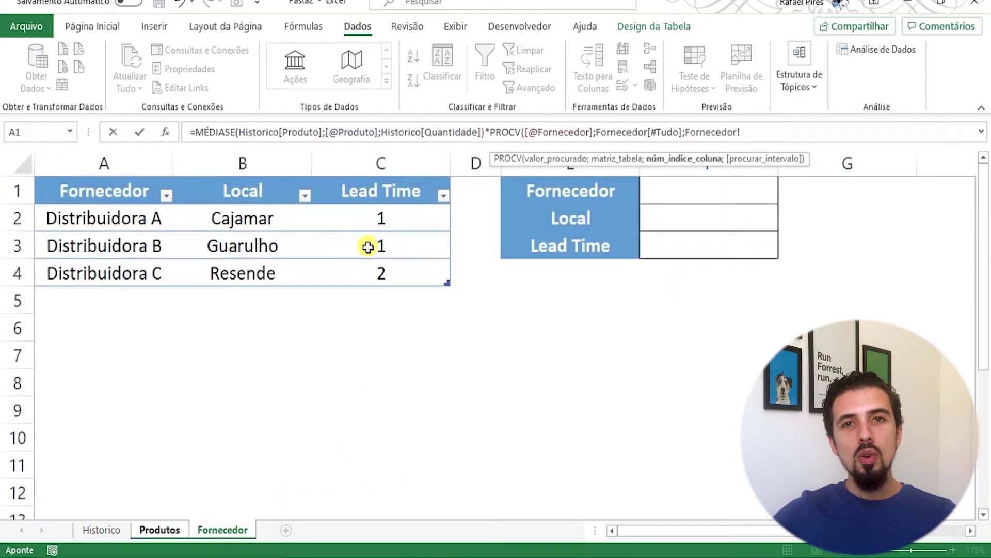
{"action": "left_click", "coordinate": [149, 529]}
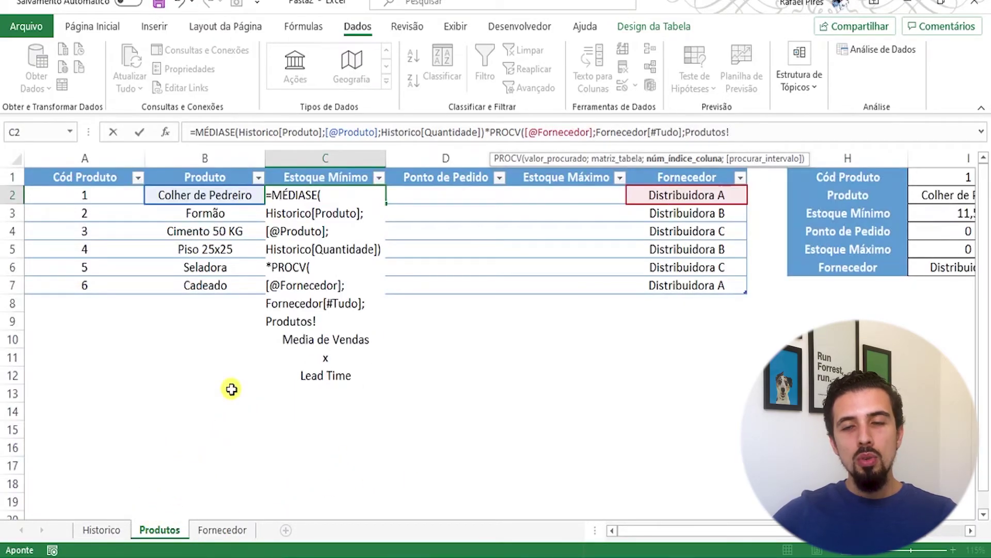
{"action": "key", "text": "BackSpace"}
{"action": "key", "text": "BackSpace"}
{"action": "key", "text": "BackSpace"}
{"action": "key", "text": "BackSpace"}
{"action": "key", "text": "BackSpace"}
{"action": "key", "text": "BackSpace"}
{"action": "key", "text": "BackSpace"}
{"action": "key", "text": "BackSpace"}
{"action": "key", "text": "BackSpace"}
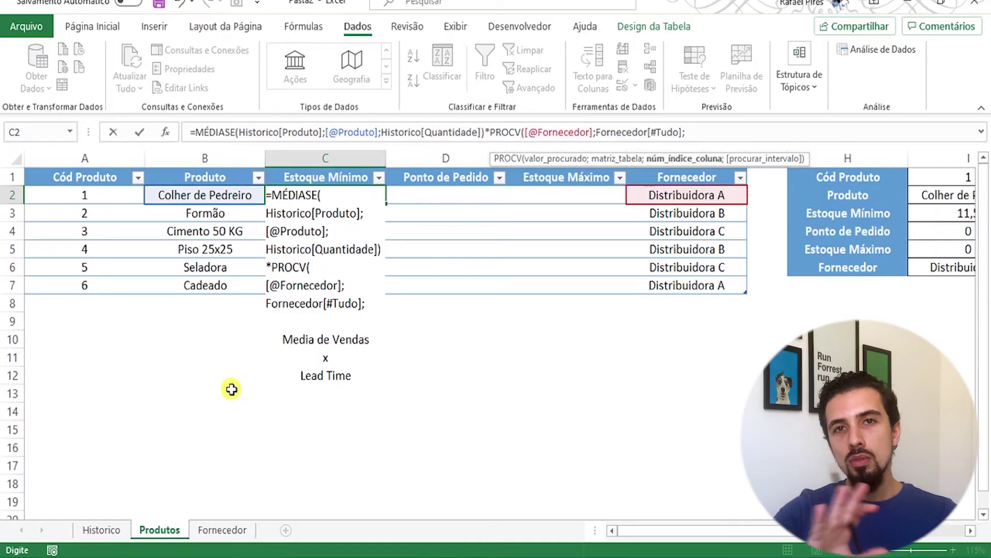
- Complete the PROCV with column index 3 and exact match 0, and apply the Estoque Mínimo formula
{"action": "type", "text": "3"}
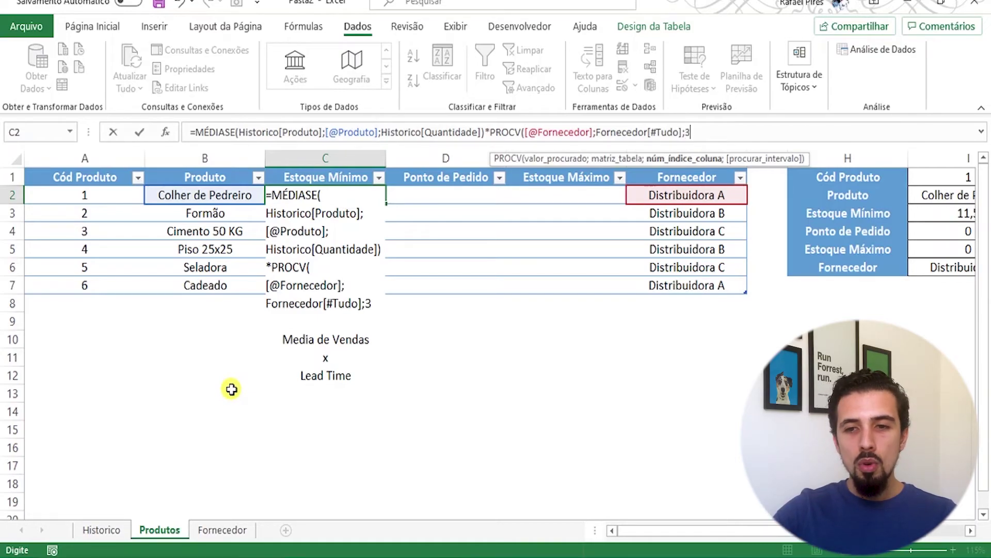
{"action": "type", "text": ";"}
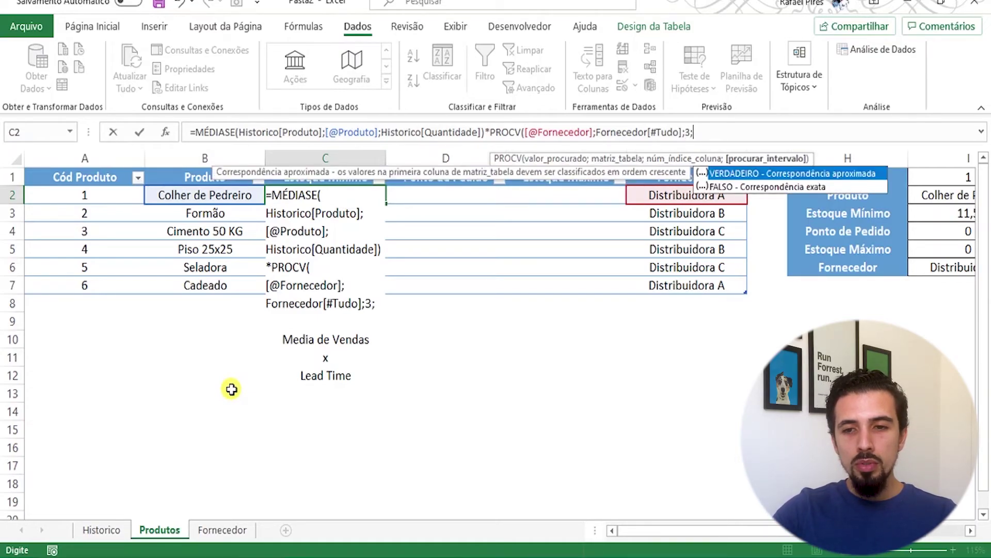
{"action": "type", "text": "0"}
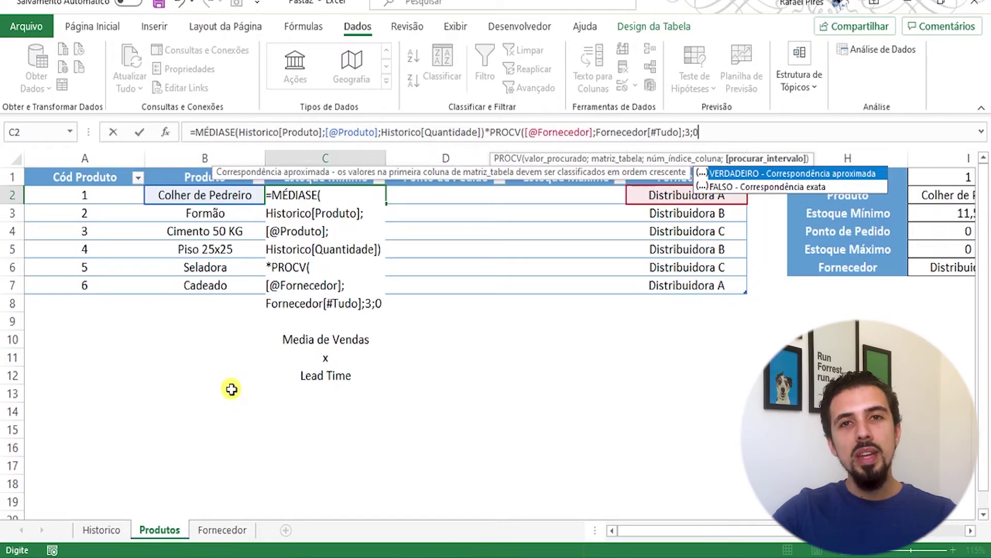
{"action": "type", "text": ")"}
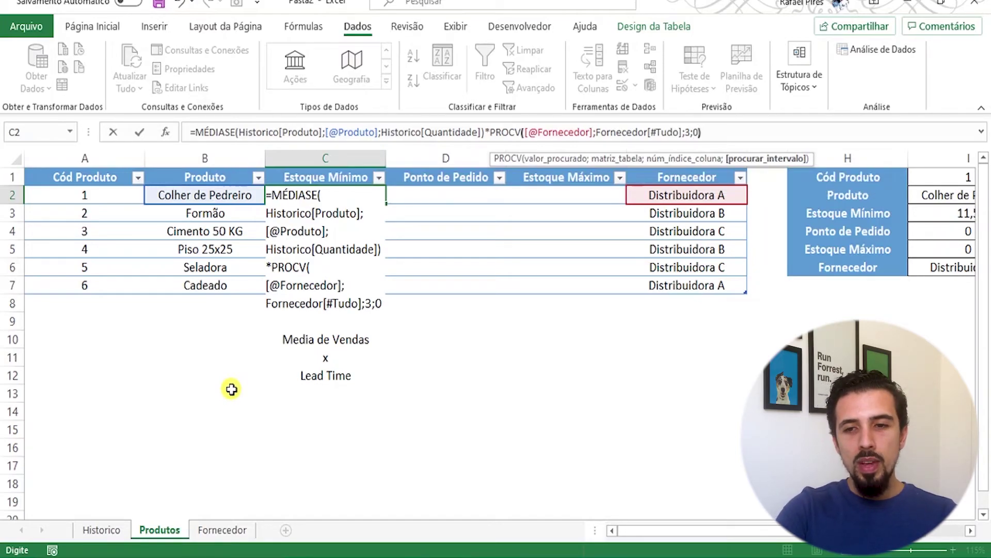
{"action": "key", "text": "Return"}
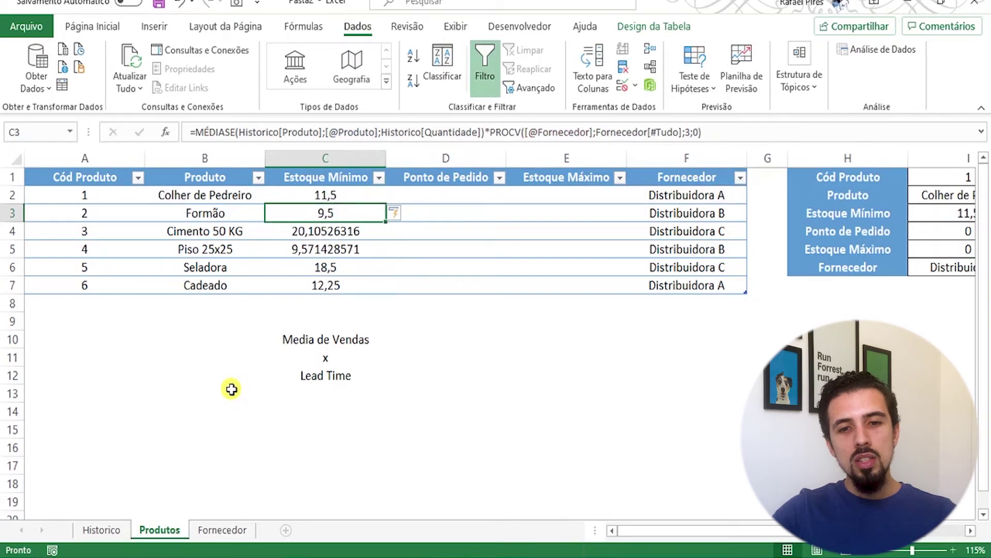
- Review the calculated Estoque Mínimo values product by product
{"action": "key", "text": "Up"}
{"action": "key", "text": "Down"}
{"action": "key", "text": "Down"}
{"action": "key", "text": "Down"}
{"action": "key", "text": "Down"}
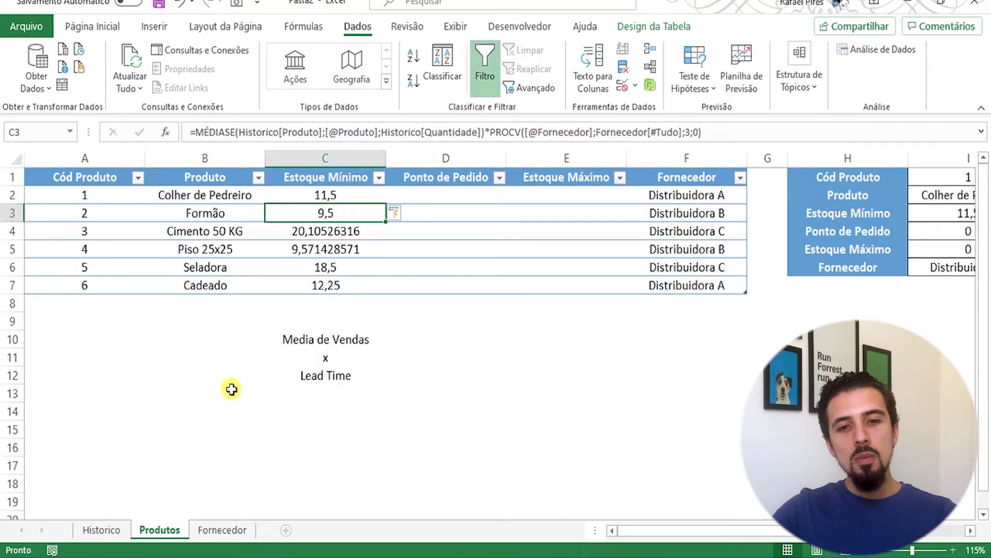
{"action": "key", "text": "Down"}
{"action": "key", "text": "Up"}
{"action": "key", "text": "Up"}
{"action": "key", "text": "Up"}
{"action": "key", "text": "Up"}
{"action": "key", "text": "Up"}
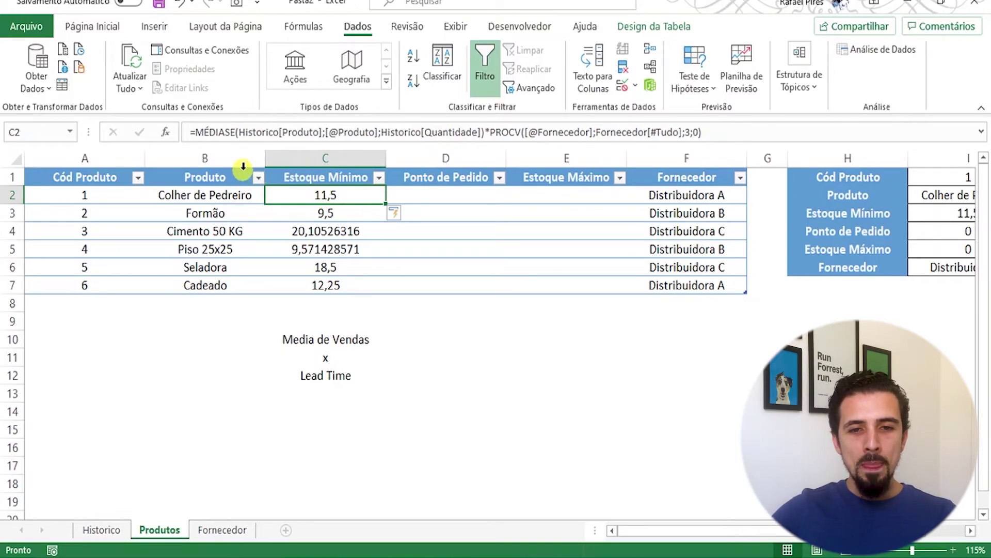
- Wrap the Estoque Mínimo formula in C2 in TRUNCAR with 0 decimal digits
{"action": "left_click", "coordinate": [197, 132]}
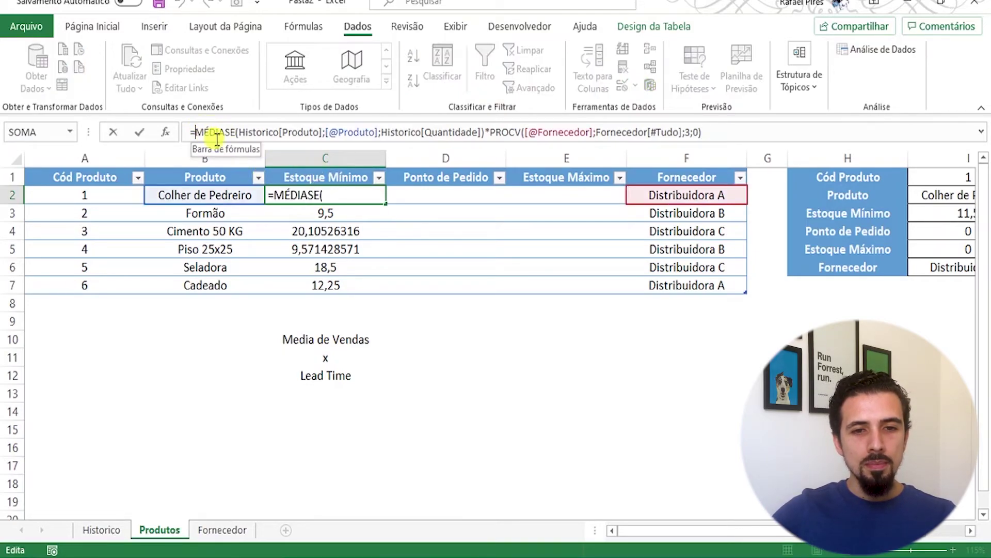
{"action": "type", "text": "truncar"}
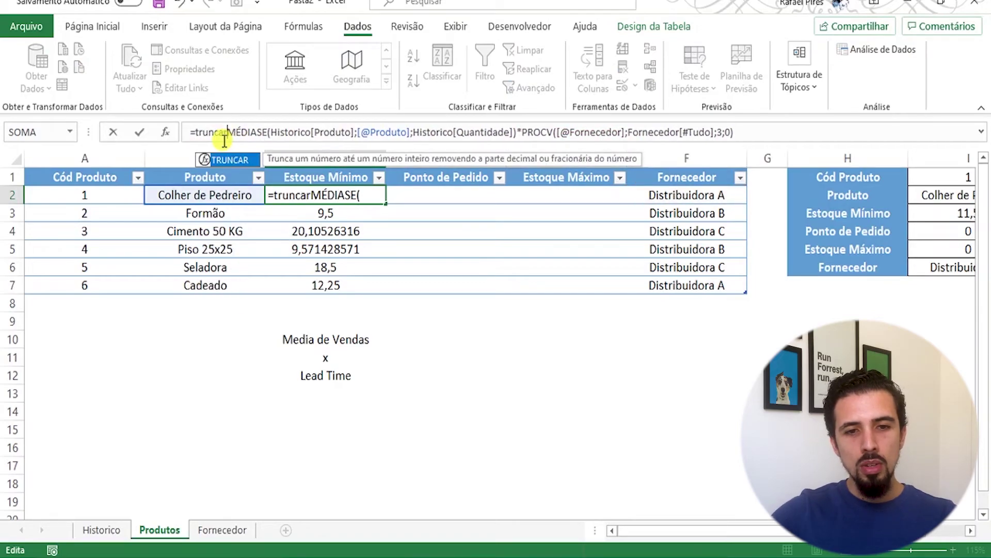
{"action": "key", "text": "Tab"}
{"action": "left_click", "coordinate": [775, 131]}
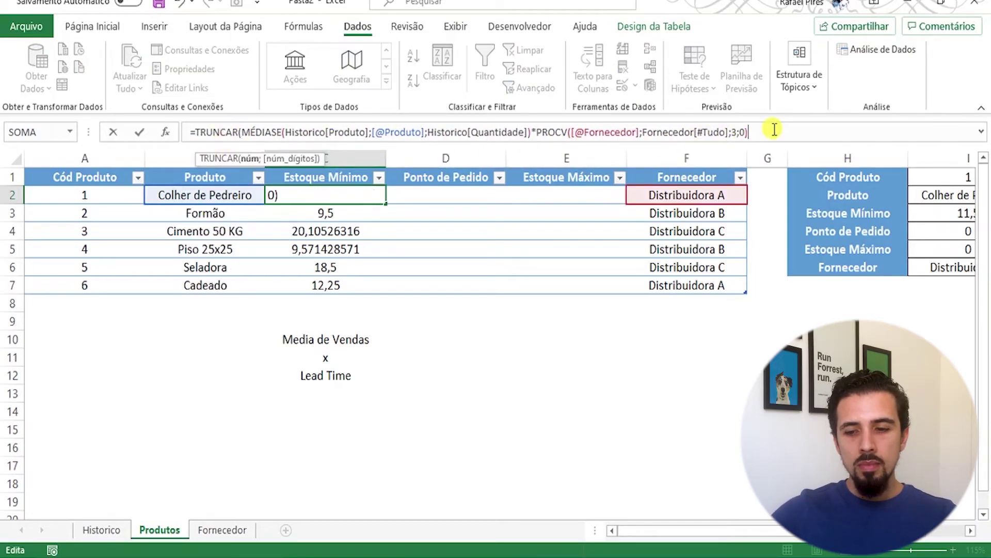
{"action": "type", "text": ";"}
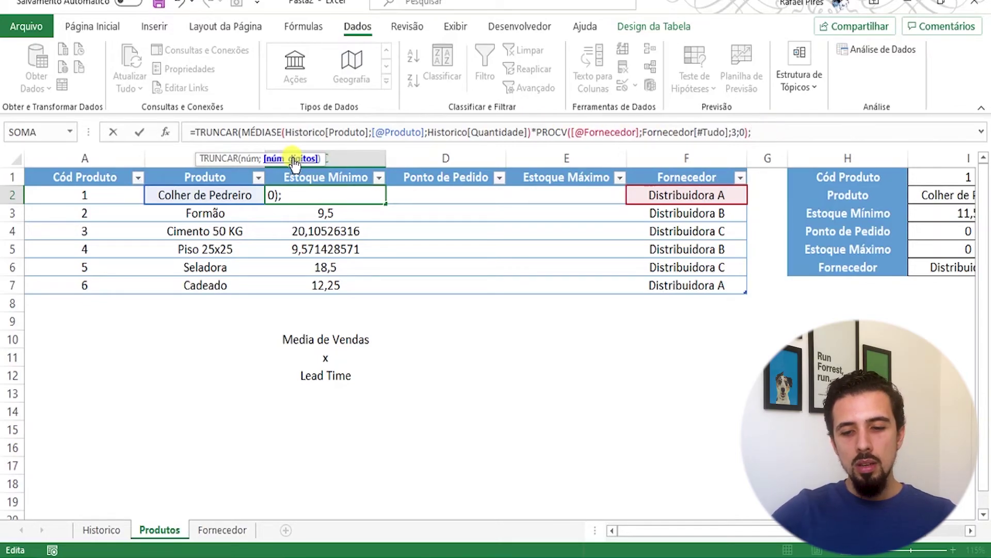
{"action": "type", "text": "0"}
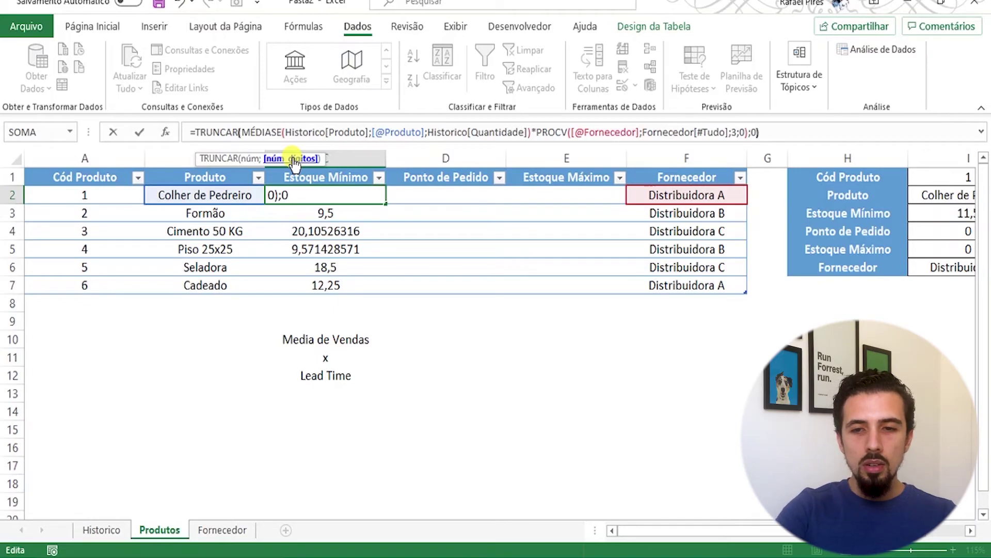
{"action": "type", "text": ")"}
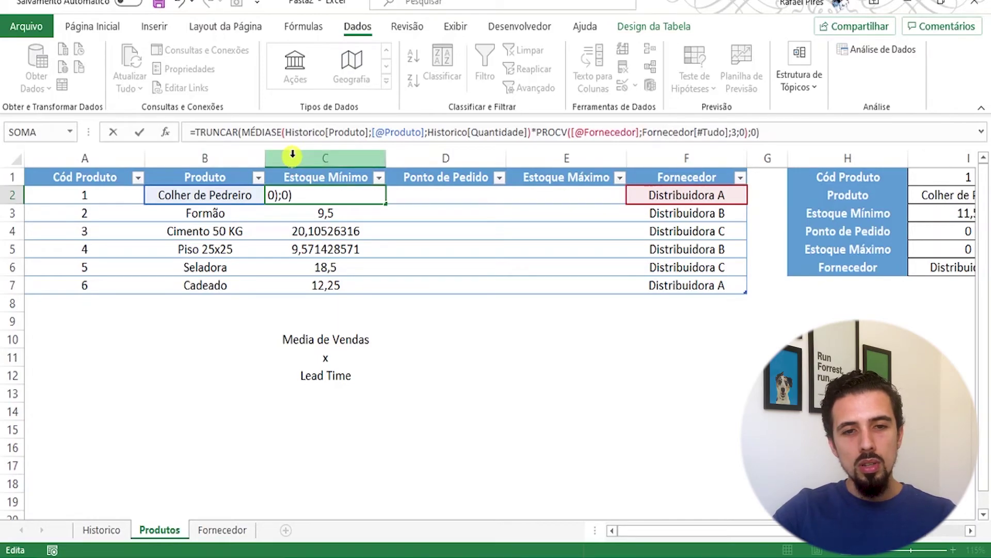
{"action": "key", "text": "Return"}
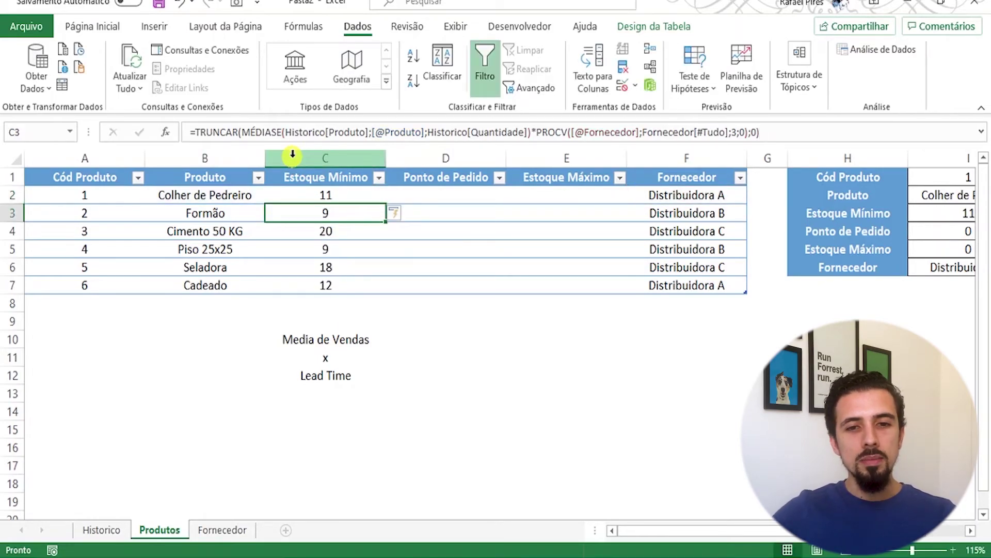
- Copy the Media de Vendas x Lead Time note from C10:C12 to D10 below the Ponto de Pedido column
{"action": "left_click", "coordinate": [321, 192]}
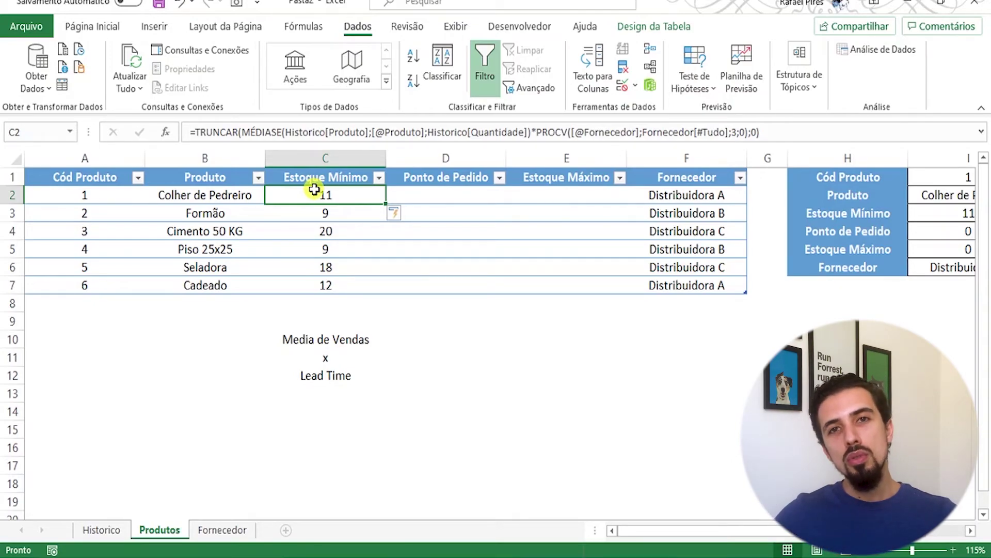
{"action": "left_click", "coordinate": [405, 334]}
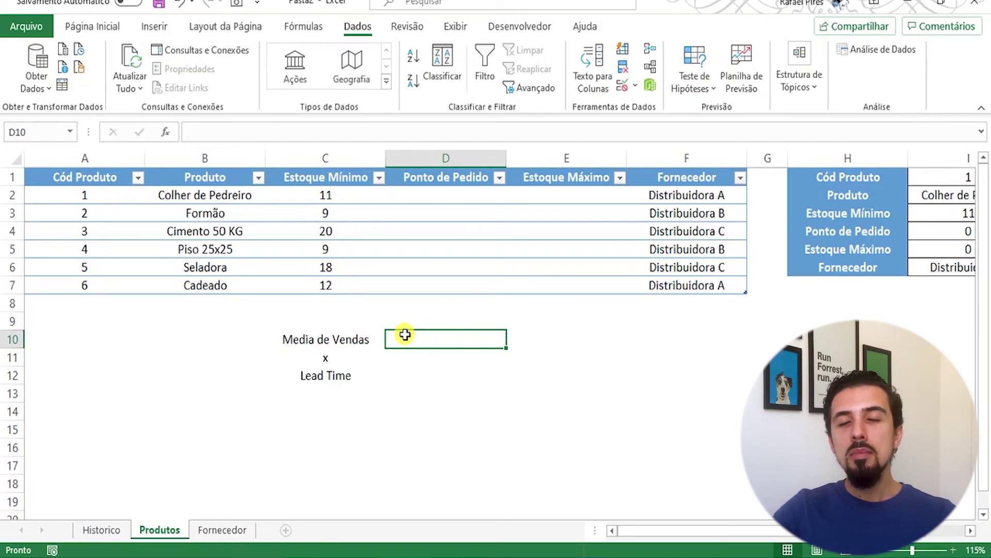
{"action": "left_click_drag", "start_coordinate": [343, 336], "coordinate": [348, 371]}
{"action": "key", "text": "ctrl+c"}
{"action": "left_click", "coordinate": [434, 338]}
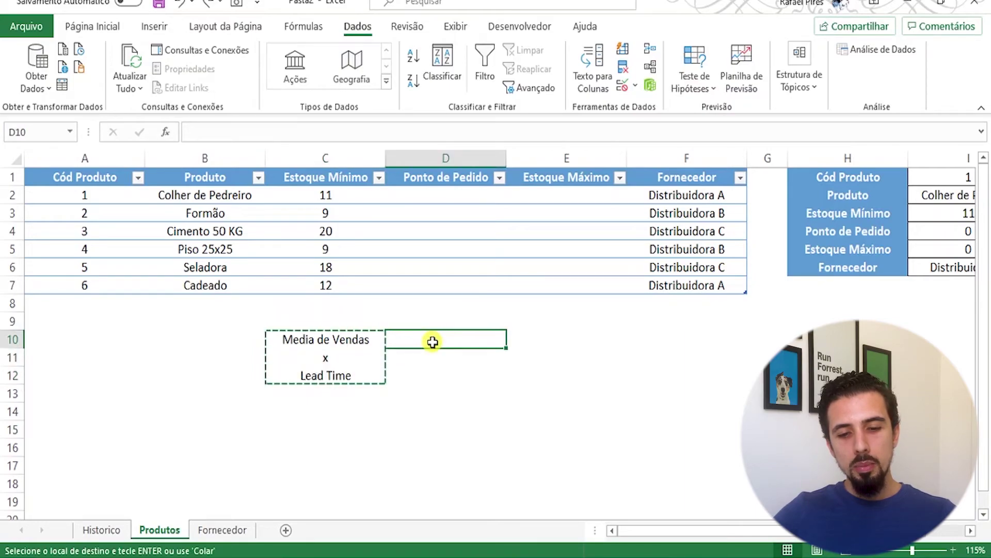
{"action": "key", "text": "ctrl+v"}
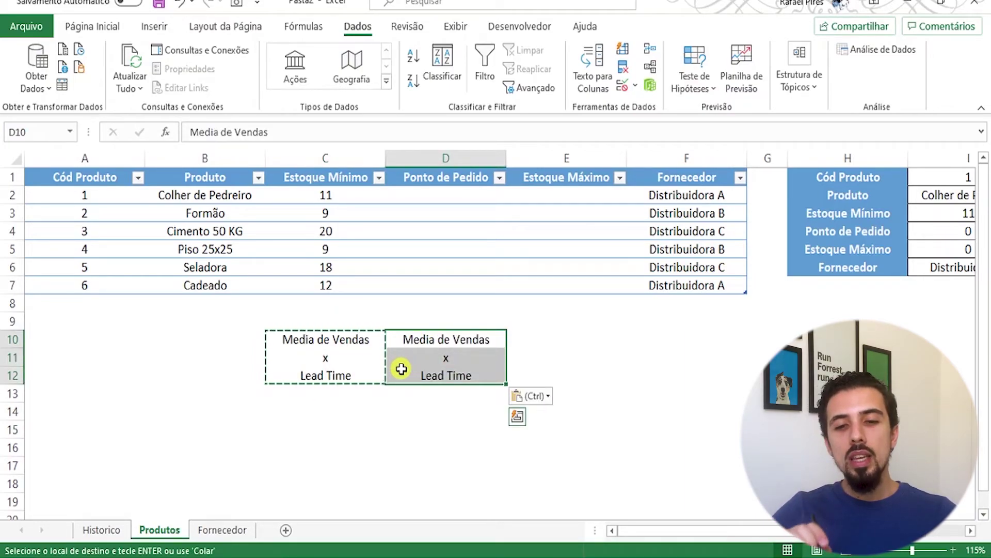
- Extend the Ponto de Pedido note with "+" in D13 and "Estoque Mínimo" in D14
{"action": "left_click", "coordinate": [469, 394]}
{"action": "type", "text": "+"}
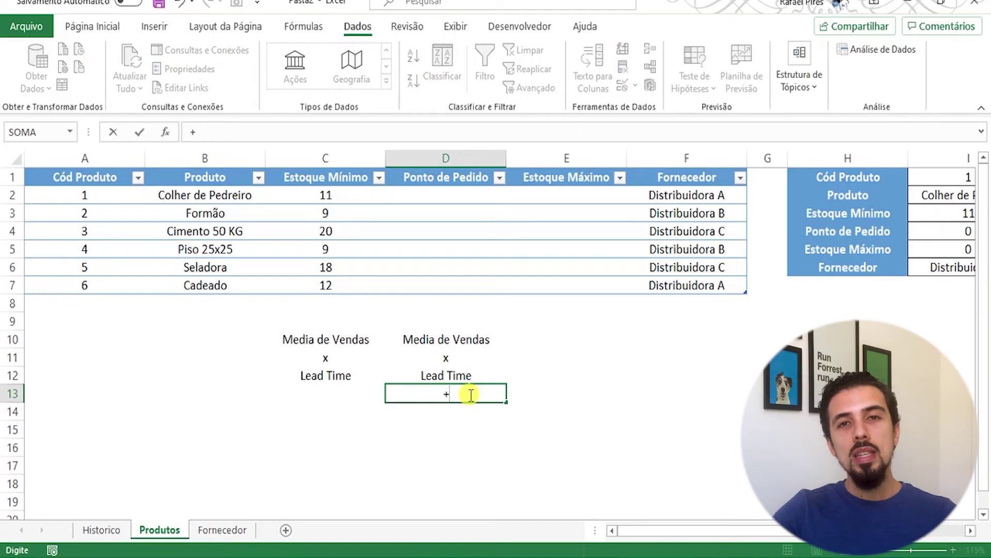
{"action": "key", "text": "Return"}
{"action": "type", "text": "Estoq"}
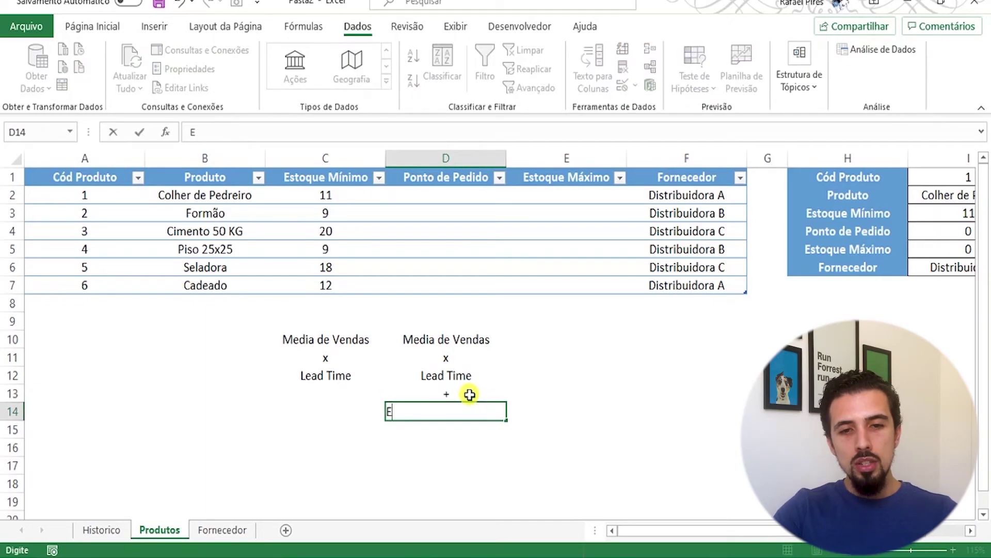
{"action": "key", "text": "BackSpace"}
{"action": "type", "text": "ue Mínimo"}
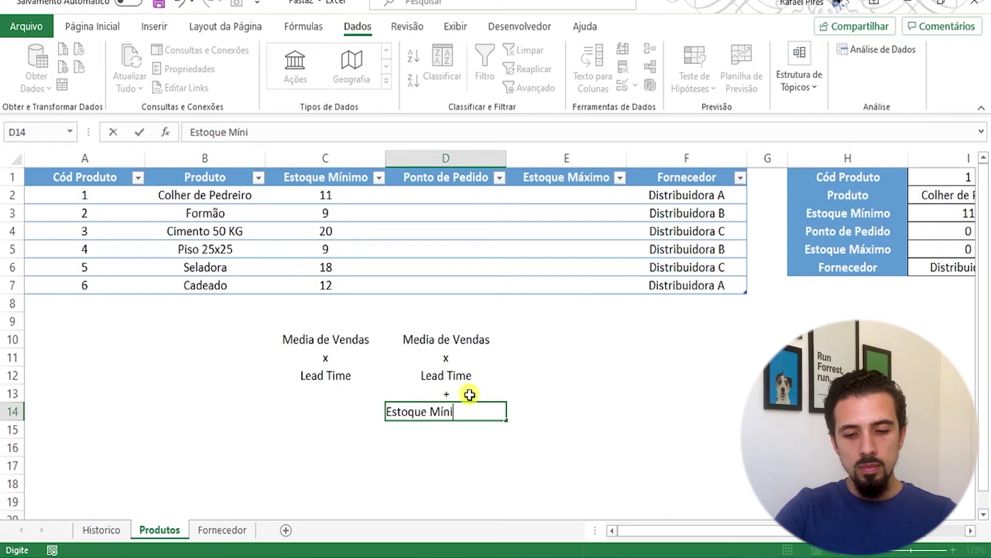
{"action": "key", "text": "Return"}
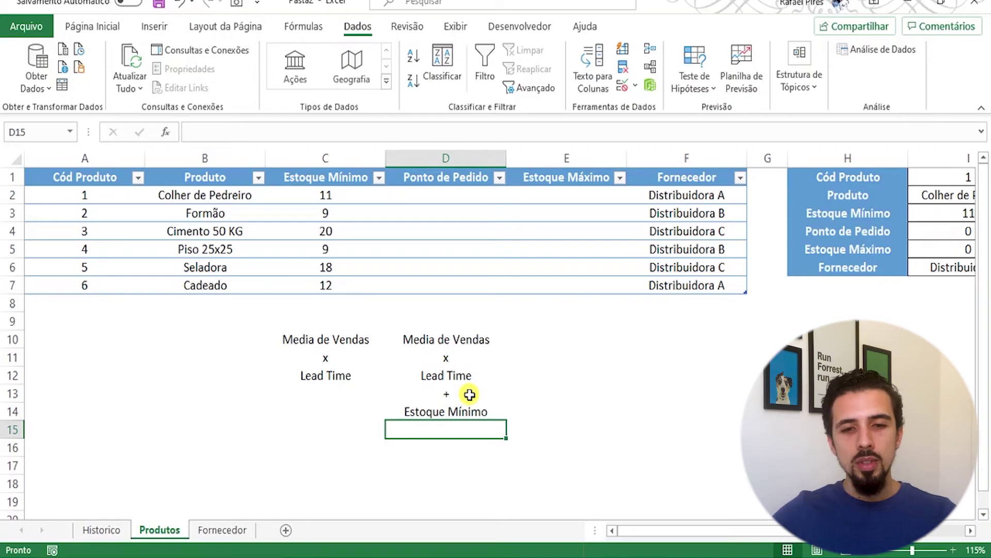
- Enter the Ponto de Pedido formula in D2 as Estoque Mínimo plus the MÉDIASE times PROCV expression copied from the C2 formula
{"action": "left_click", "coordinate": [362, 200]}
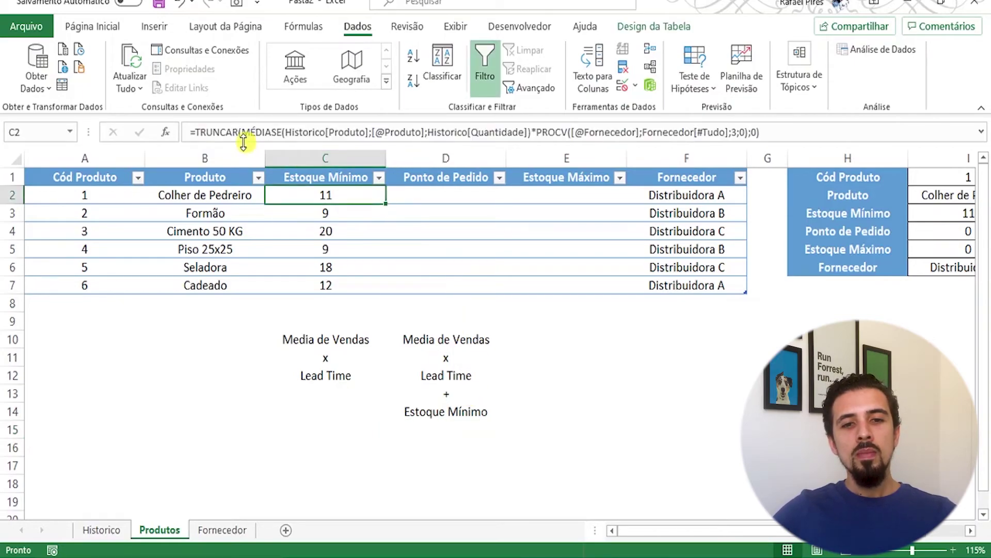
{"action": "left_click_drag", "start_coordinate": [242, 133], "coordinate": [749, 134]}
{"action": "key", "text": "Escape"}
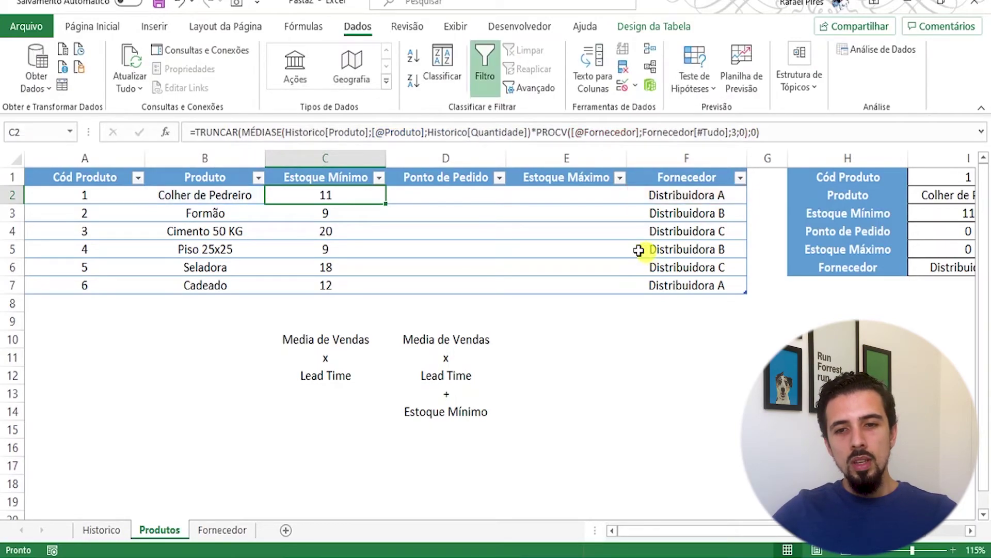
{"action": "left_click", "coordinate": [413, 193]}
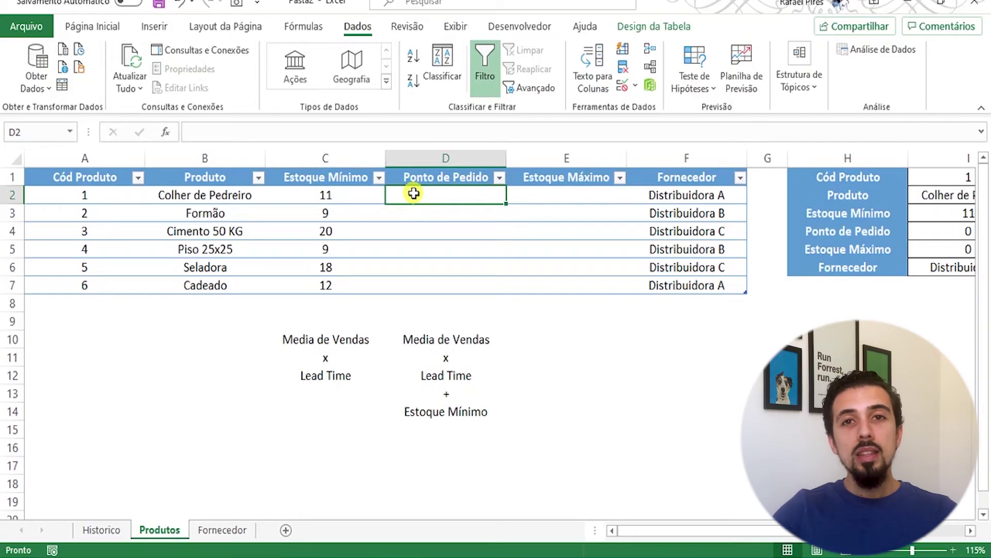
{"action": "type", "text": "="}
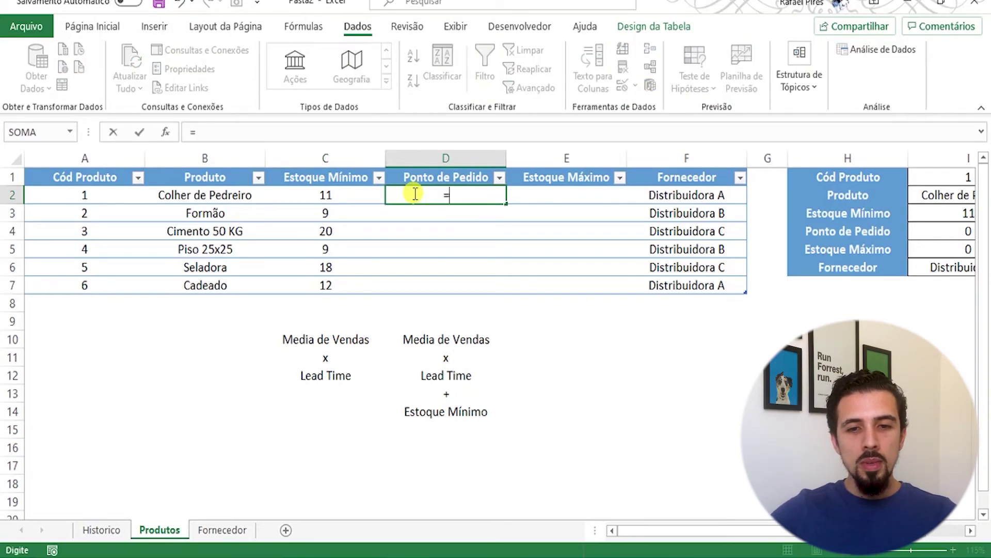
{"action": "left_click", "coordinate": [316, 189]}
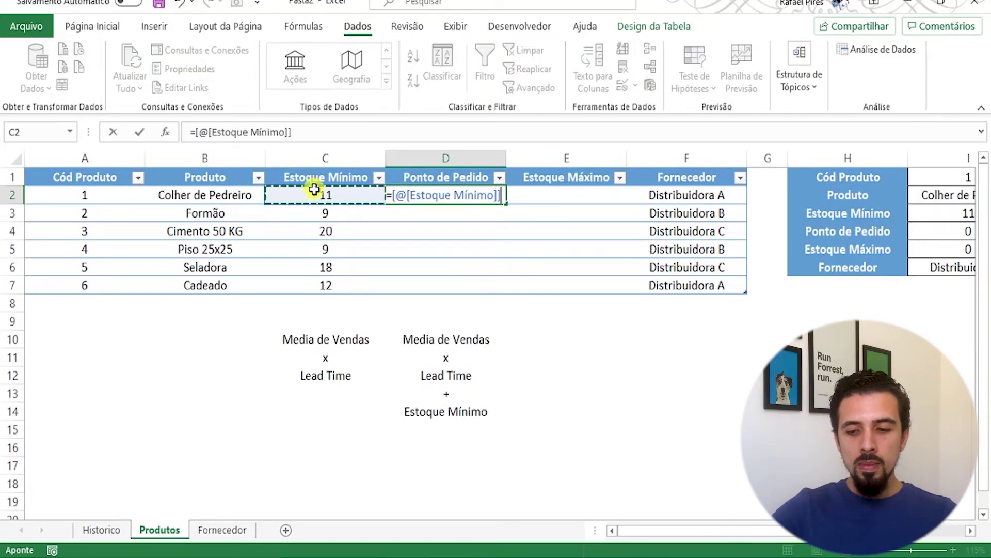
{"action": "type", "text": "+"}
{"action": "key", "text": "ctrl+v"}
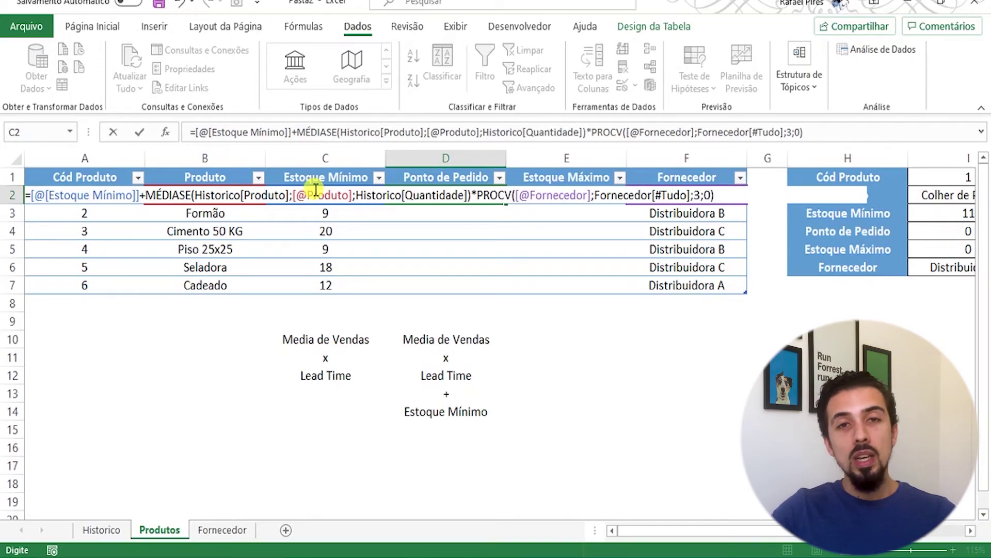
{"action": "key", "text": "Return"}
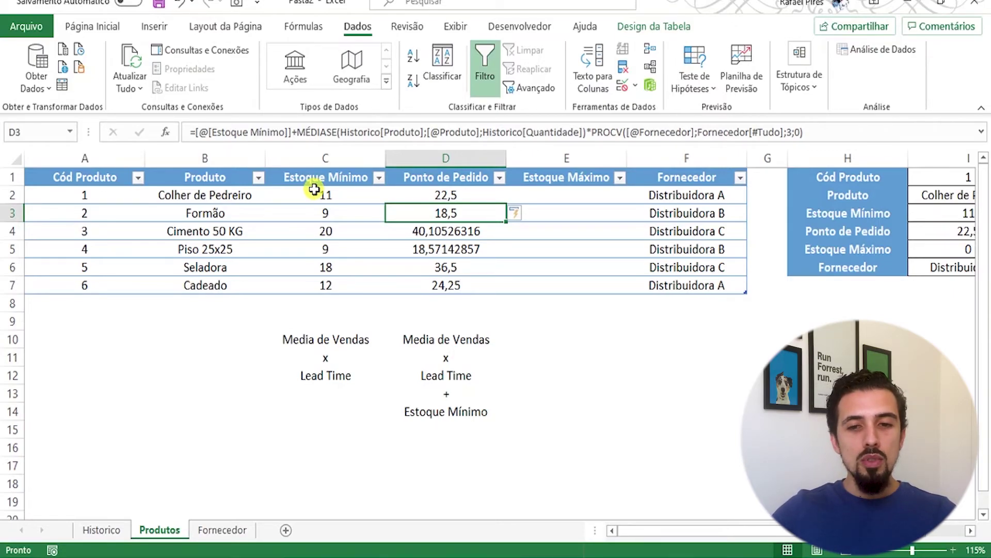
- Wrap the Ponto de Pedido formula in D2 in TRUNCAR with 0 decimal digits
{"action": "left_click", "coordinate": [462, 195]}
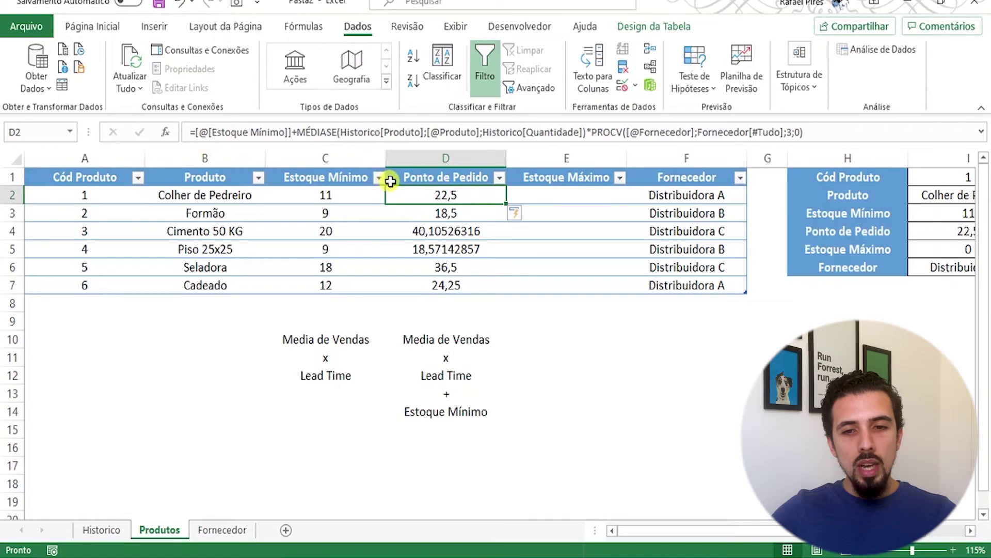
{"action": "left_click", "coordinate": [209, 132]}
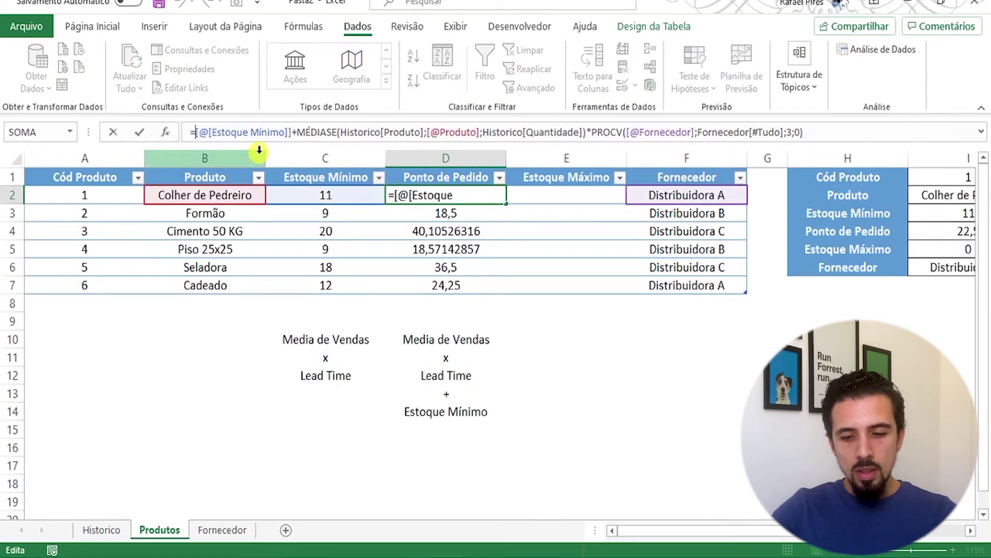
{"action": "type", "text": "truncar"}
{"action": "key", "text": "Tab"}
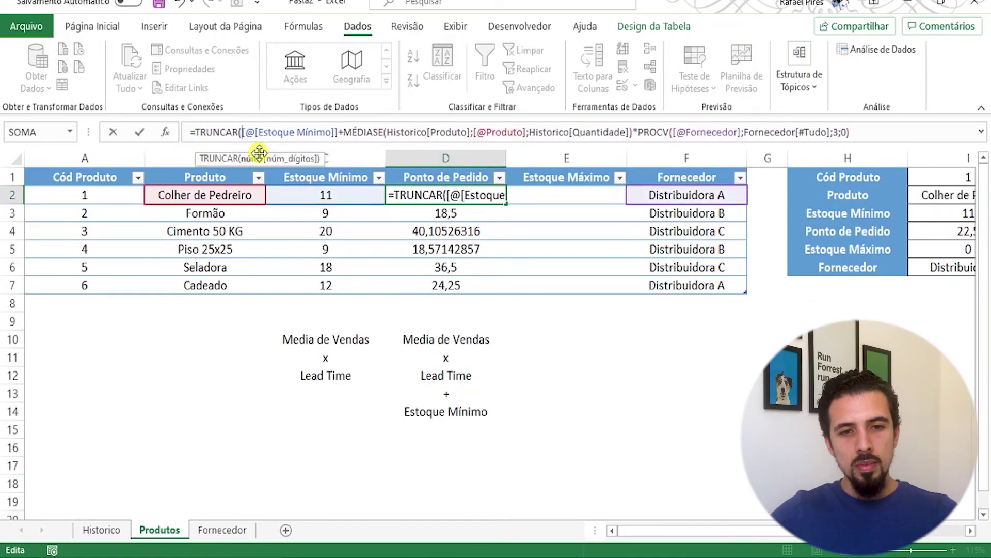
{"action": "left_click", "coordinate": [858, 133]}
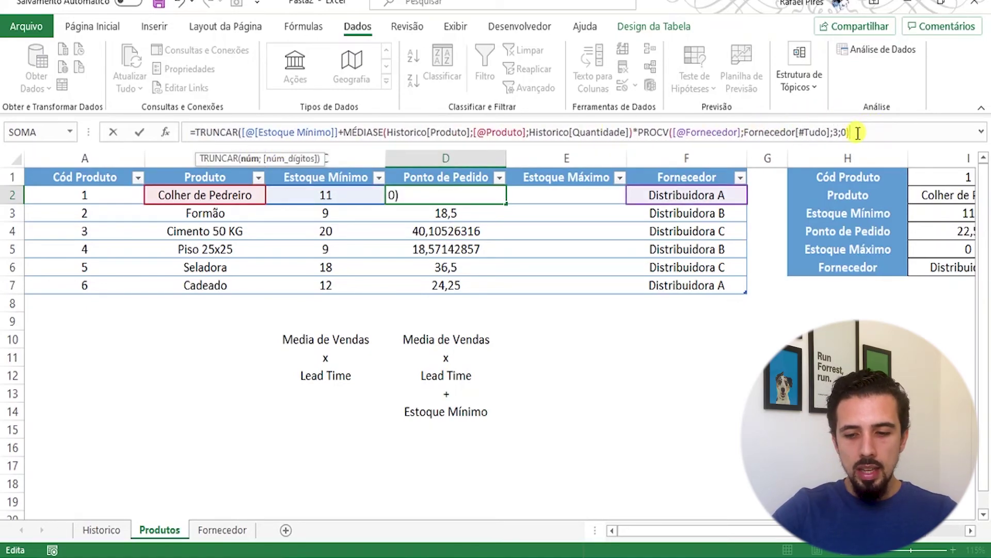
{"action": "type", "text": ";0)"}
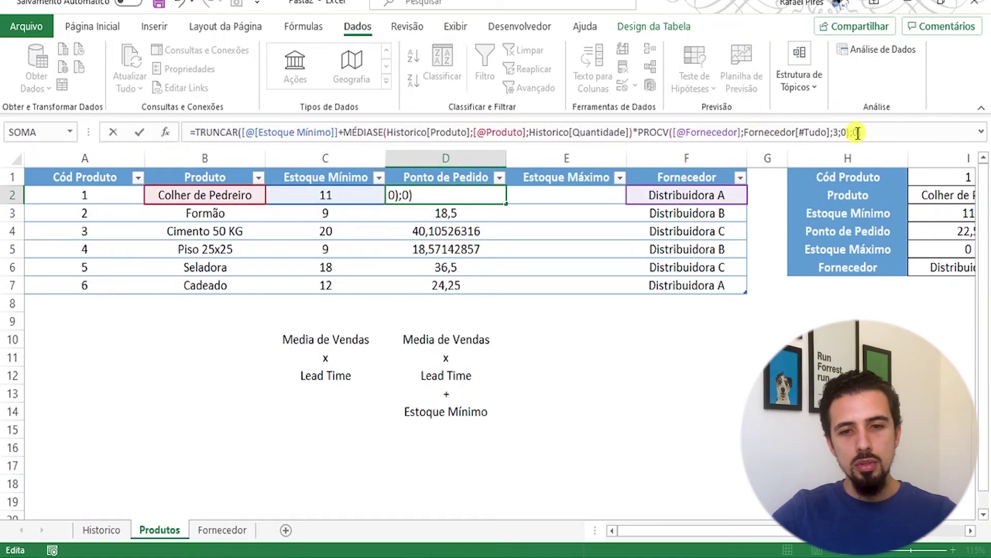
{"action": "key", "text": "Return"}
{"action": "key", "text": "Up"}
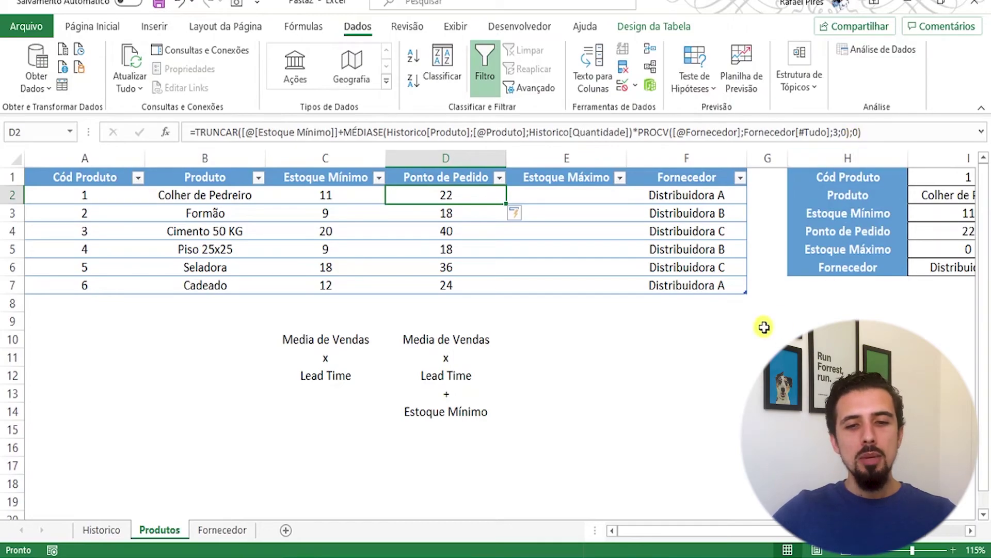
- Fill cells C15:D15 below the formula notes with green
{"action": "left_click_drag", "start_coordinate": [326, 438], "coordinate": [443, 429]}
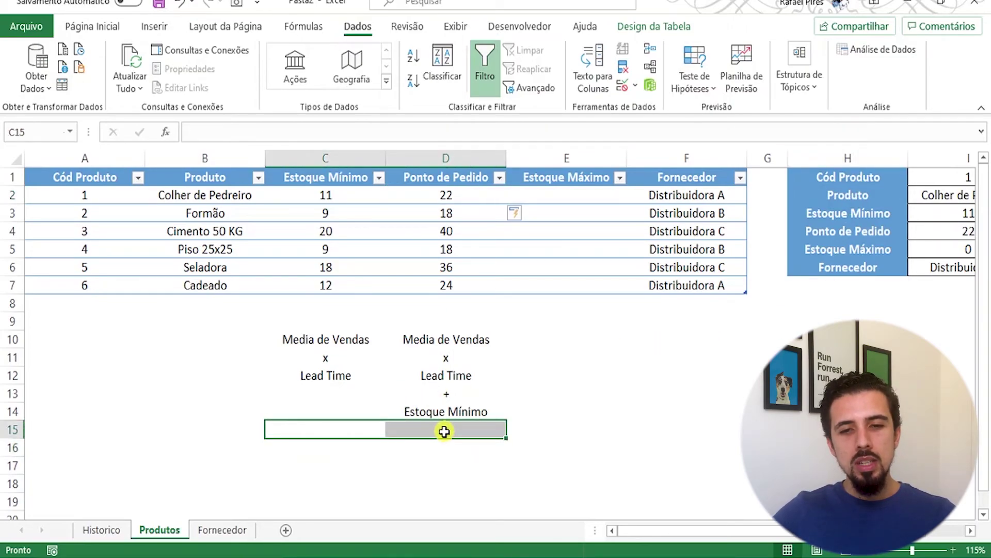
{"action": "left_click", "coordinate": [117, 29]}
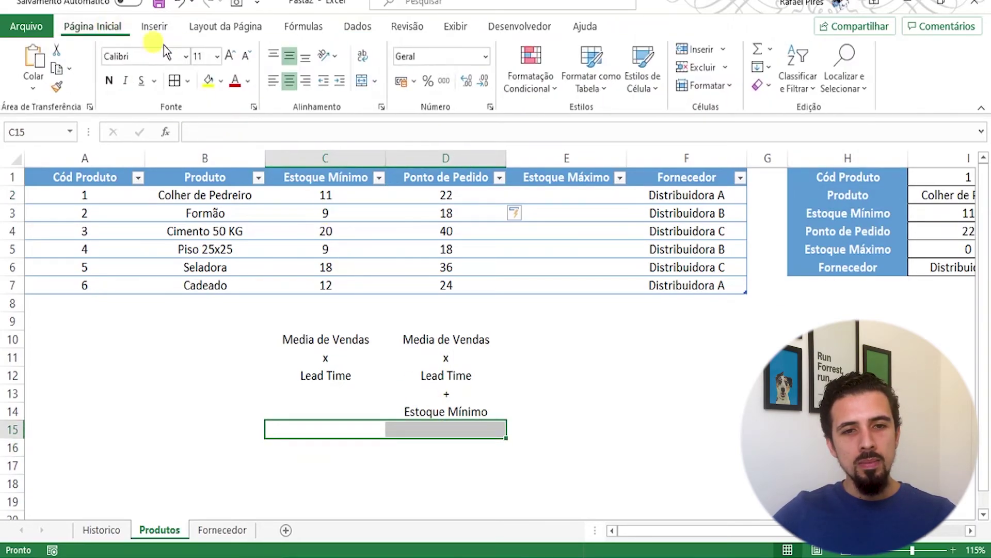
{"action": "left_click", "coordinate": [223, 81]}
{"action": "left_click", "coordinate": [317, 121]}
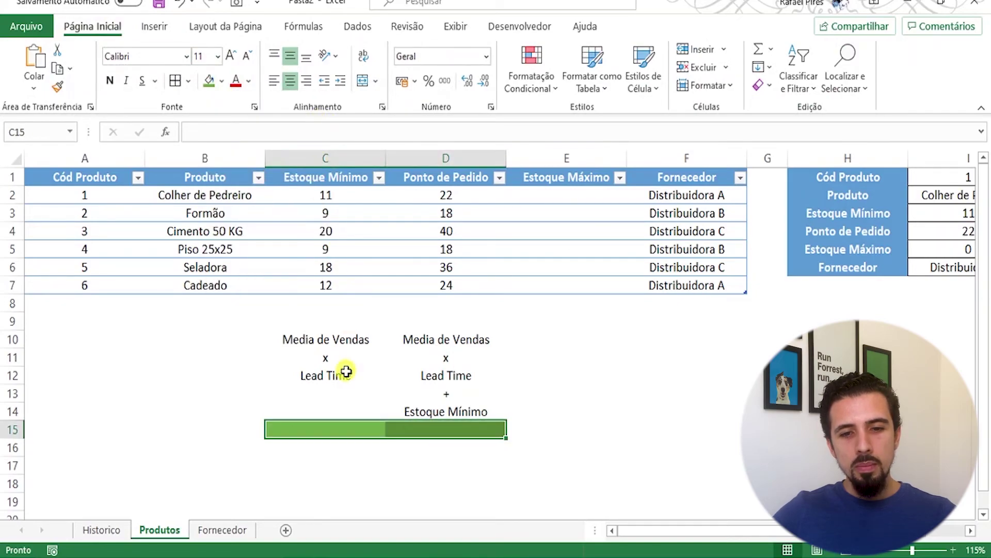
- Label row 15 below the notes with "Estoque Mínimo" in C15, "Ponto de Pedido" in D15 and "Estoque Maximo" in E15
{"action": "left_click", "coordinate": [335, 426]}
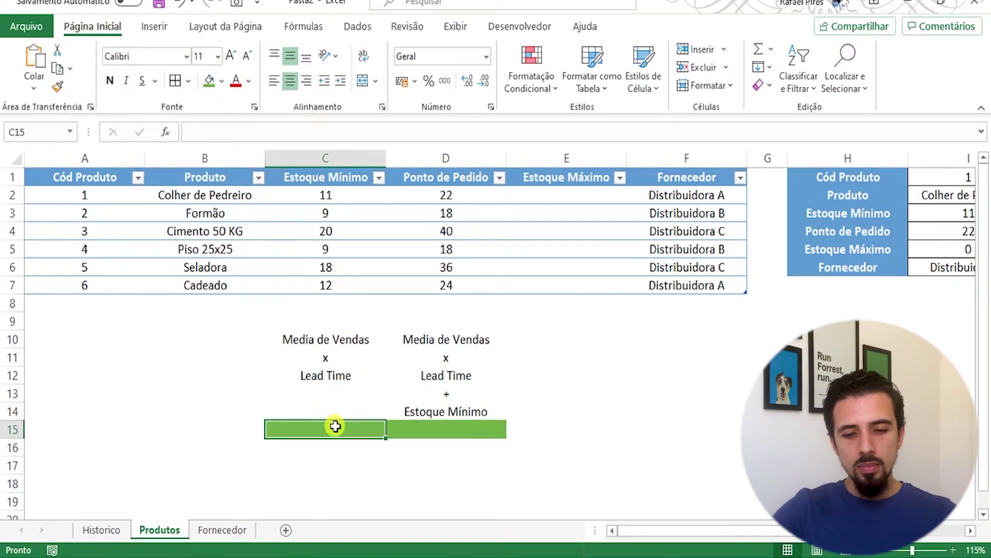
{"action": "type", "text": "Est"}
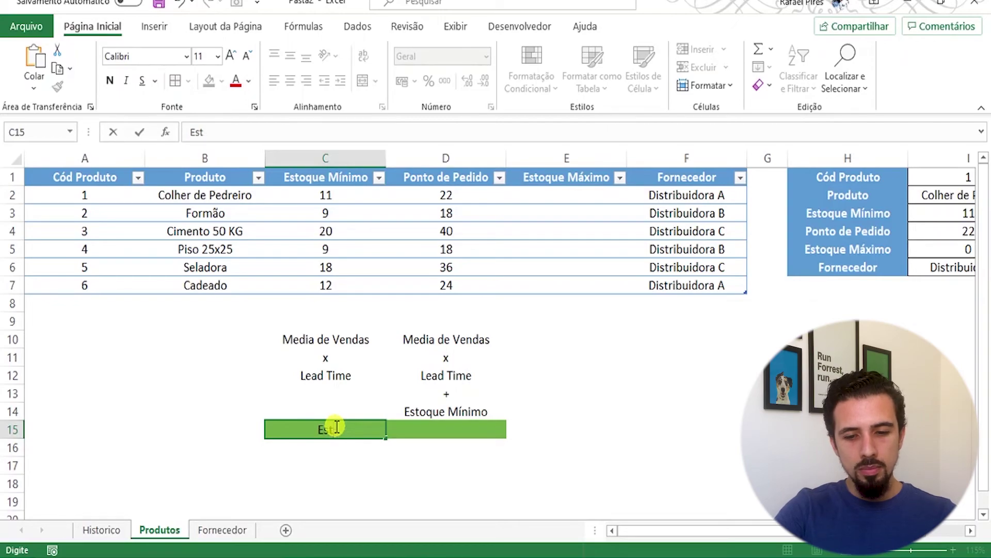
{"action": "type", "text": "oque Mínimo"}
{"action": "key", "text": "Tab"}
{"action": "type", "text": "Ponto de Pedido"}
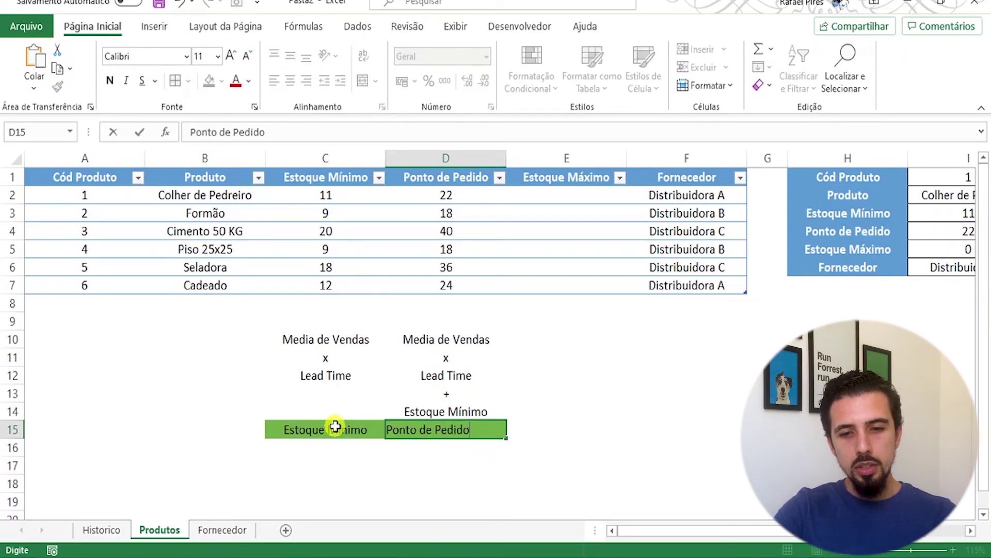
{"action": "key", "text": "Tab"}
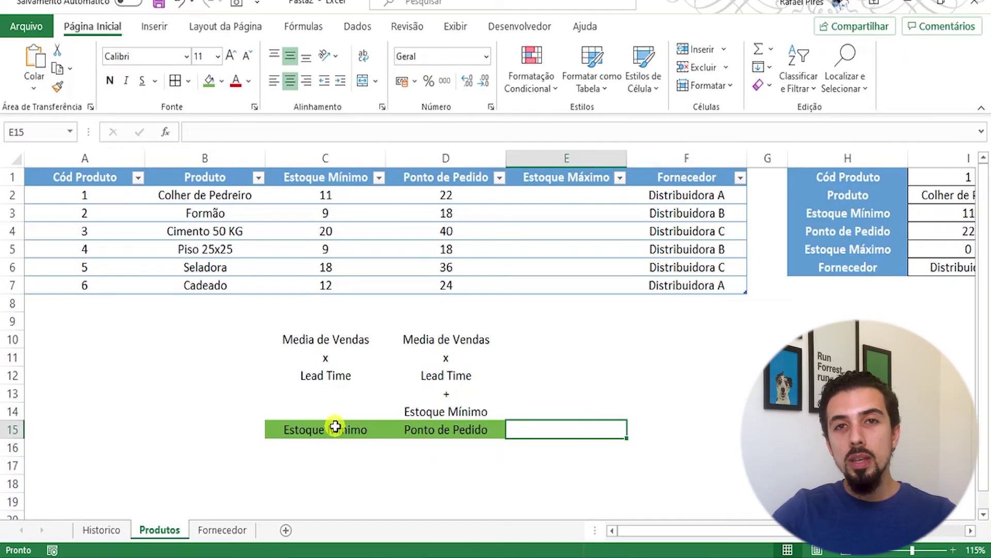
{"action": "type", "text": "Estoq"}
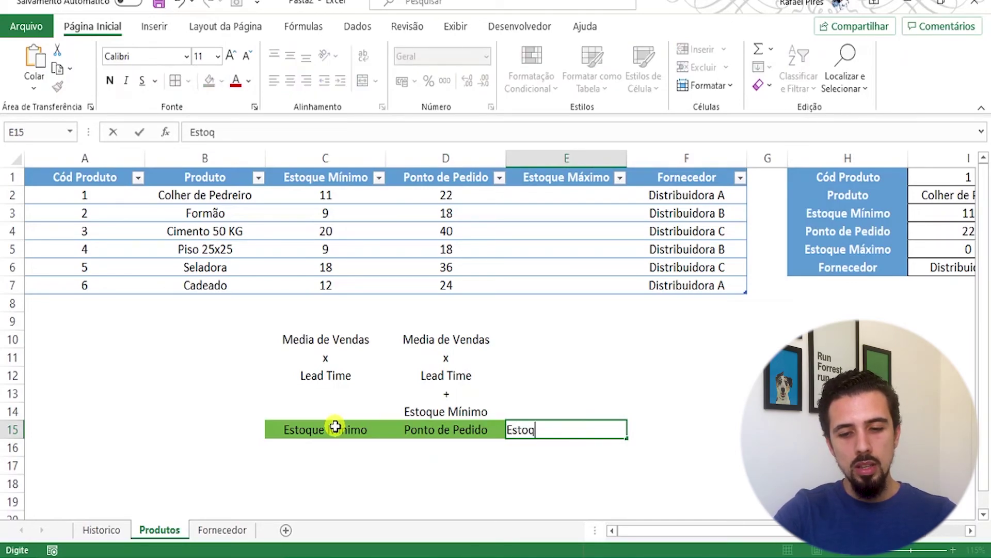
{"action": "type", "text": "ue Maximo"}
{"action": "key", "text": "Return"}
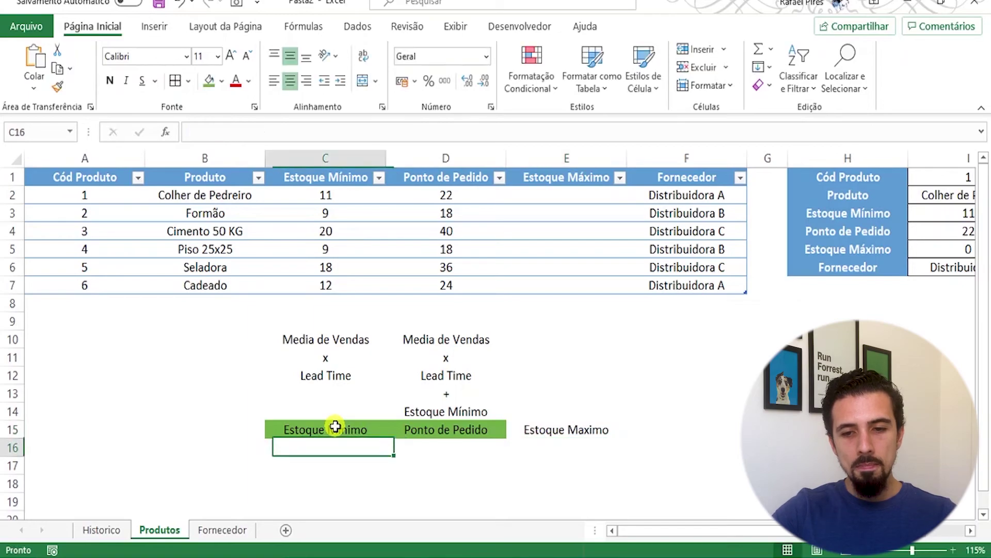
- Write the first part of the maximum stock note in E10:E12 as "lead time", "x" and "Estoque Mínimo"
{"action": "left_click", "coordinate": [576, 338]}
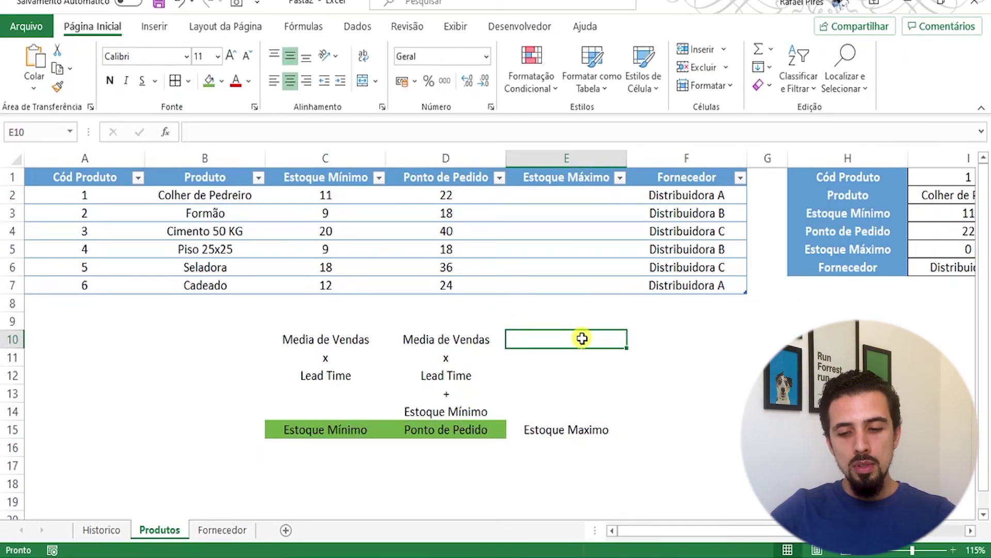
{"action": "type", "text": "lead time"}
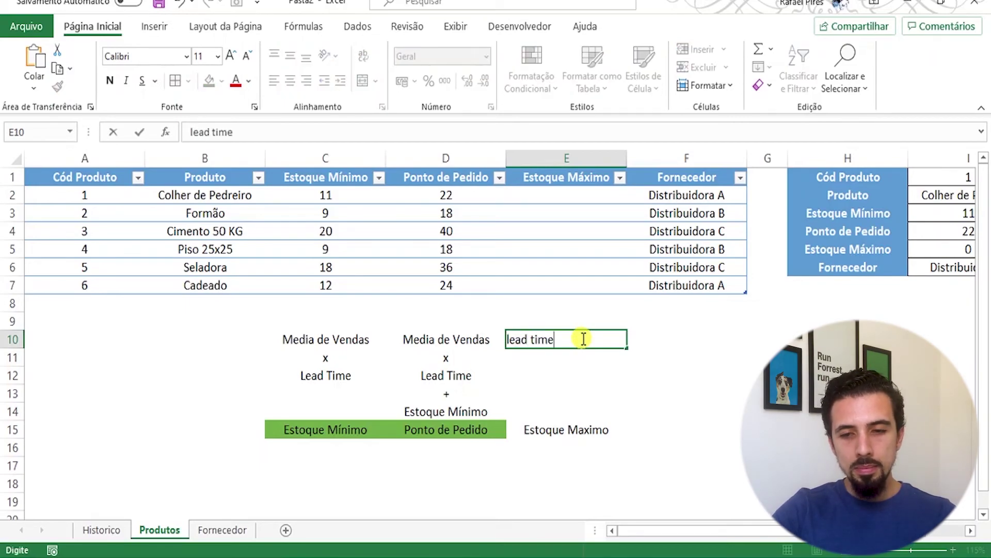
{"action": "key", "text": "Return"}
{"action": "type", "text": "x"}
{"action": "key", "text": "Return"}
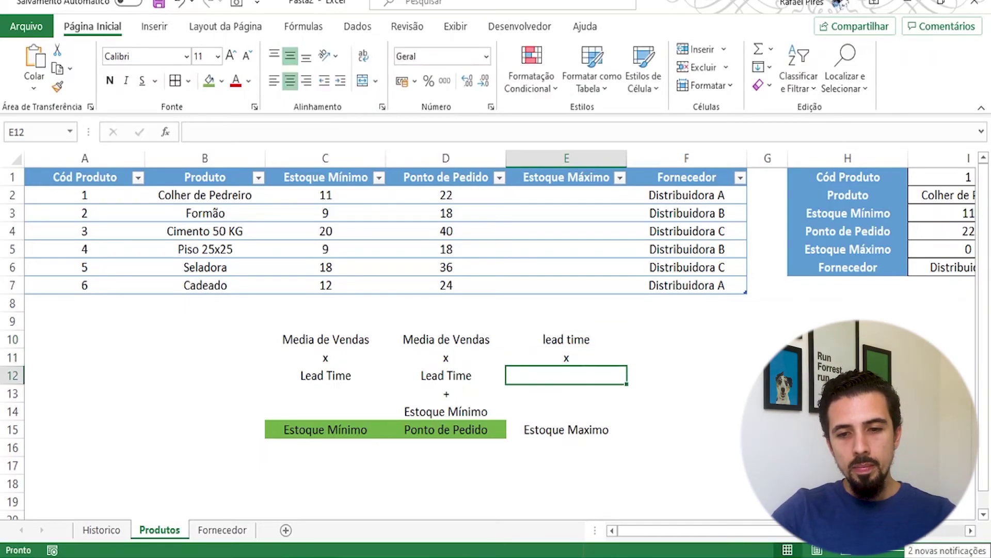
{"action": "type", "text": "Estoque M"}
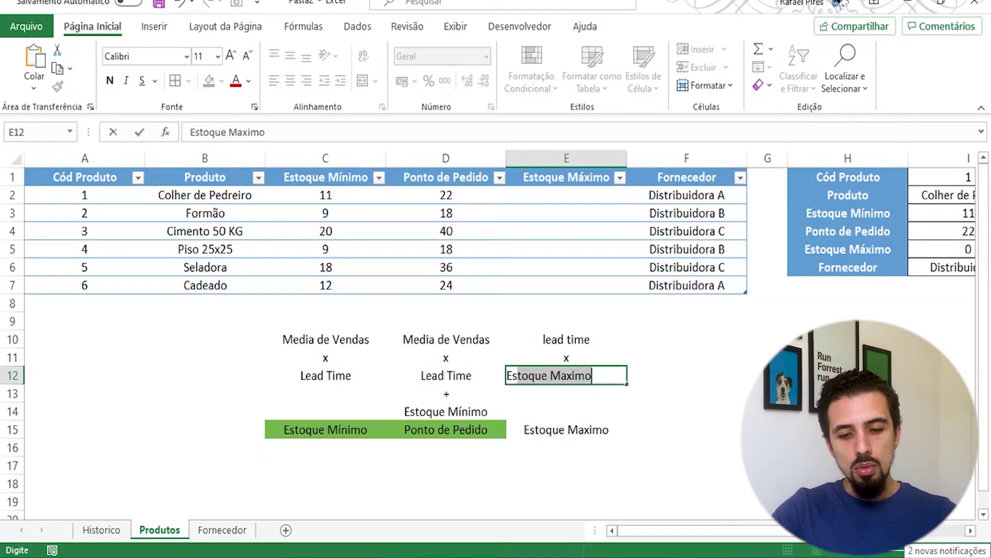
{"action": "type", "text": "ínimo"}
{"action": "key", "text": "Return"}
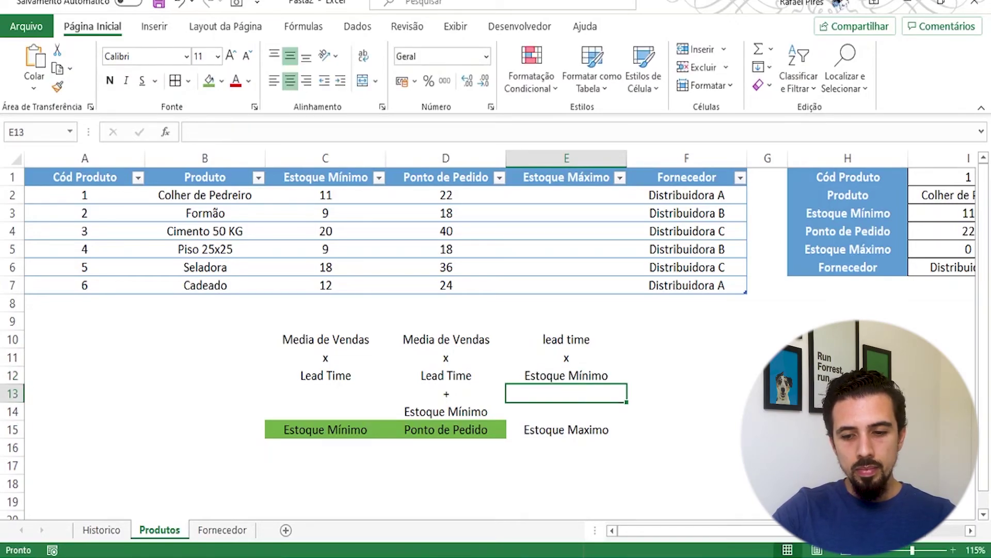
- Complete the maximum stock note with "+" in E13 and "Soma da venda de cada produto" in E14
{"action": "type", "text": "+"}
{"action": "key", "text": "Return"}
{"action": "type", "text": "Soma da"}
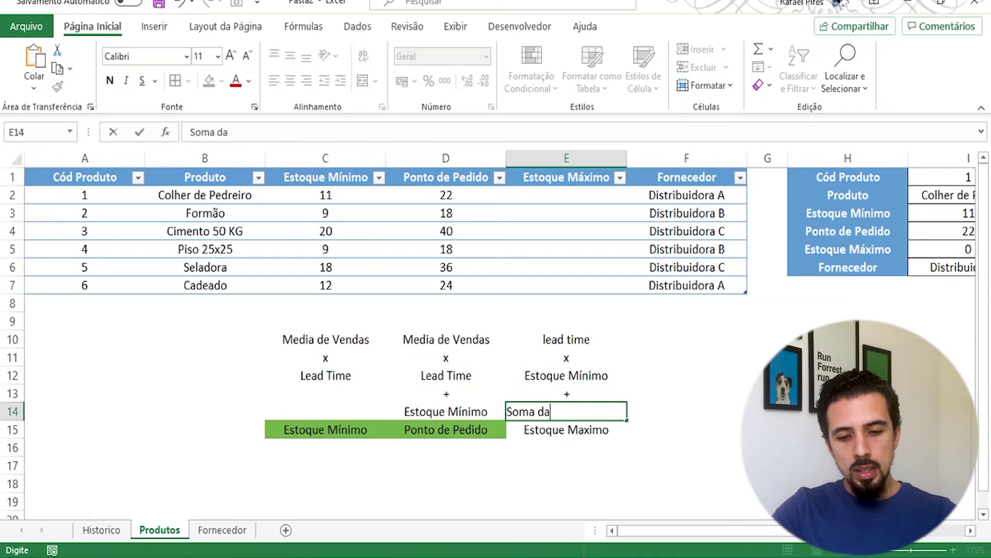
{"action": "type", "text": " venda de cada "}
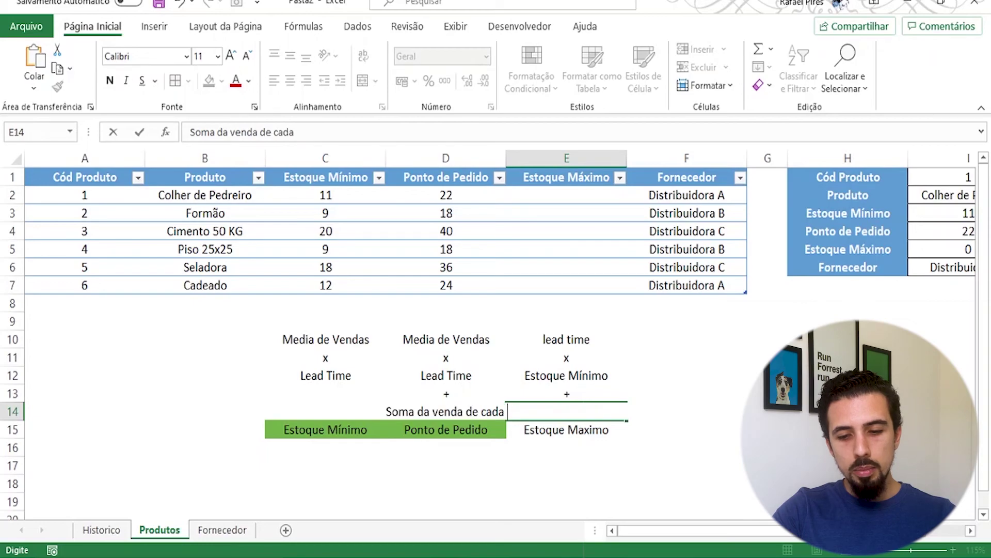
{"action": "type", "text": "produto"}
{"action": "key", "text": "Return"}
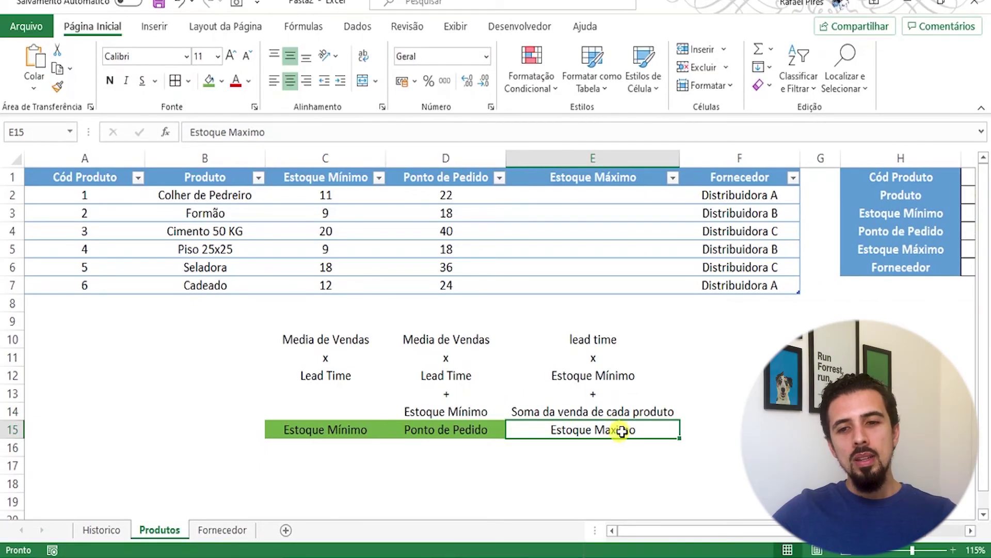
- Start the maximum stock formula in E2 with MULT and a nested PROCV that looks up the row's Fornecedor
{"action": "left_click", "coordinate": [601, 193]}
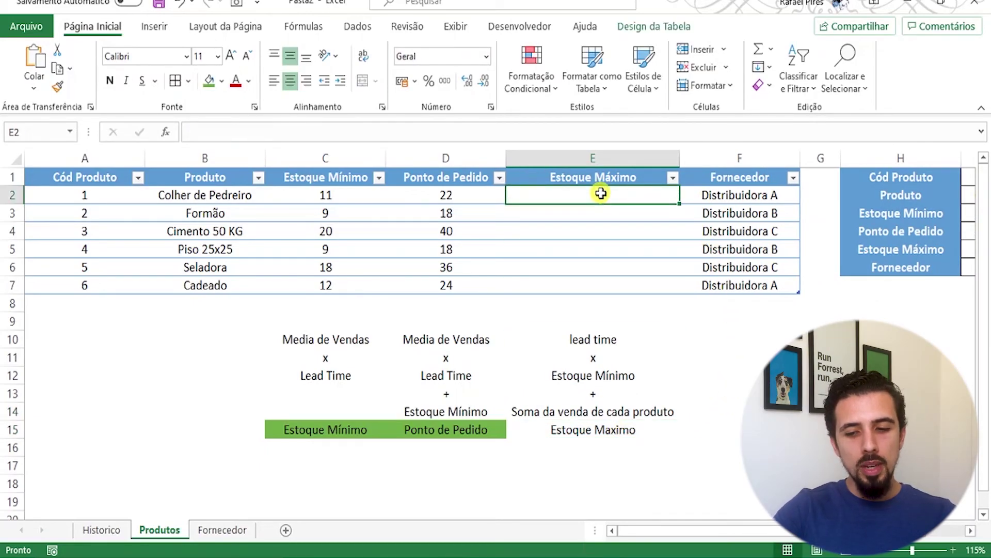
{"action": "type", "text": "="}
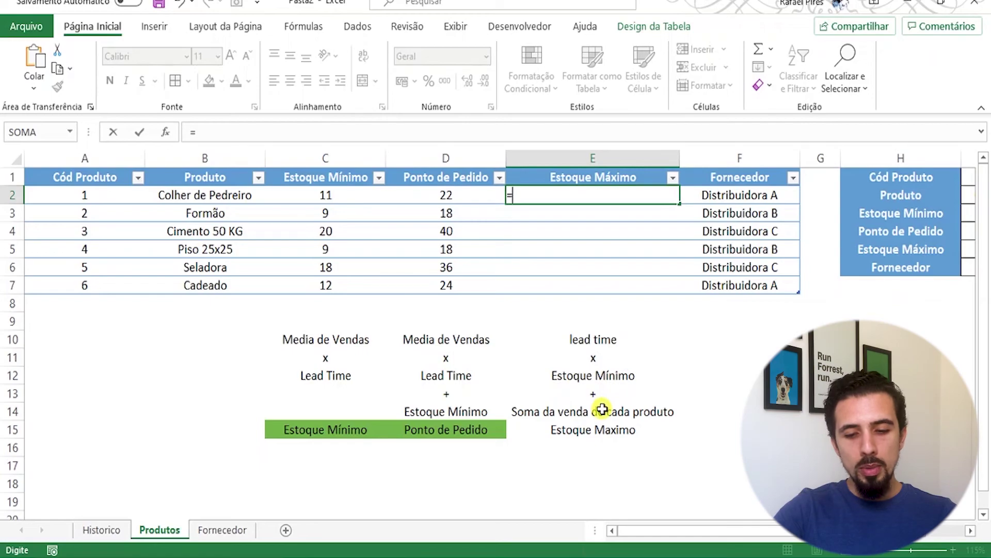
{"action": "type", "text": "mult"}
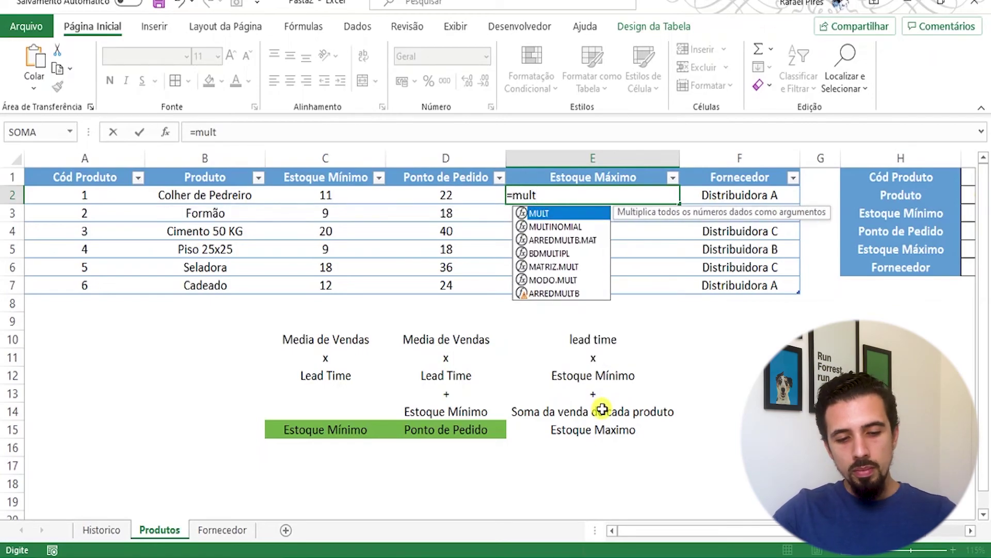
{"action": "key", "text": "Tab"}
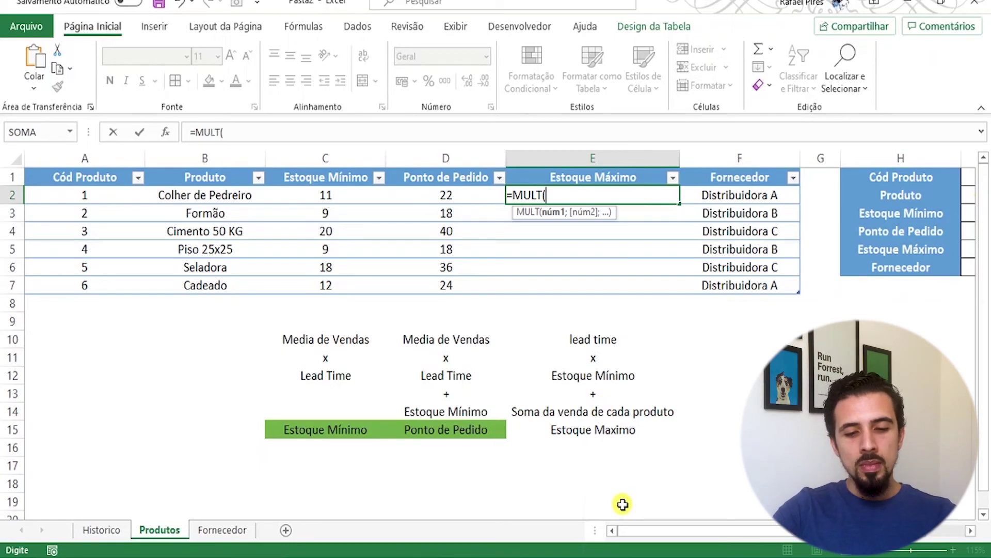
{"action": "type", "text": "procv"}
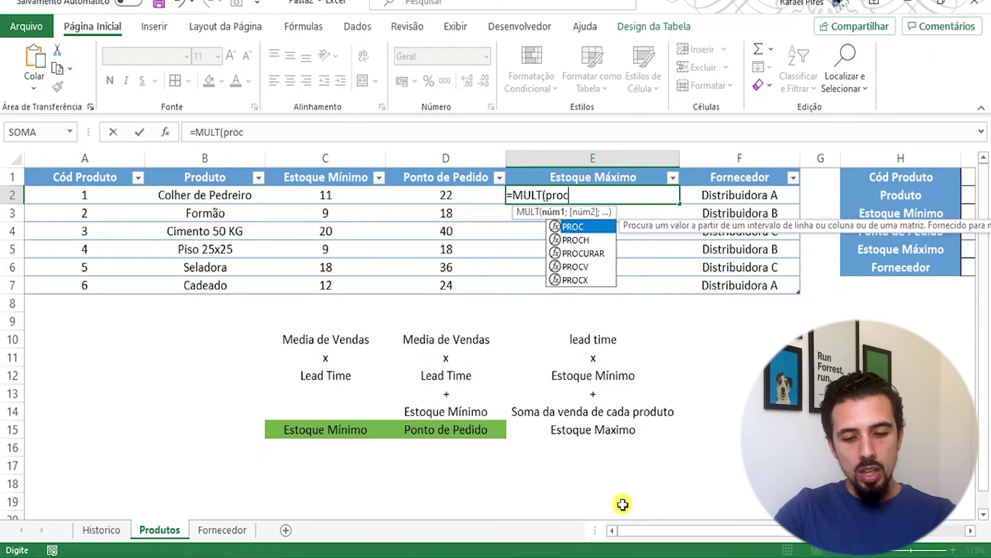
{"action": "key", "text": "Tab"}
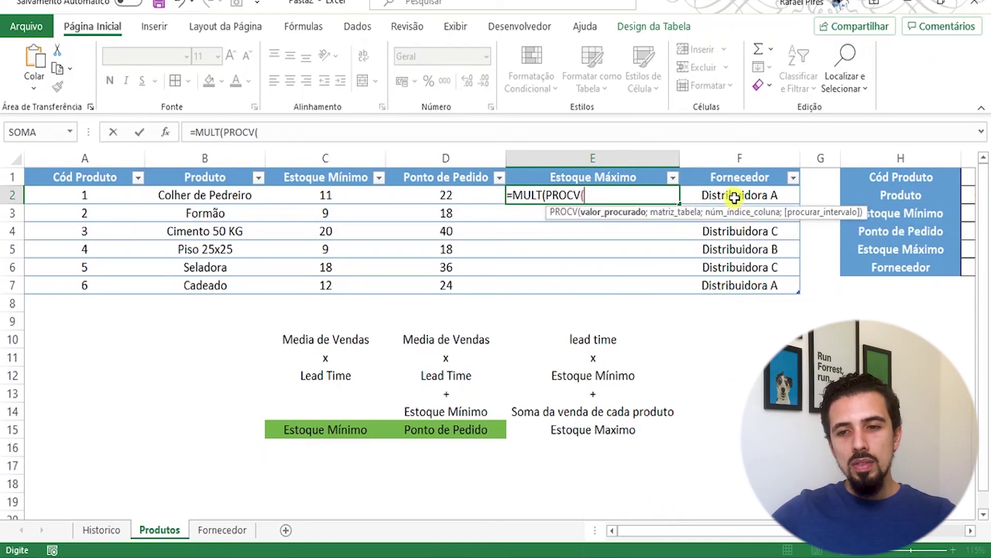
{"action": "left_click", "coordinate": [735, 196]}
{"action": "type", "text": ";"}
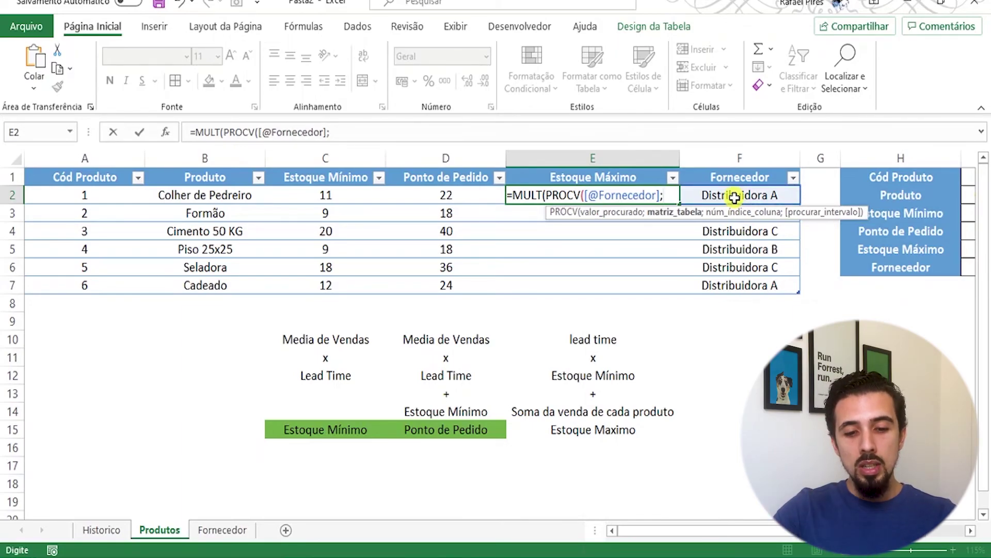
- Complete the PROCV with table Fornecedor[#Tudo], column index 3 and match option 0 as MULT's first factor
{"action": "type", "text": "Forne"}
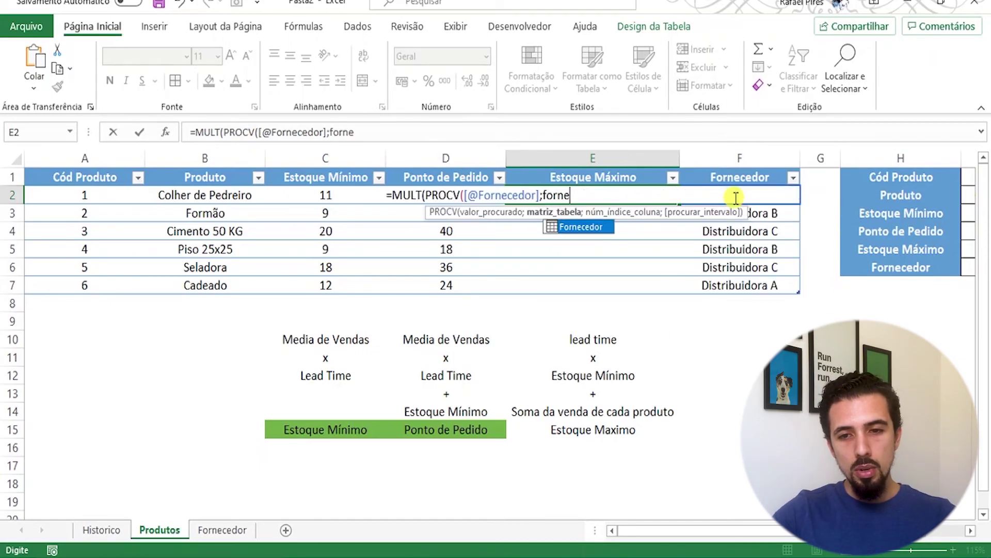
{"action": "key", "text": "Tab"}
{"action": "type", "text": "["}
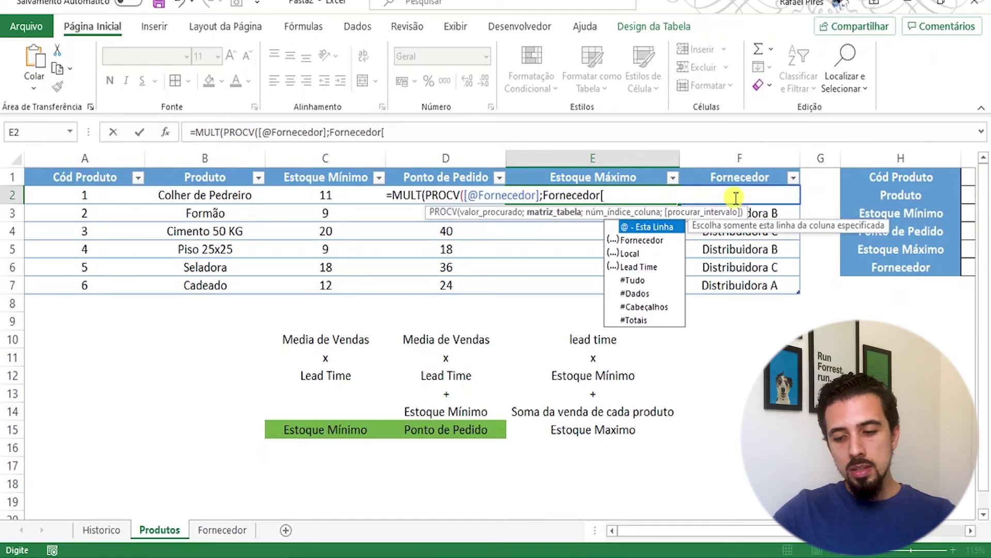
{"action": "key", "text": "Down"}
{"action": "key", "text": "Down"}
{"action": "key", "text": "Down"}
{"action": "key", "text": "Down"}
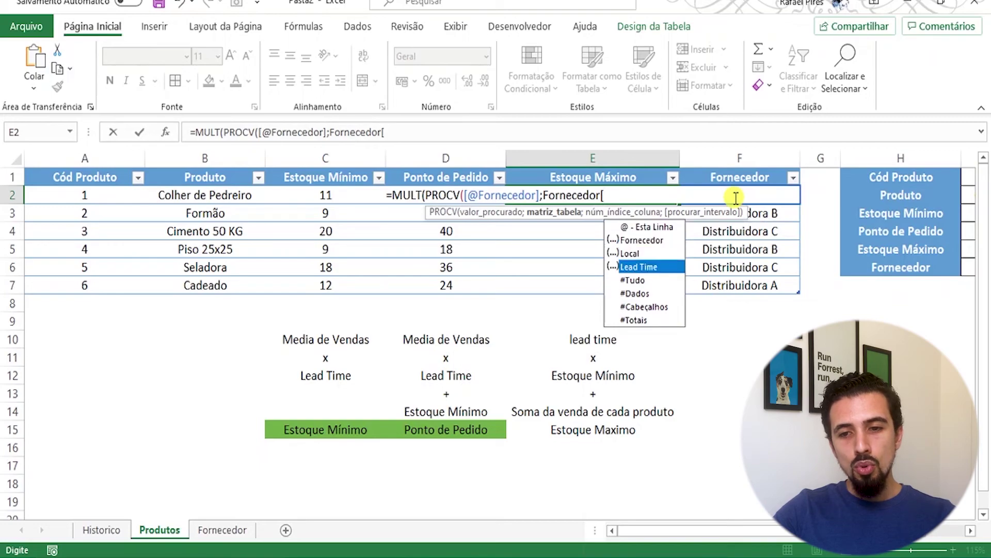
{"action": "key", "text": "Tab"}
{"action": "type", "text": "];"}
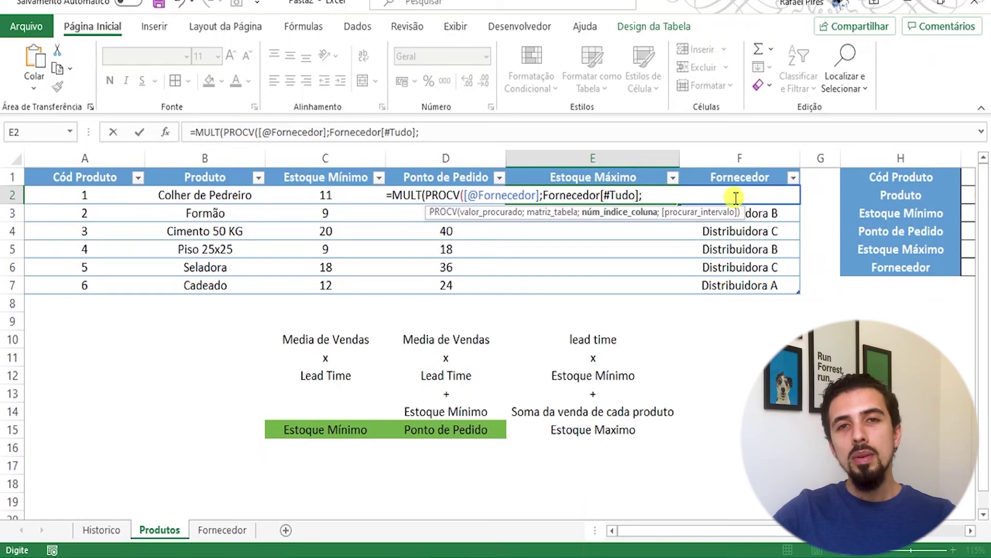
{"action": "type", "text": "3"}
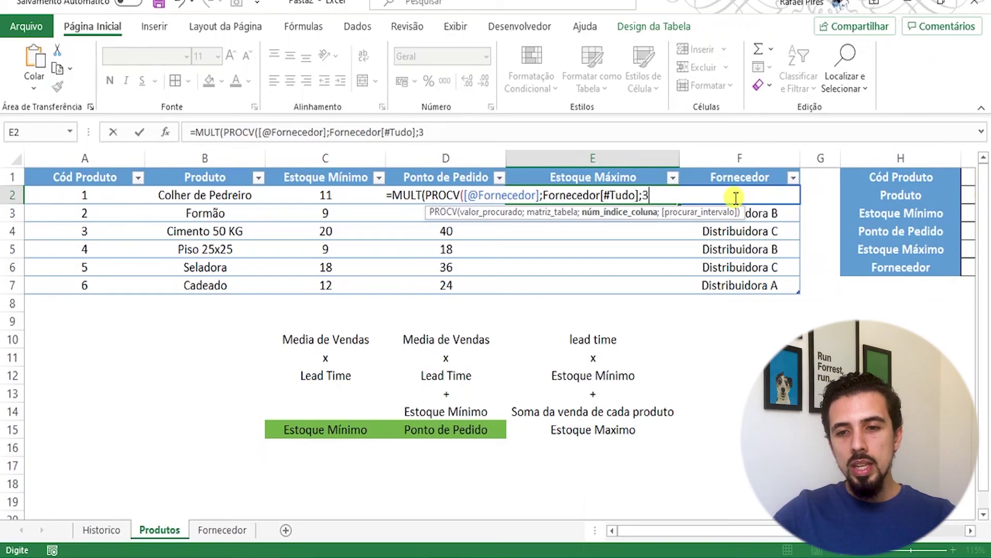
{"action": "type", "text": ";0"}
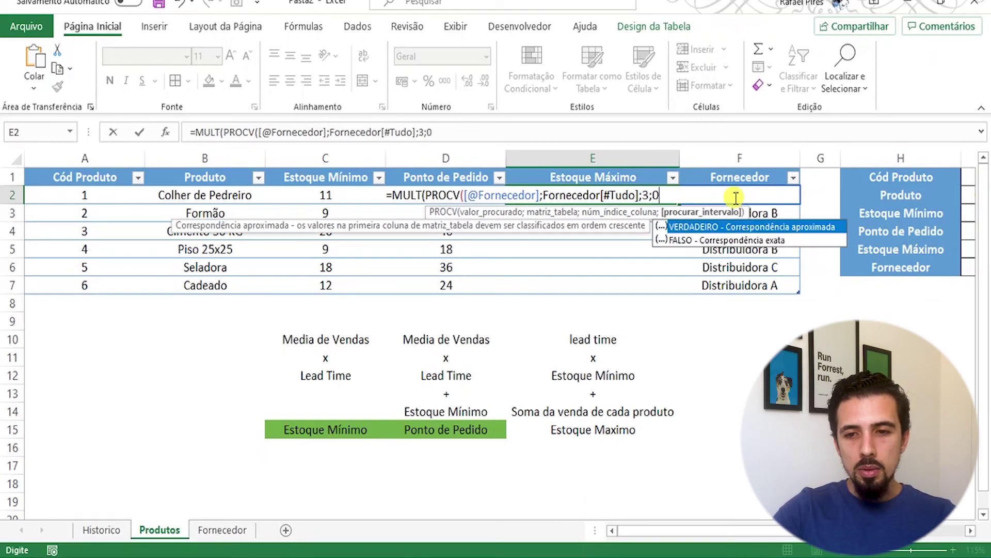
{"action": "type", "text": ")"}
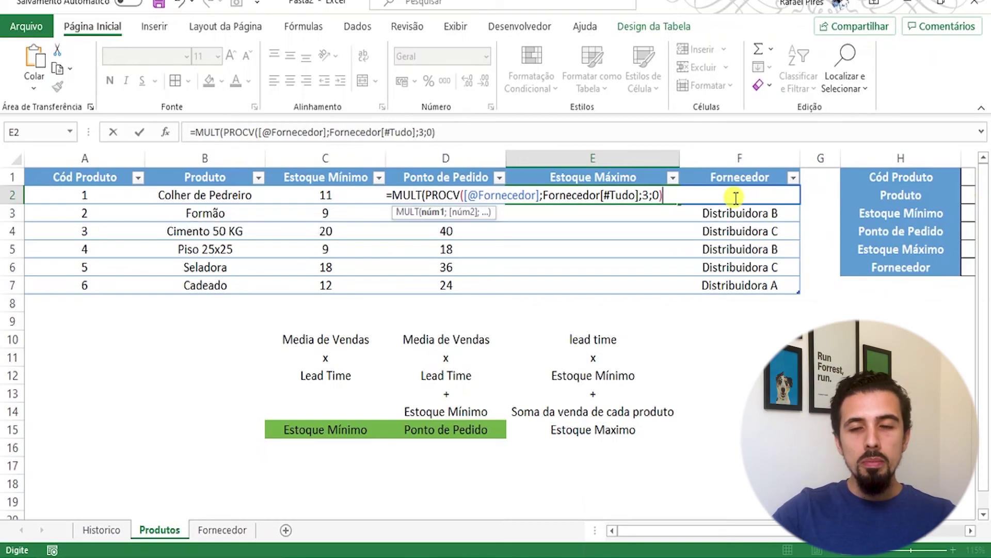
{"action": "type", "text": ";"}
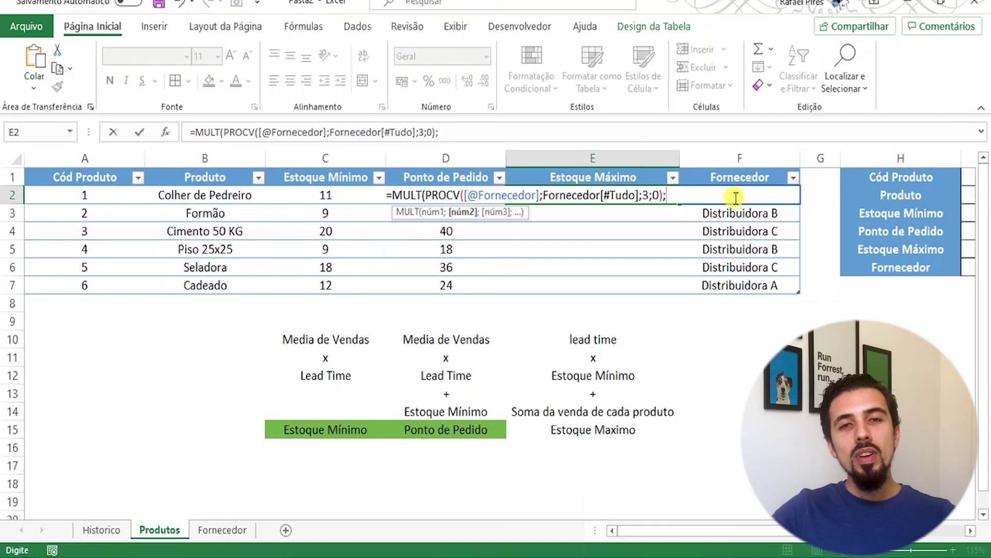
- Add a SOMA as MULT's second factor, with the row's Estoque Mínimo as its first argument
{"action": "type", "text": "soma"}
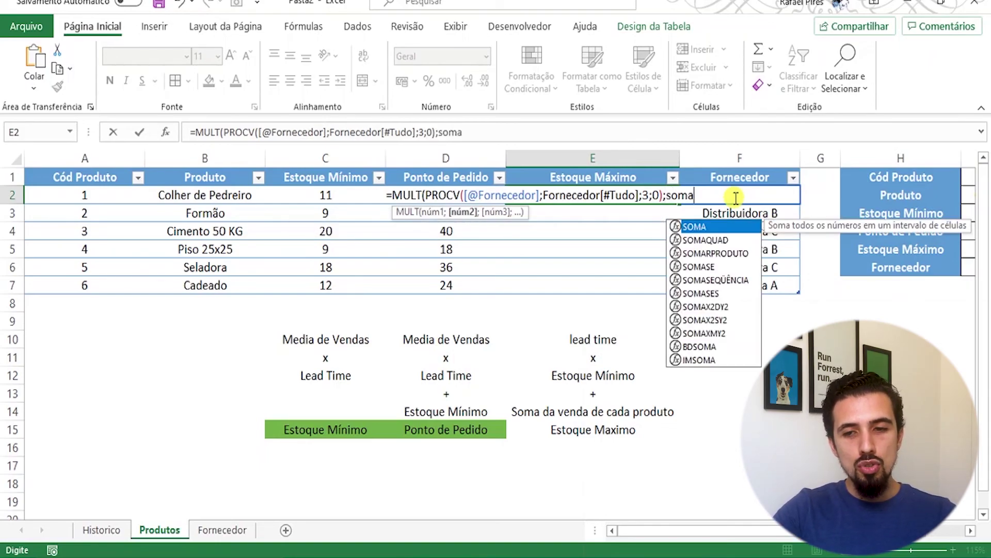
{"action": "key", "text": "Tab"}
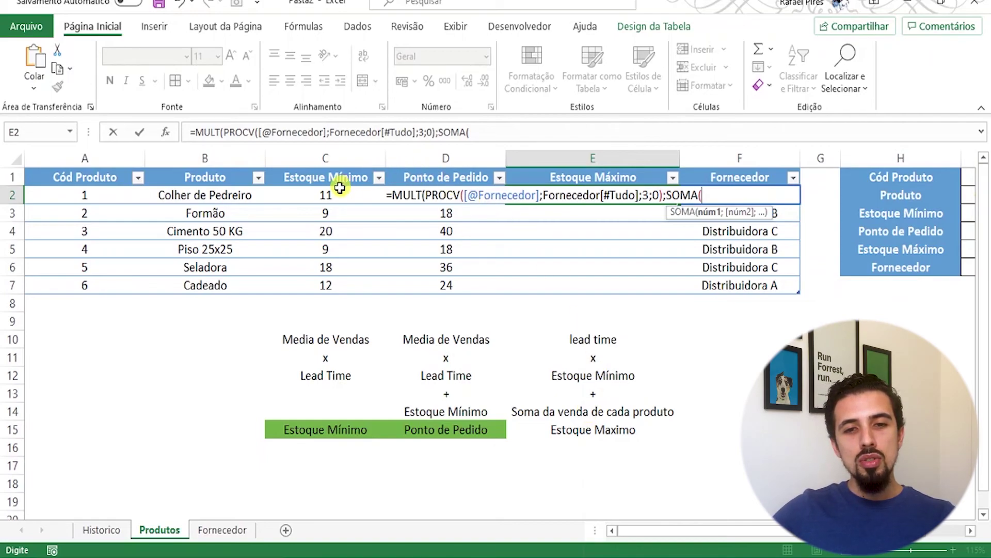
{"action": "left_click", "coordinate": [325, 199]}
{"action": "type", "text": ";"}
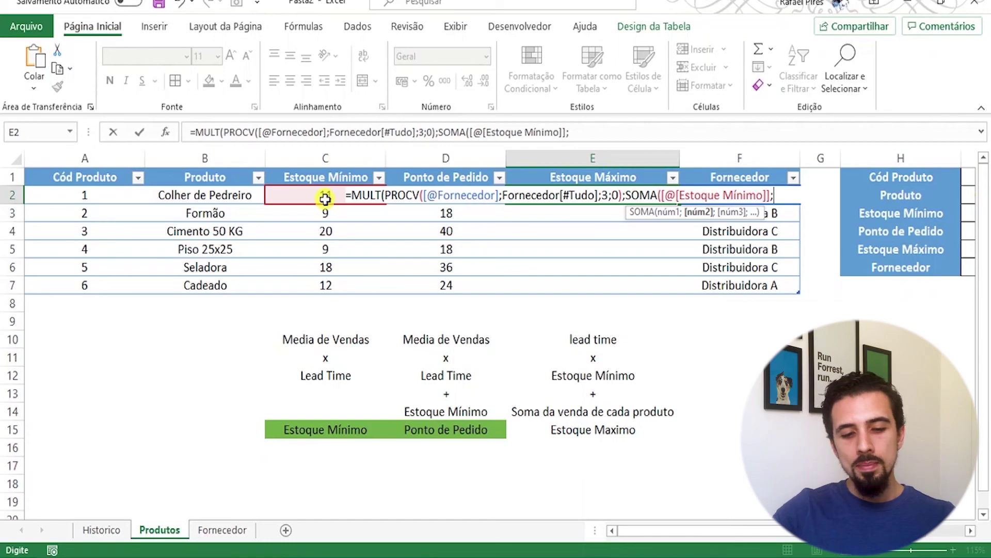
- Nest a SOMASE as SOMA's second argument, using Historico[Produto] as the criteria range
{"action": "type", "text": "somase"}
{"action": "key", "text": "Tab"}
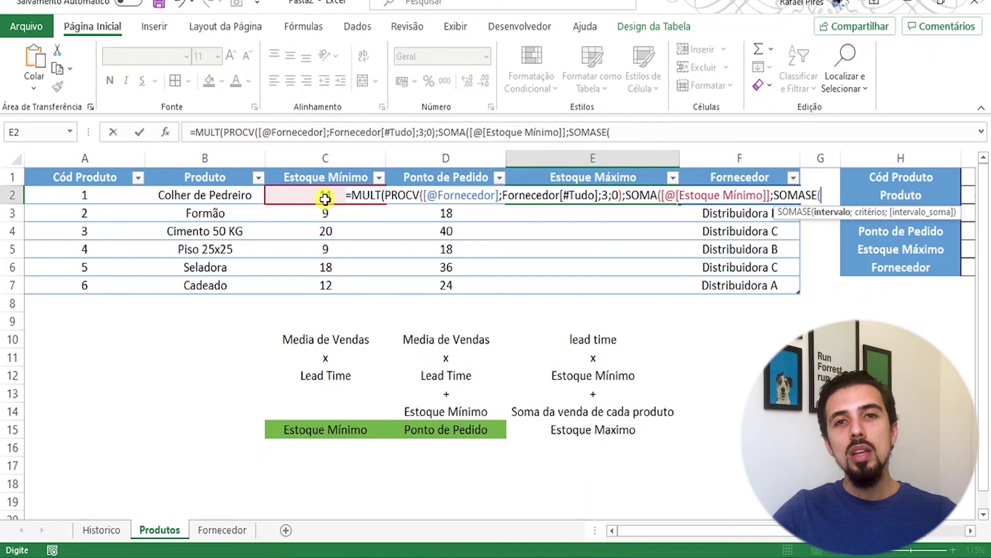
{"action": "type", "text": "hi"}
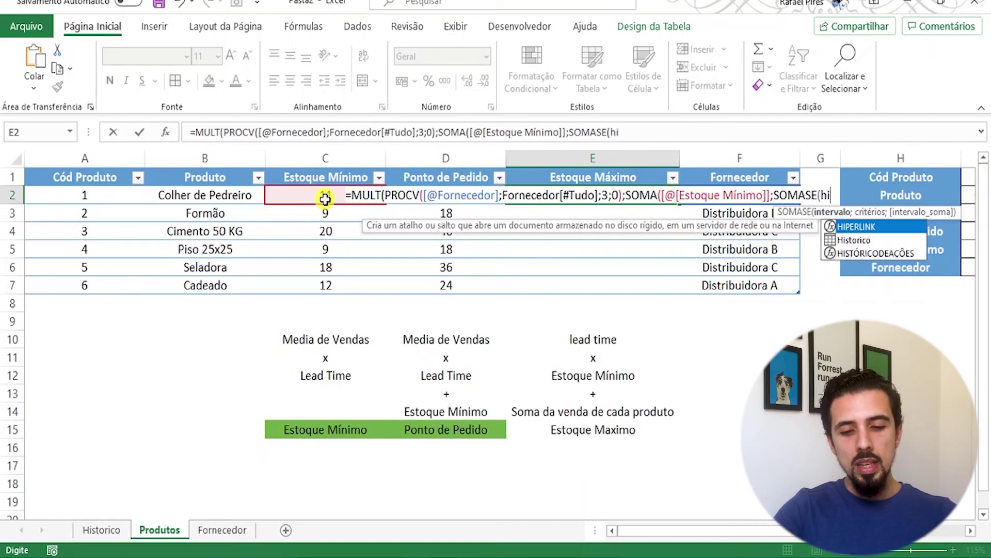
{"action": "type", "text": "sto"}
{"action": "key", "text": "Tab"}
{"action": "type", "text": "["}
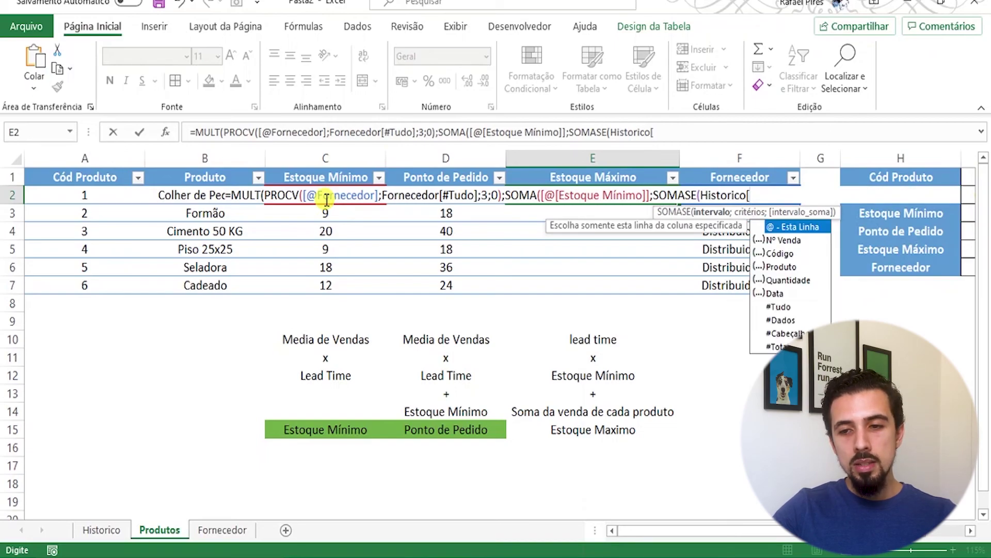
{"action": "key", "text": "Down"}
{"action": "key", "text": "Down"}
{"action": "key", "text": "Down"}
{"action": "key", "text": "Tab"}
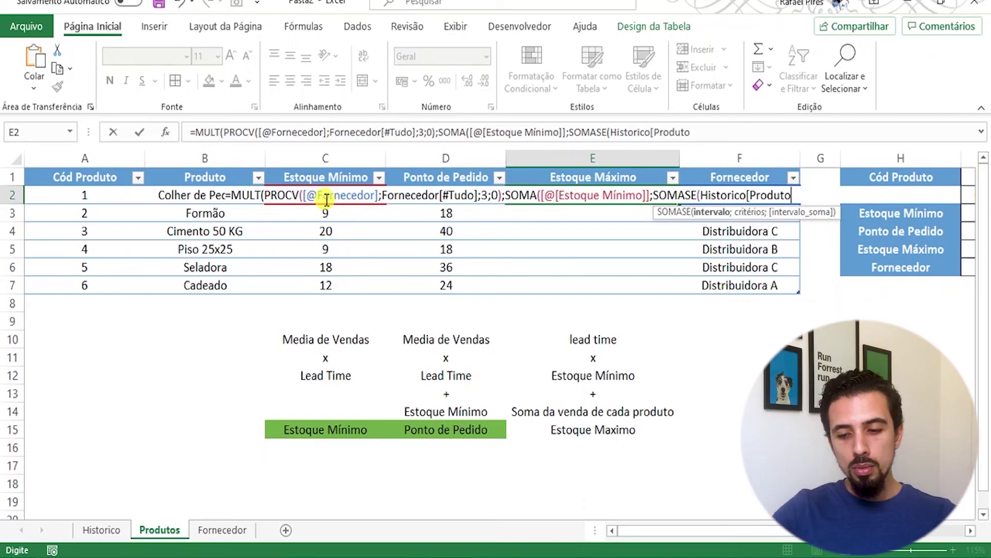
{"action": "type", "text": "]"}
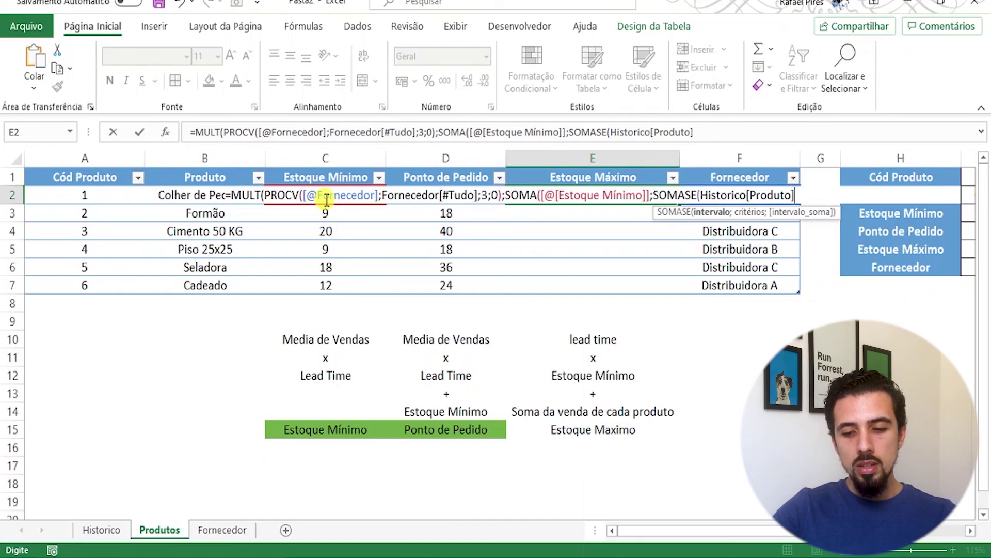
{"action": "type", "text": ";"}
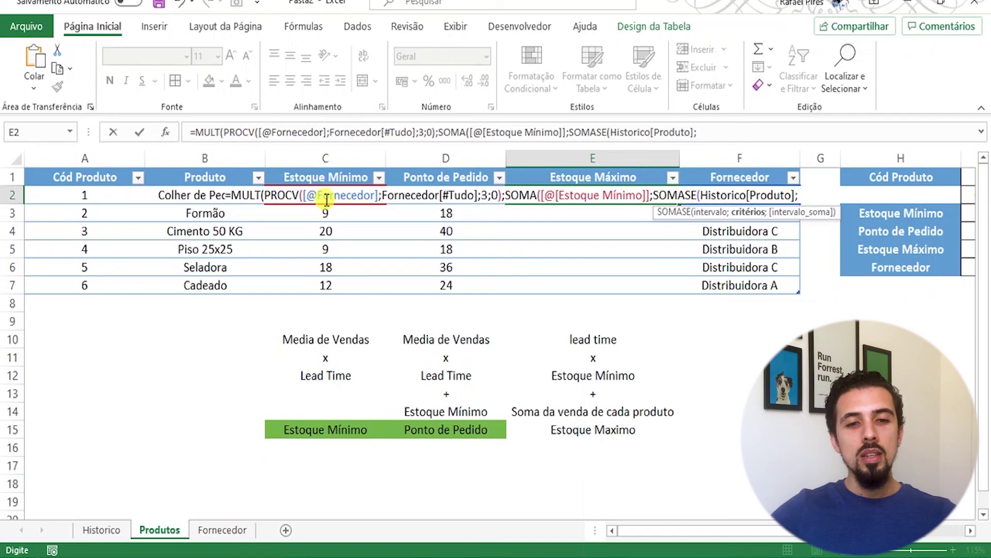
- Set the SOMASE criterion to the row's Produto and its sum range to Historico[Quantidade]
{"action": "left_click", "coordinate": [163, 194]}
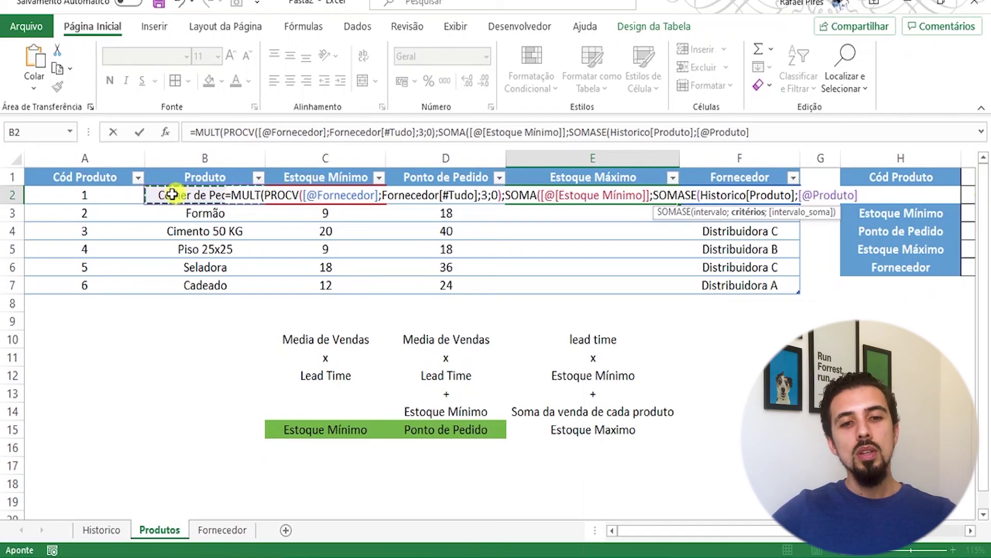
{"action": "type", "text": ";"}
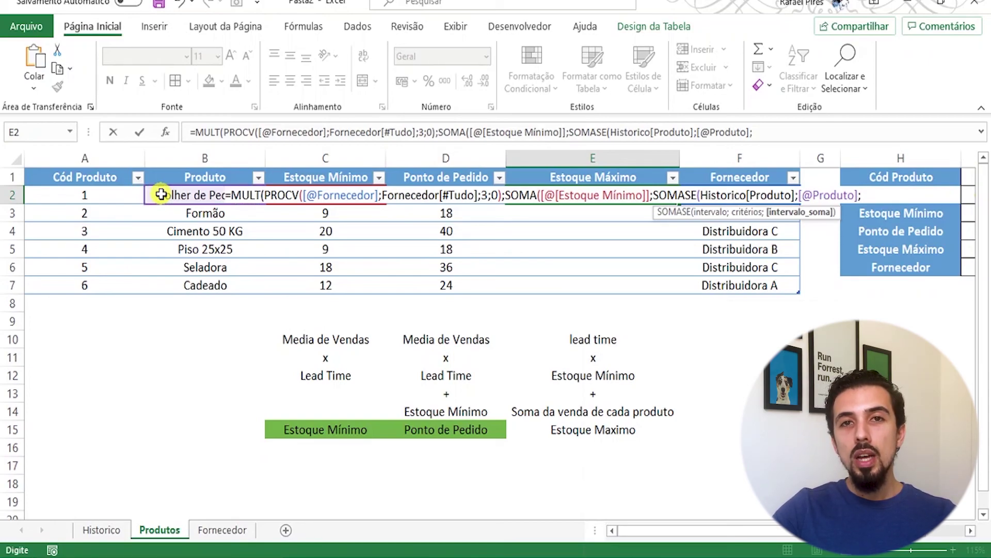
{"action": "type", "text": "hist"}
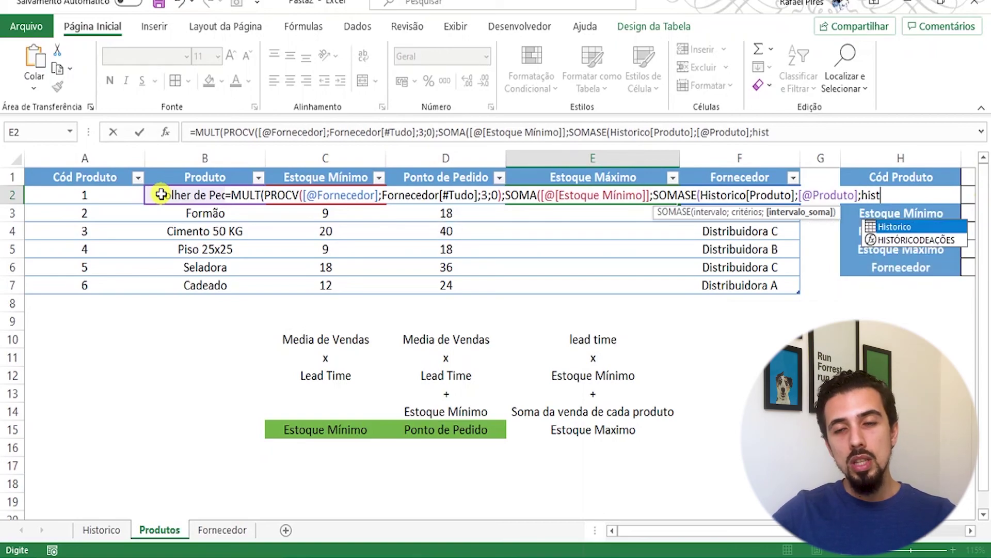
{"action": "key", "text": "Tab"}
{"action": "type", "text": "["}
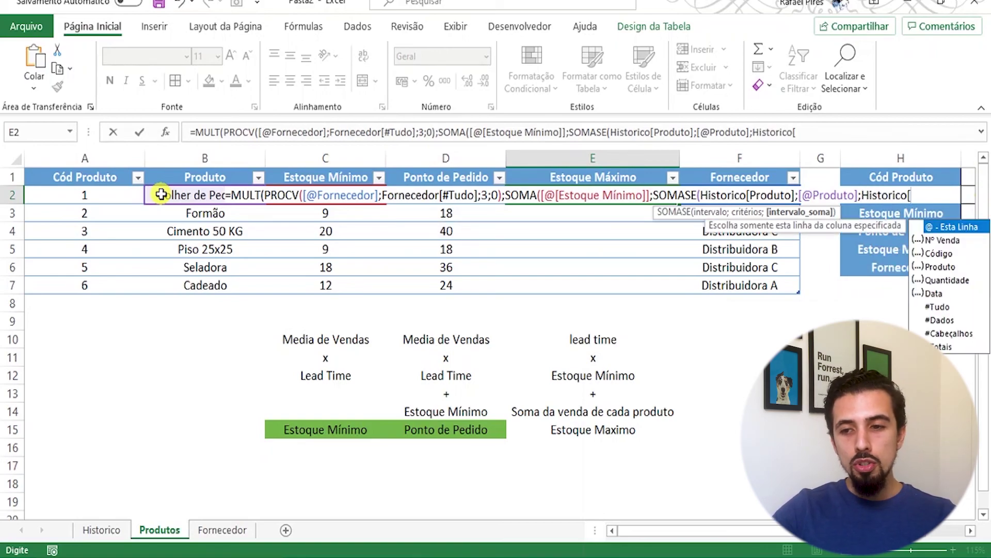
{"action": "key", "text": "Down"}
{"action": "key", "text": "Down"}
{"action": "key", "text": "Down"}
{"action": "key", "text": "Down"}
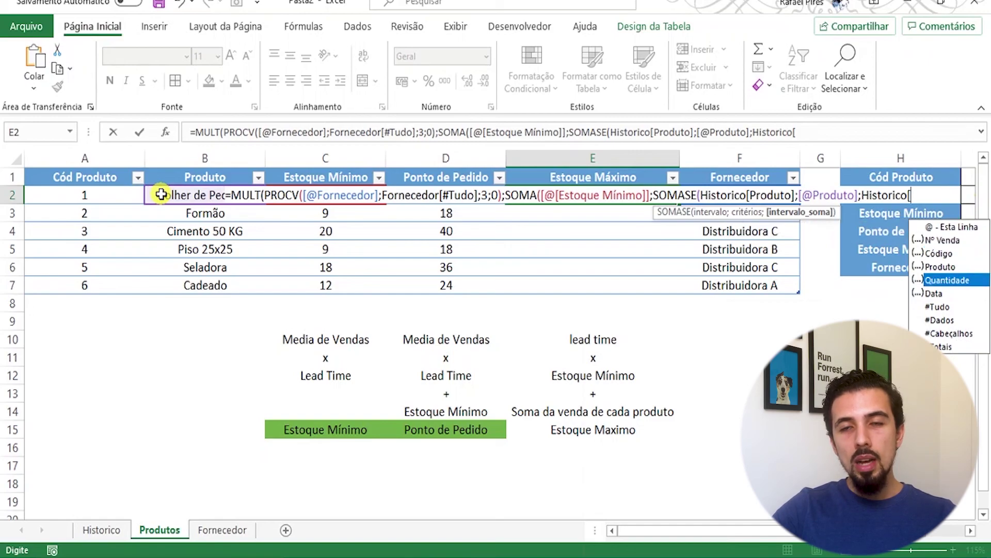
{"action": "key", "text": "Tab"}
{"action": "type", "text": "]"}
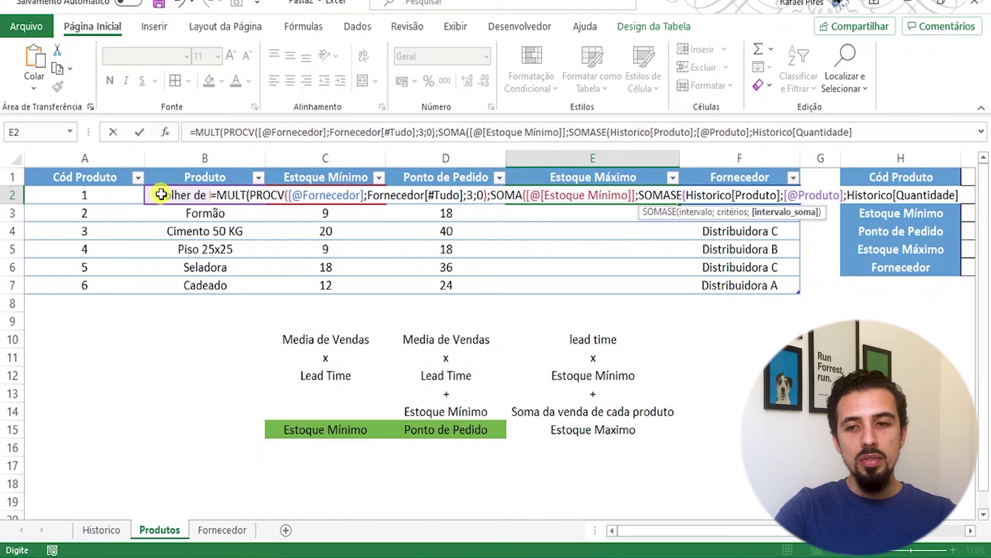
- Close the SOMASE, SOMA and MULT functions and enter the formula for the Estoque Máximo column
{"action": "type", "text": ")"}
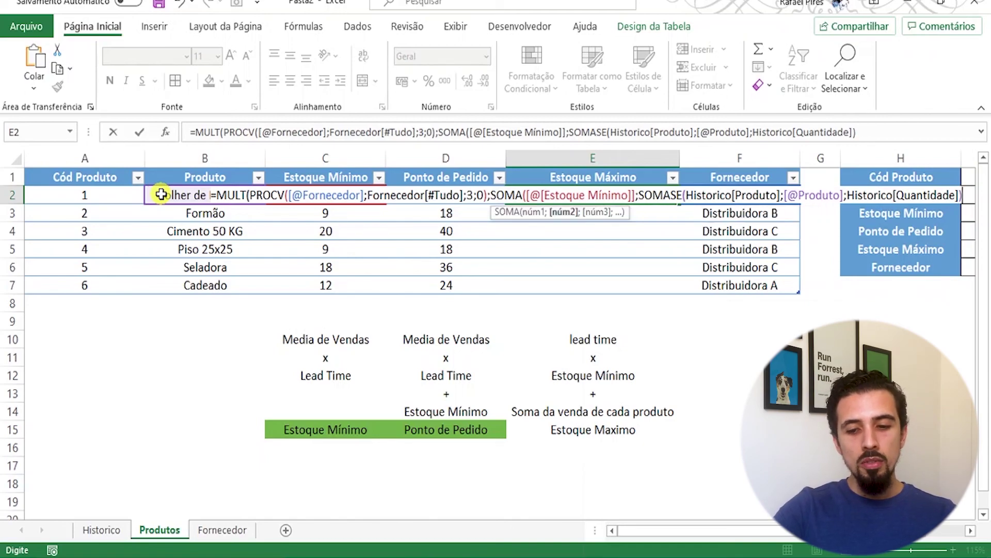
{"action": "type", "text": ")"}
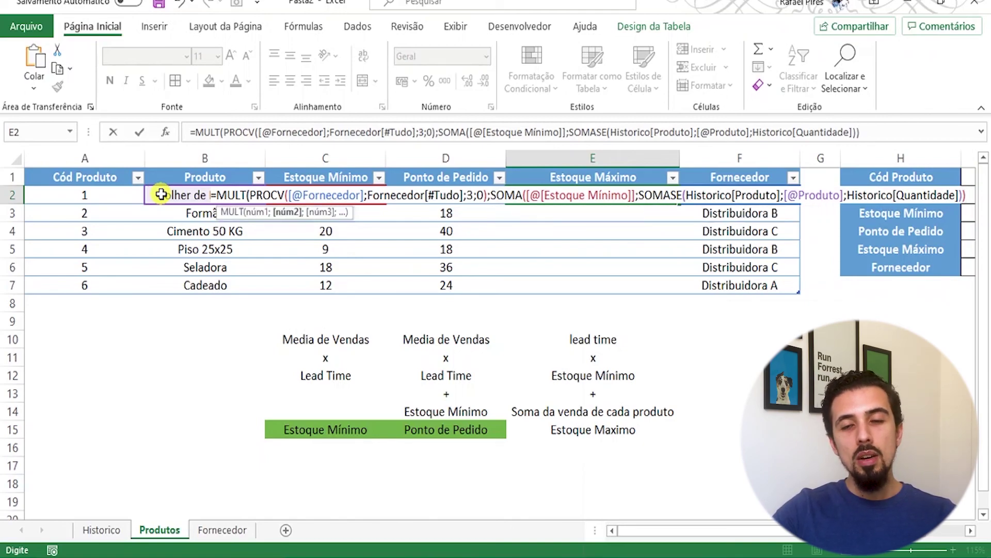
{"action": "type", "text": ")"}
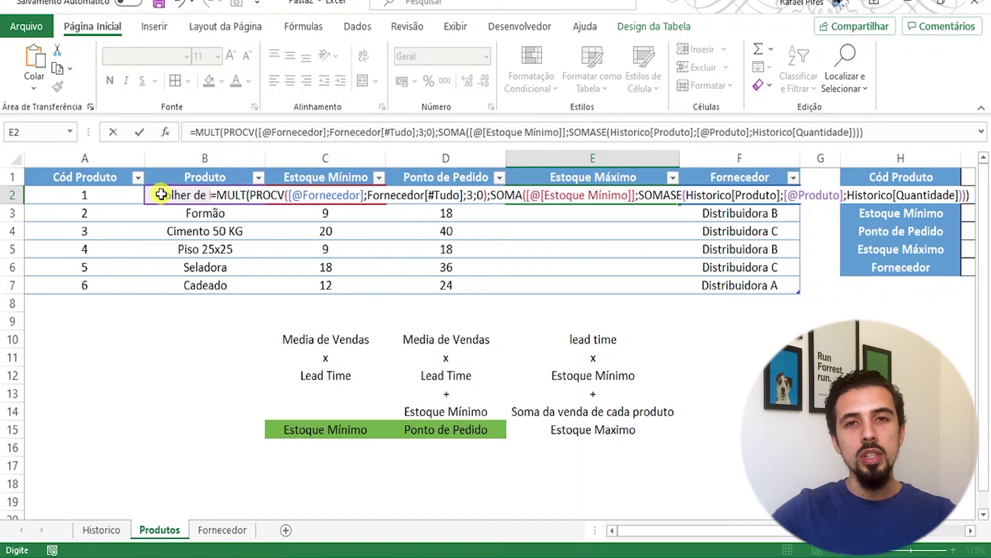
{"action": "key", "text": "Return"}
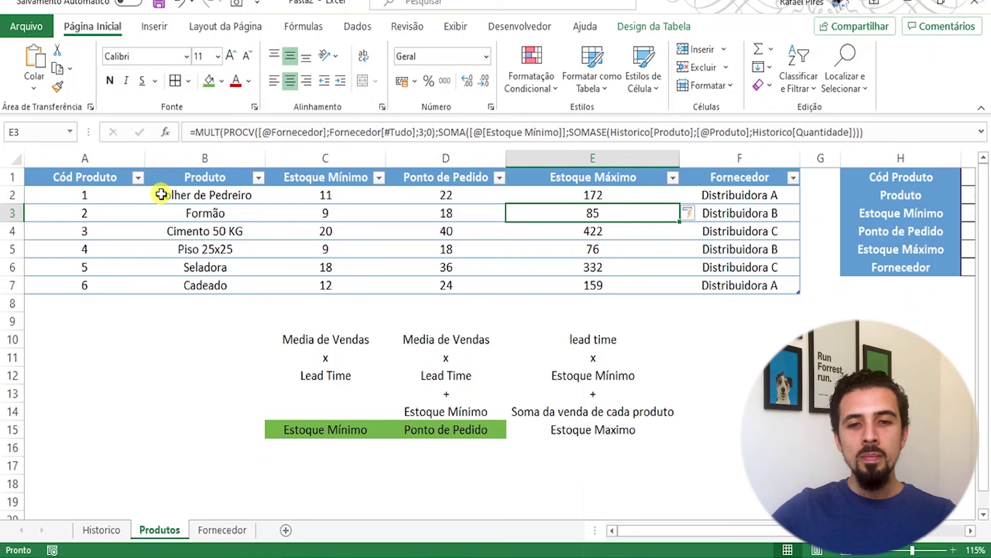
{"action": "left_click", "coordinate": [539, 195]}
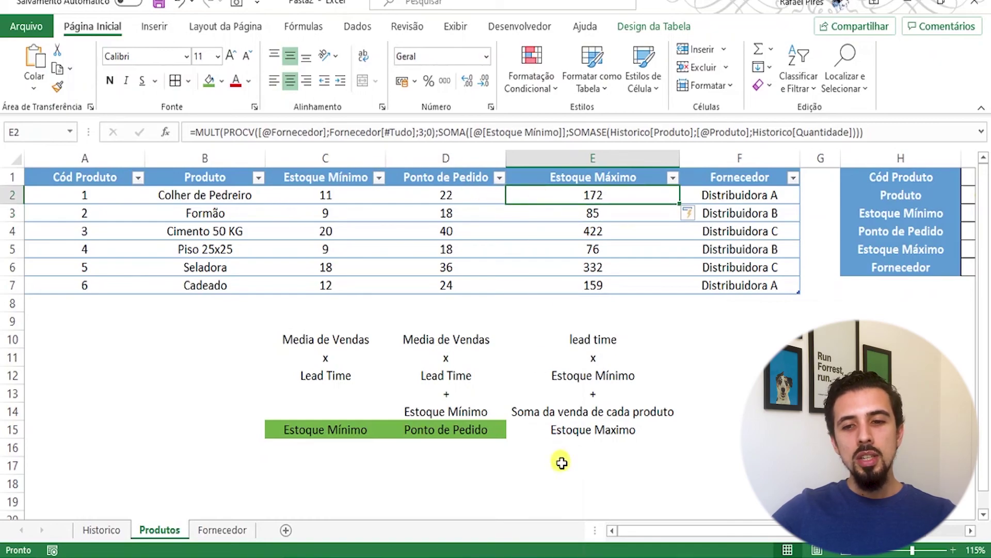
{"action": "left_click_drag", "start_coordinate": [577, 339], "coordinate": [583, 434]}
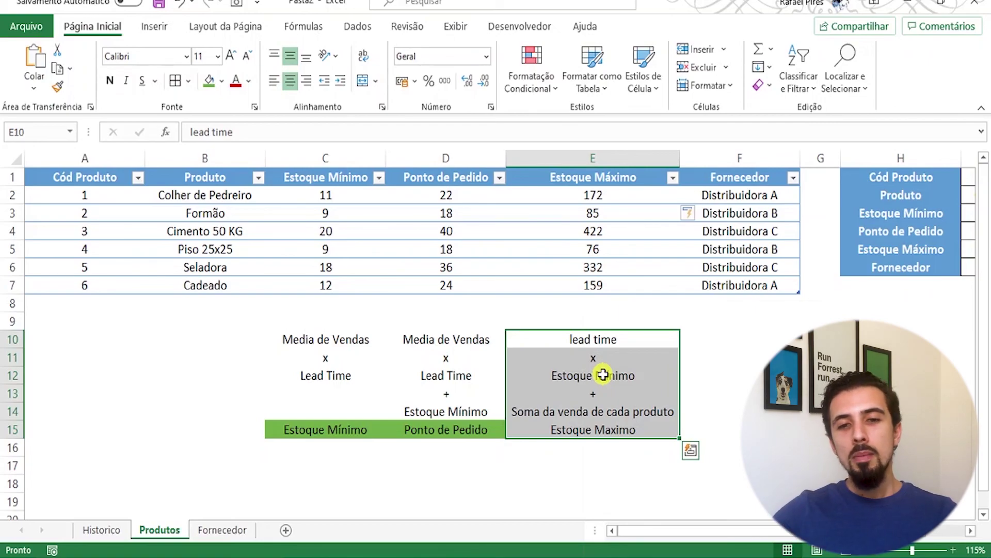
{"action": "left_click", "coordinate": [611, 198]}
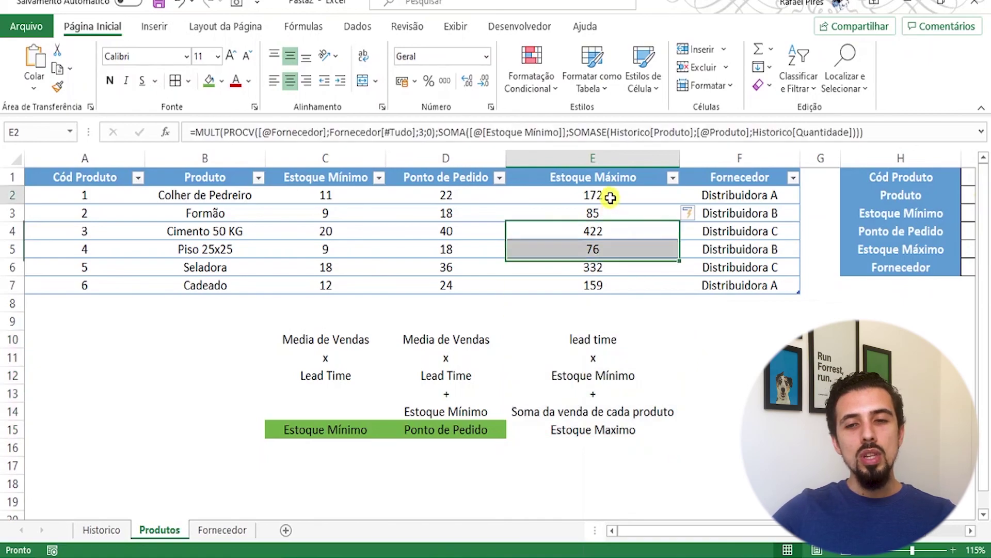